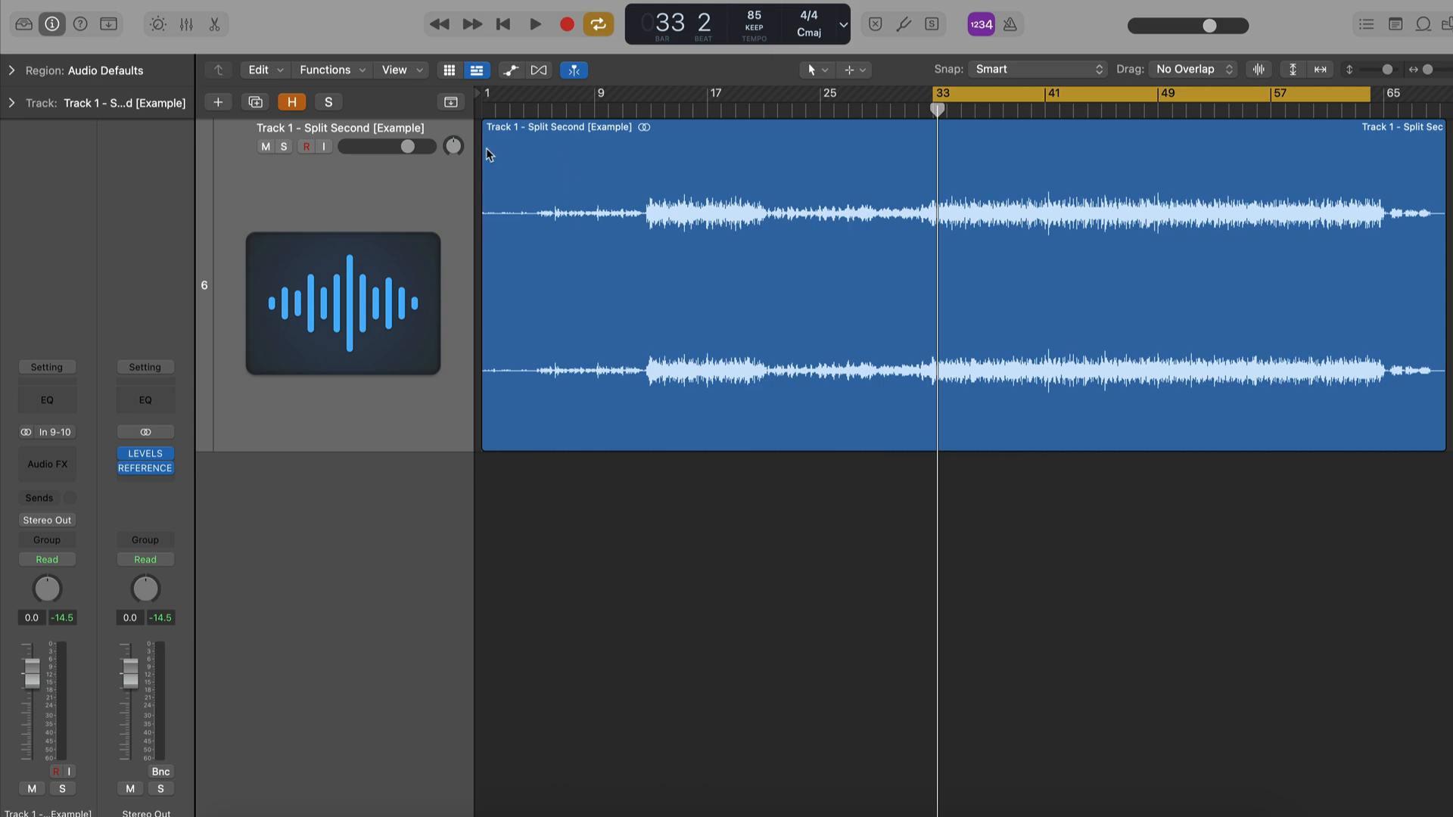
Insert the stereo REF SEND plug-in in the first audio effect slot of Track 1 and close its window
left_click(65, 451)
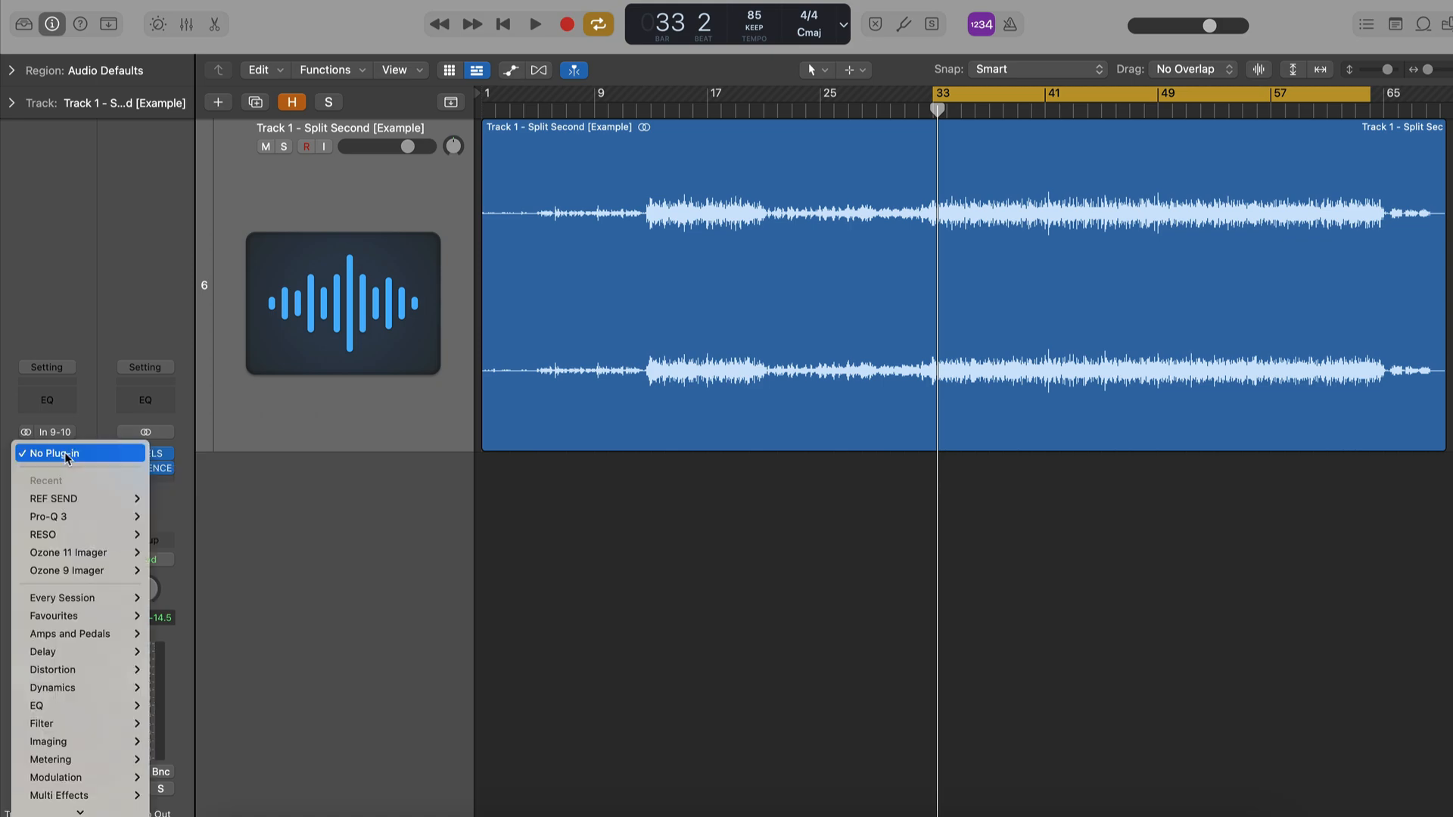
mouse_move(76, 497)
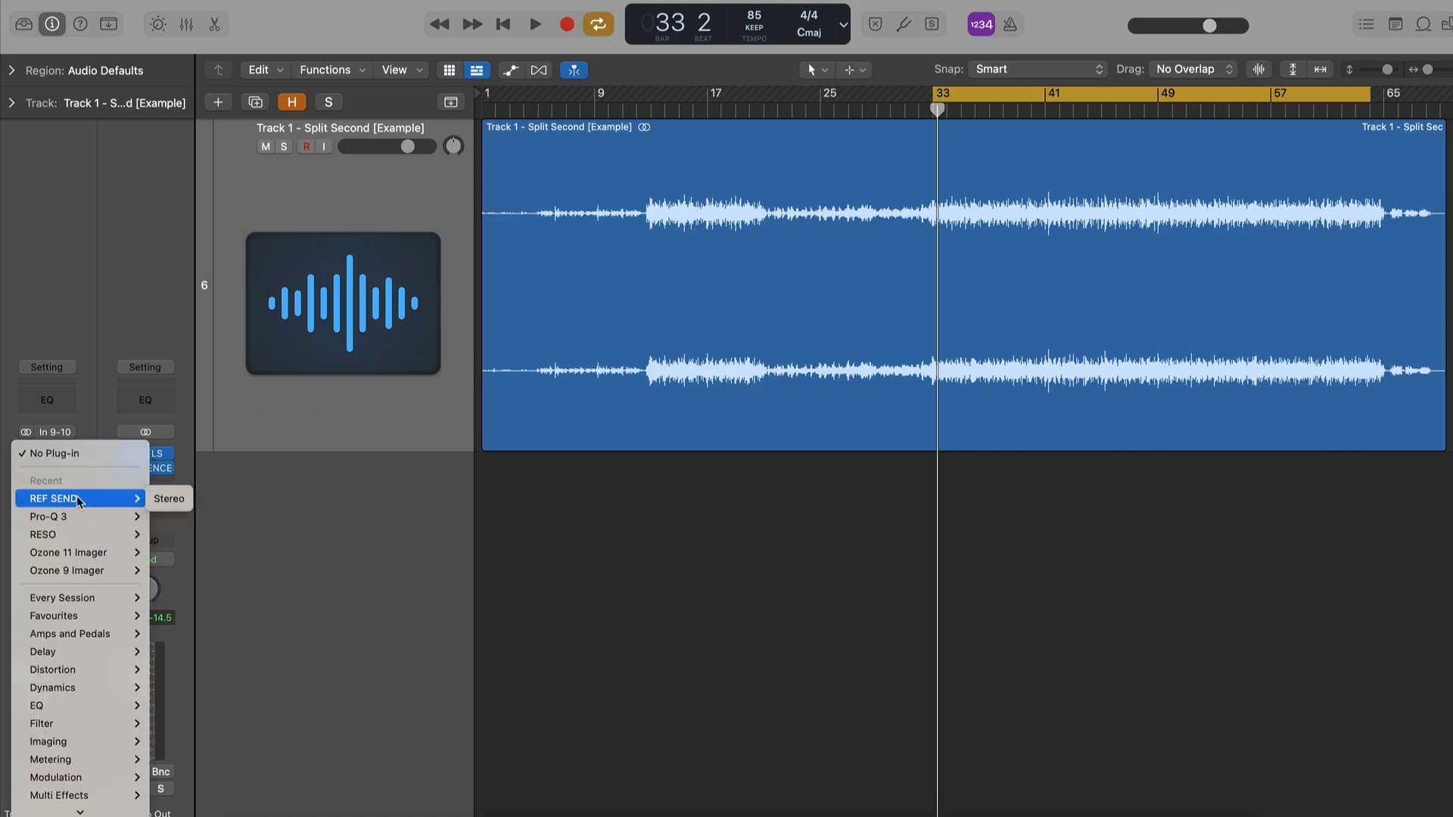
left_click(160, 497)
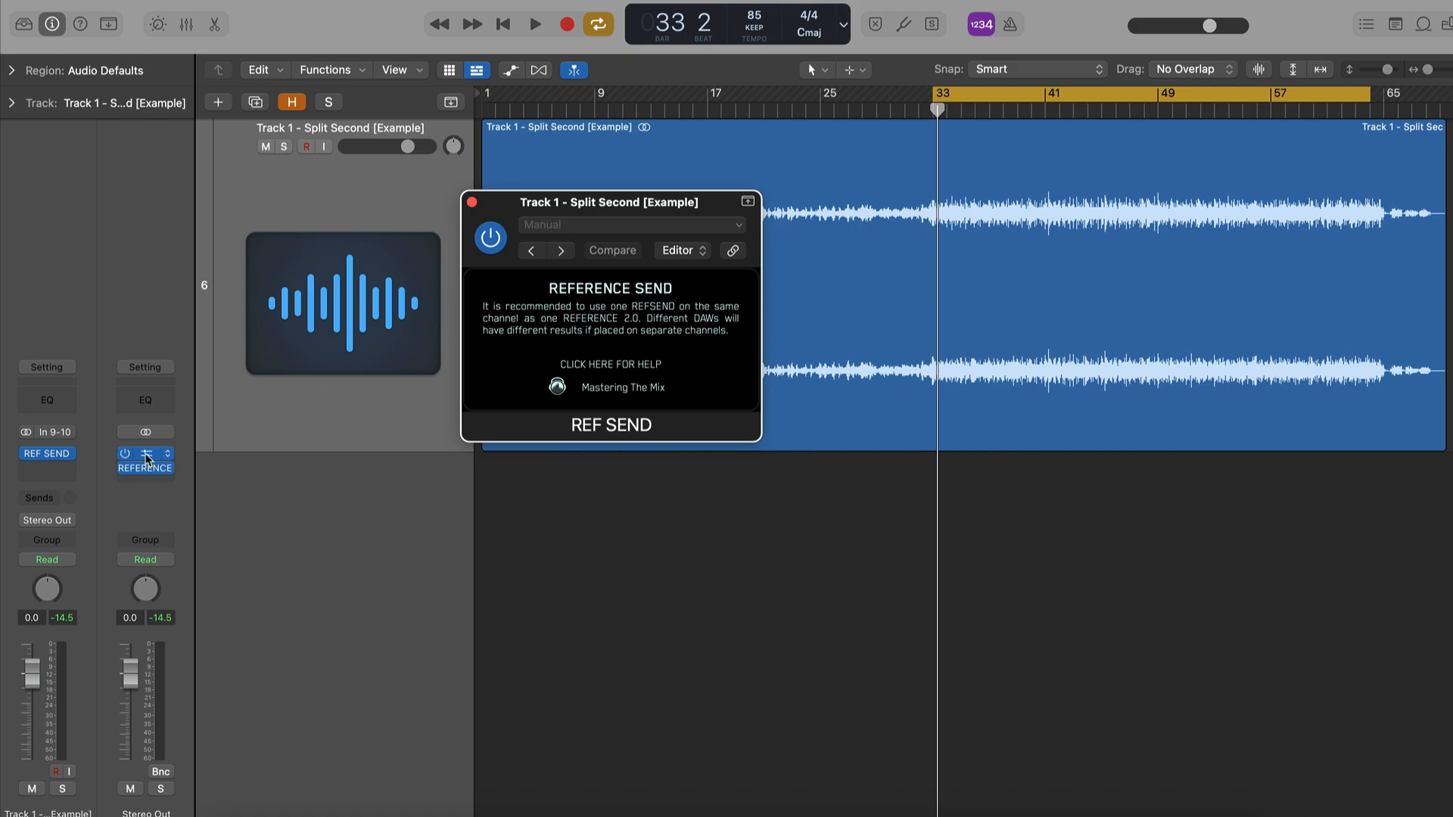
left_click(472, 204)
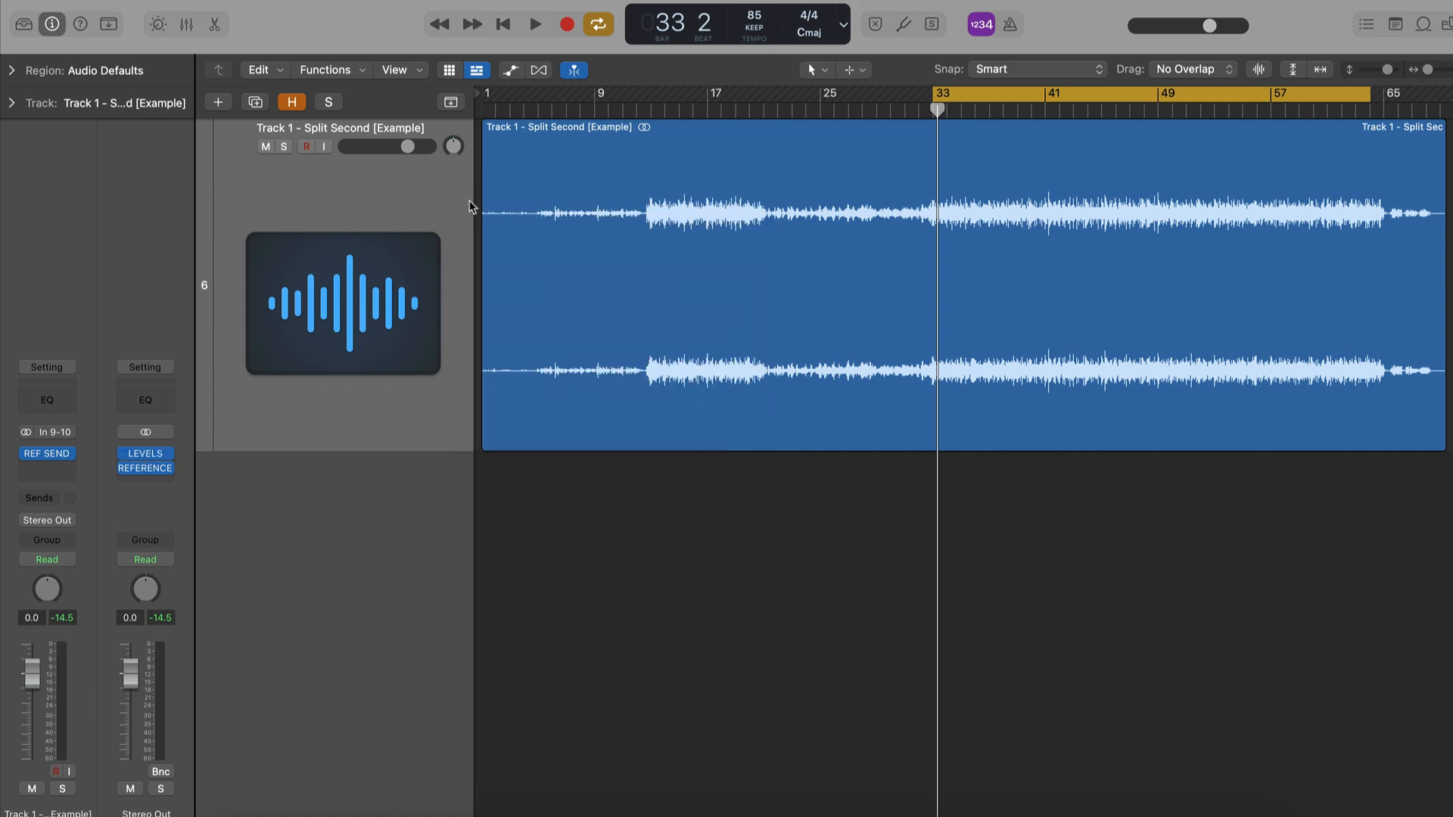
Insert Mastering the Mix's stereo LIMITER plug-in on Track 1, one empty slot below REF SEND, and close its window
mouse_move(50, 461)
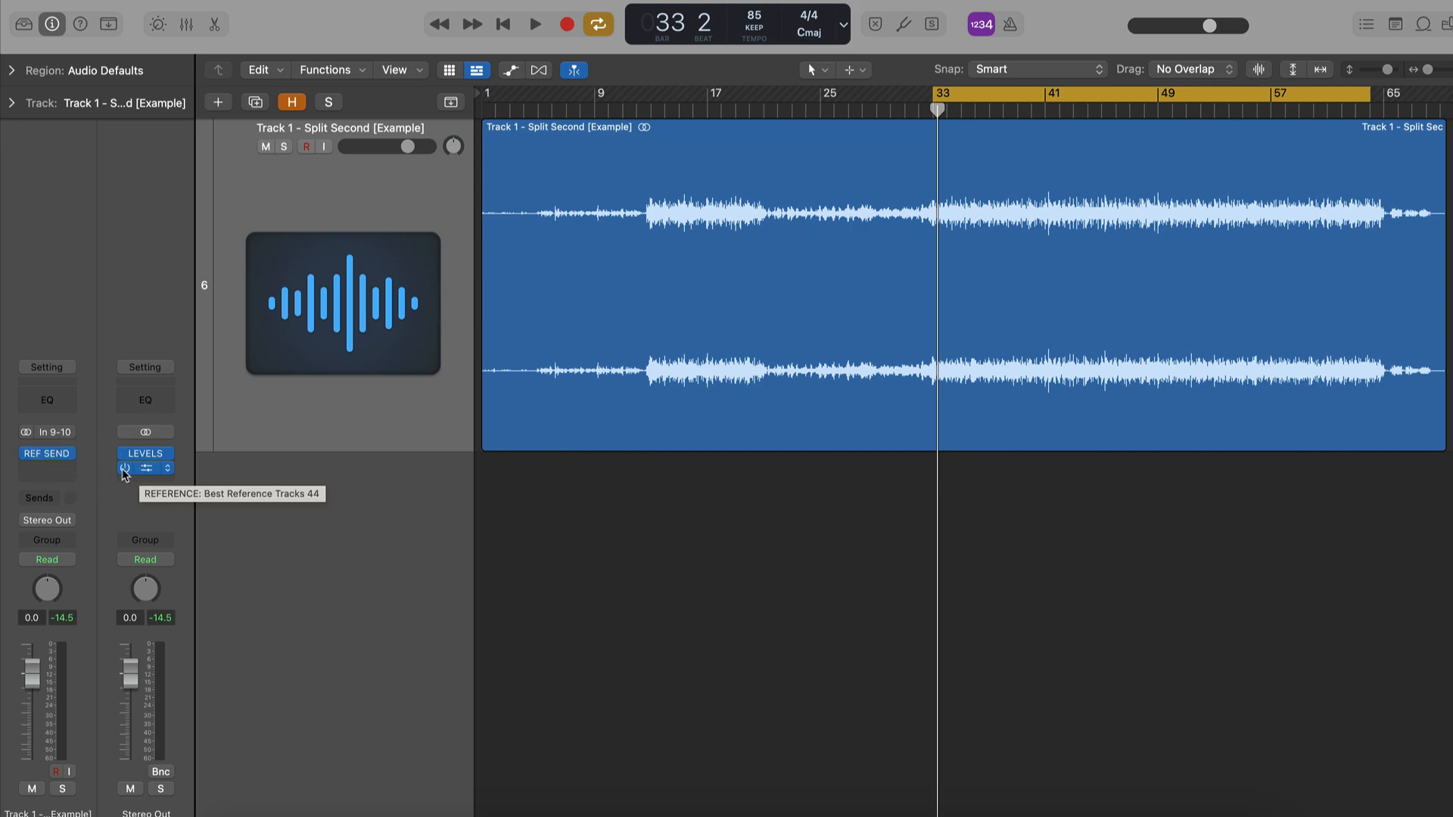
left_click(62, 479)
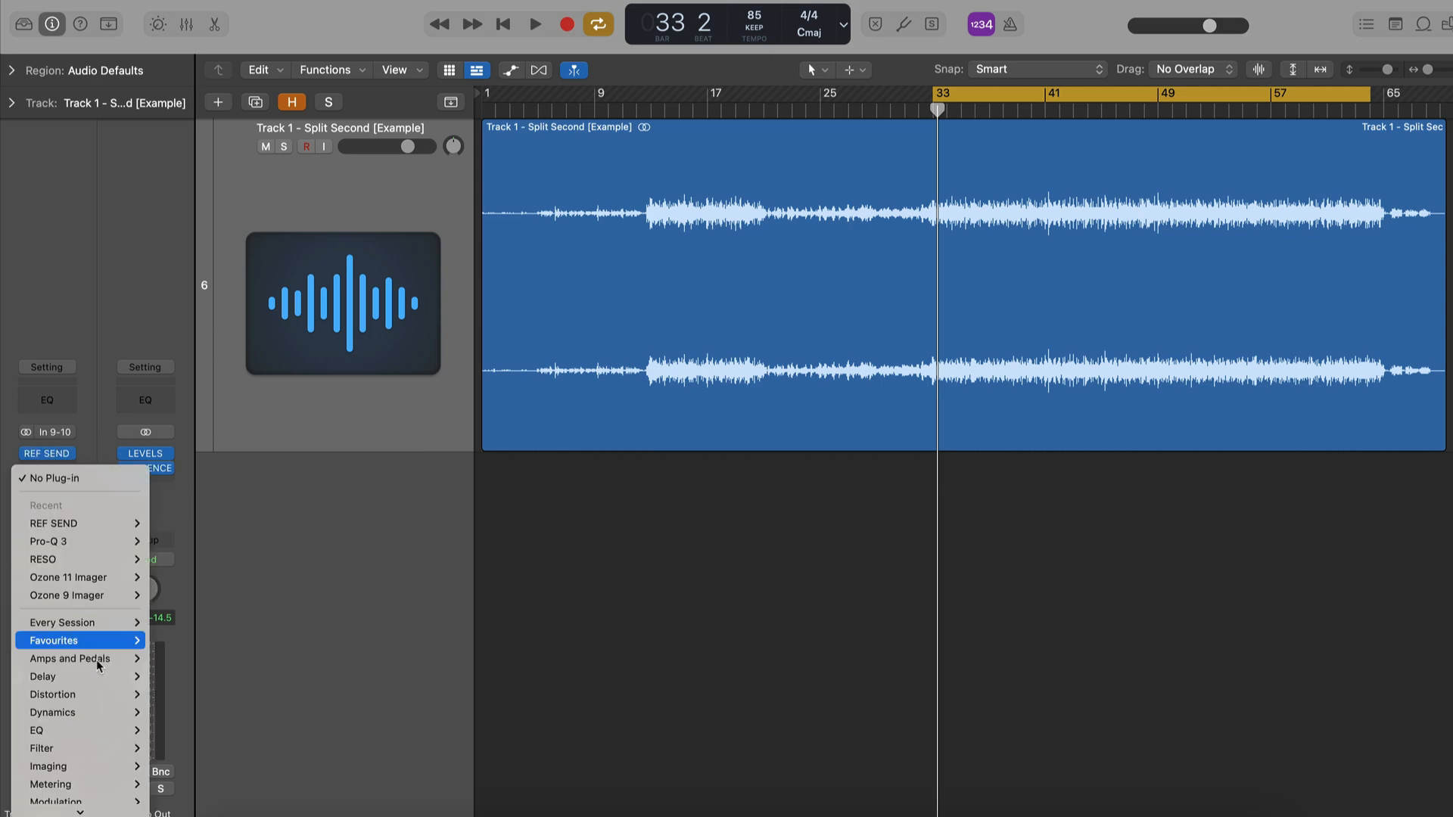
mouse_move(97, 790)
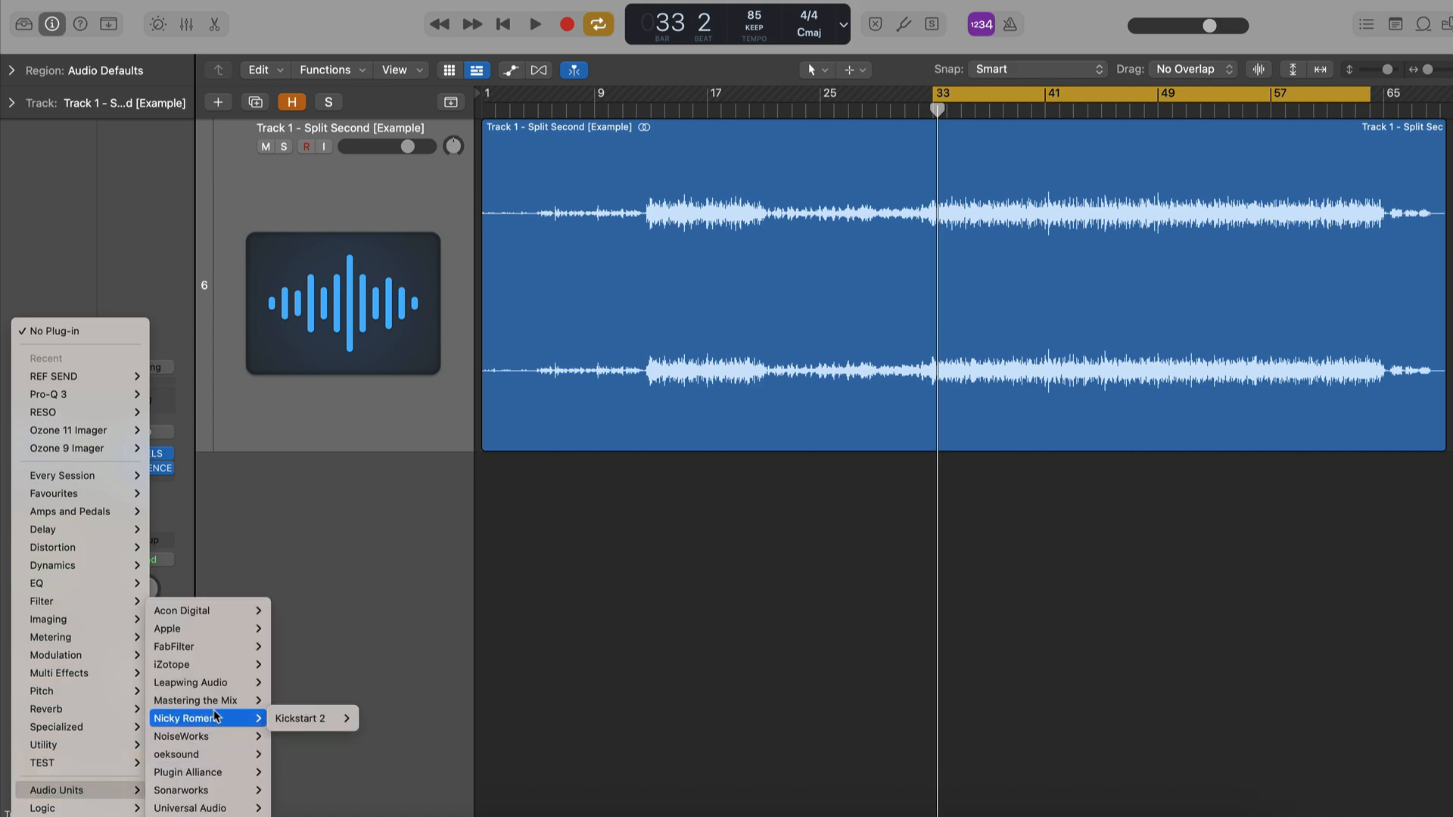
mouse_move(221, 699)
mouse_move(315, 697)
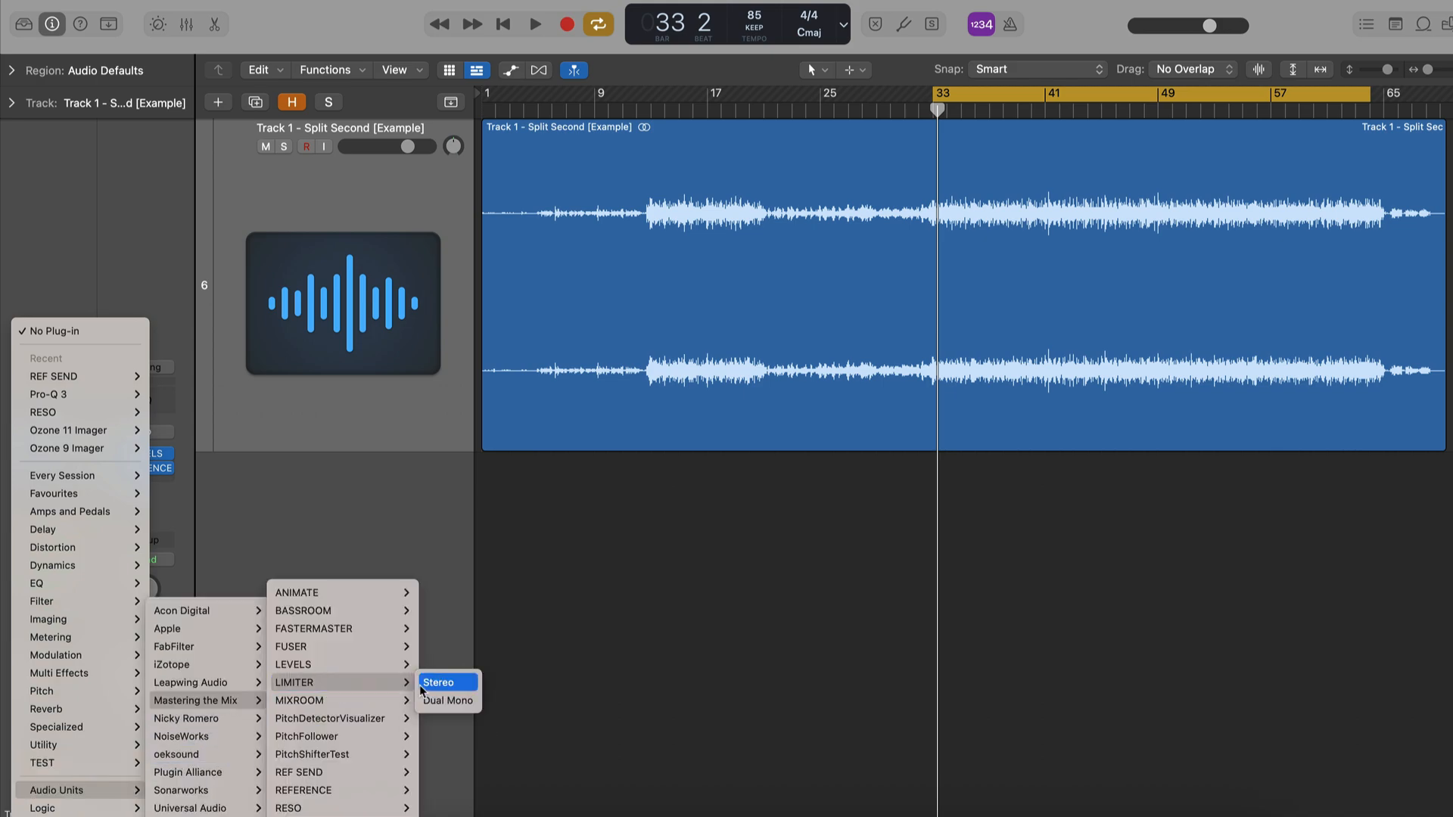
left_click(438, 682)
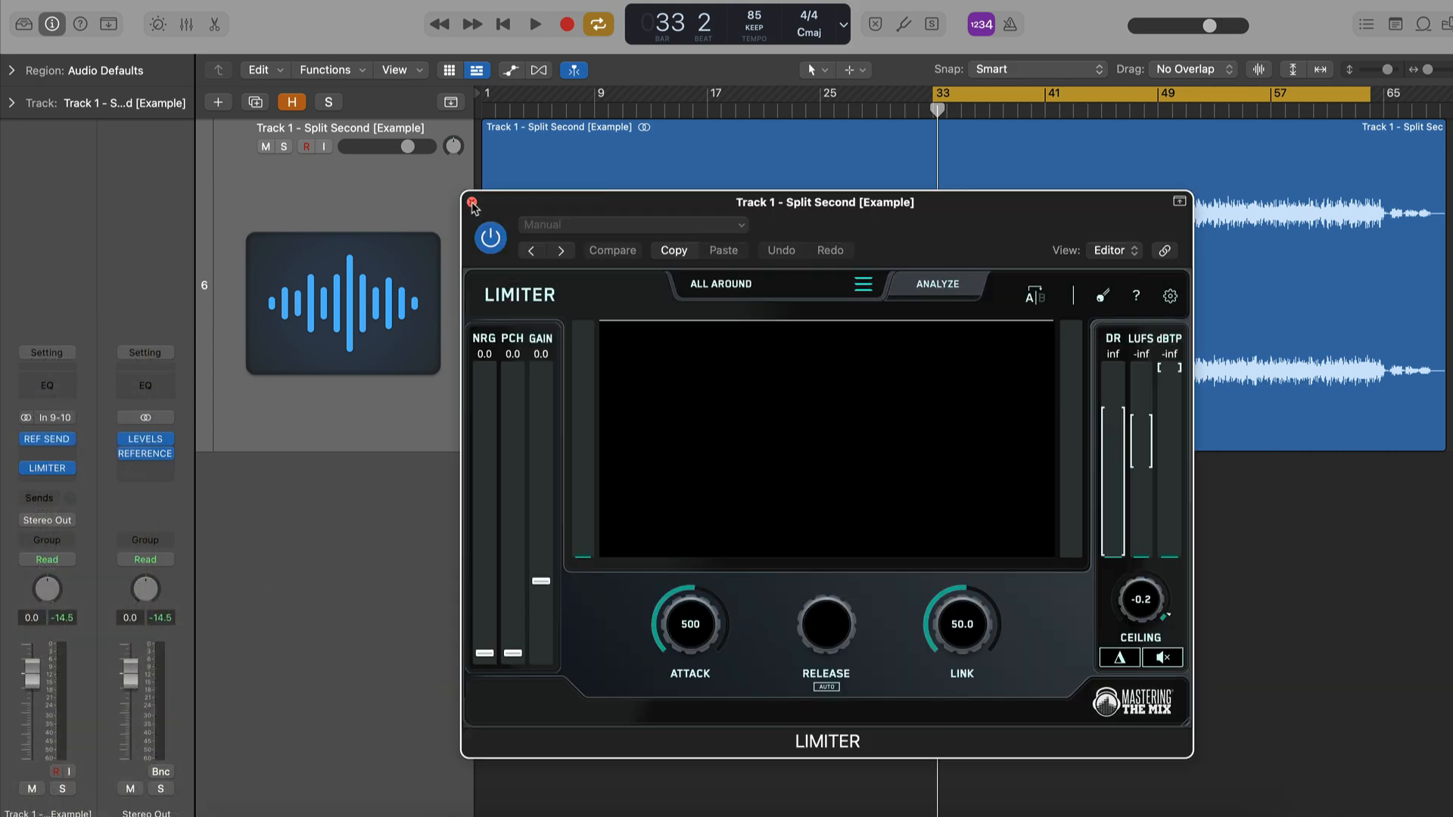
left_click(472, 202)
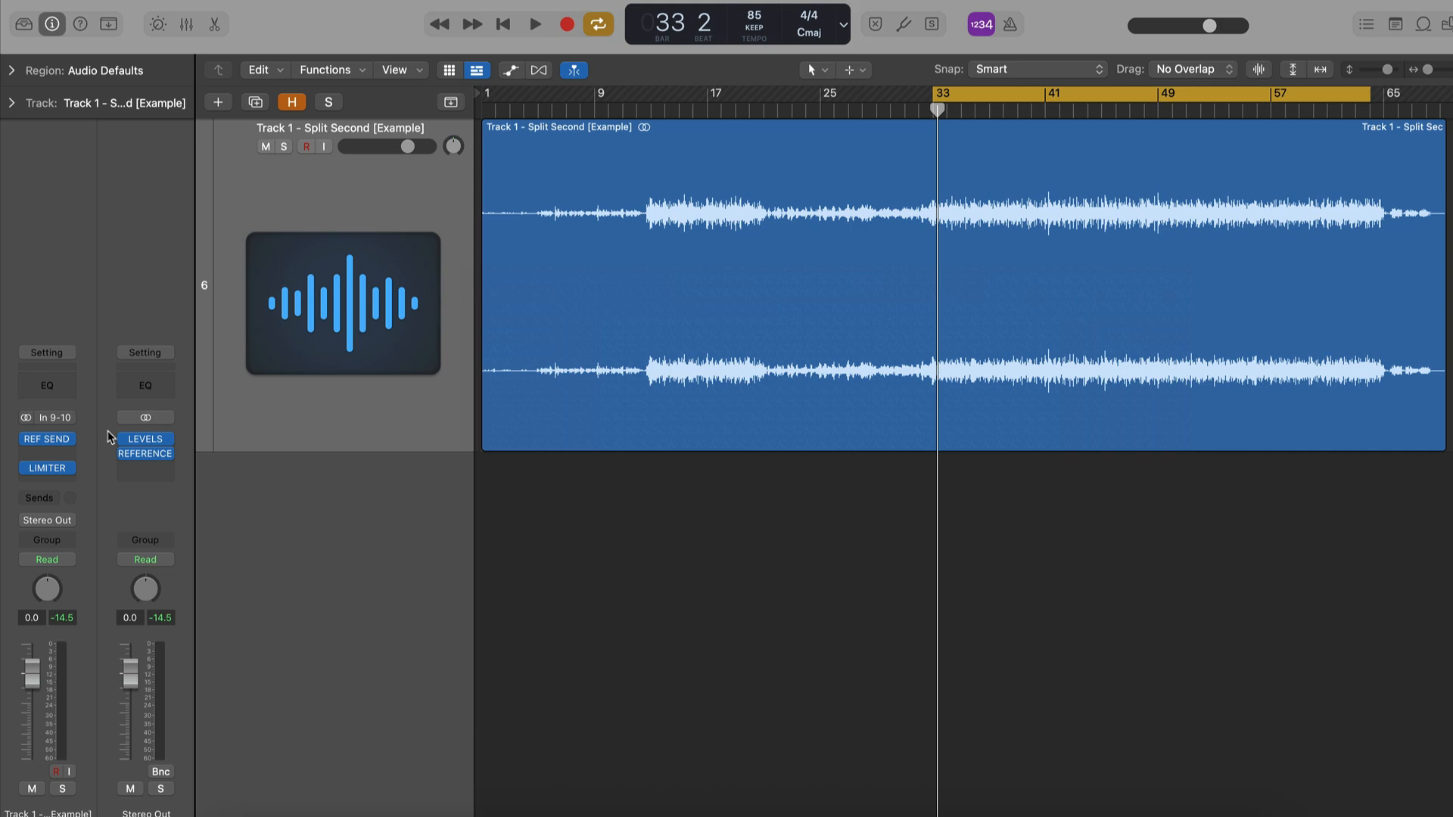
Move LIMITER further down Track 1's insert chain, leaving about six empty slots between REF SEND and LIMITER
left_click(47, 473)
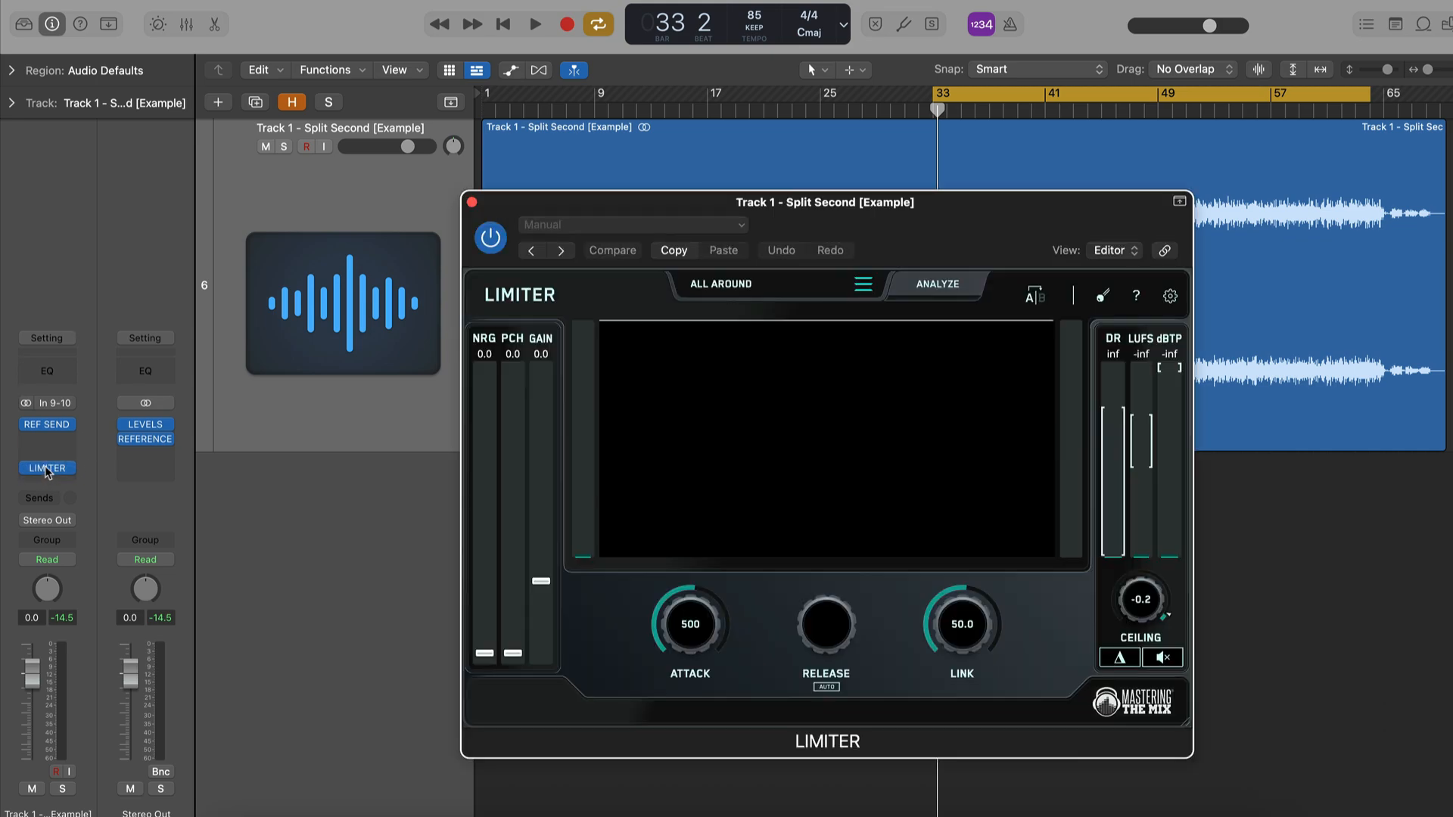
left_click(47, 473)
left_click(47, 474)
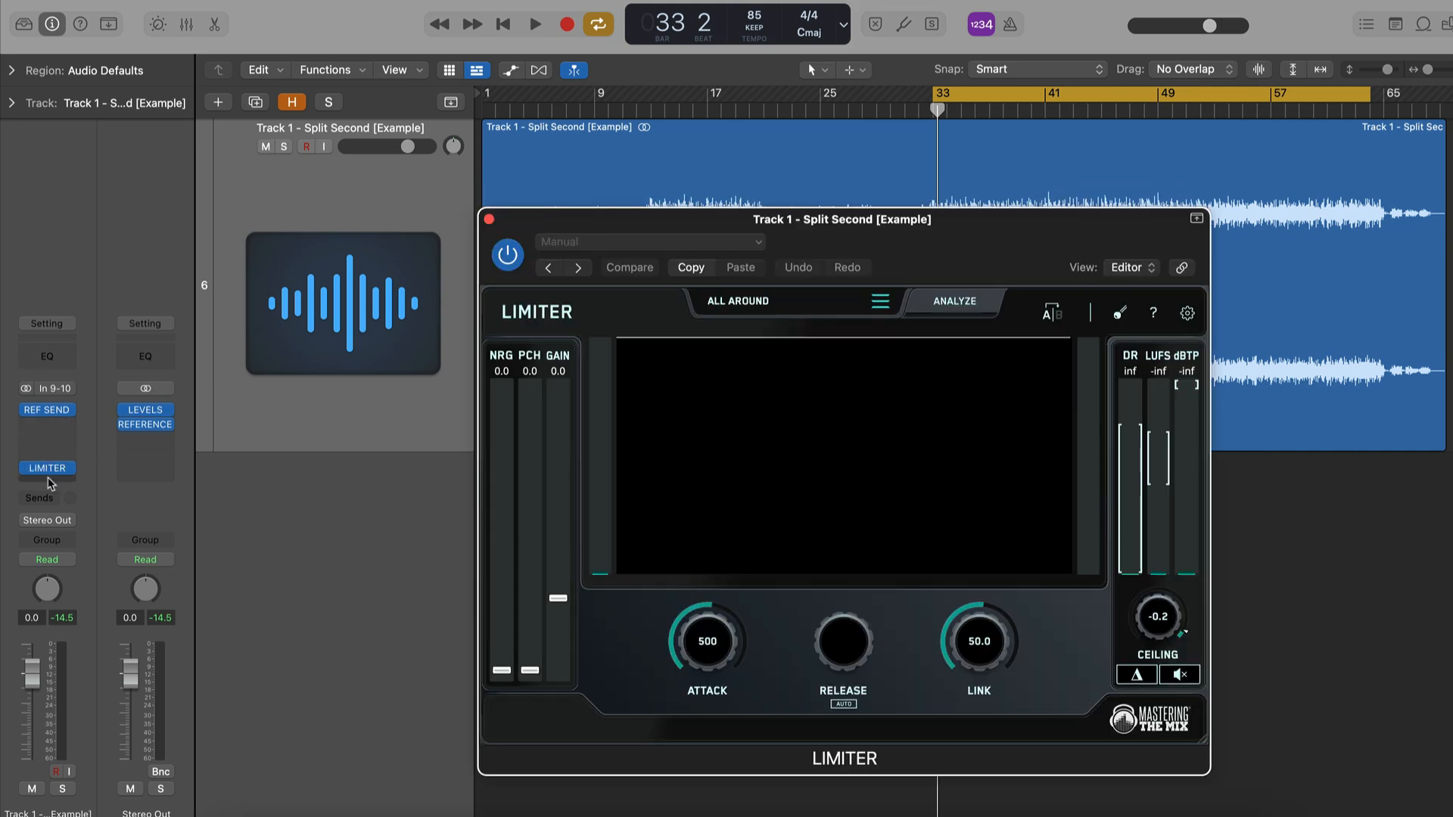
left_click_drag(47, 470, 48, 484)
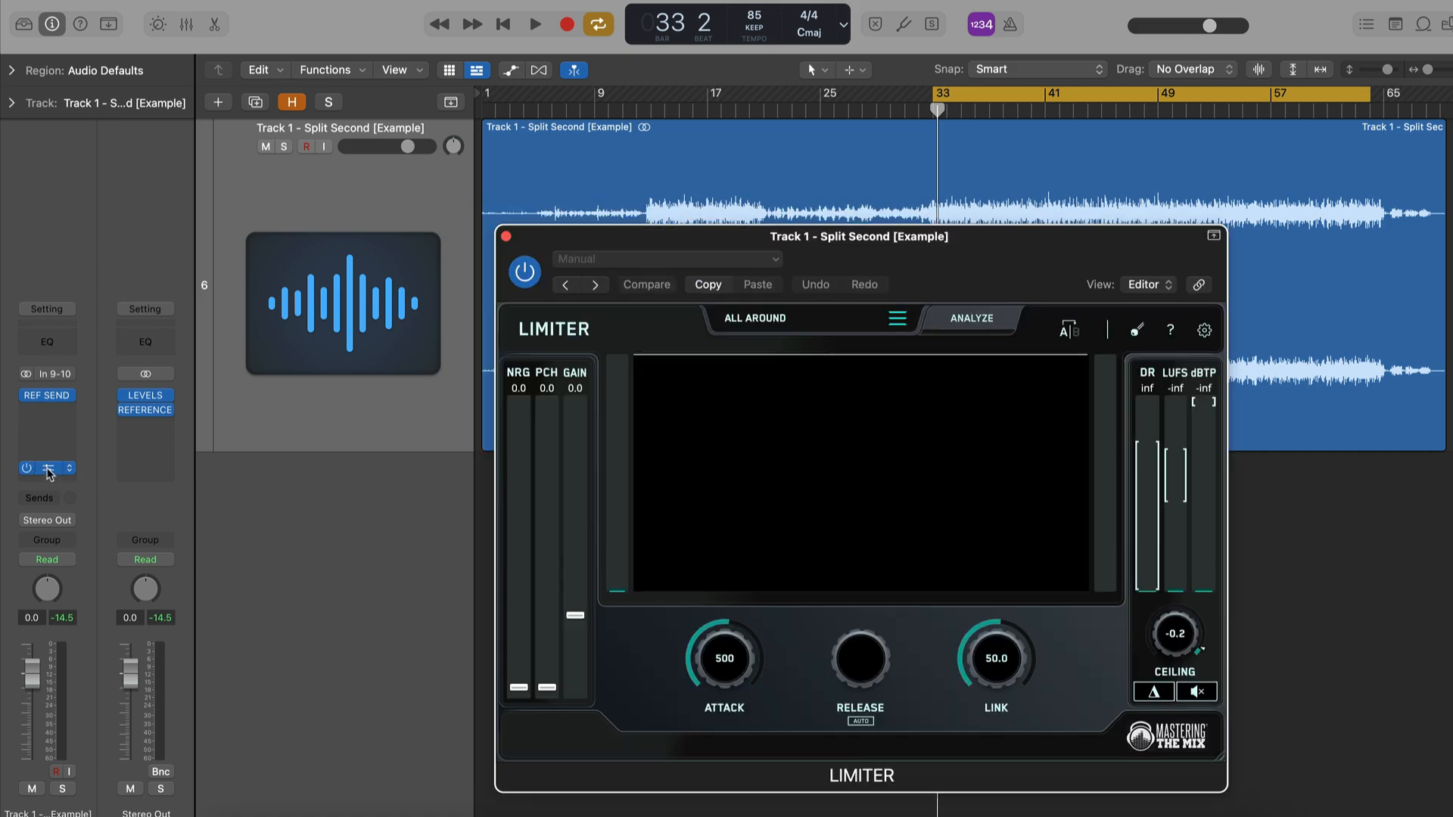
left_click(48, 472)
left_click_drag(44, 470, 44, 476)
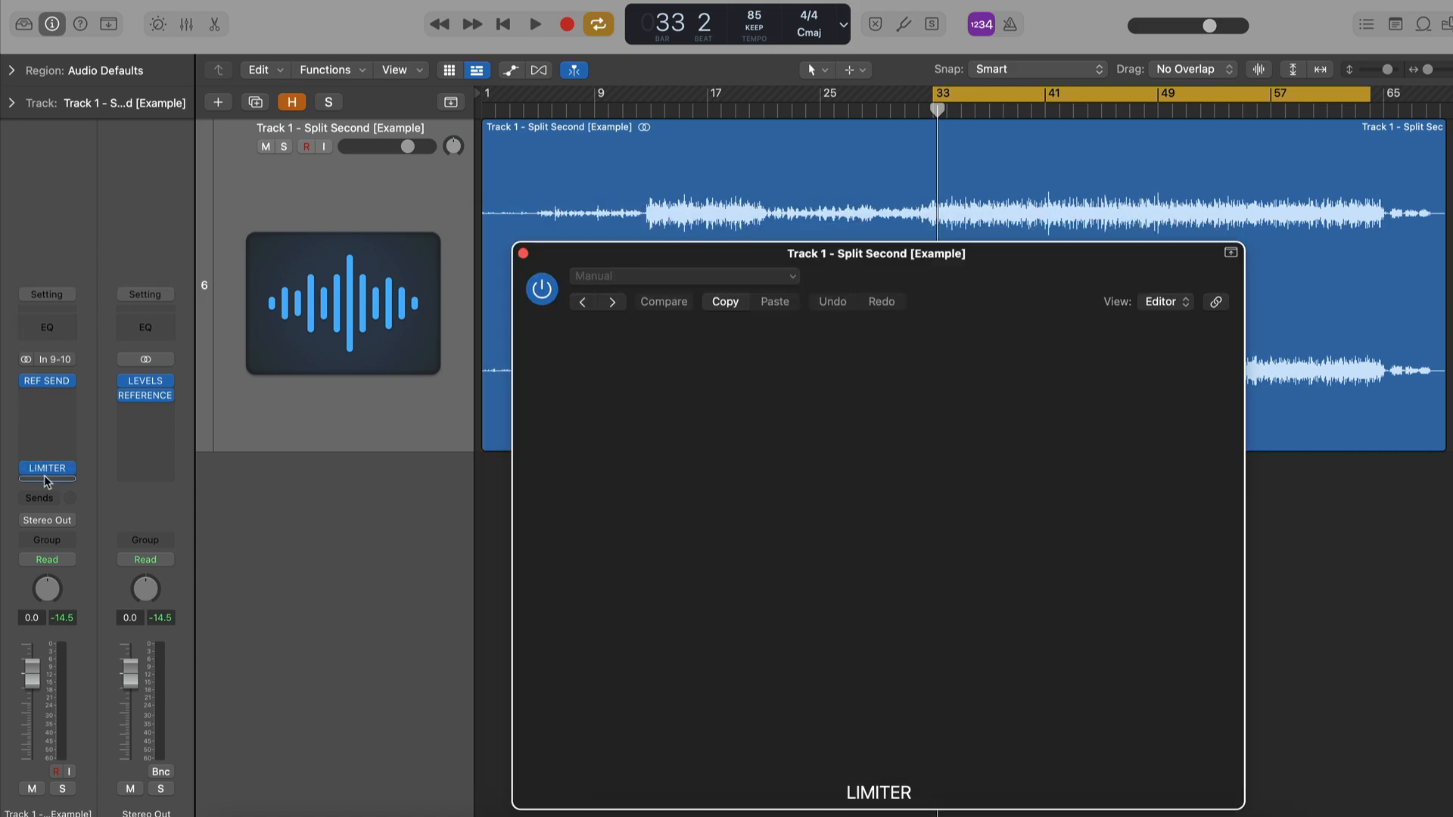
left_click(541, 273)
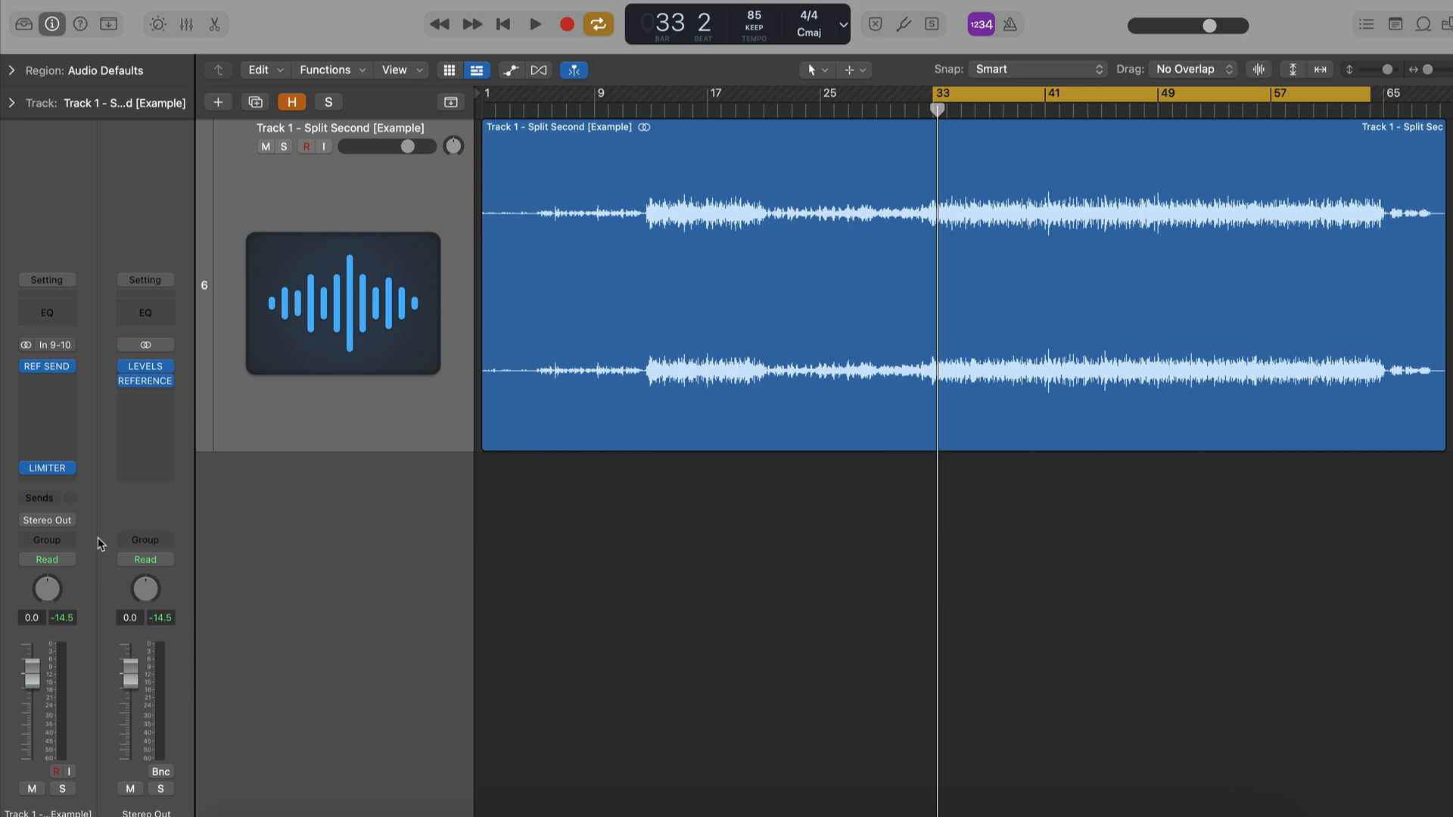
Play the looped section from bar 33 briefly to hear the track's starting level, and stop playback
mouse_move(47, 471)
key("space")
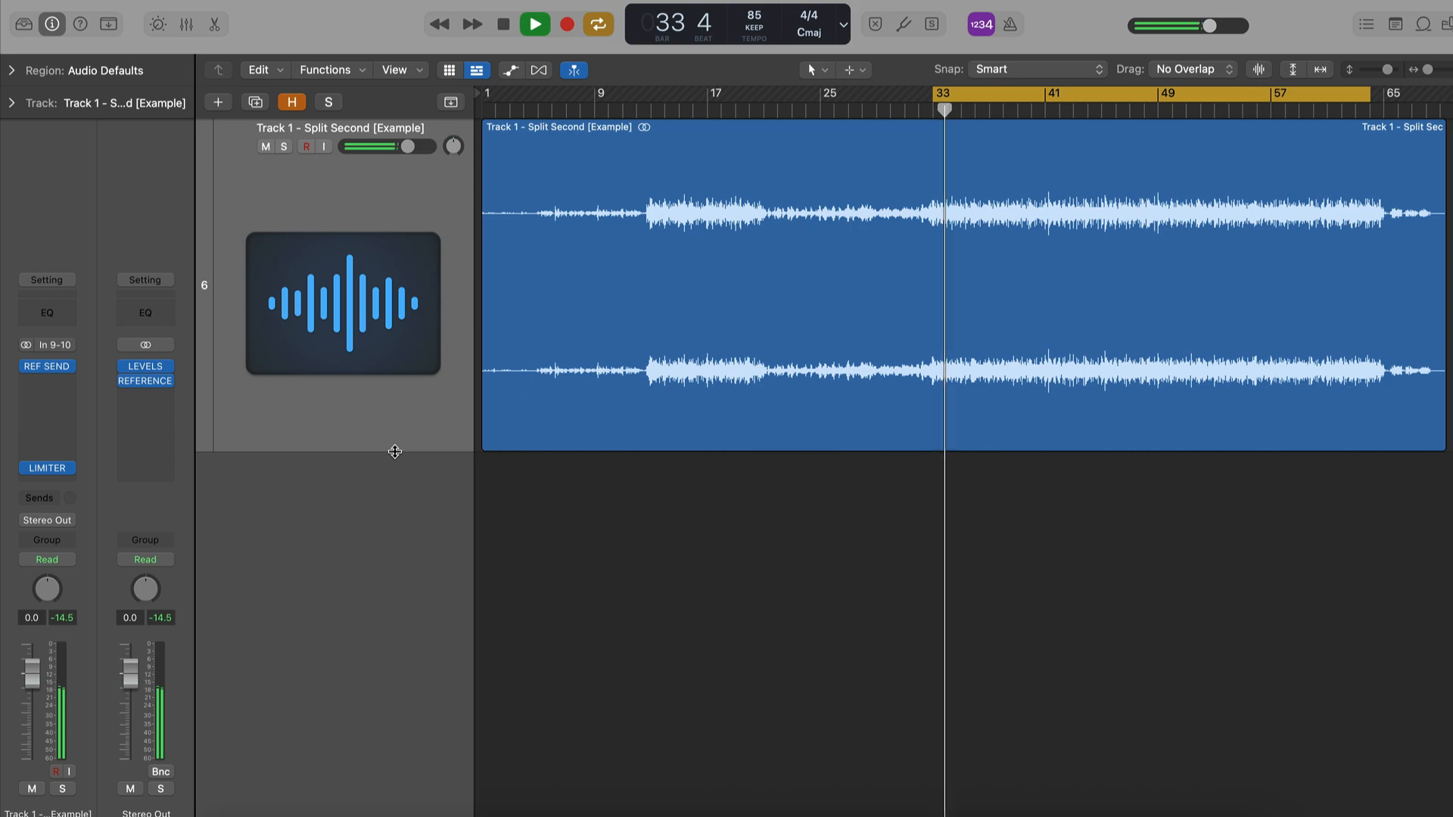
key("space")
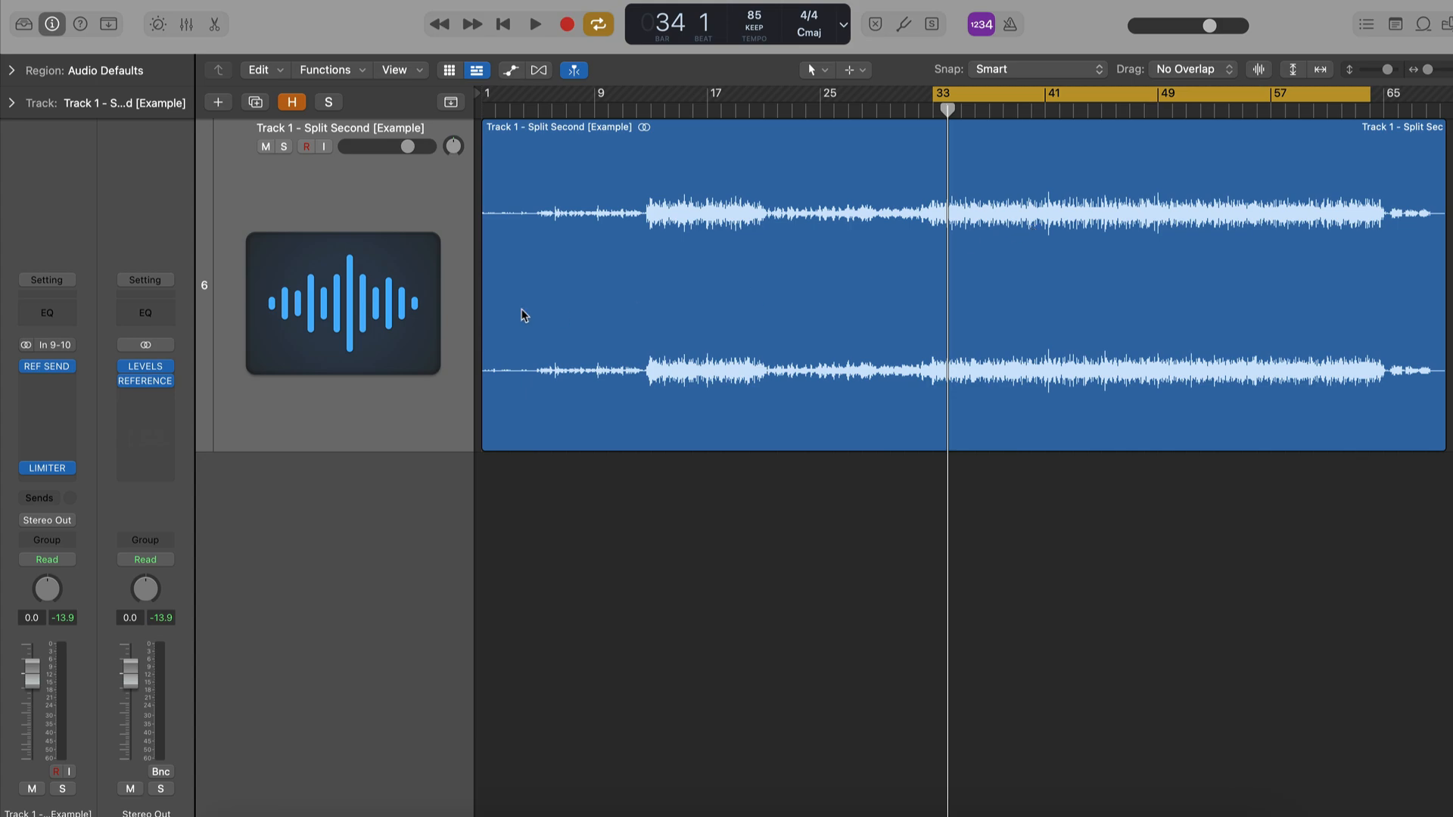
Raise the input gain of Track 1's LIMITER to 18.3 while playing the looped section, then stop playback and close the plug-in
key("space")
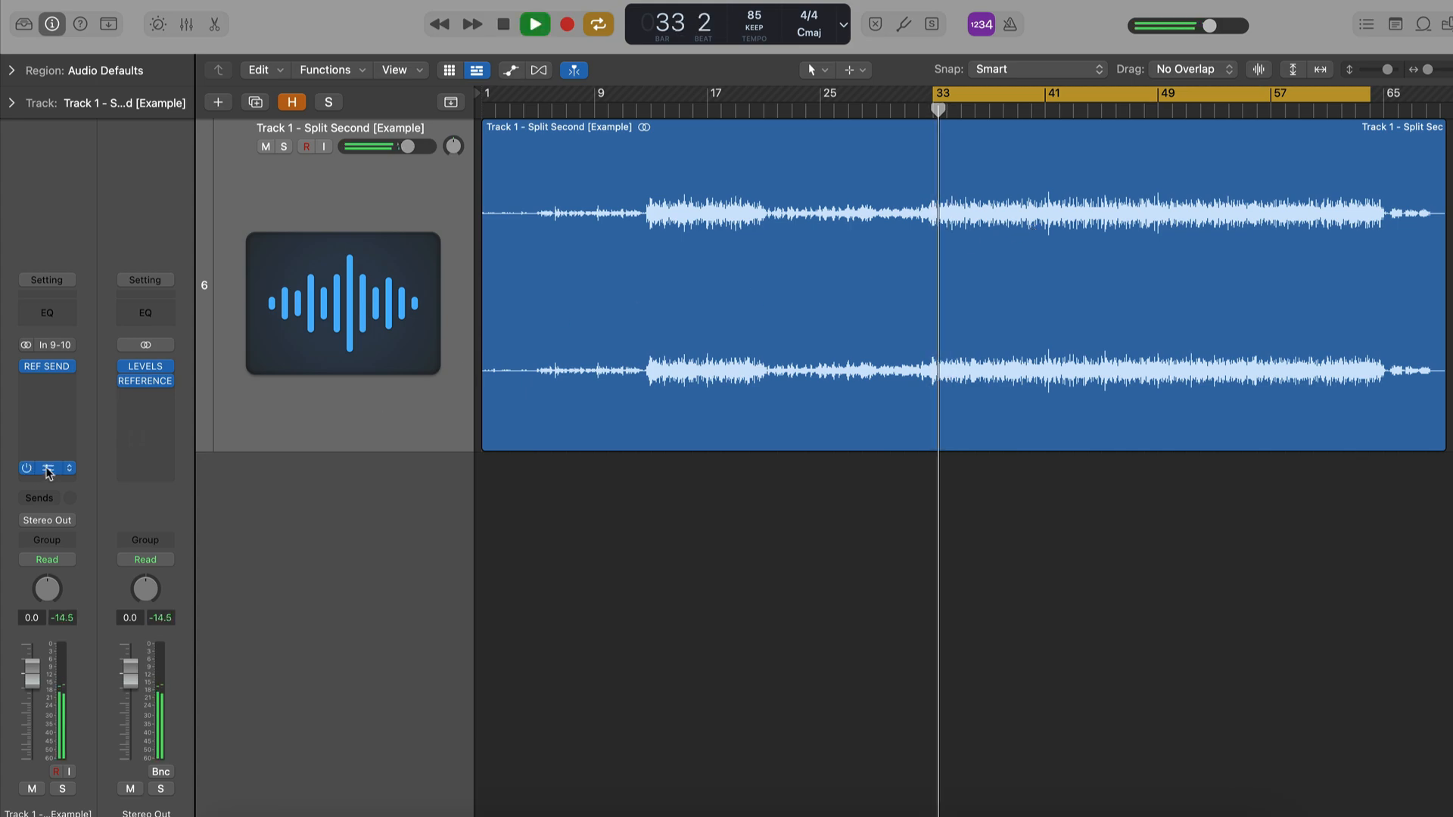
left_click(61, 469)
left_click_drag(1058, 302, 1054, 183)
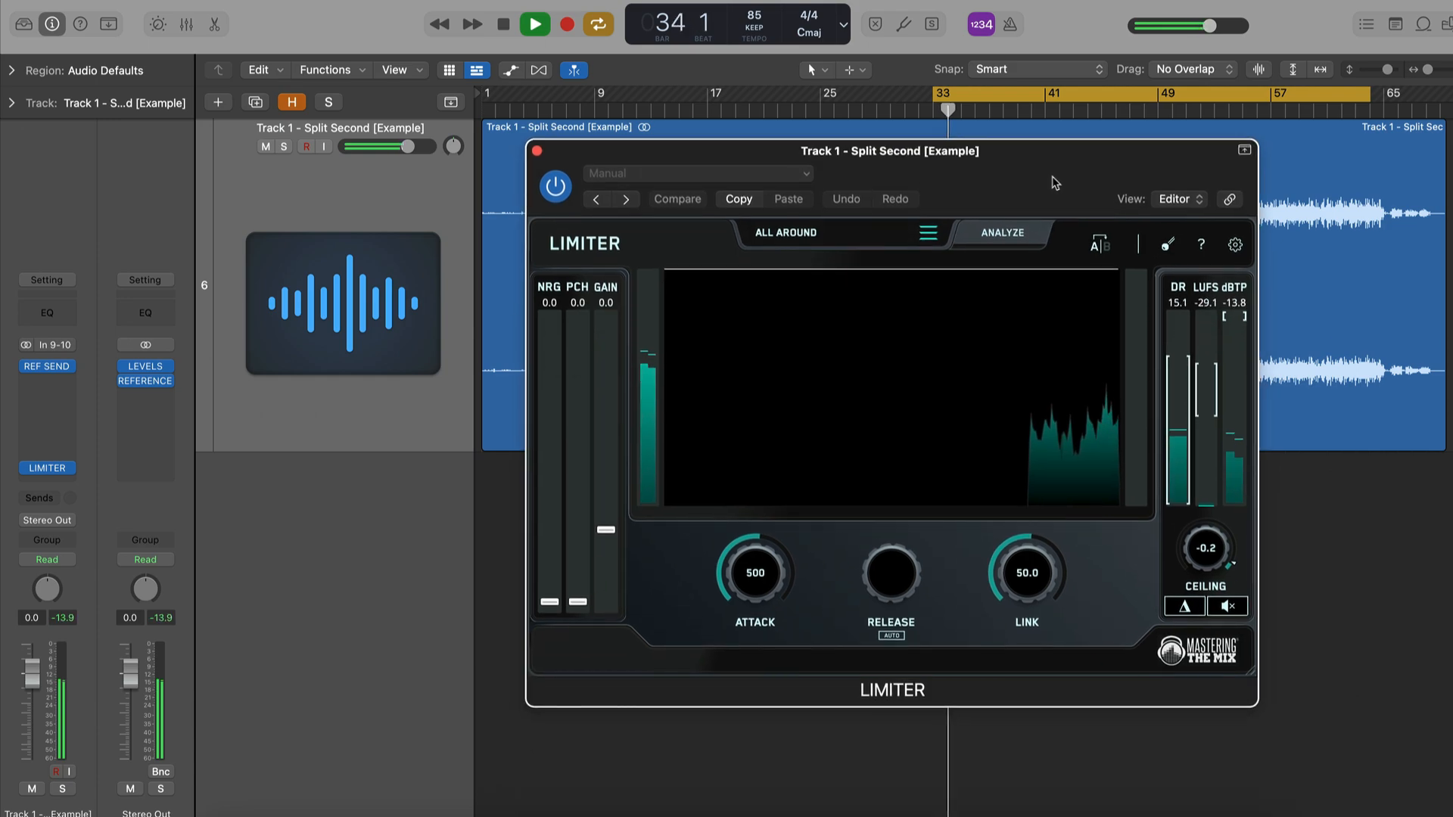
key("space")
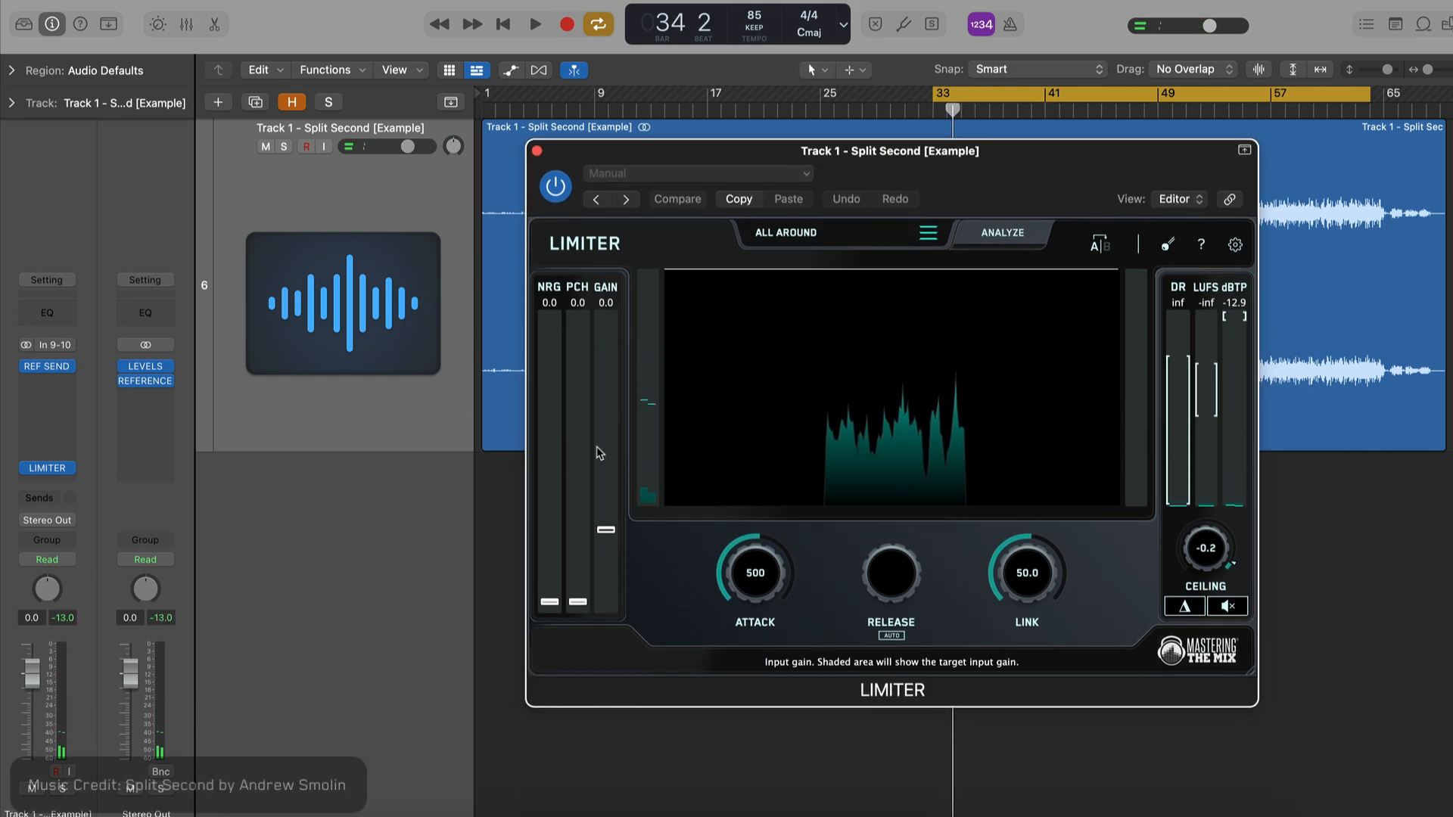
key("space")
left_click_drag(605, 530, 609, 395)
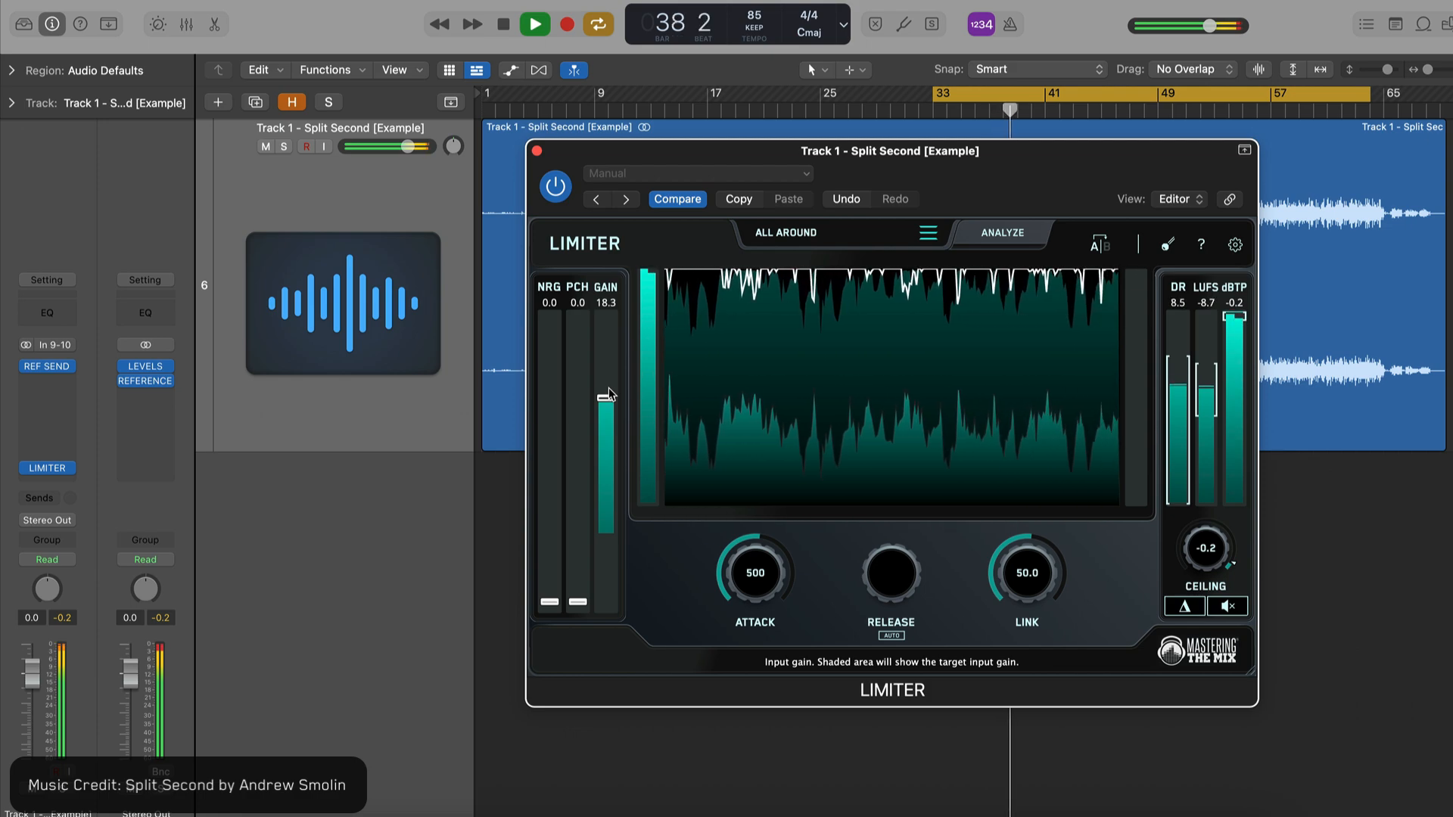
key("space")
left_click(536, 151)
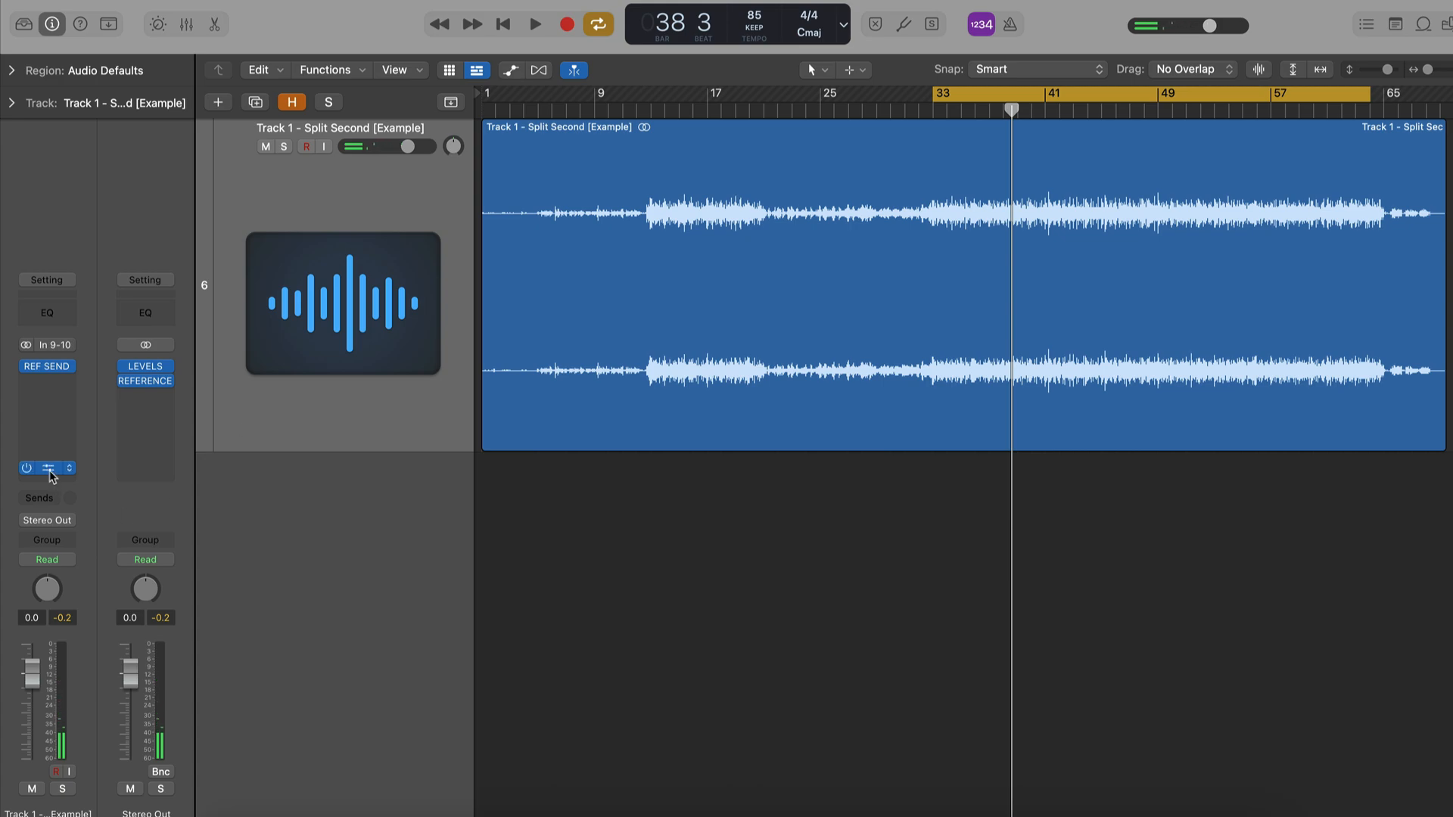
left_click(49, 469)
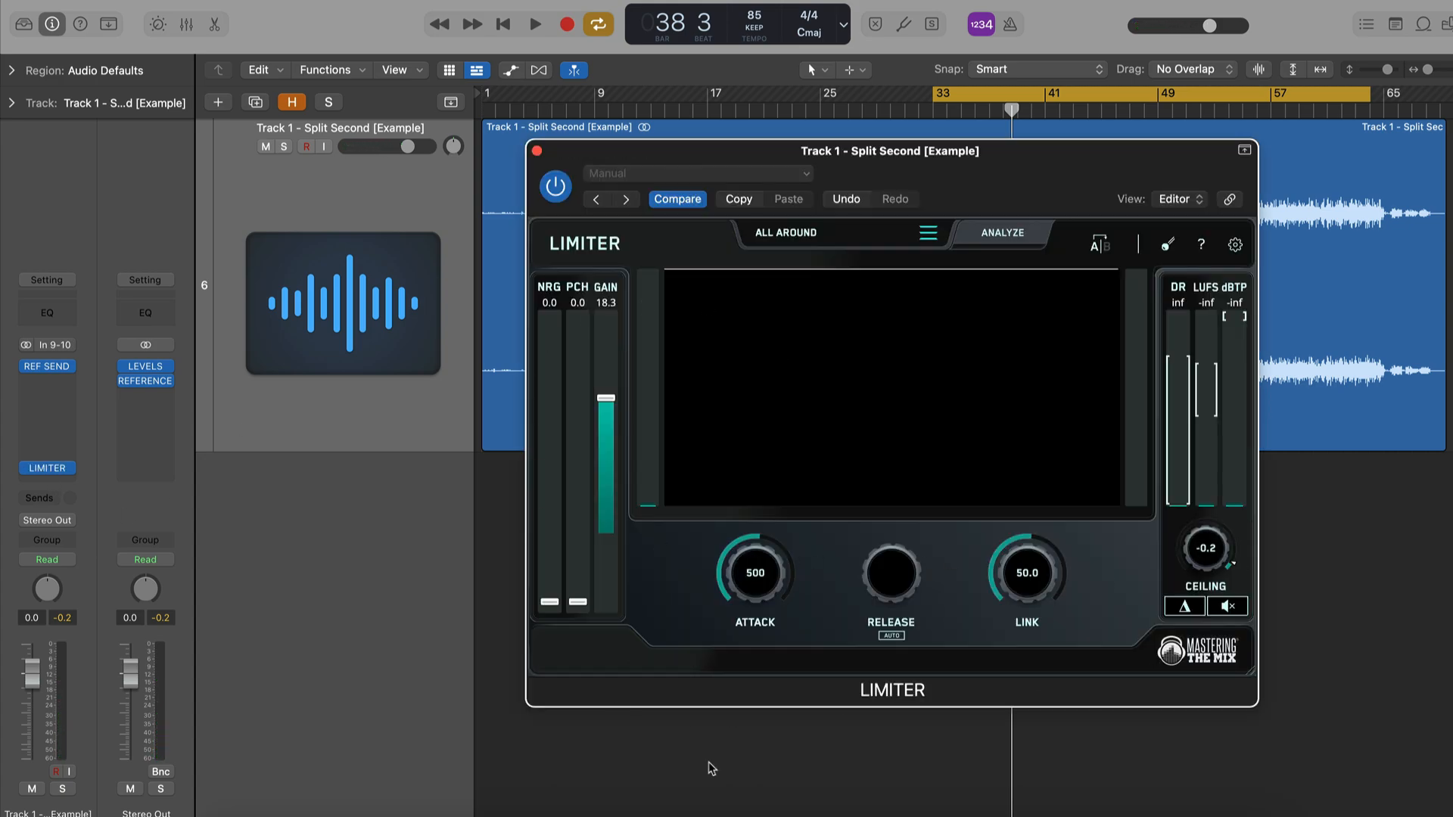
left_click(537, 151)
Open REFERENCE on the Stereo Out and compare the playing original with the OCEAN DRIVE WAV reference track
mouse_move(150, 386)
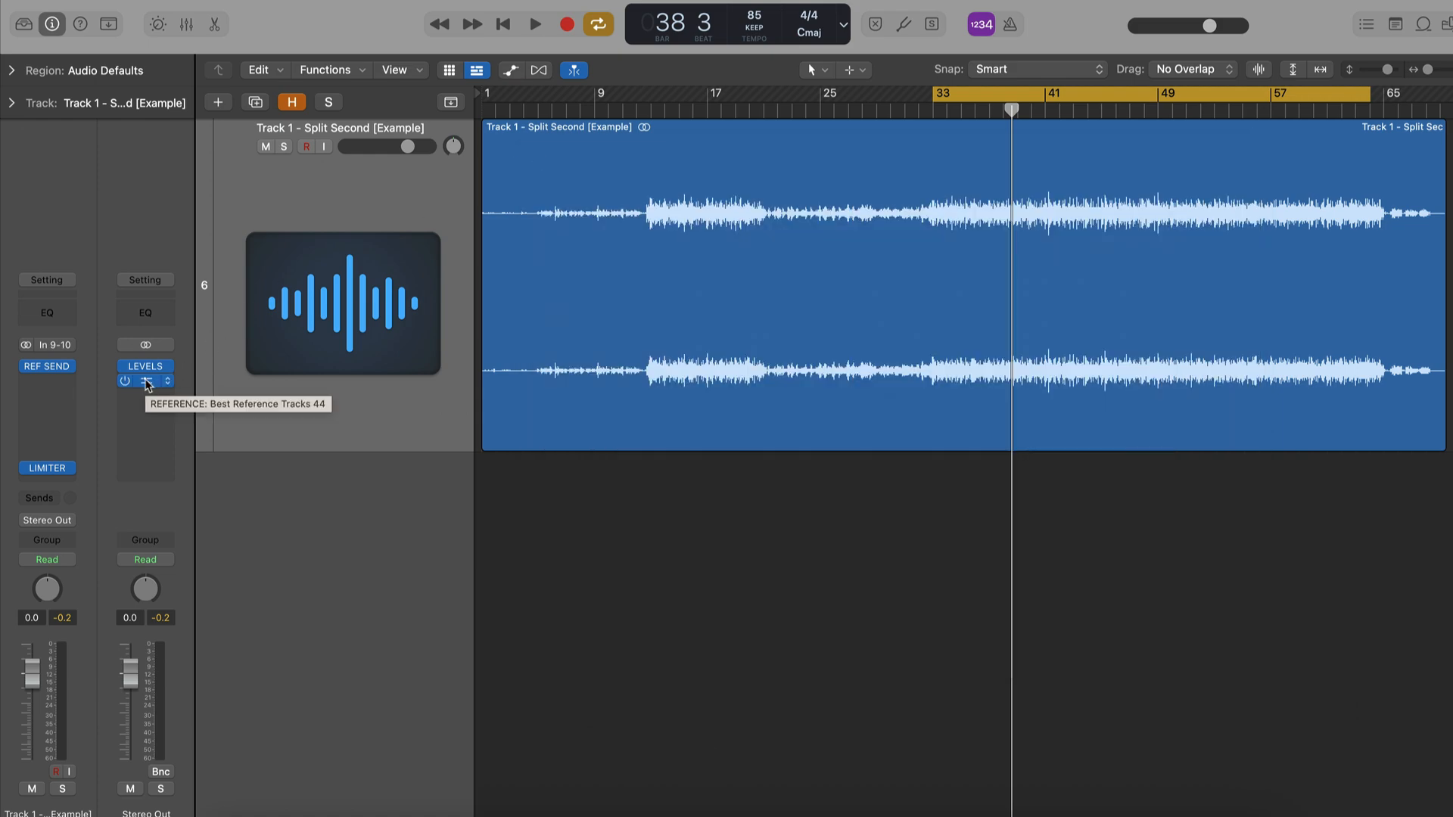
left_click(147, 384)
left_click_drag(846, 98, 820, 58)
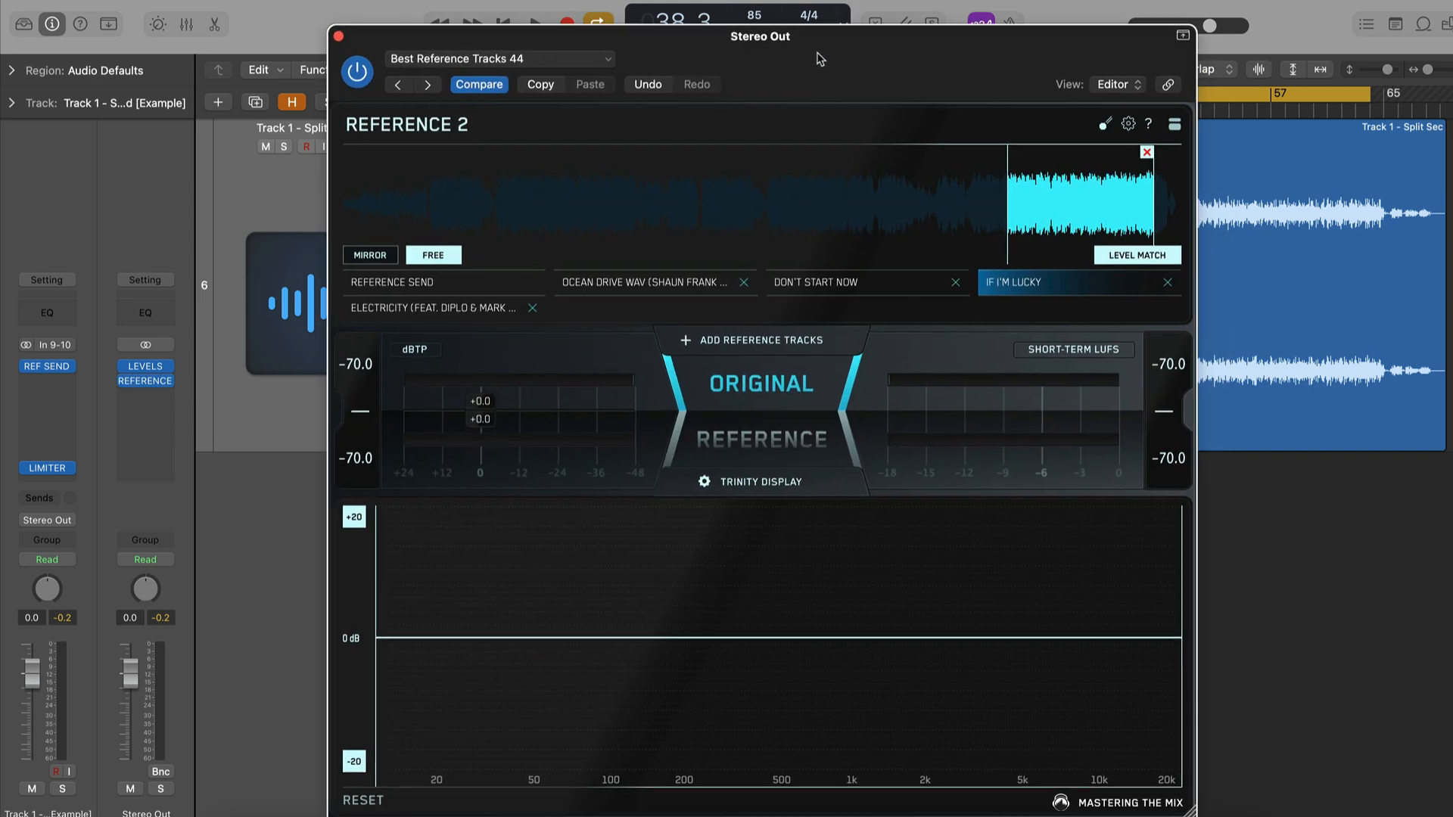
left_click(606, 286)
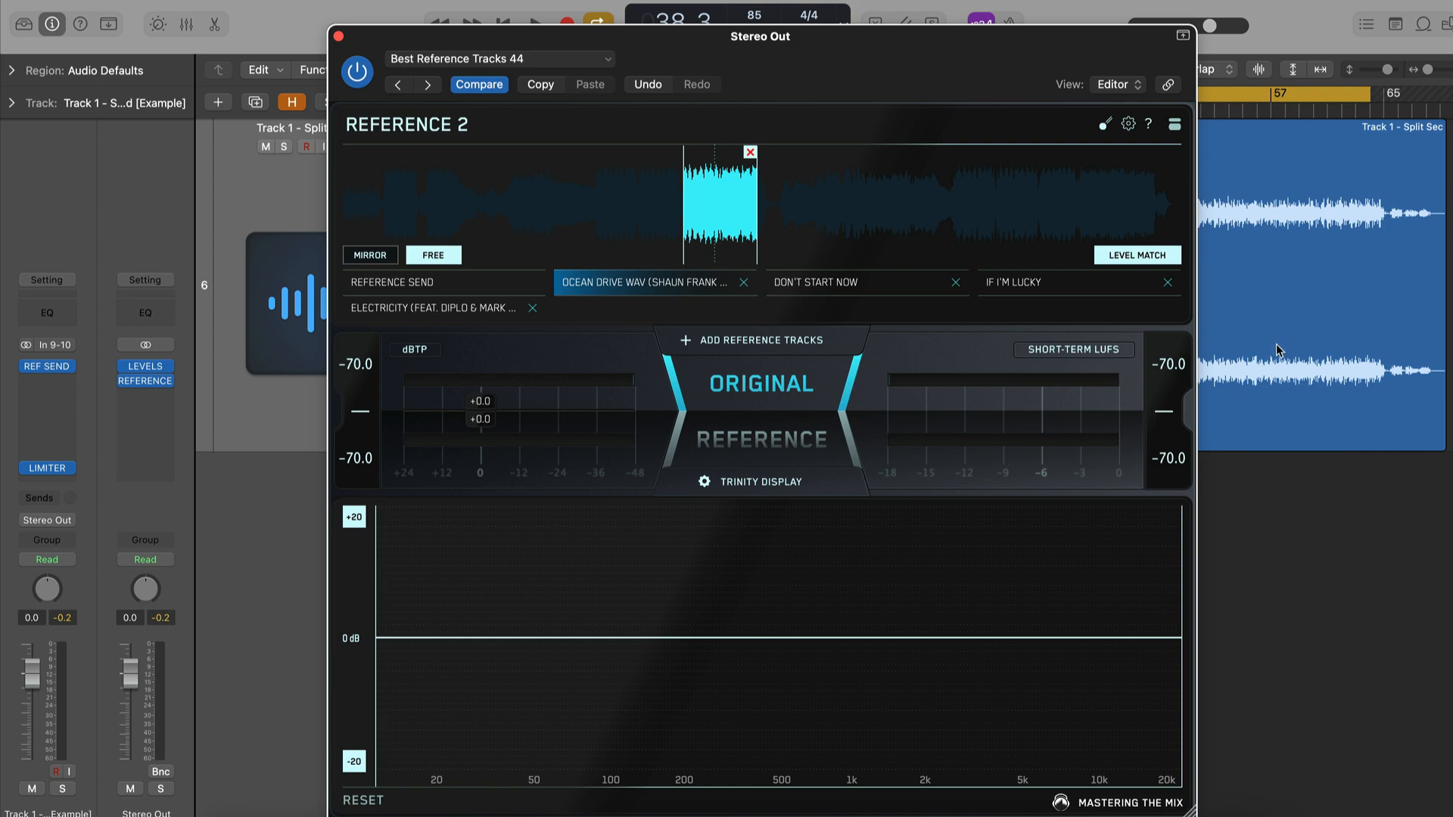
key("space")
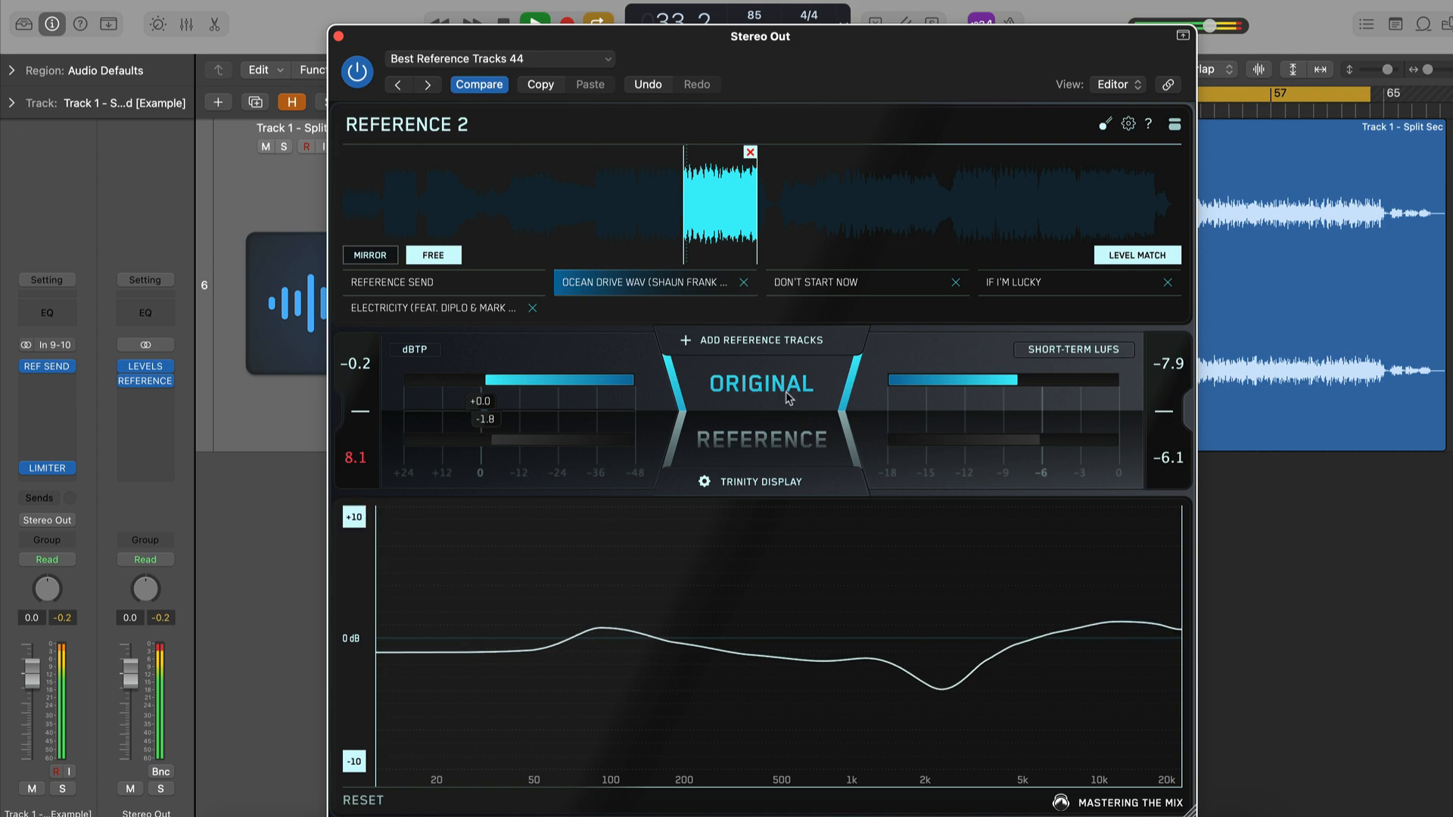
left_click(783, 411)
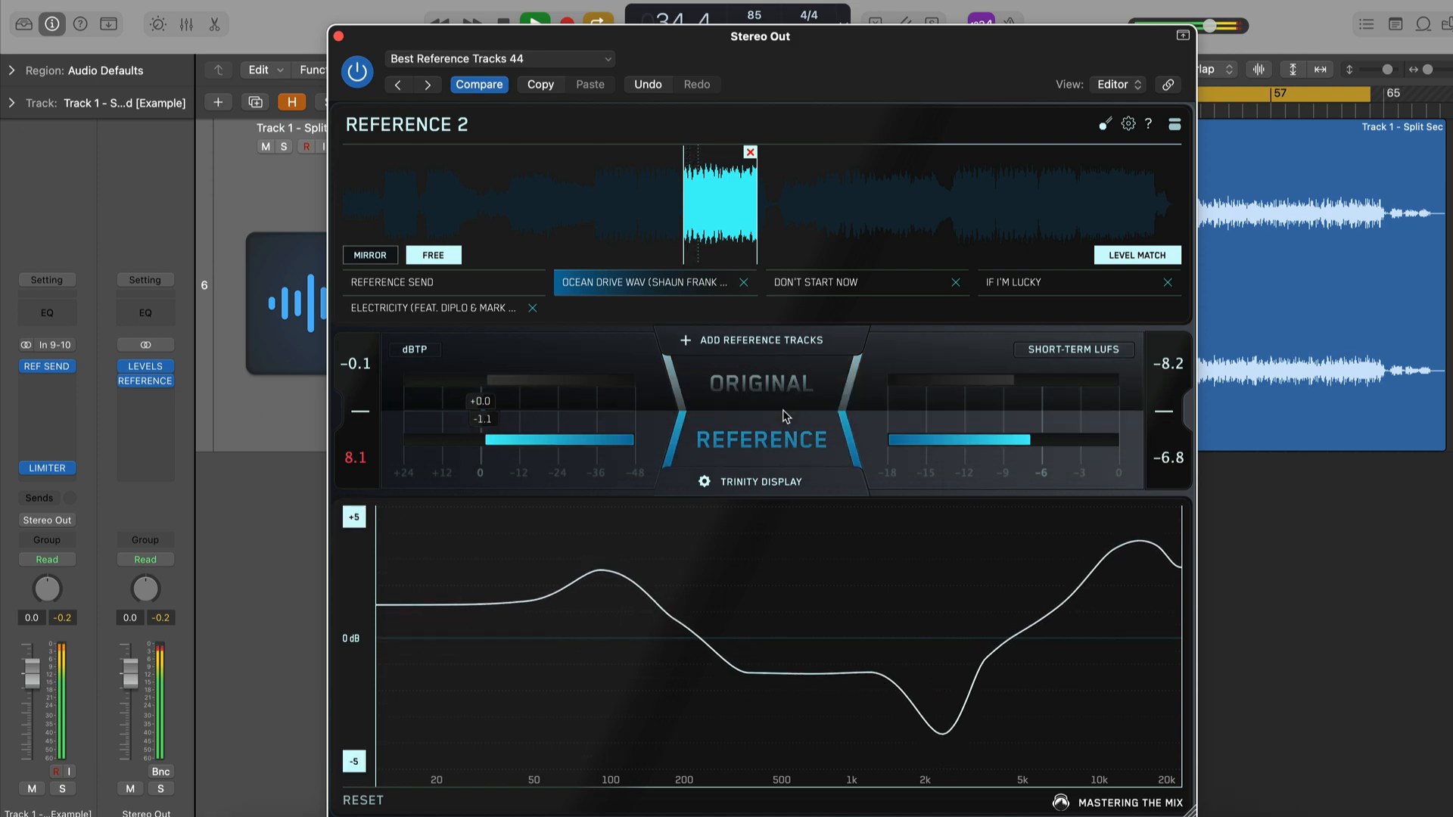
left_click(783, 410)
Select the DON'T START NOW reference track and switch between it and the original during playback
left_click(818, 288)
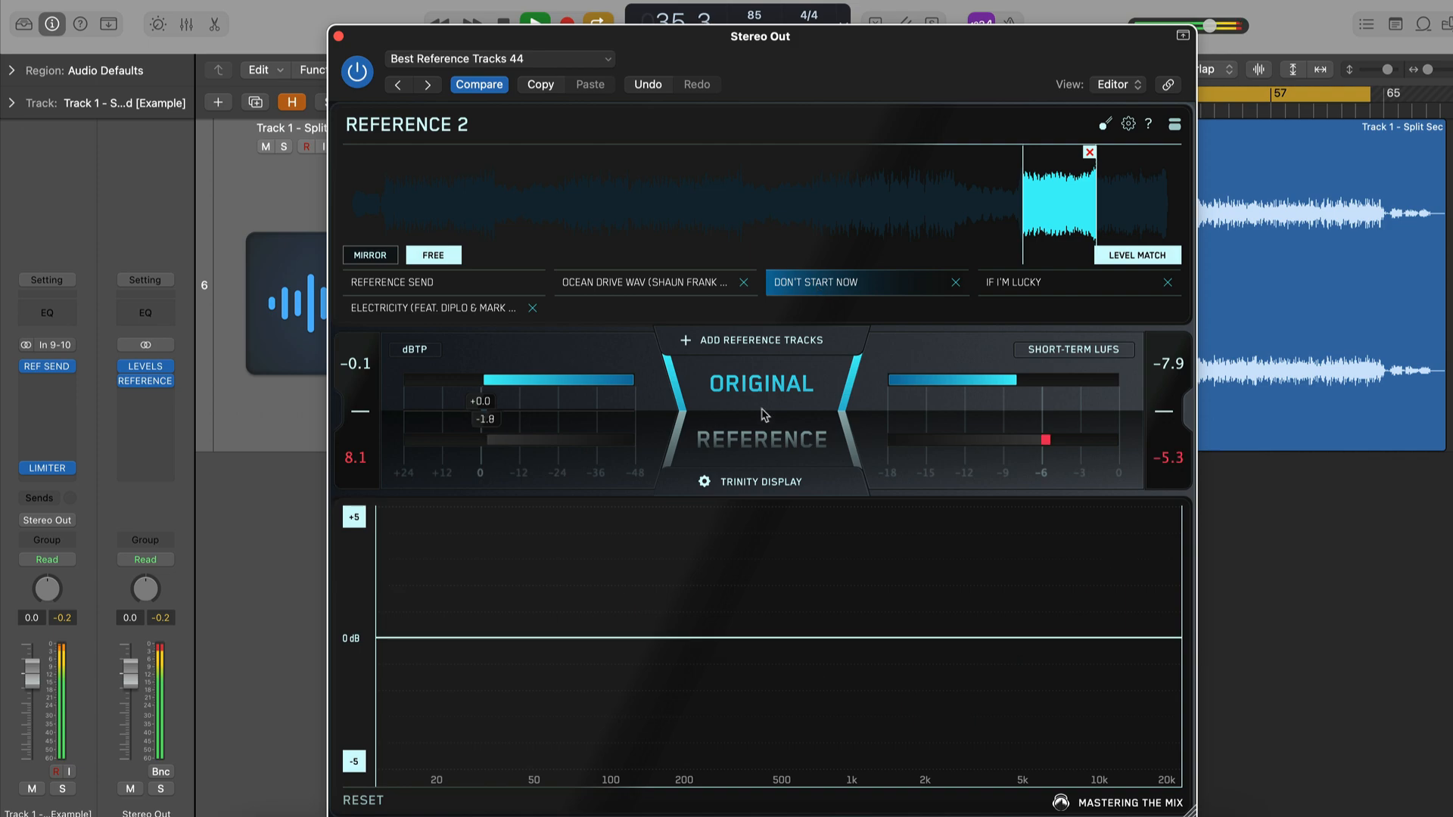
left_click(760, 420)
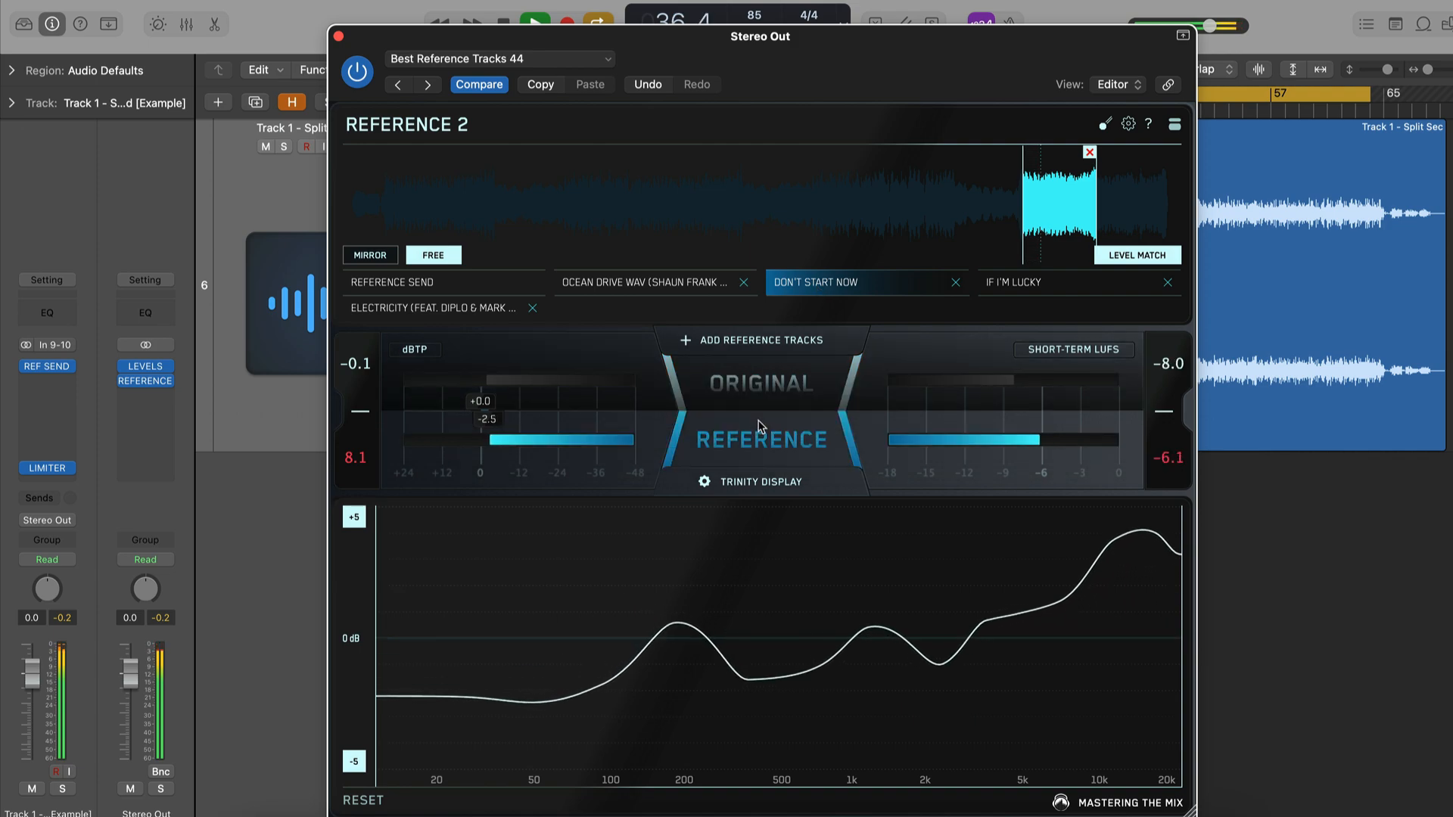
left_click(759, 424)
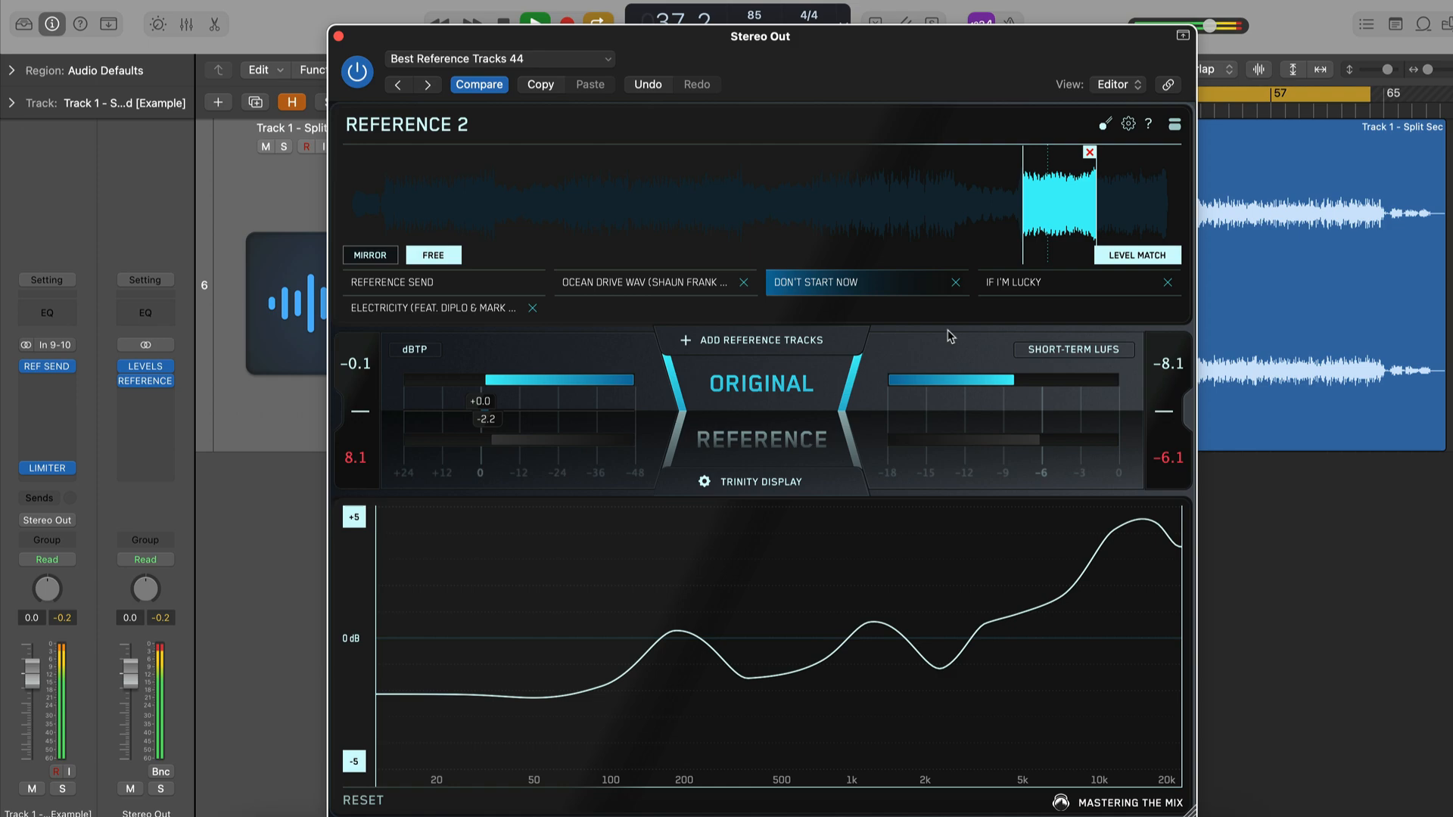
Compare the original with the IF I'M LUCKY and ELECTRICITY reference tracks by alternating between original and reference playback
left_click(1014, 283)
left_click(762, 425)
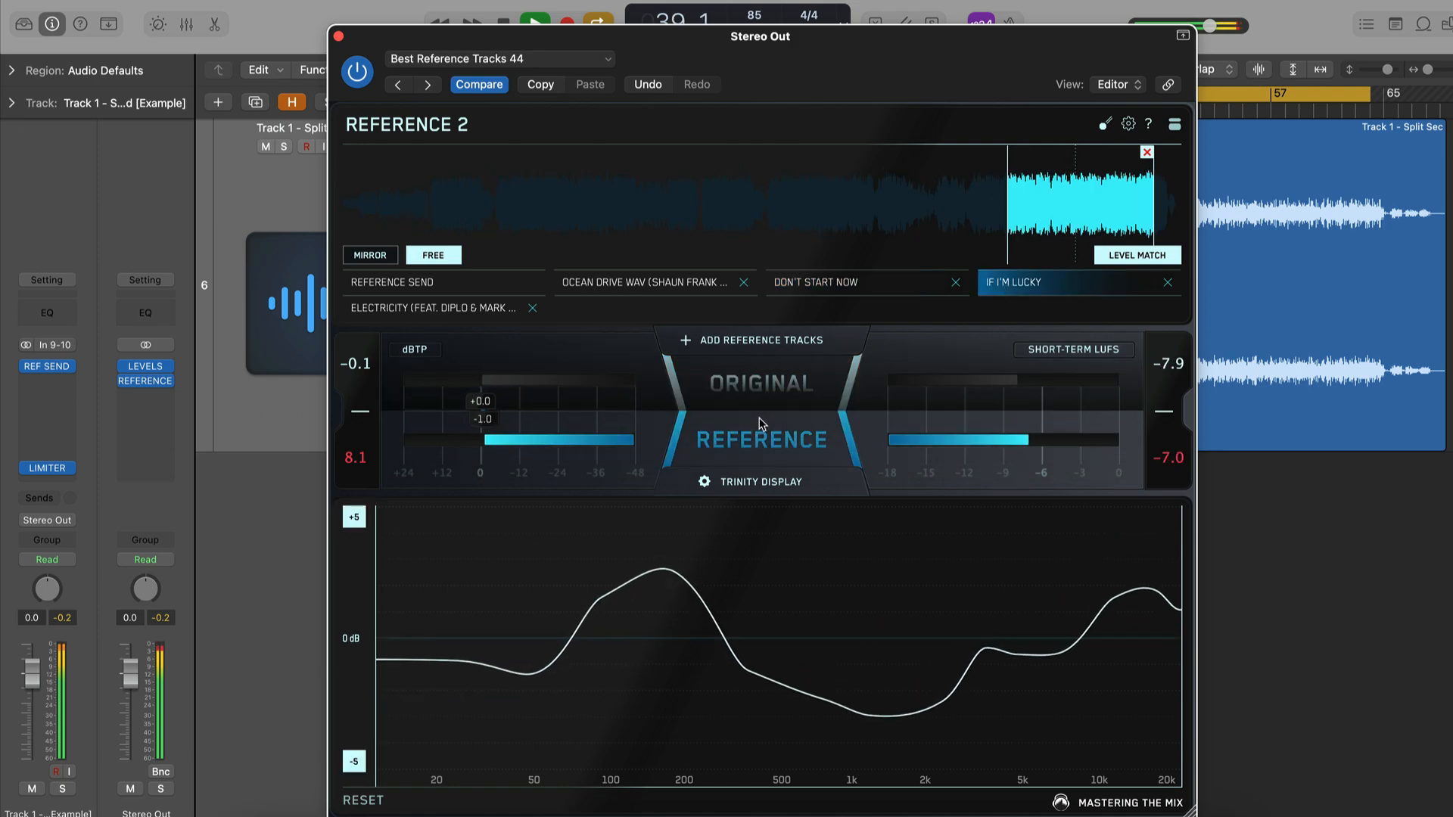
left_click(761, 421)
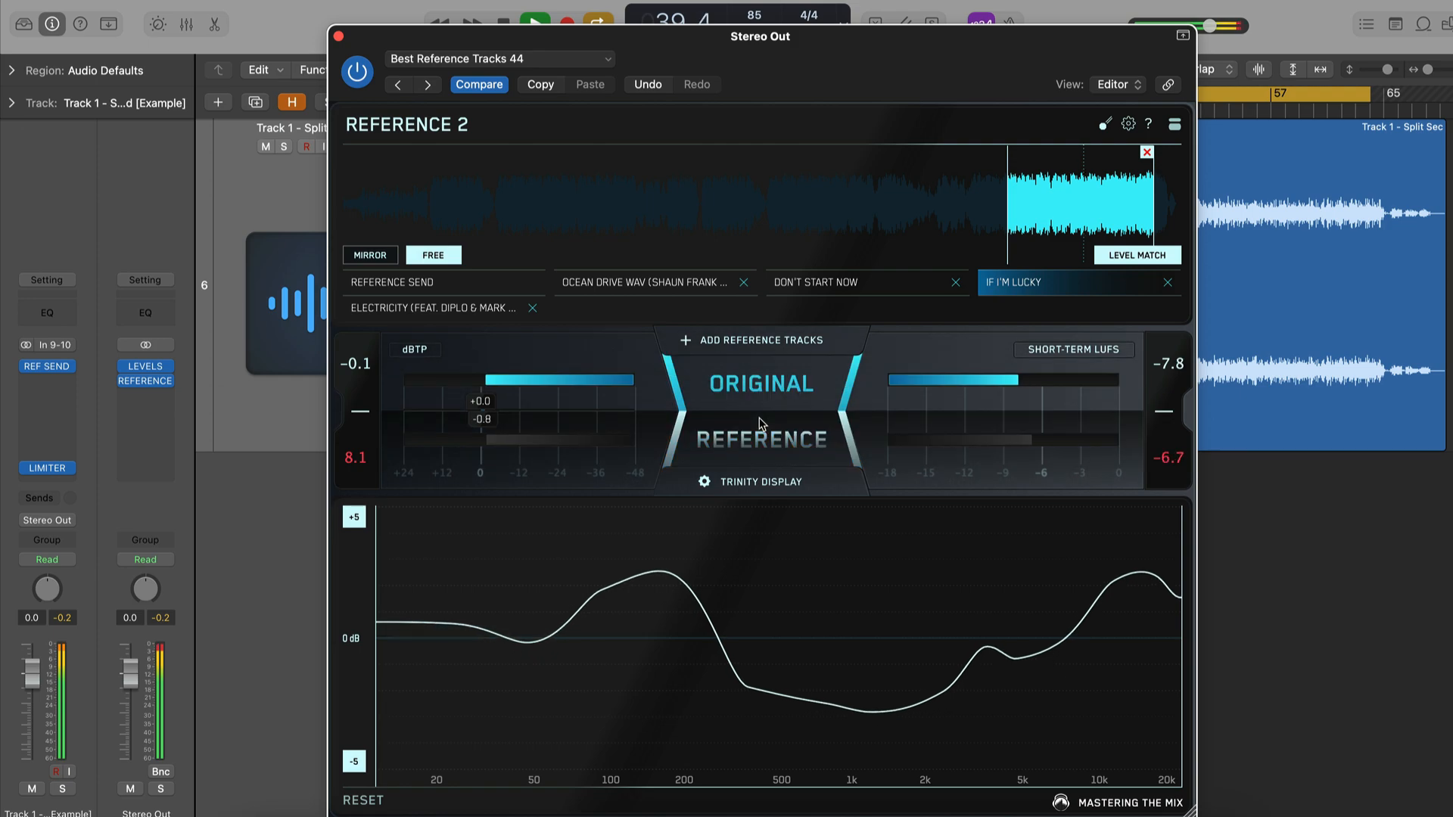
left_click(761, 424)
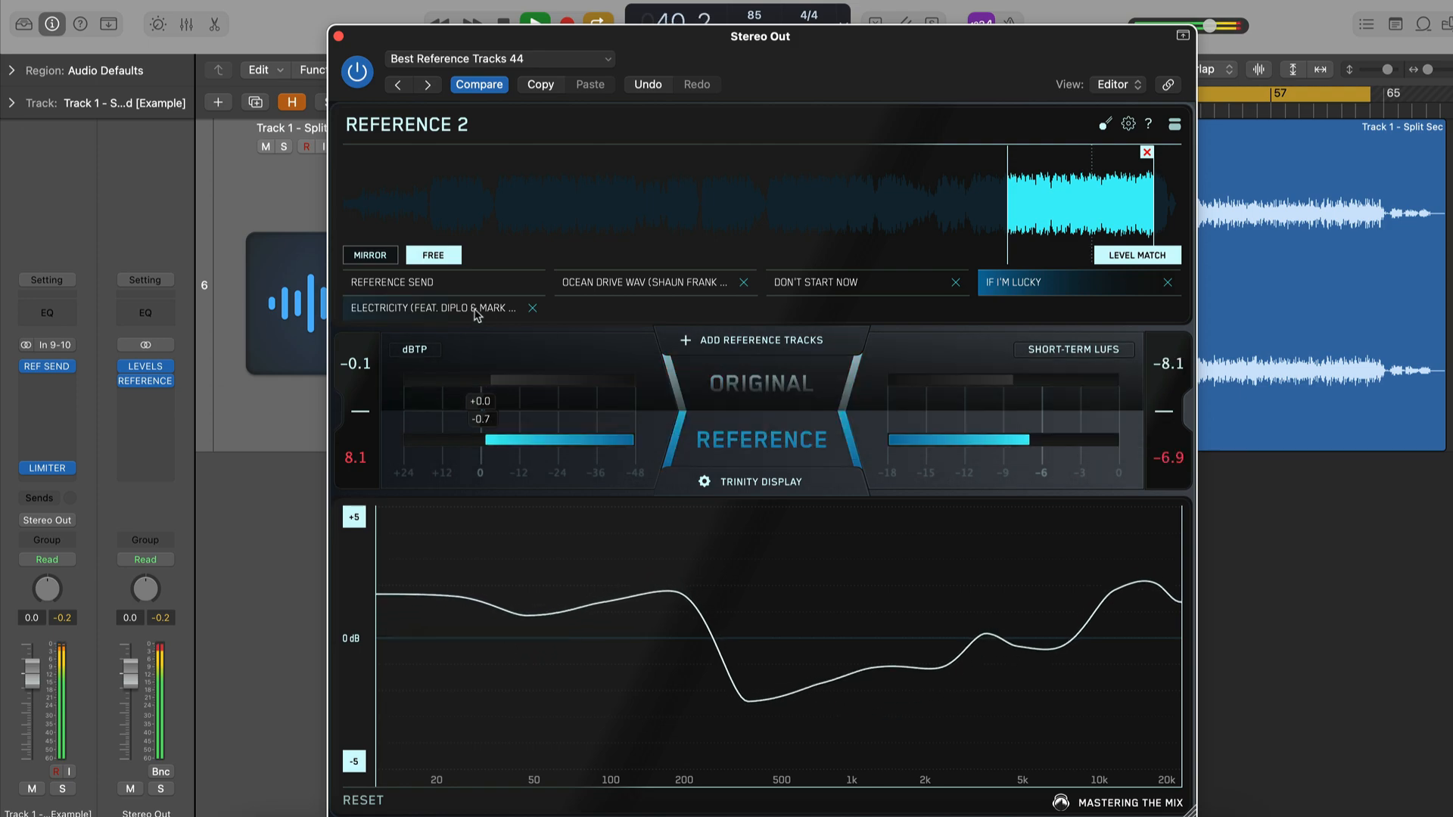
left_click(478, 315)
left_click(740, 390)
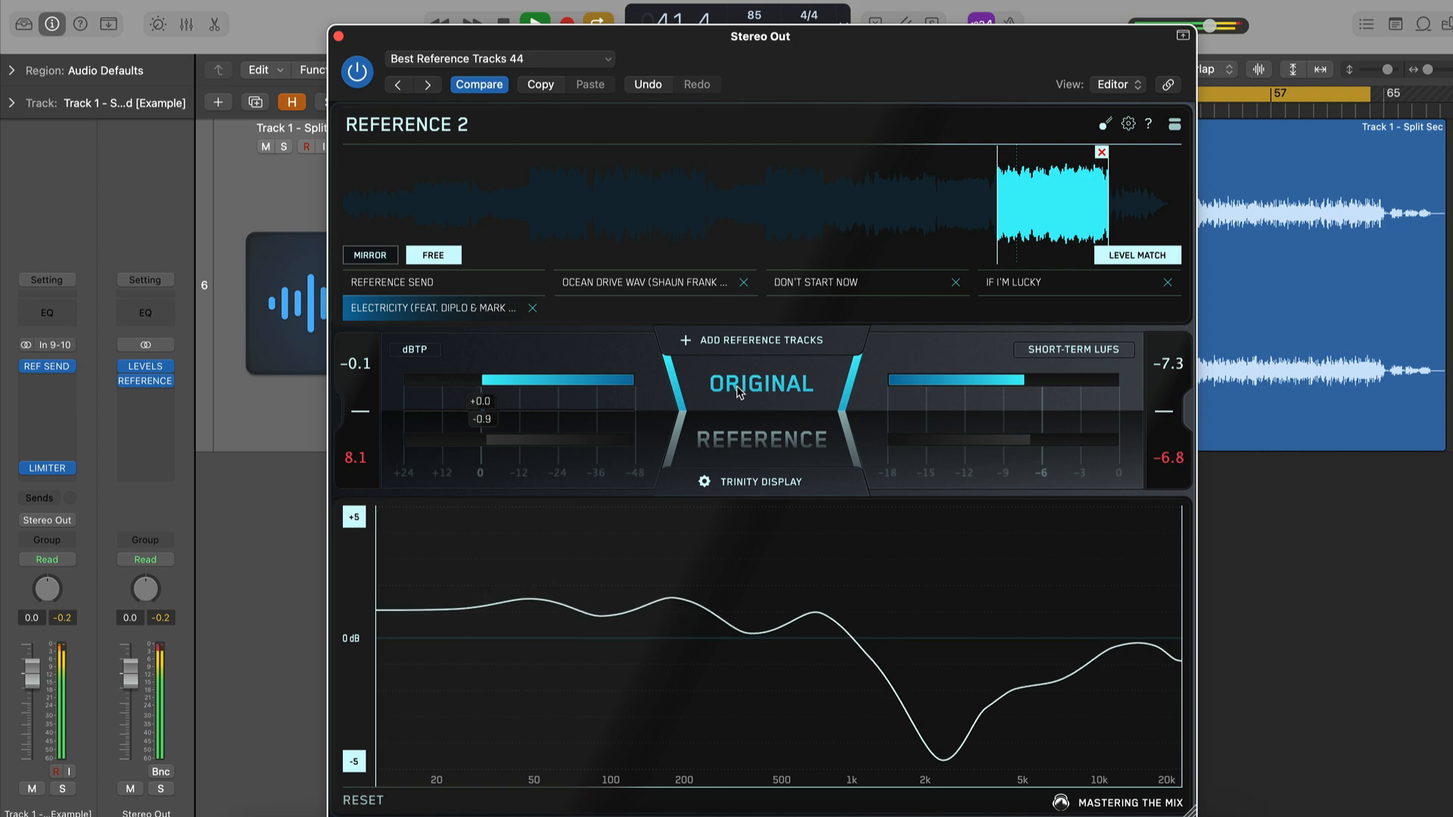
Switch between the original and the ELECTRICITY reference during playback, stop playback and close REFERENCE
left_click(740, 389)
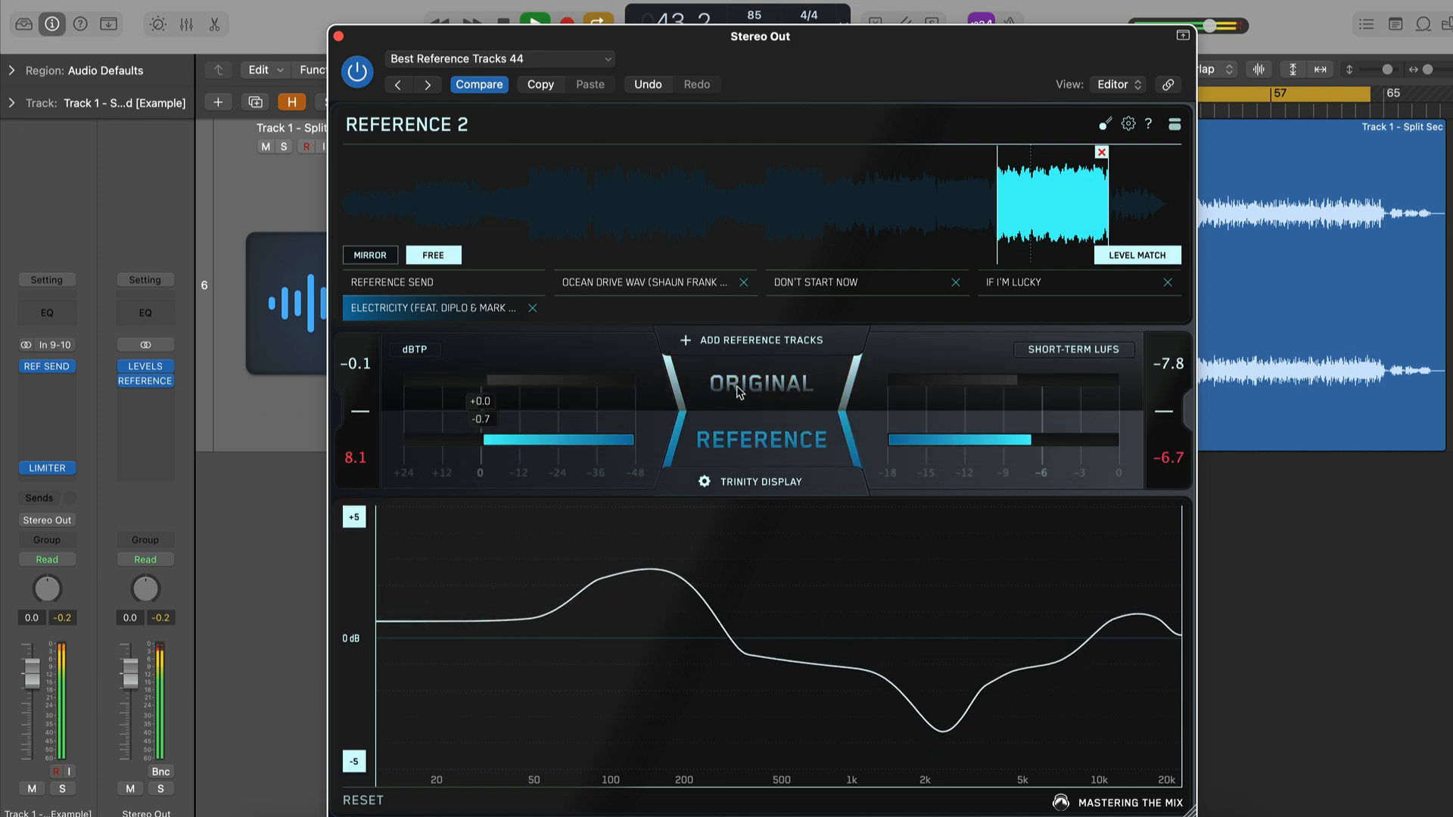
left_click(739, 390)
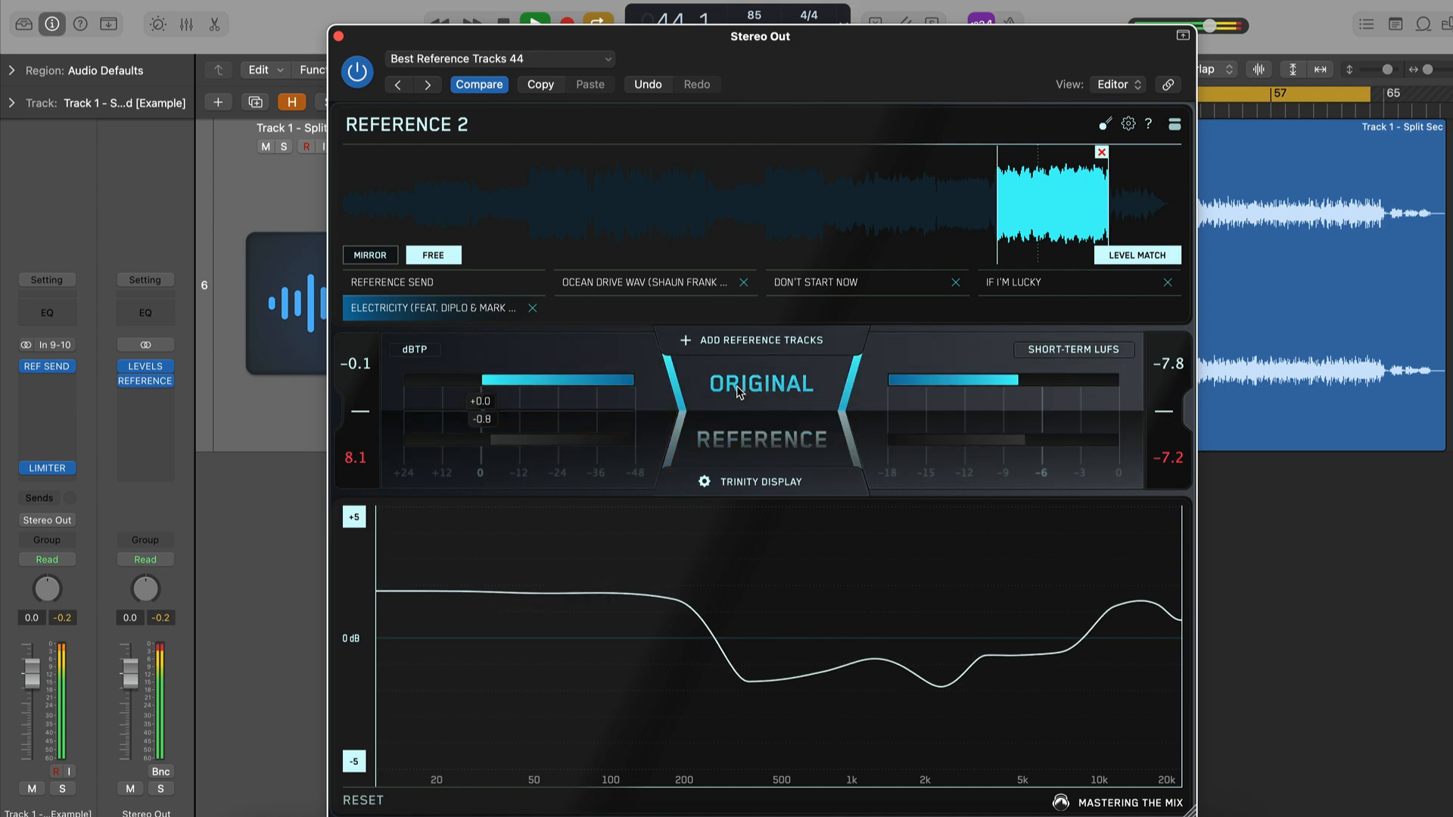
key("space")
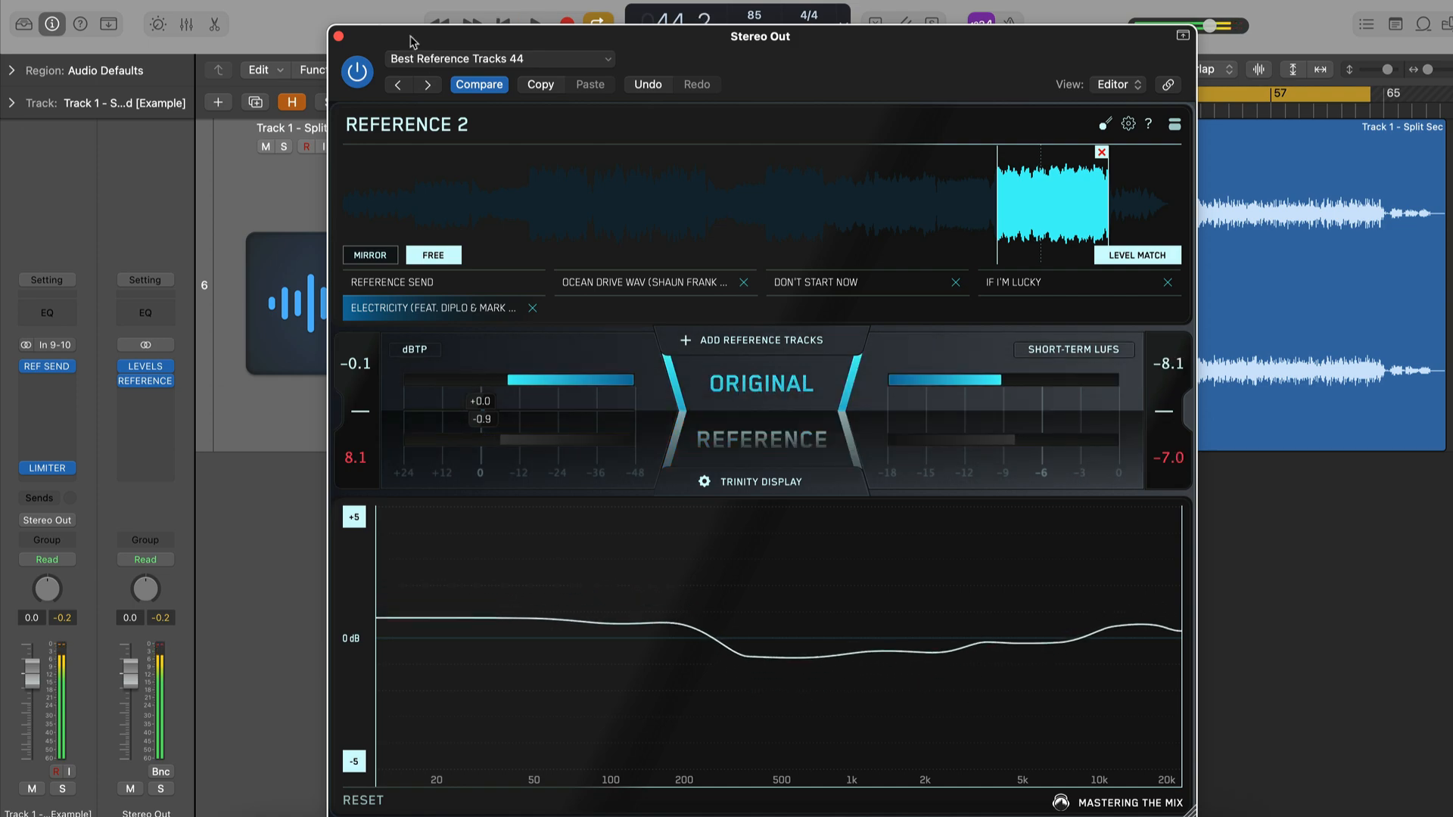
left_click(339, 37)
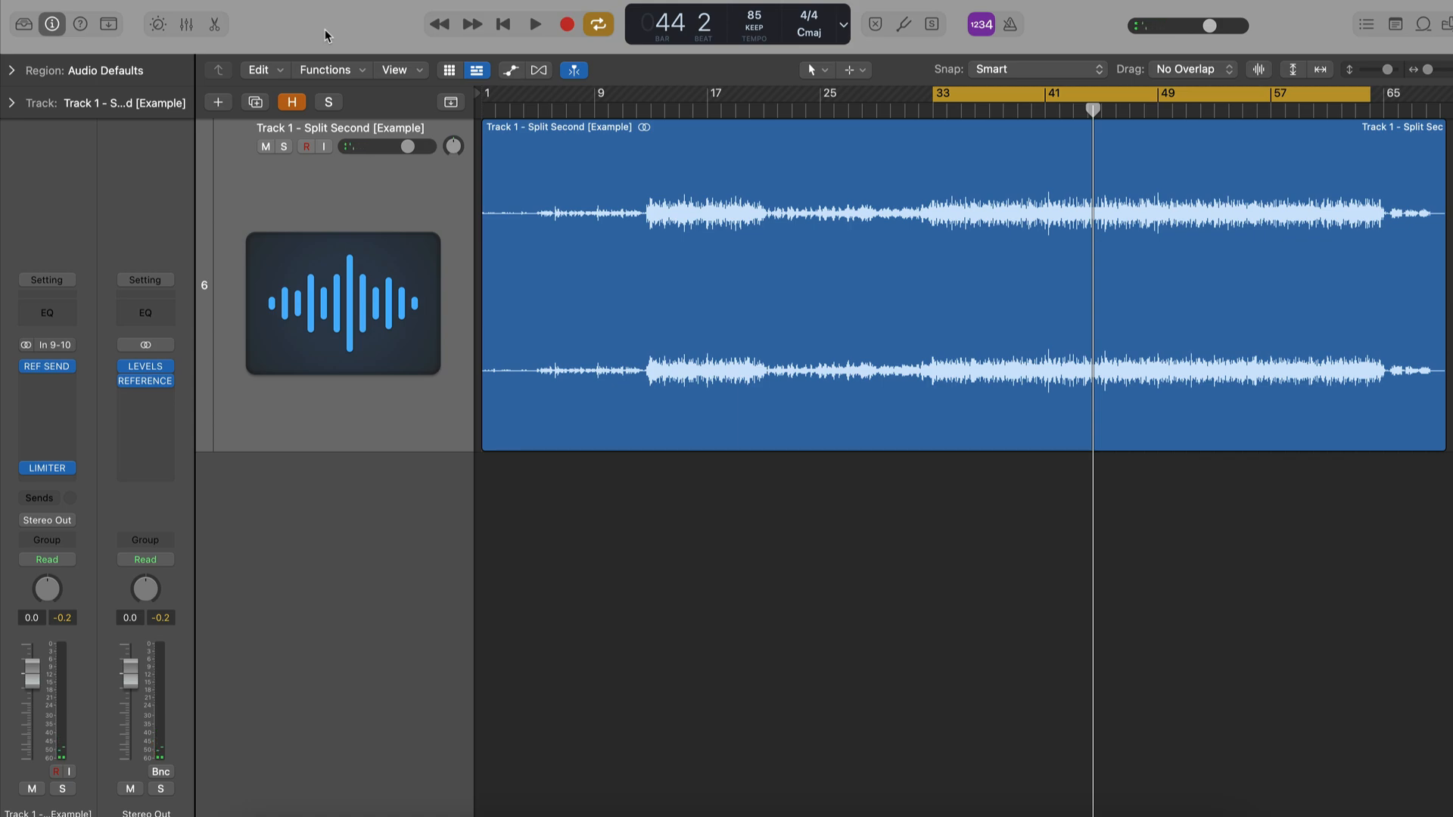
Insert Mastering the Mix's RESO in stereo on Track 1 directly after REF SEND
left_click(69, 382)
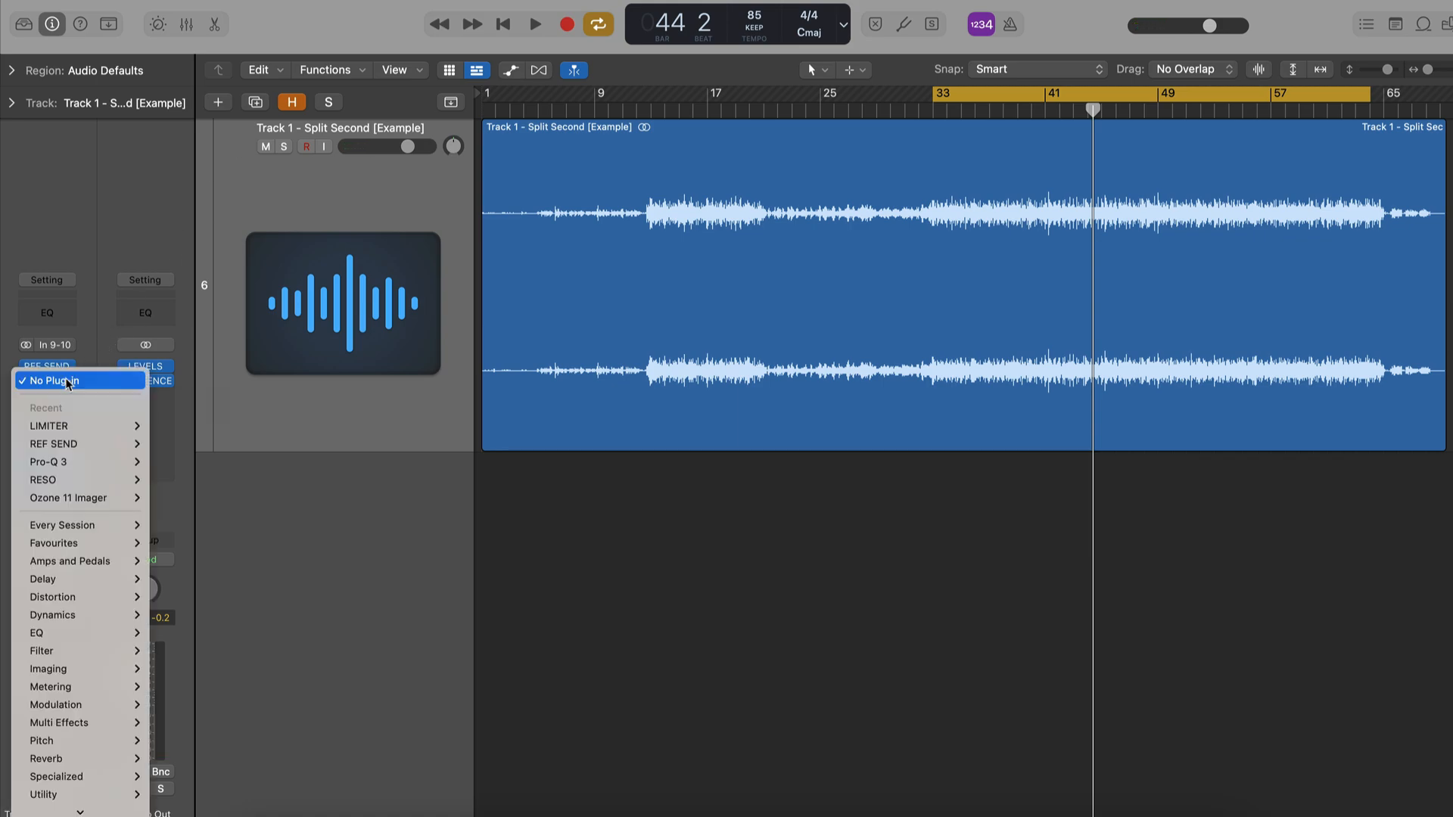
mouse_move(92, 791)
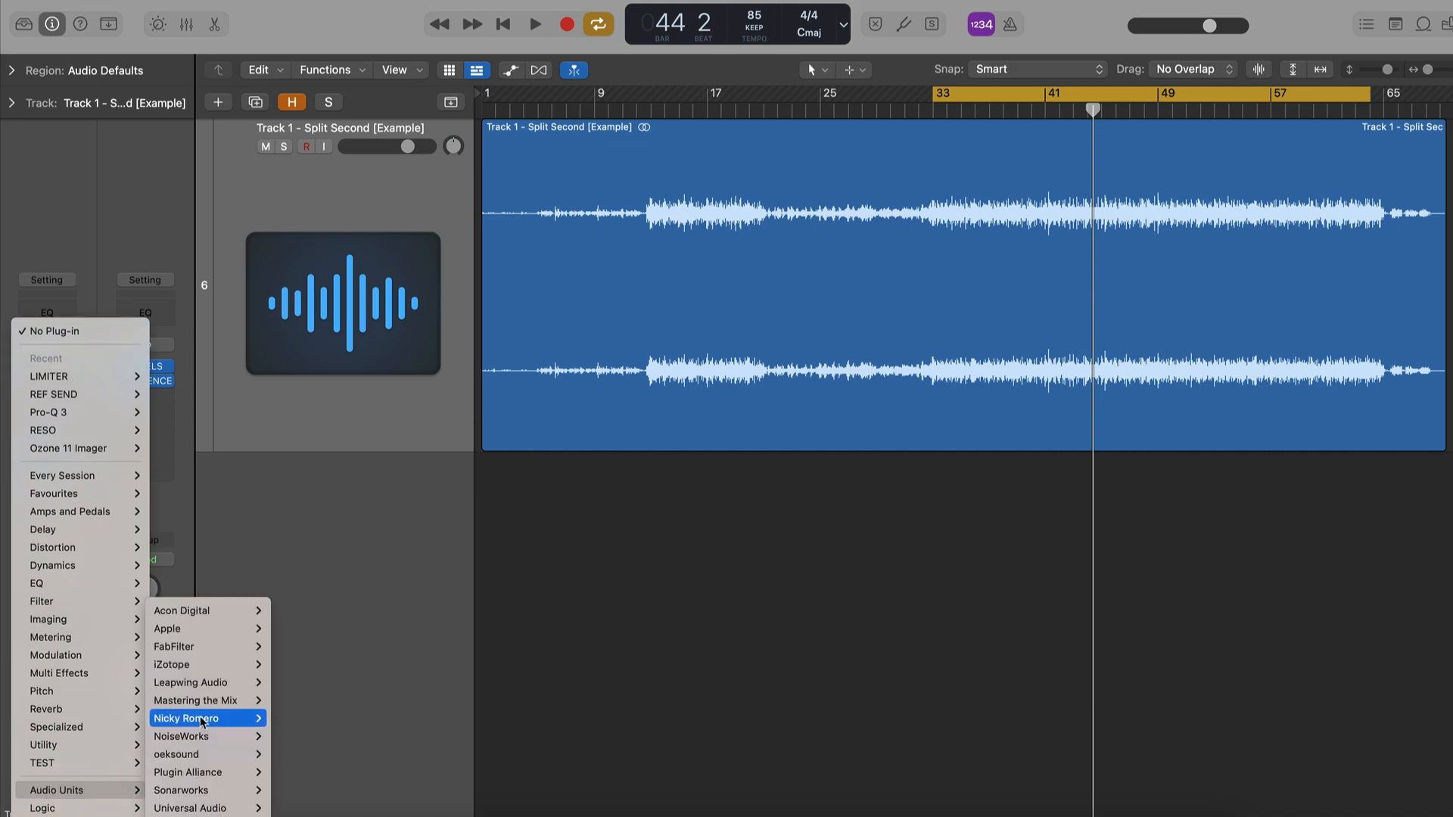
mouse_move(220, 702)
mouse_move(397, 808)
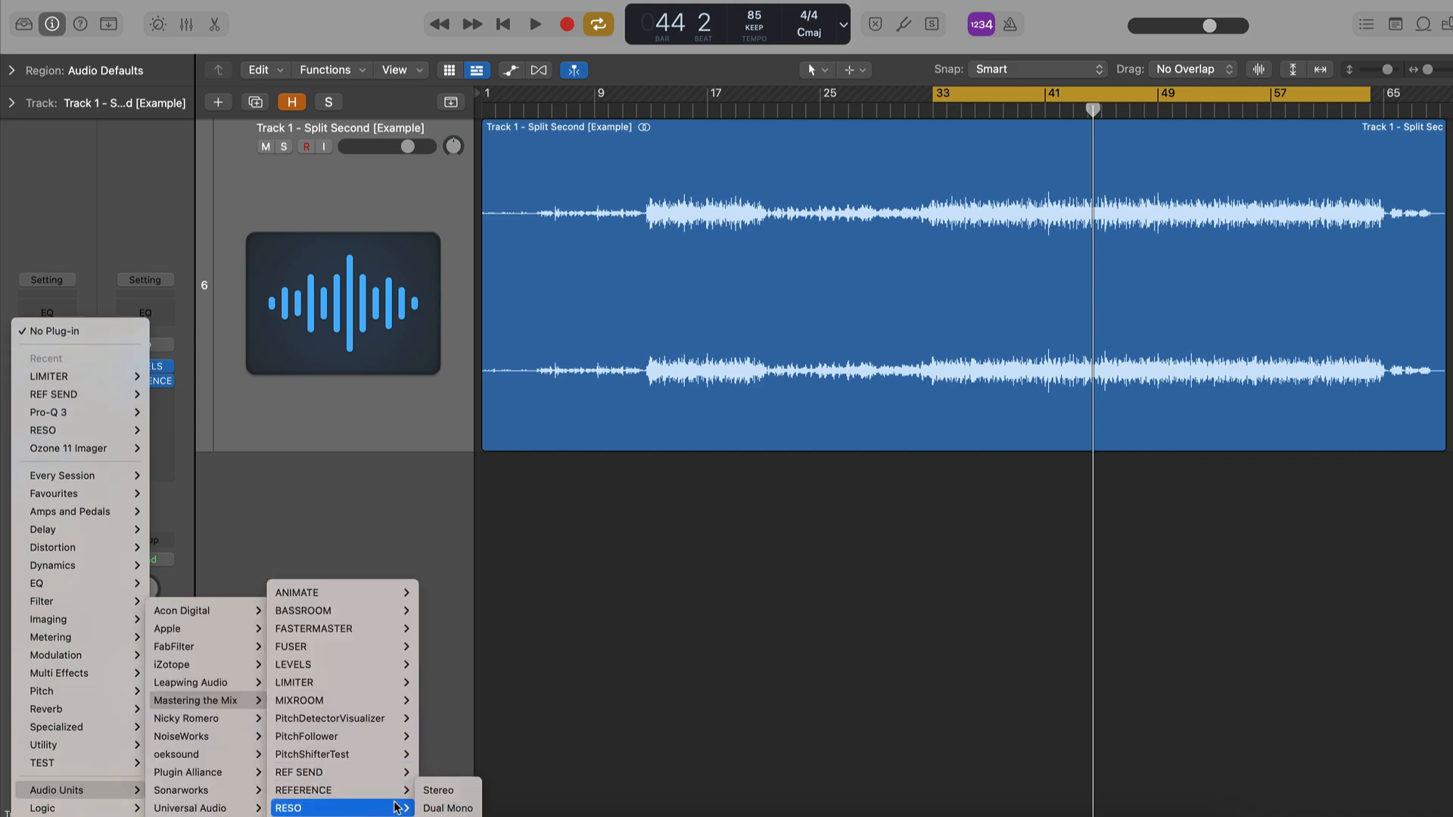
left_click(439, 790)
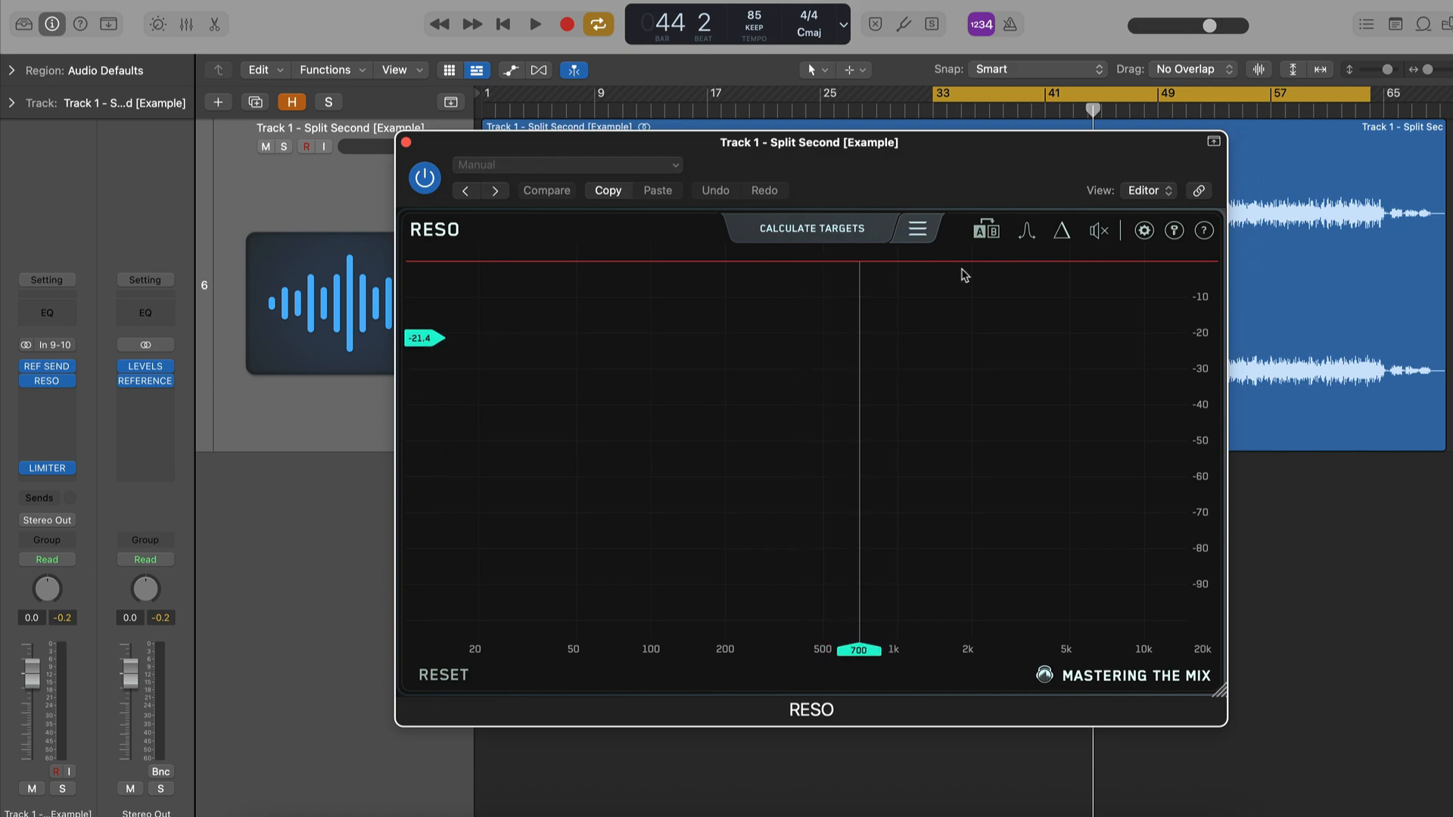
Sweep for resonances with RESO's band-listening mode during playback and place target nodes at about 1739, 3712 and 6099 Hz
left_click(1027, 231)
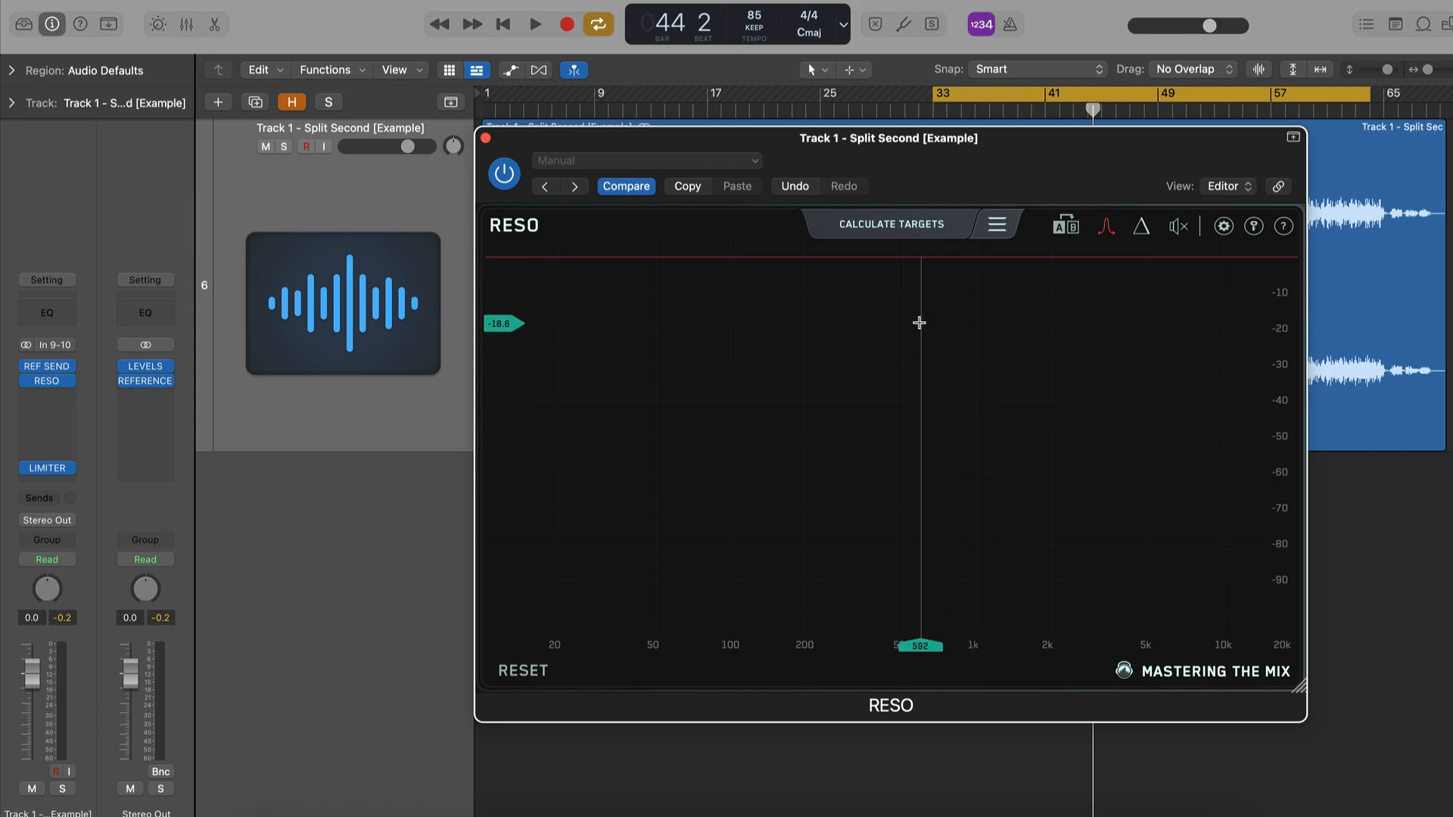
key("space")
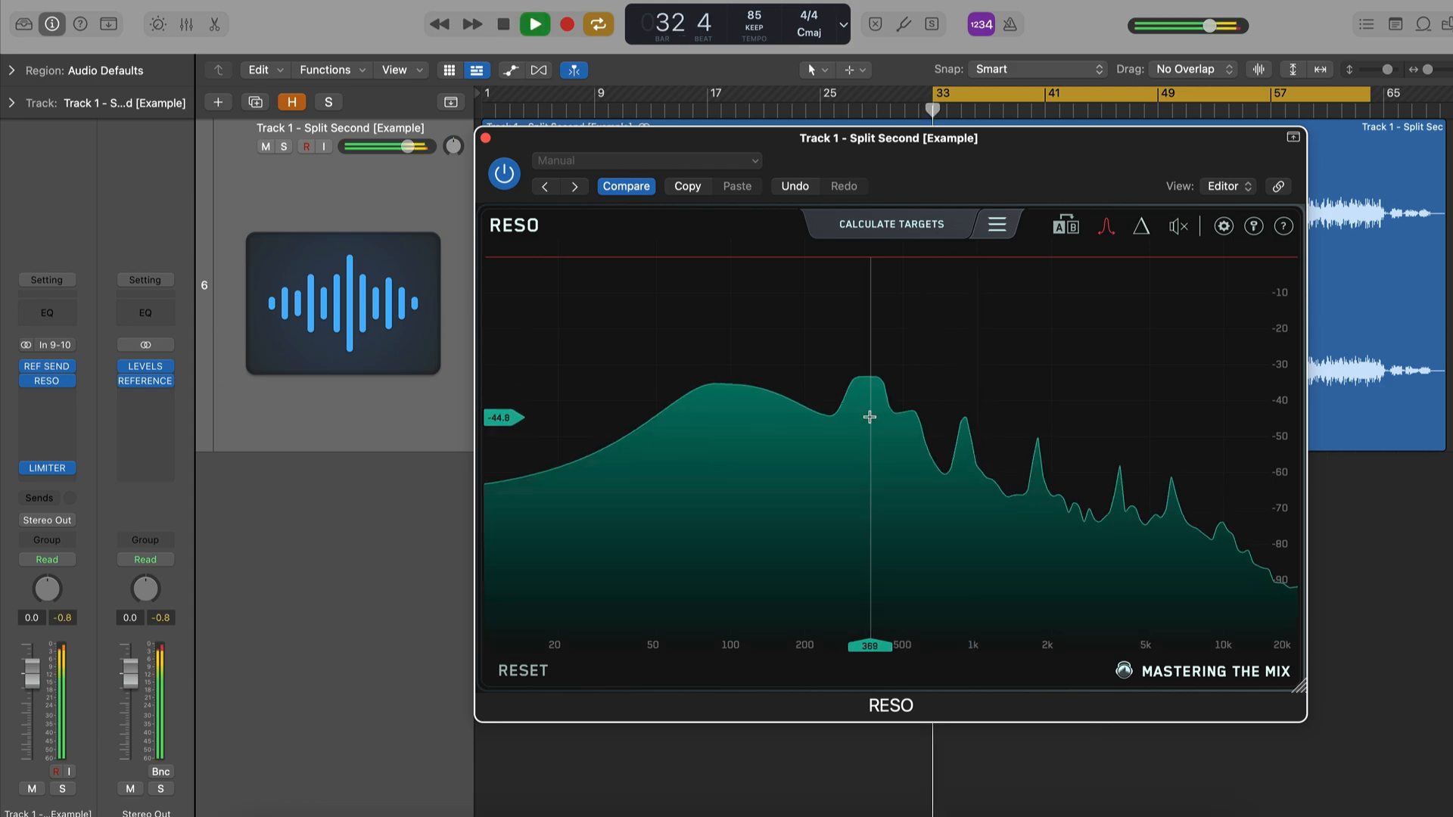
left_click(1035, 530)
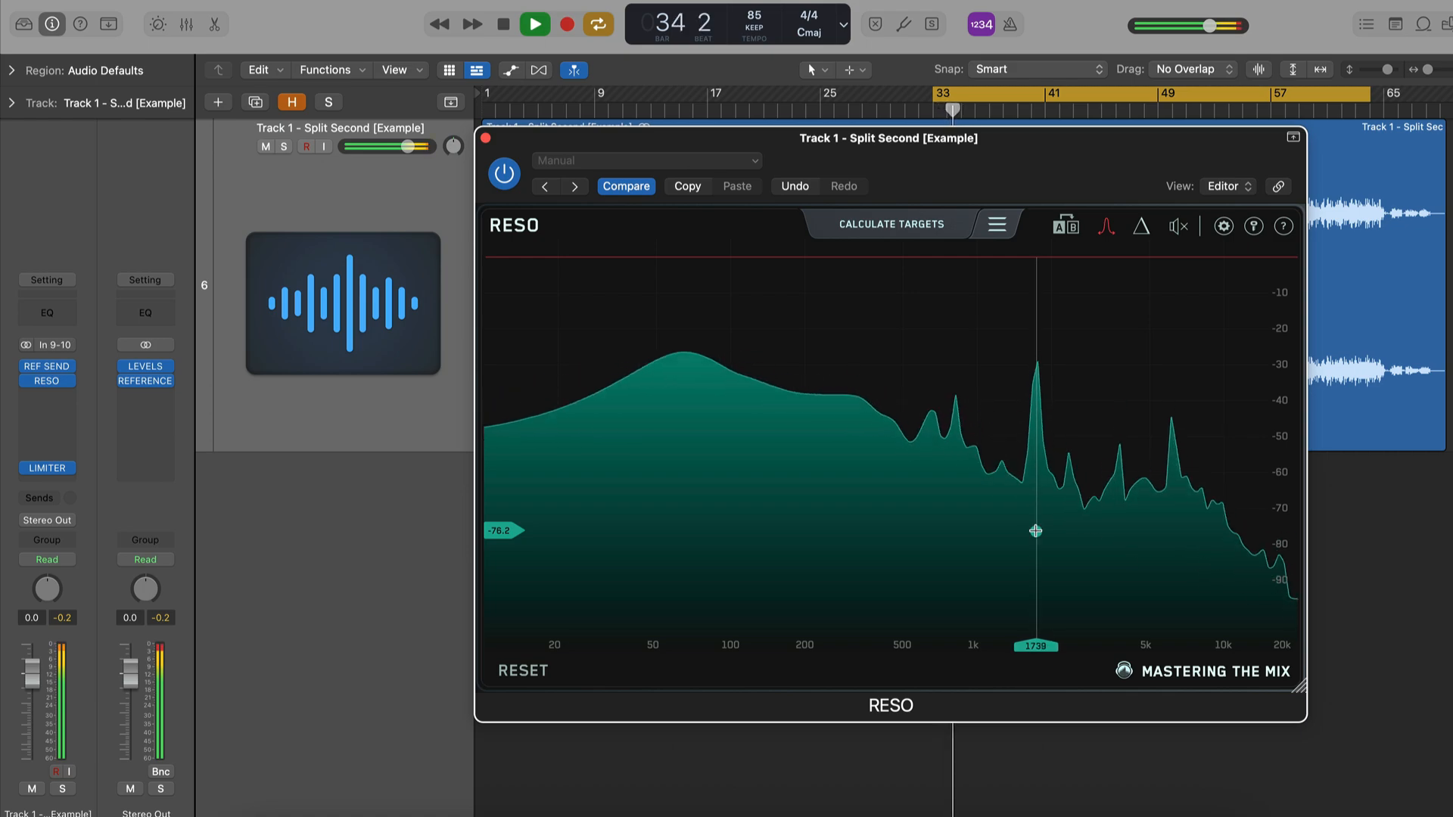
left_click(1117, 544)
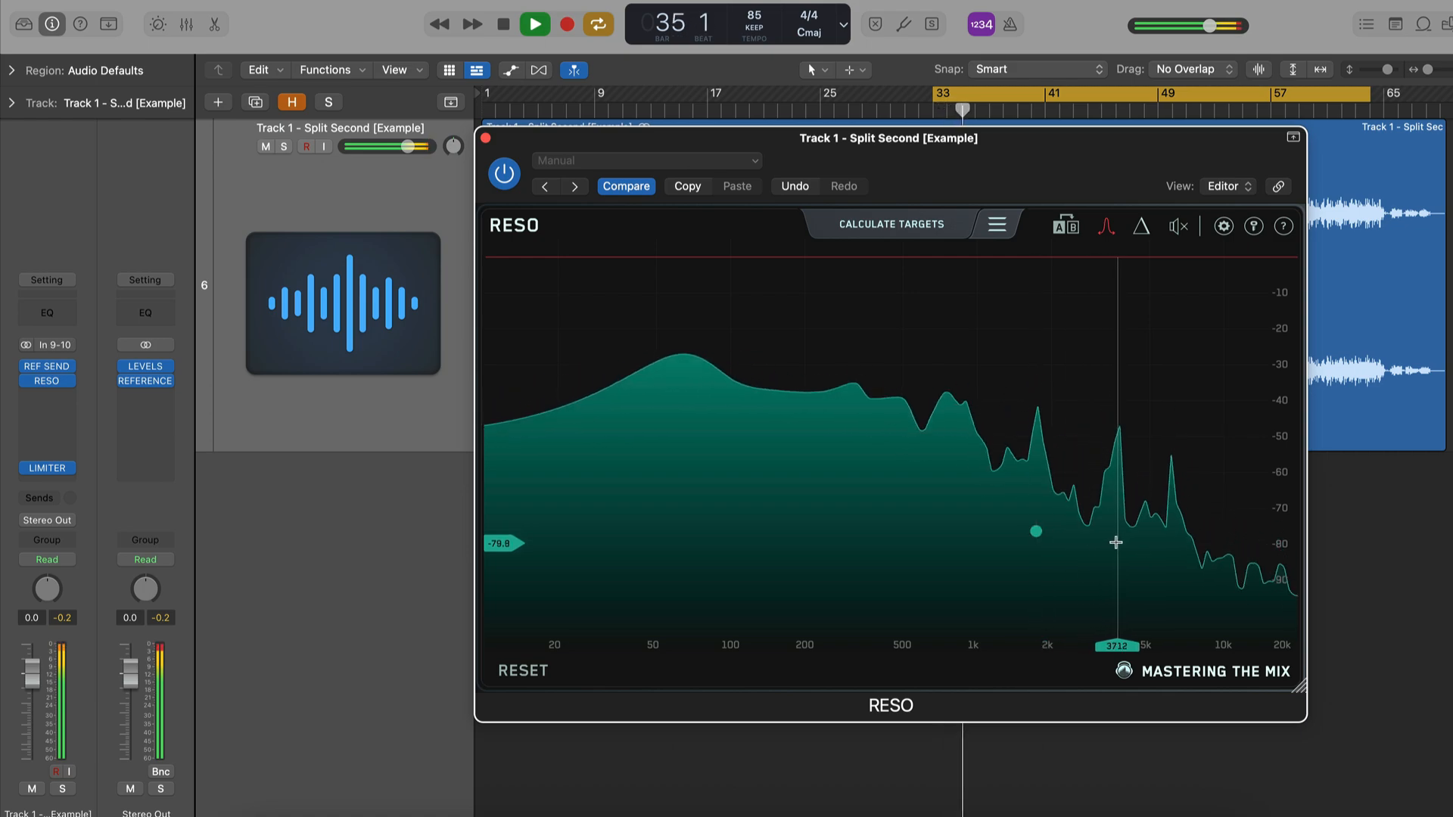
left_click(1170, 551)
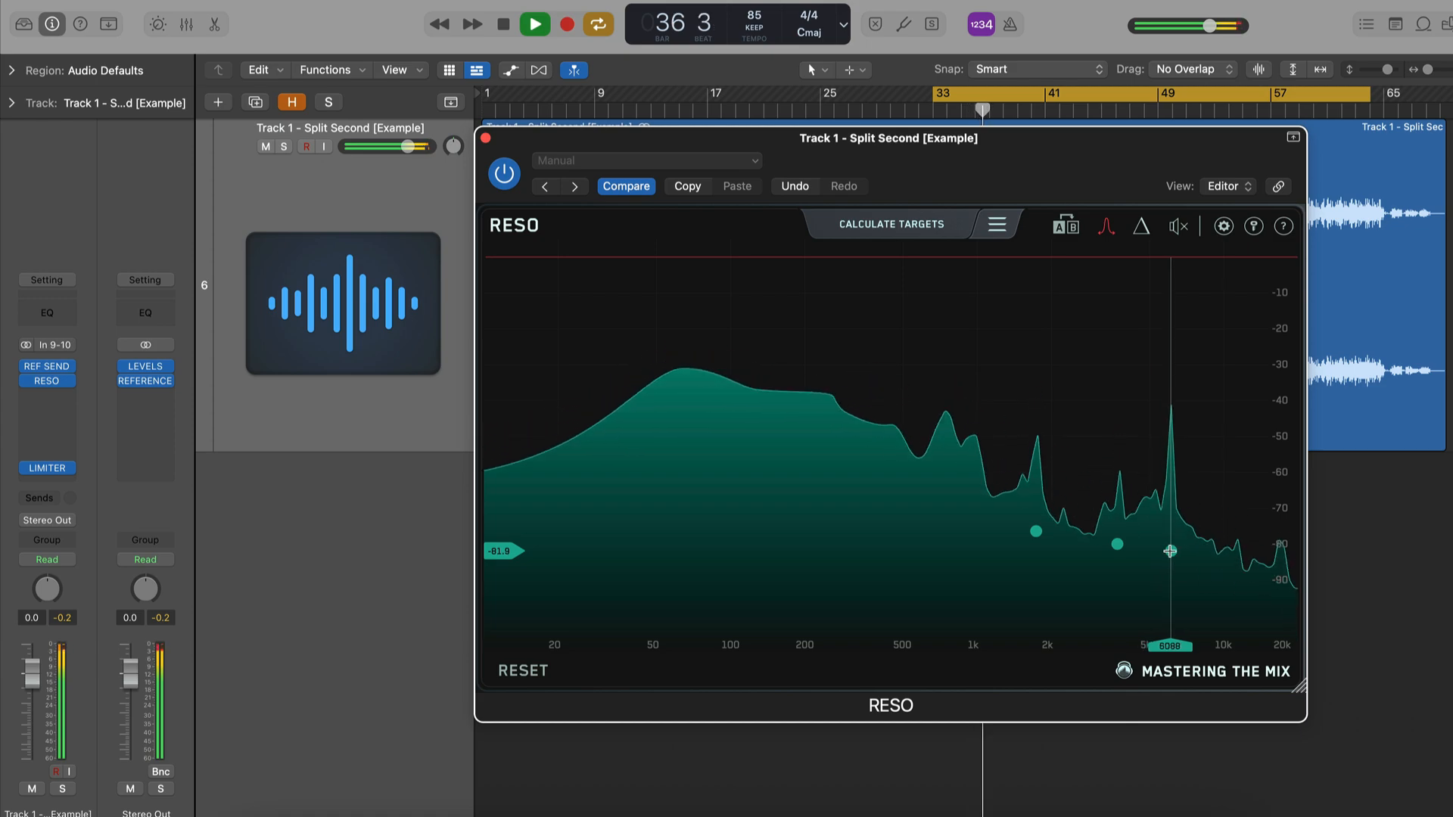
key("space")
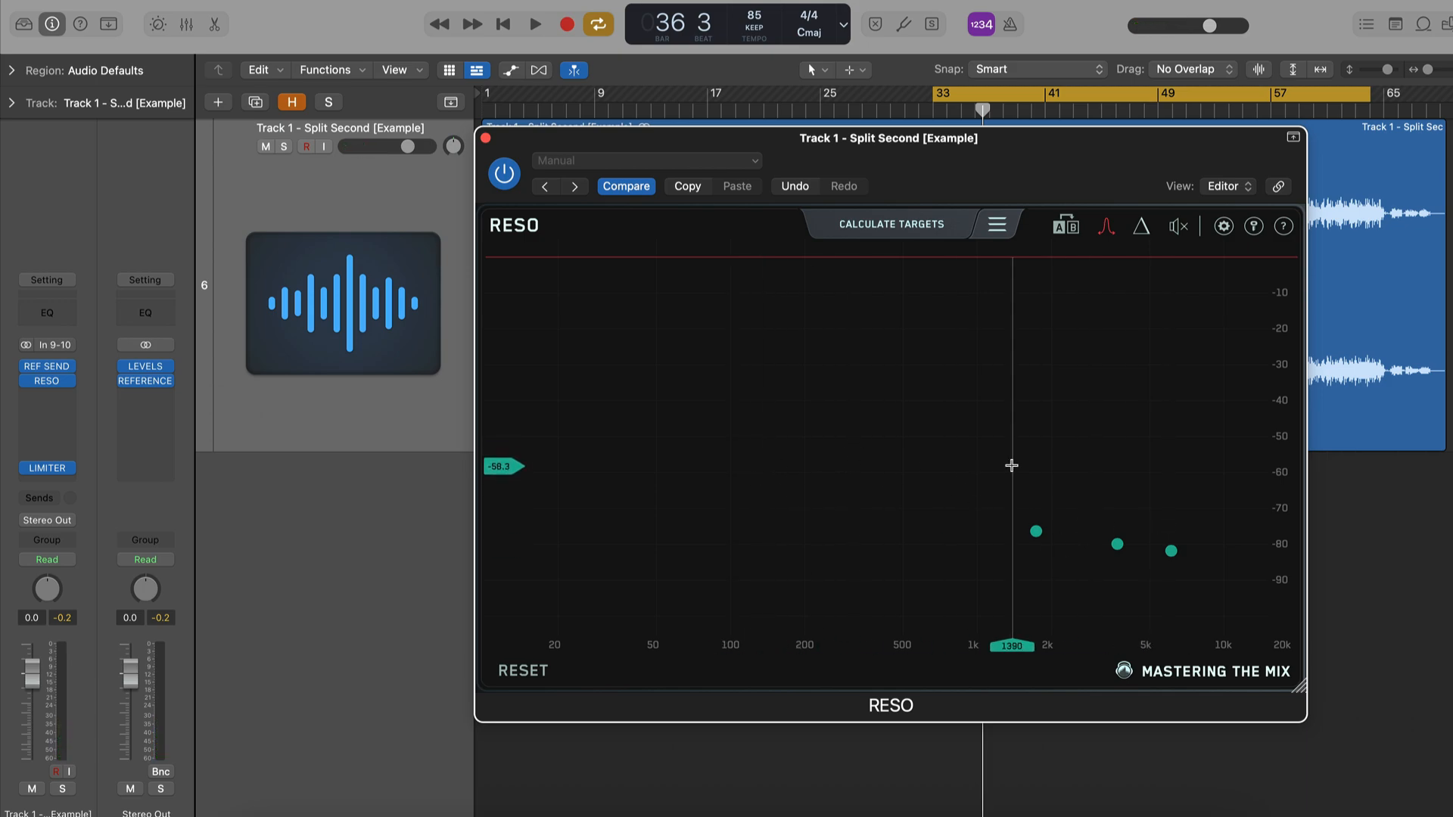
During looped playback, lower the three RESO nodes to about 1698 Hz at -82.6 dB, 3772 Hz at -82.4 dB and 6138 Hz at -83.6 dB
left_click_drag(1033, 151, 969, 109)
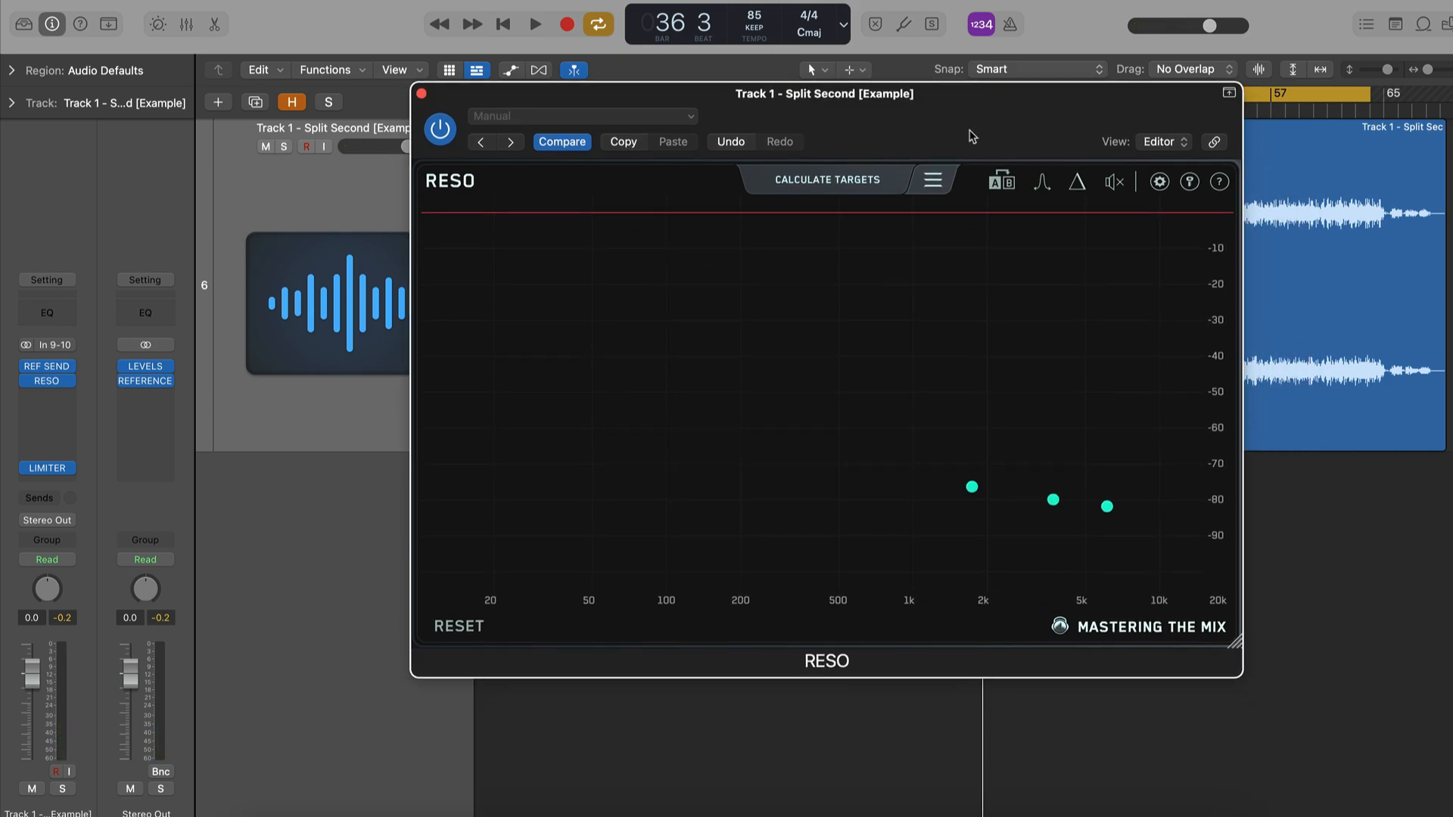
left_click(972, 488)
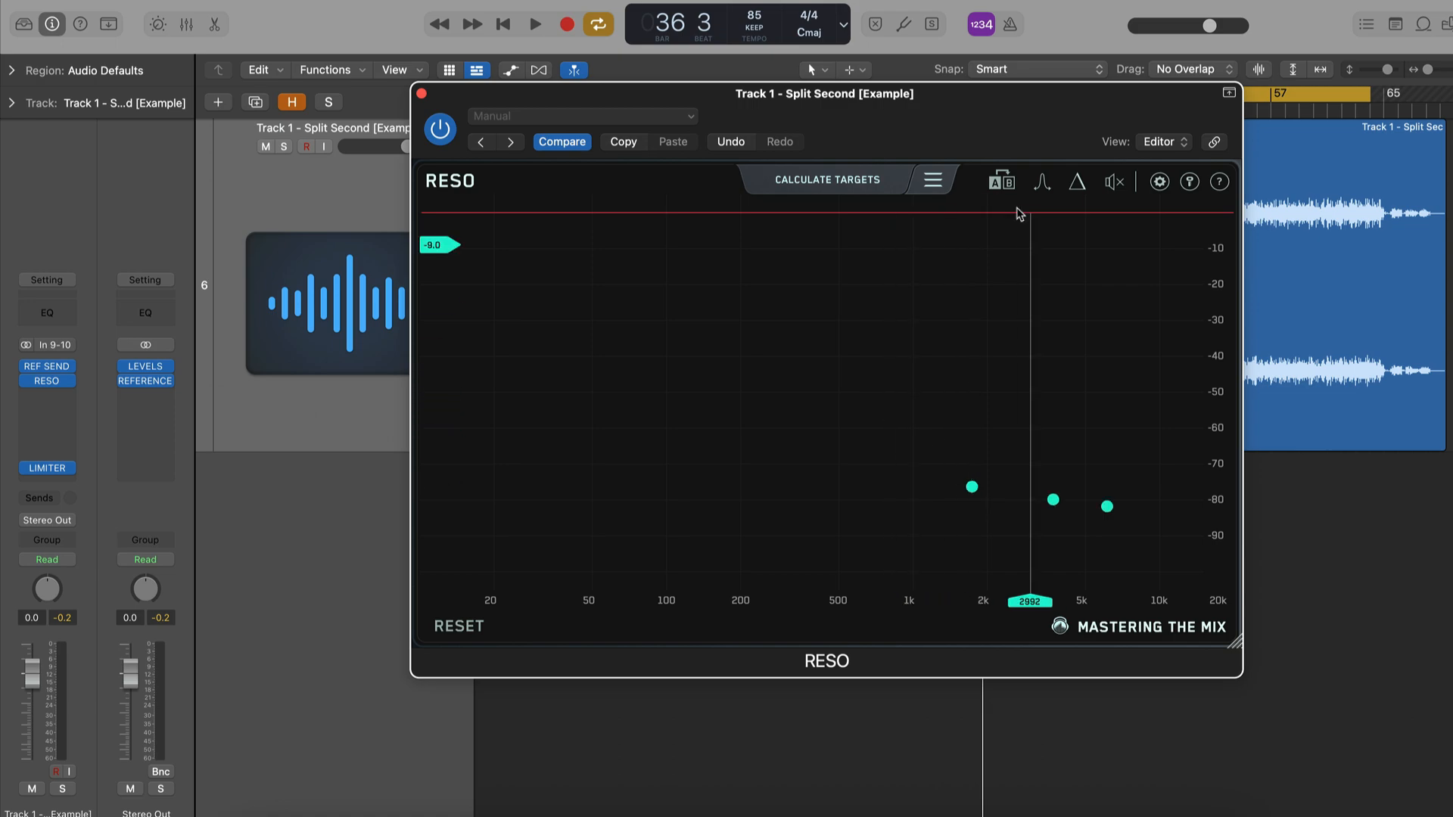
key("space")
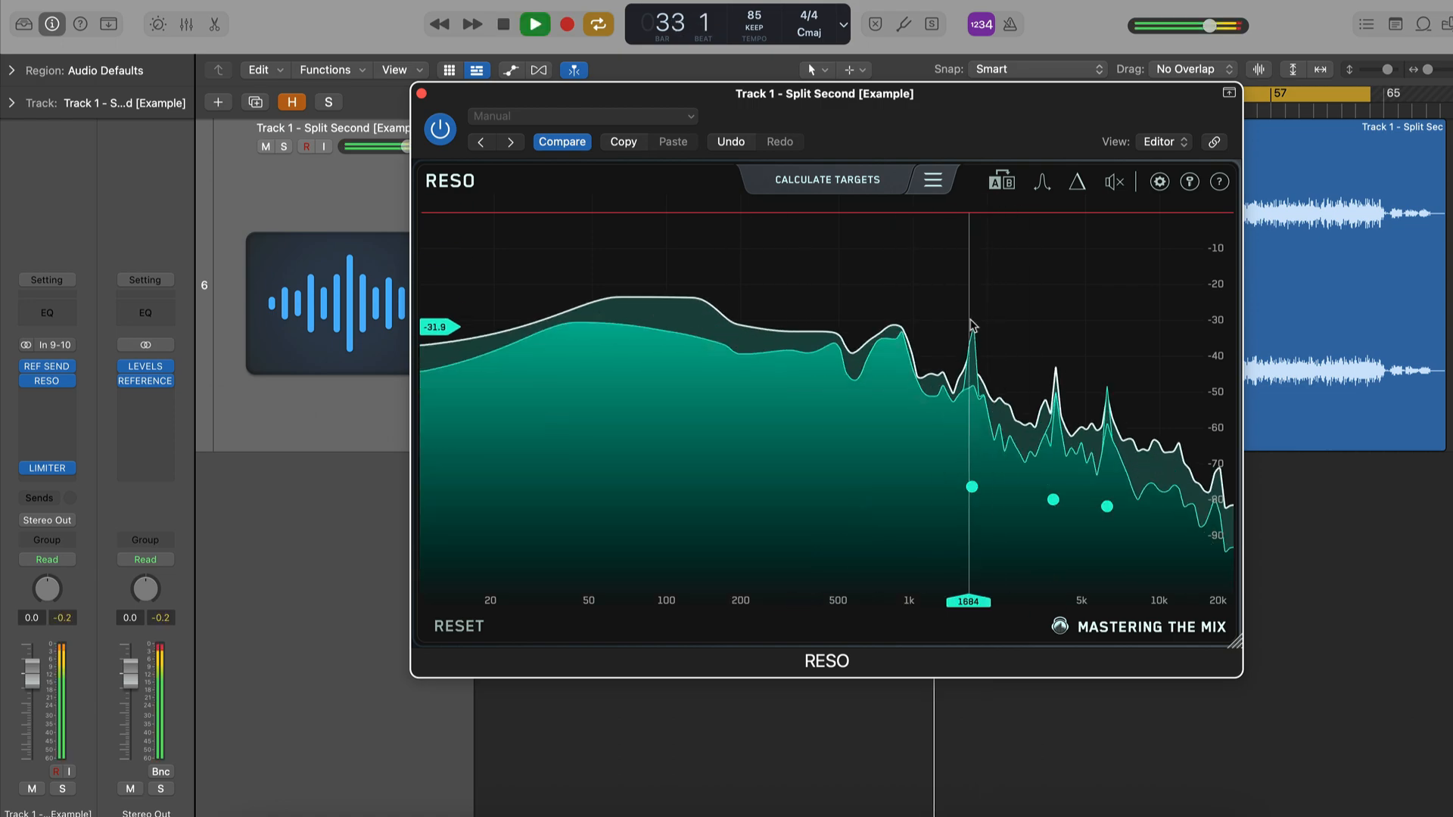
mouse_move(1111, 485)
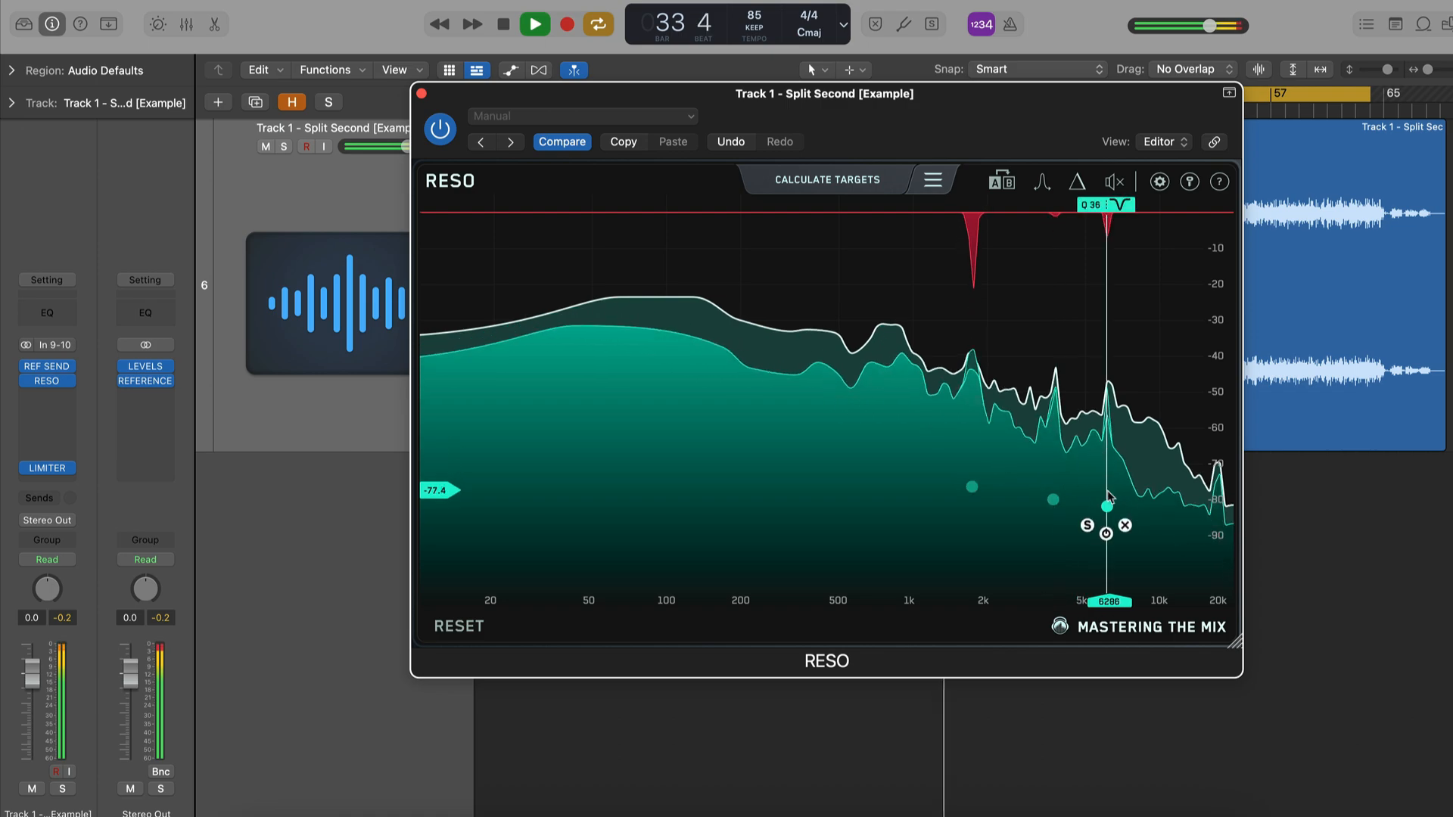
left_click_drag(1108, 507, 1056, 511)
left_click_drag(972, 487, 971, 513)
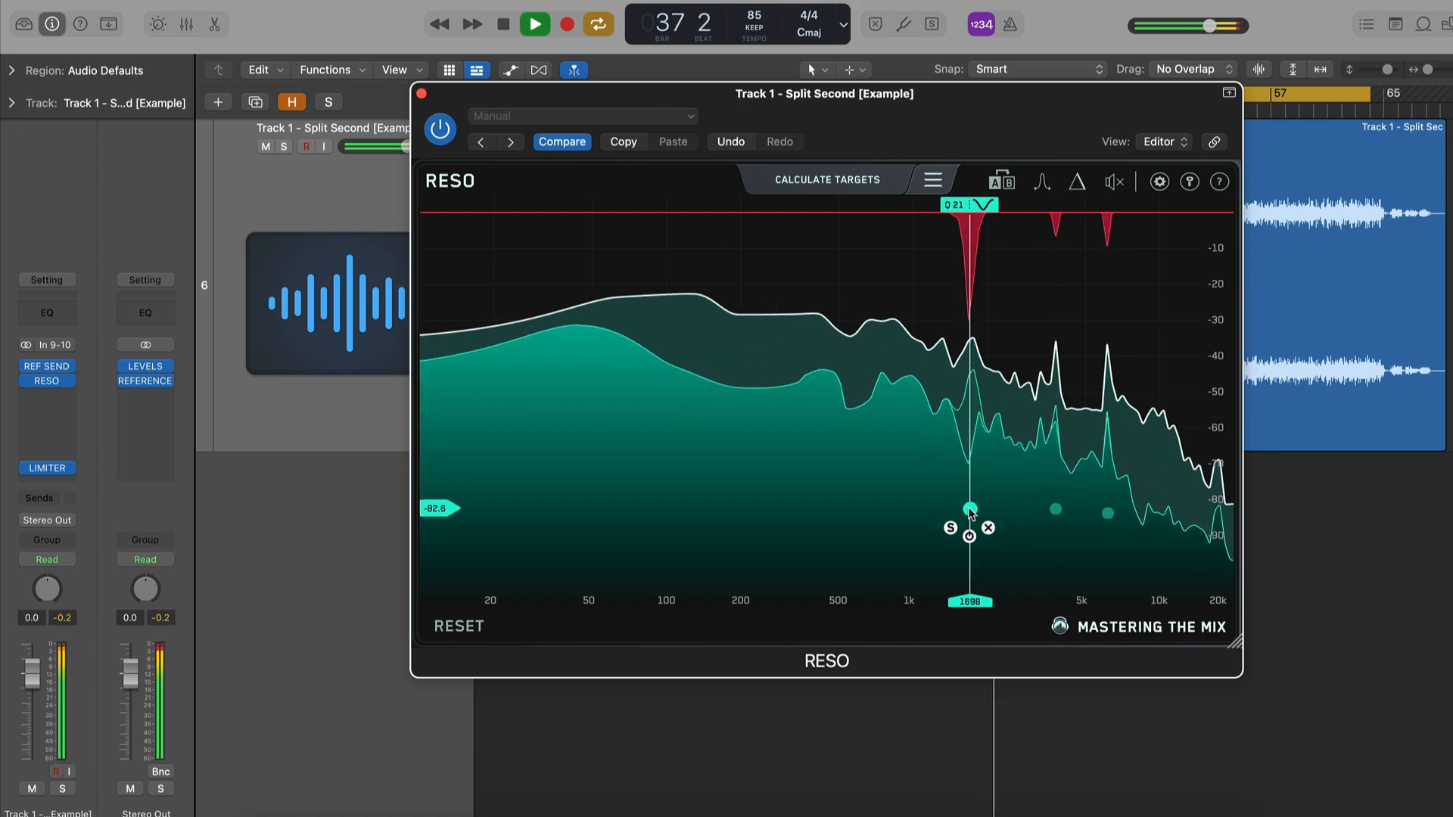
Set the Q of the 3772 Hz and 6138 Hz nodes to 29 and lower the 3772 Hz node to about -90.5 dB
left_click(1055, 509)
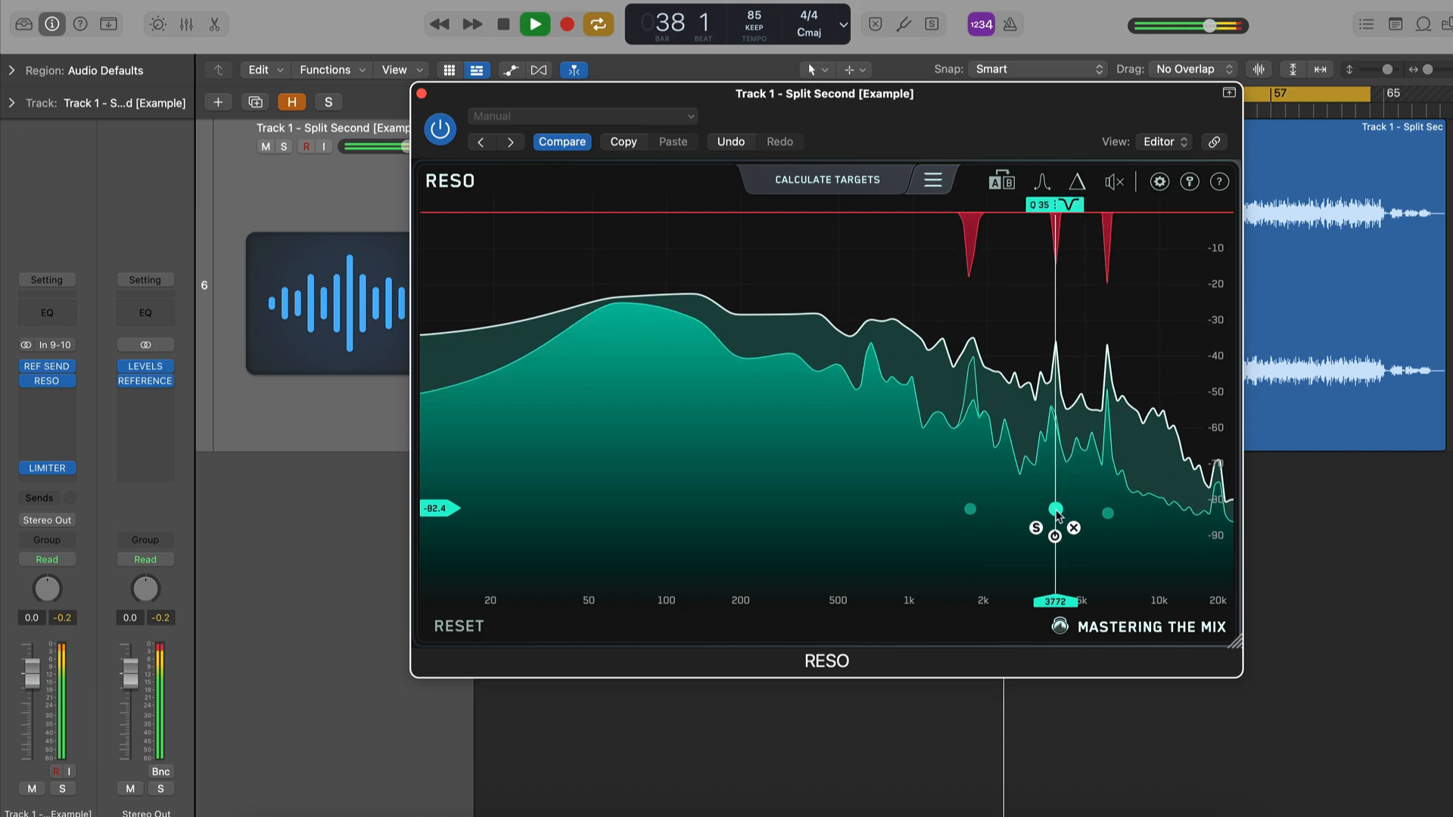
scroll(1057, 515, "down", 3)
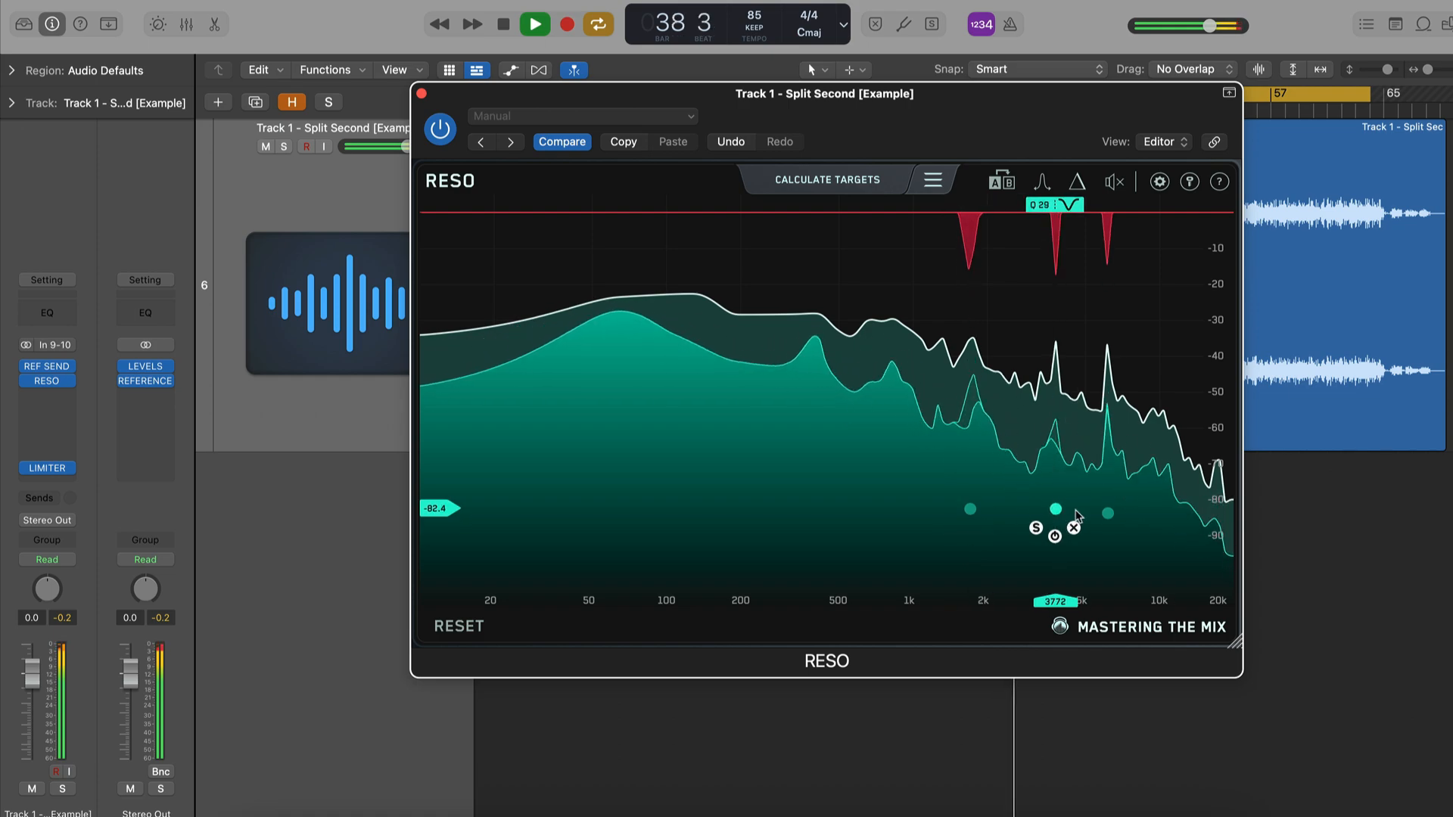
left_click(1108, 514)
scroll(1110, 516, "up", 2)
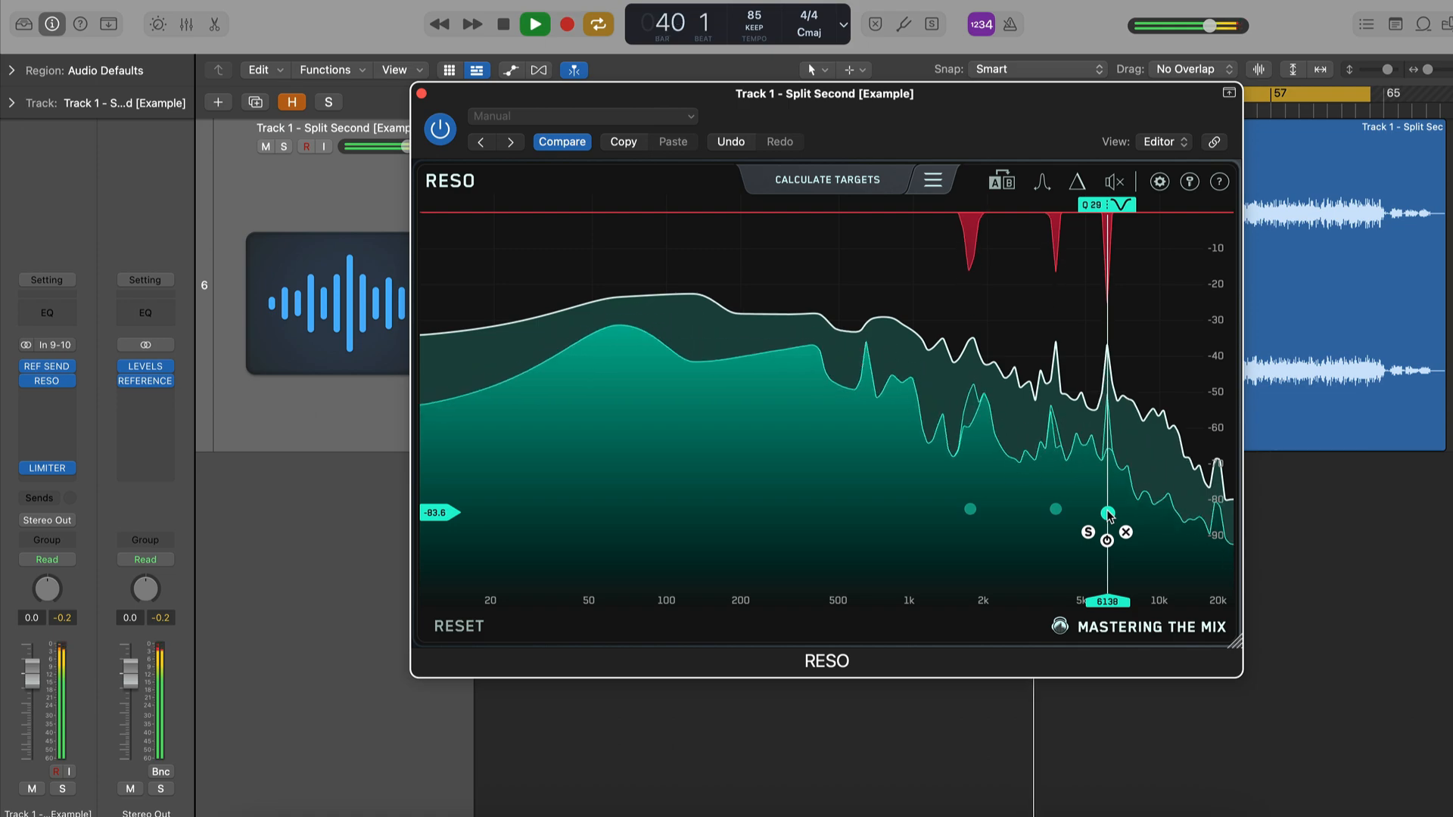
left_click(1056, 508)
left_click_drag(1056, 508, 1056, 540)
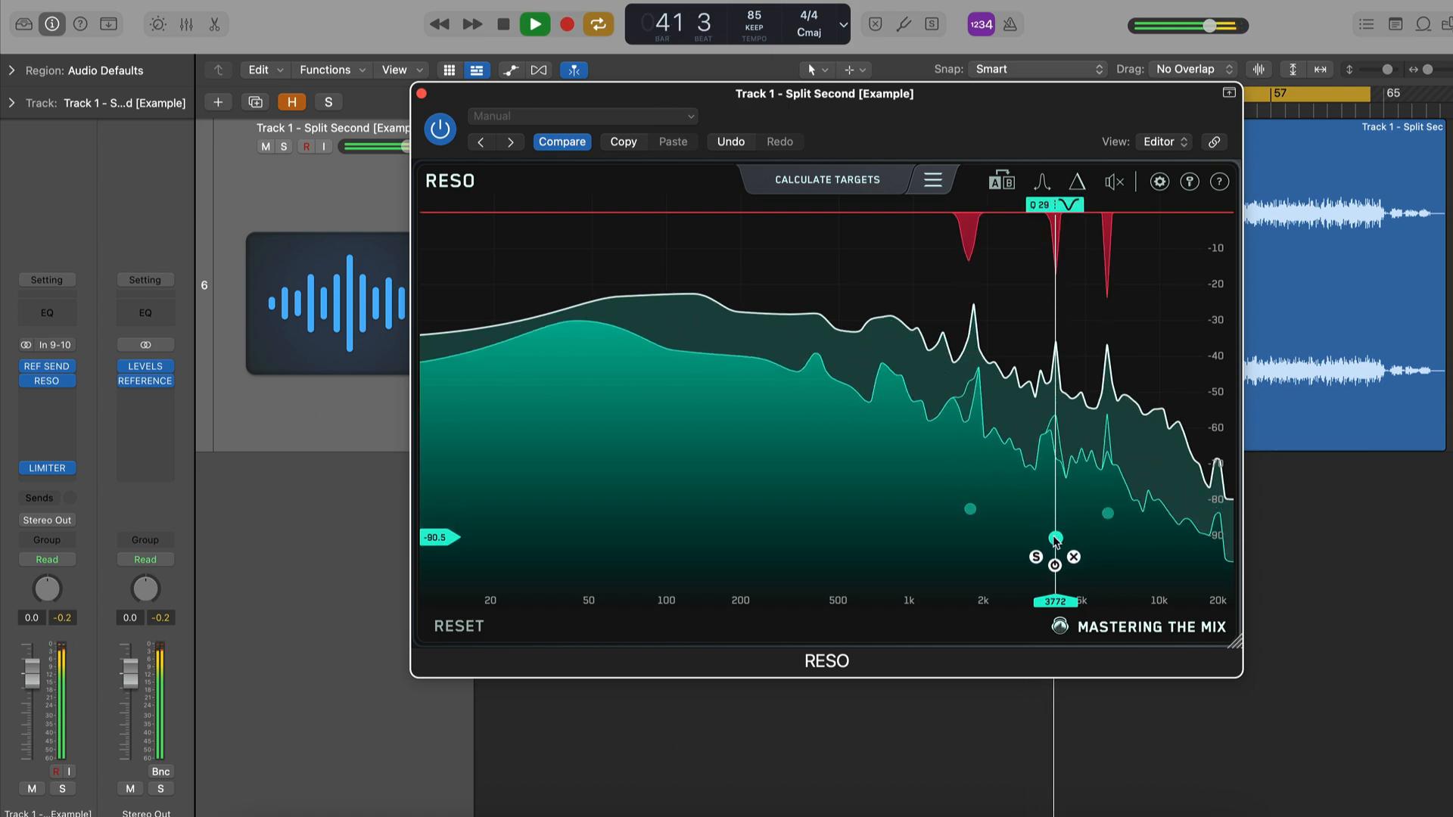
Move the lowest-frequency node to 1767 Hz at about -66.2 dB with a Q of 24, and stop playback
left_click(970, 509)
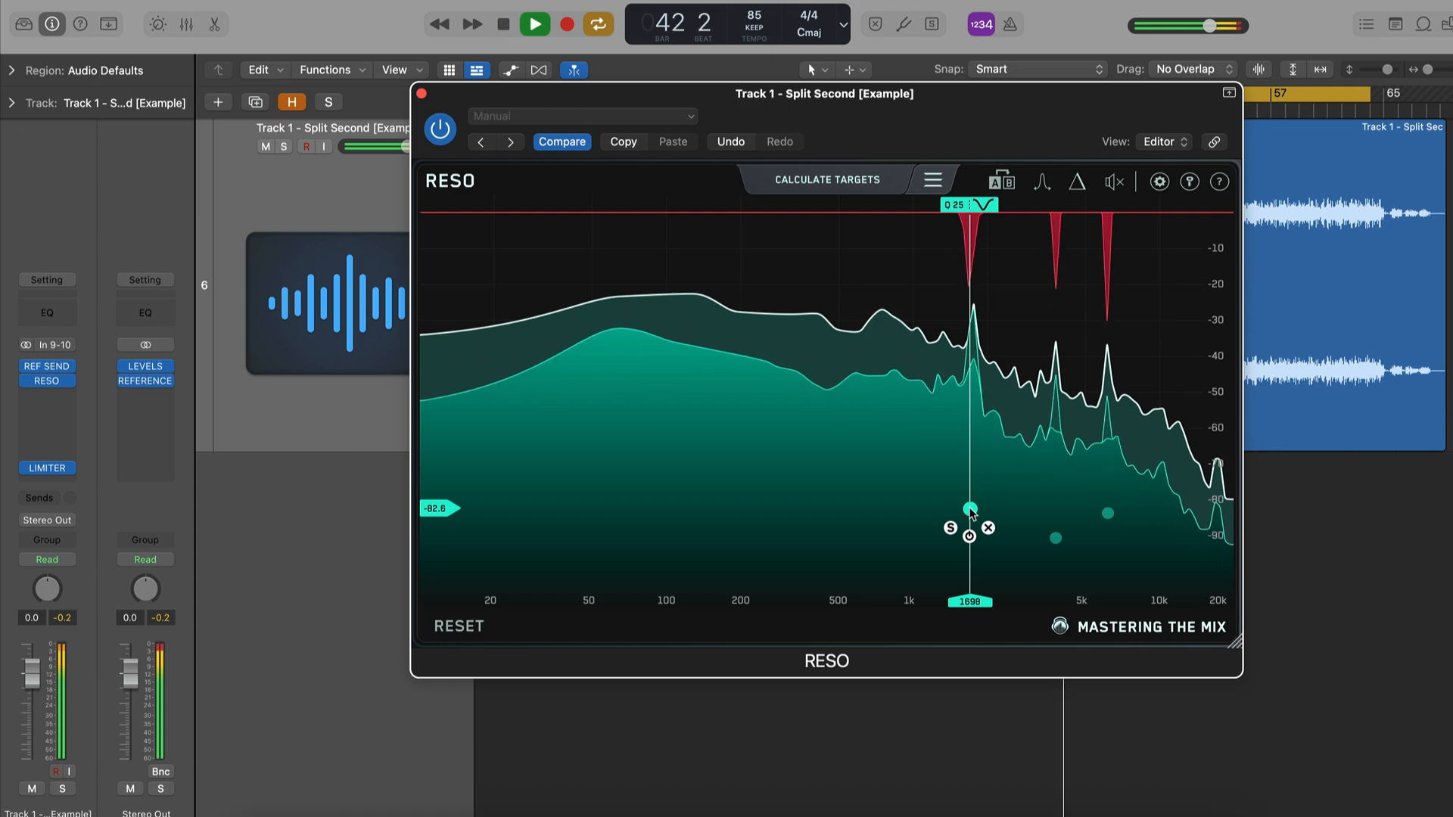
scroll(970, 509, "up", 3)
left_click_drag(971, 509, 974, 506)
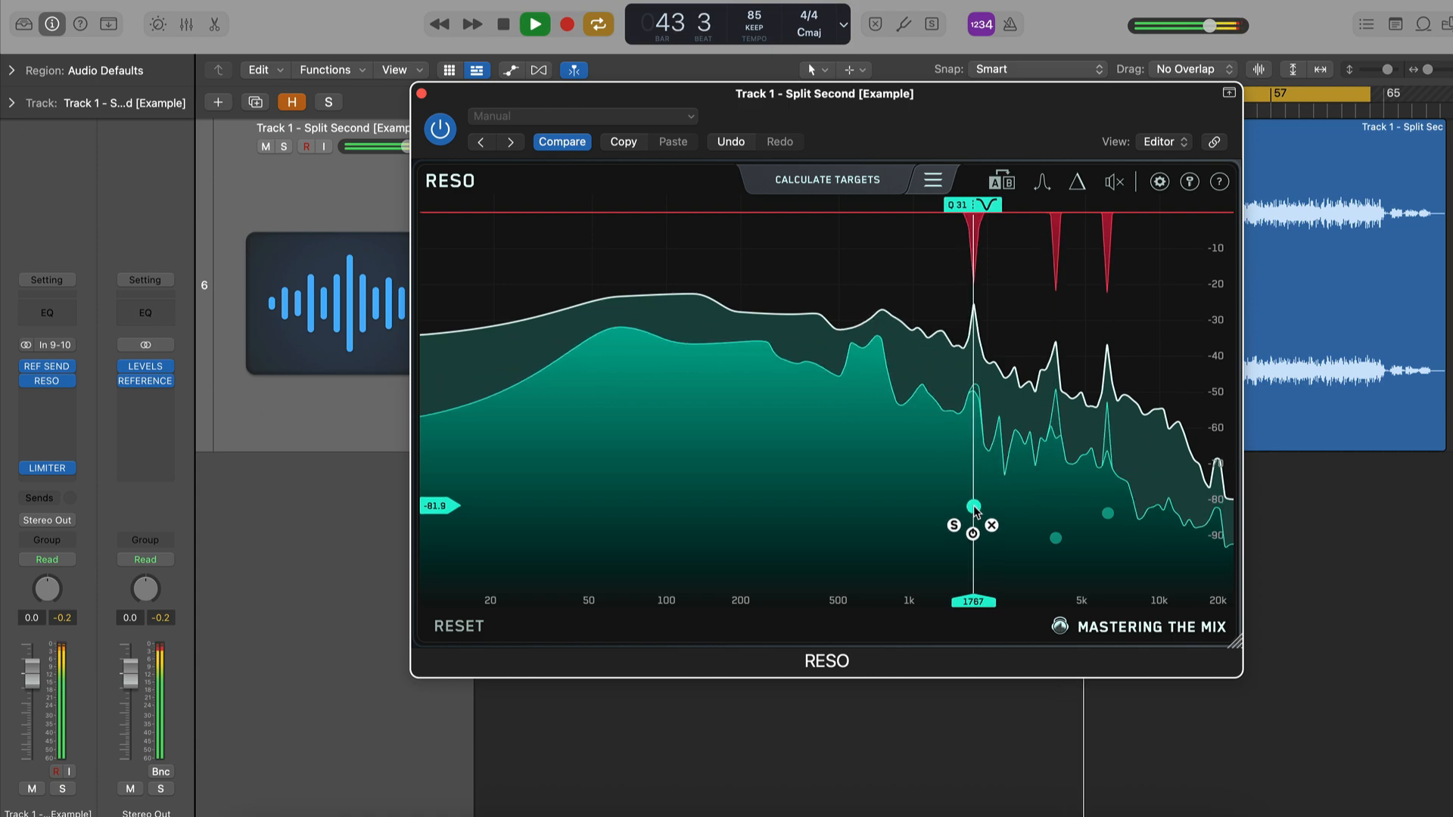
scroll(973, 506, "down", 3)
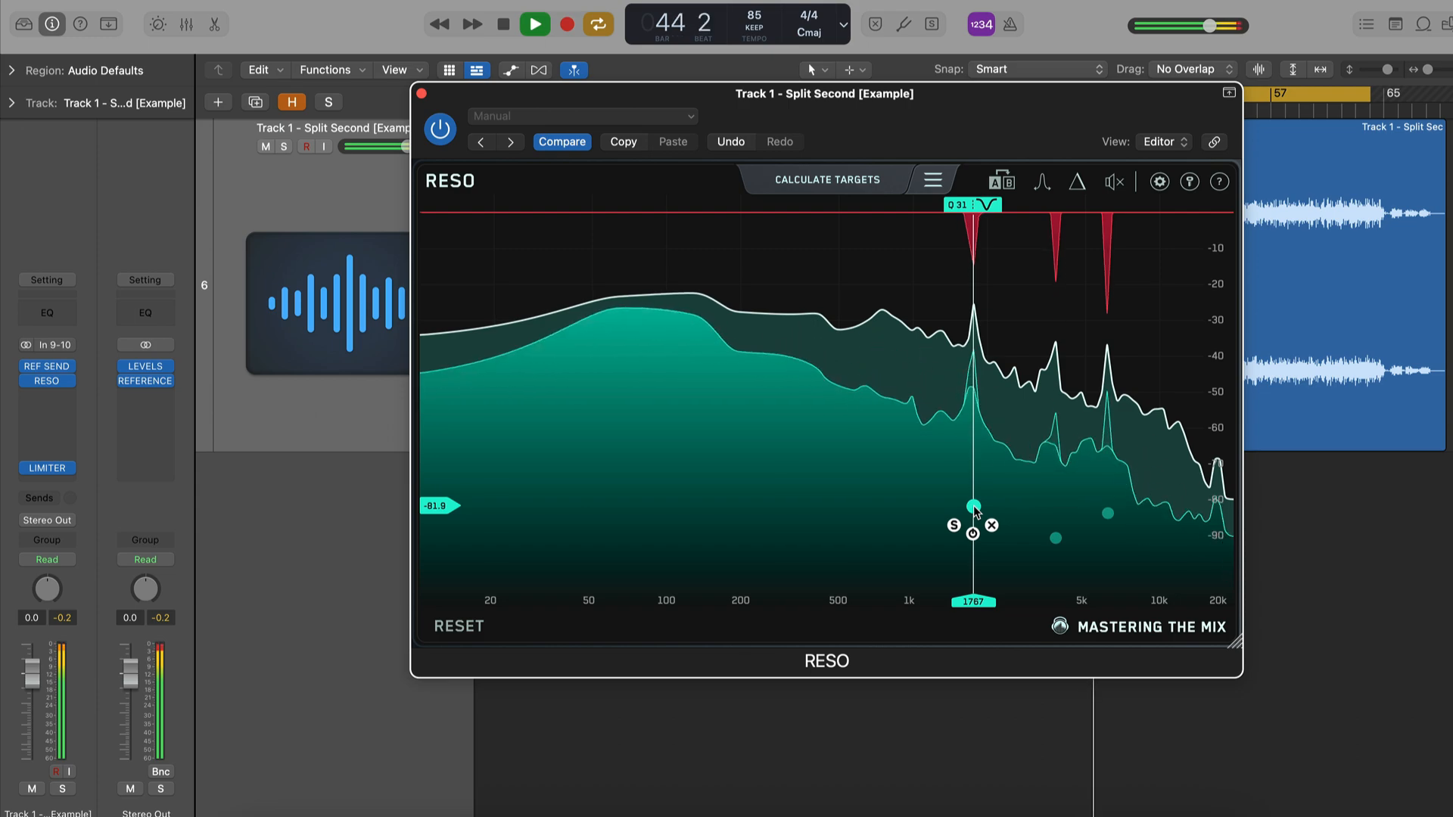
left_click_drag(974, 506, 980, 452)
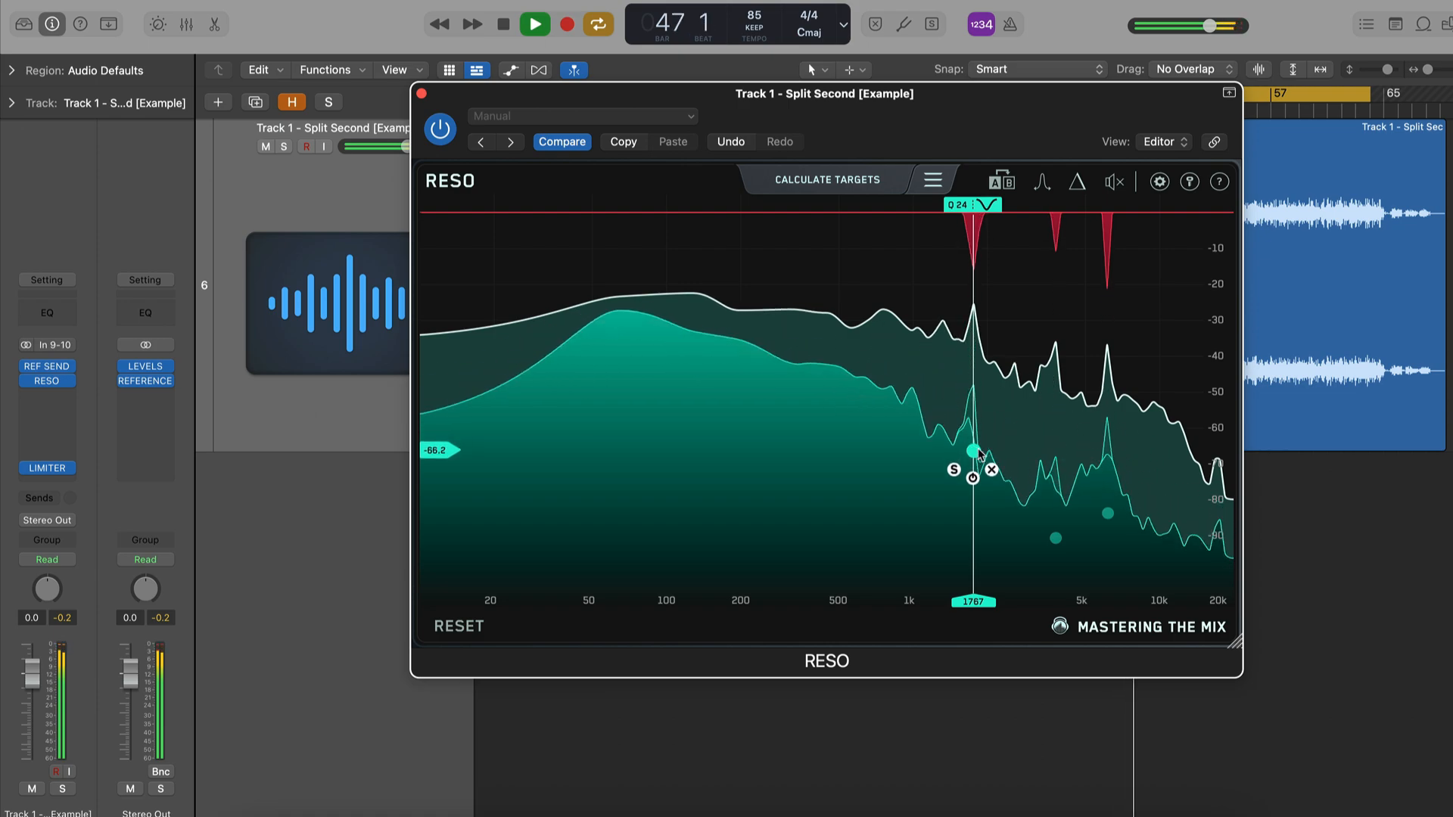
key("space")
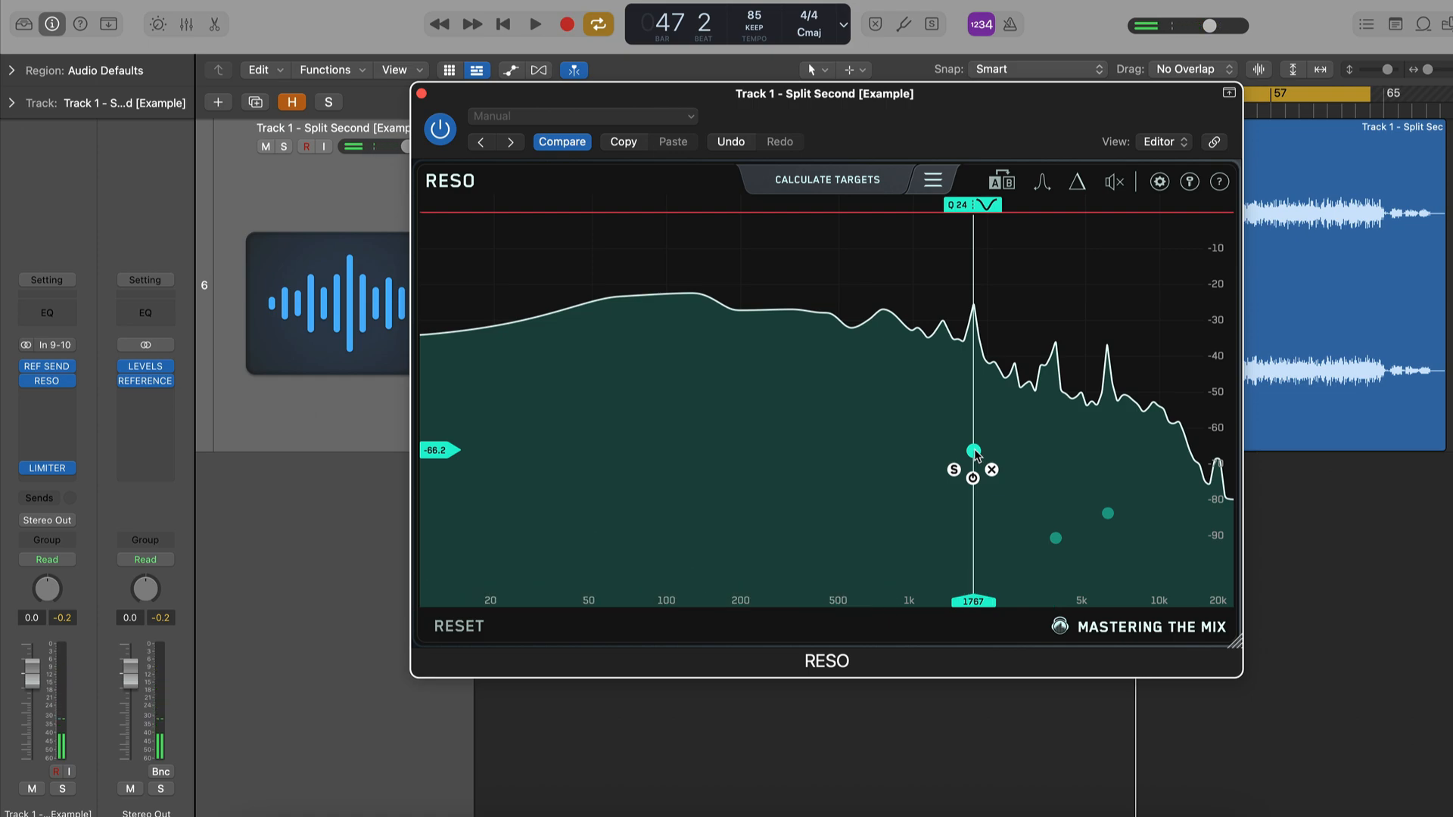
left_click_drag(974, 452, 974, 448)
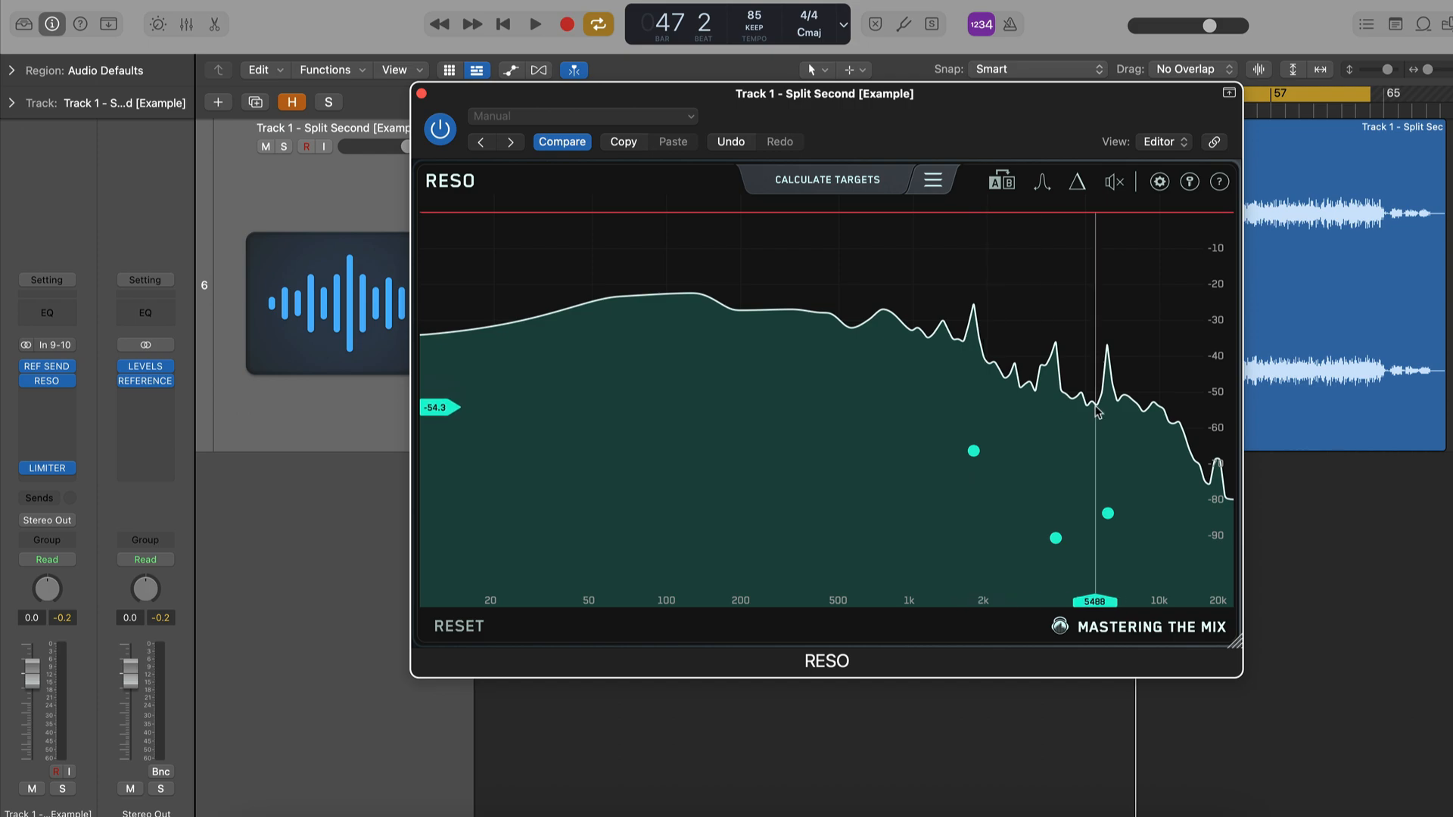
Play the loop and audition RESO's resonance reduction, toggling delta listening and the plug-in's bypass on and off
key("space")
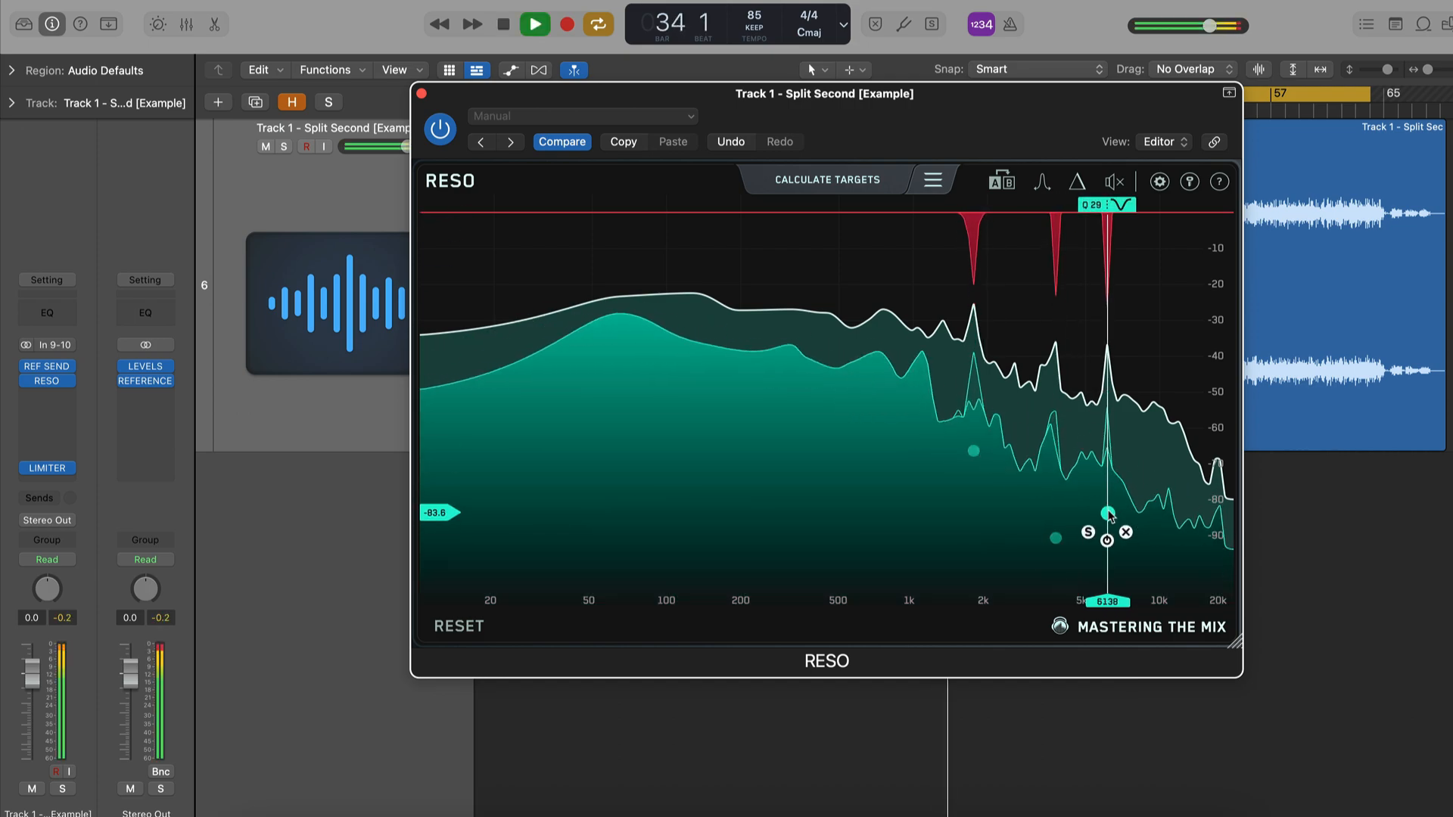
scroll(1109, 515, "down", 4)
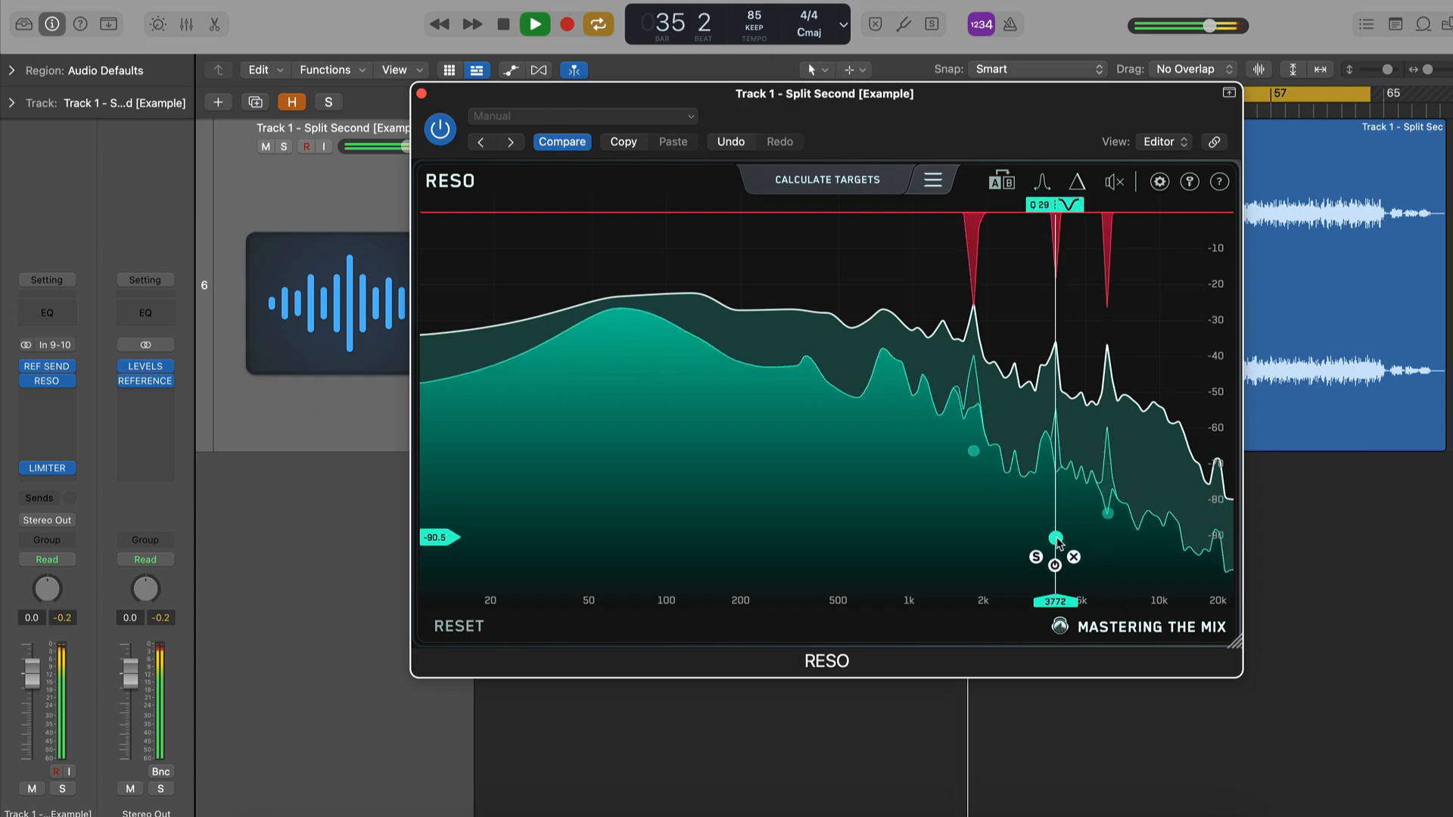
scroll(1057, 541, "down", 1)
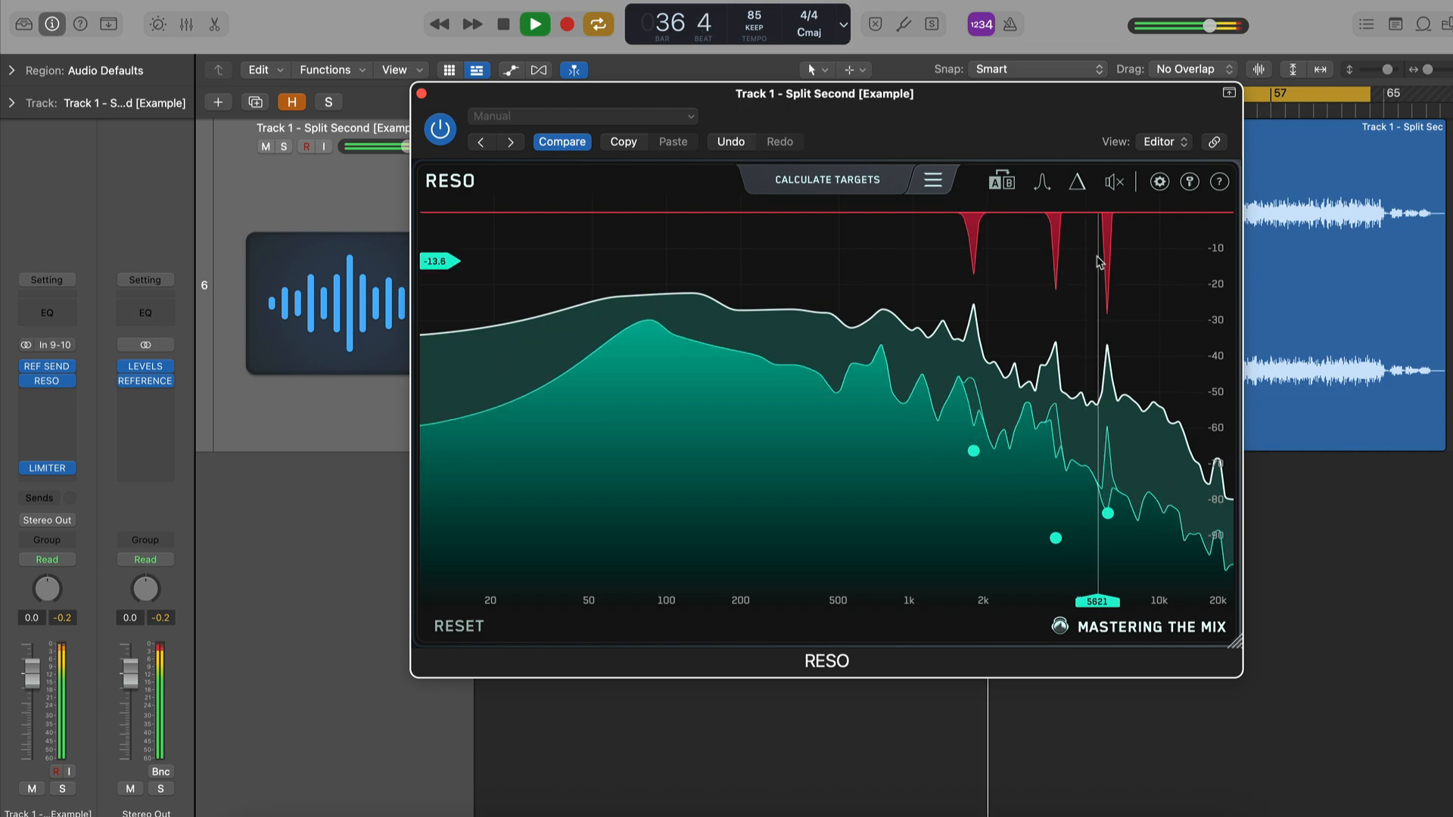
left_click(1077, 185)
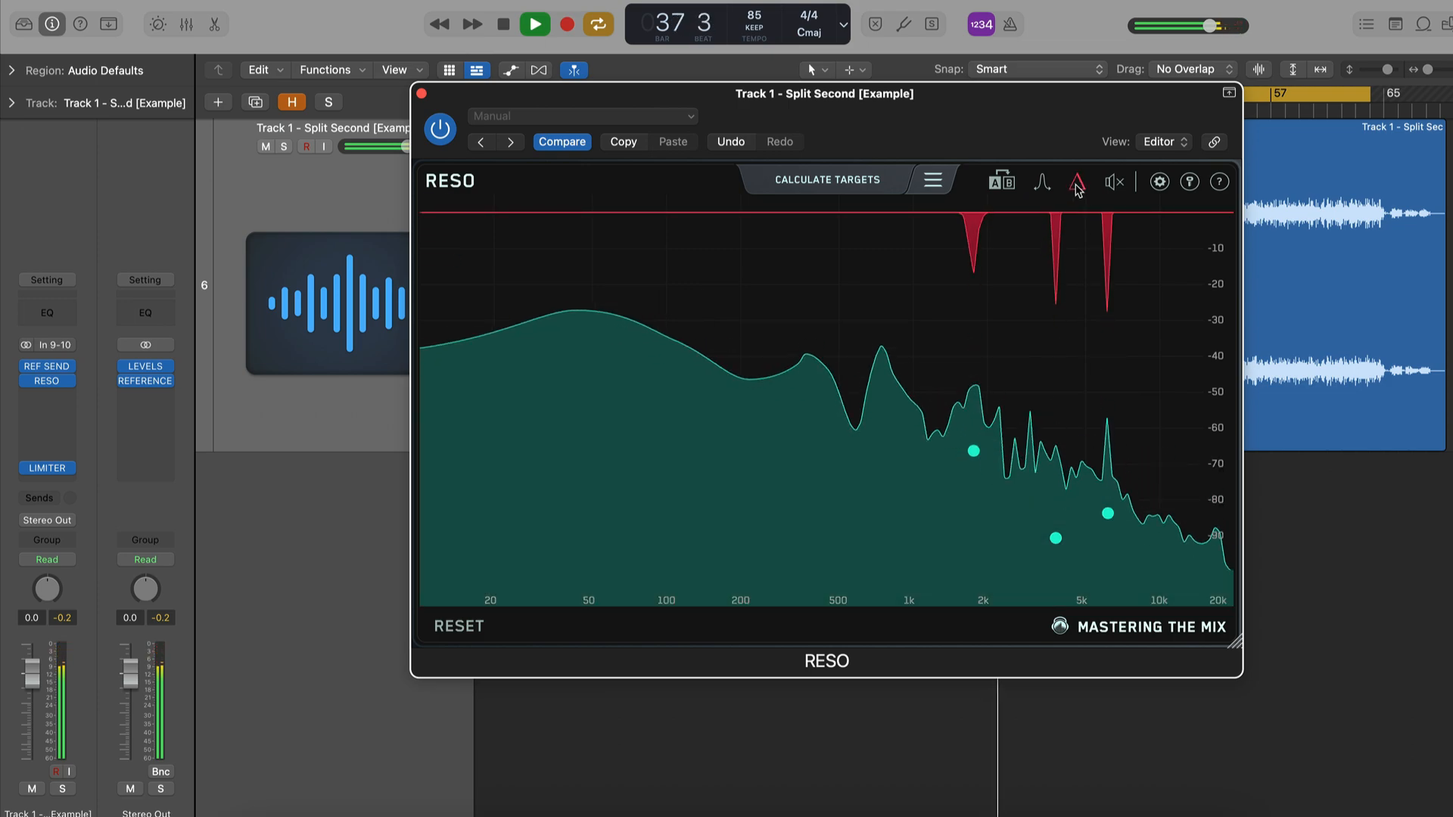
left_click(1079, 189)
left_click(1119, 187)
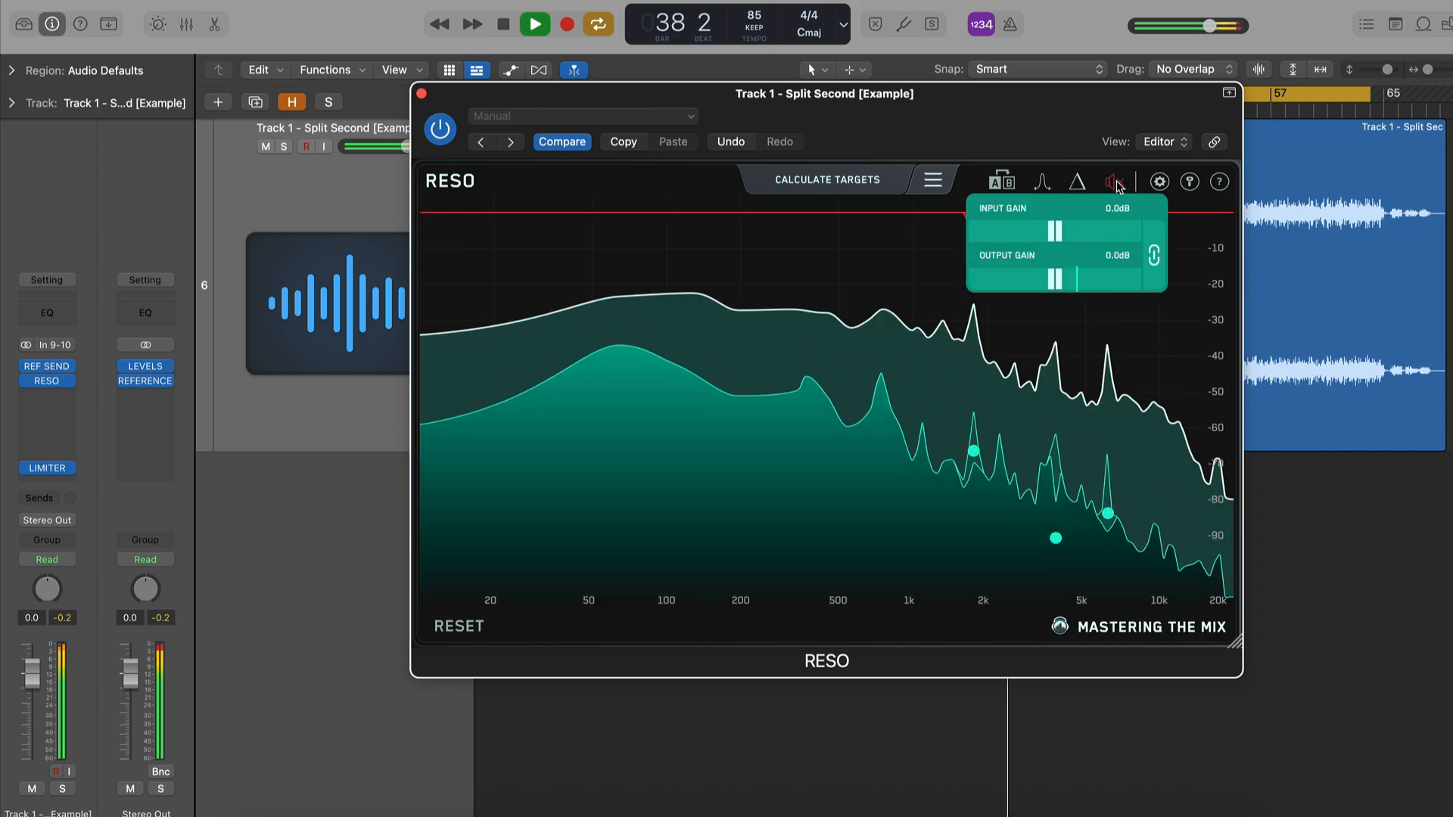
left_click(1119, 187)
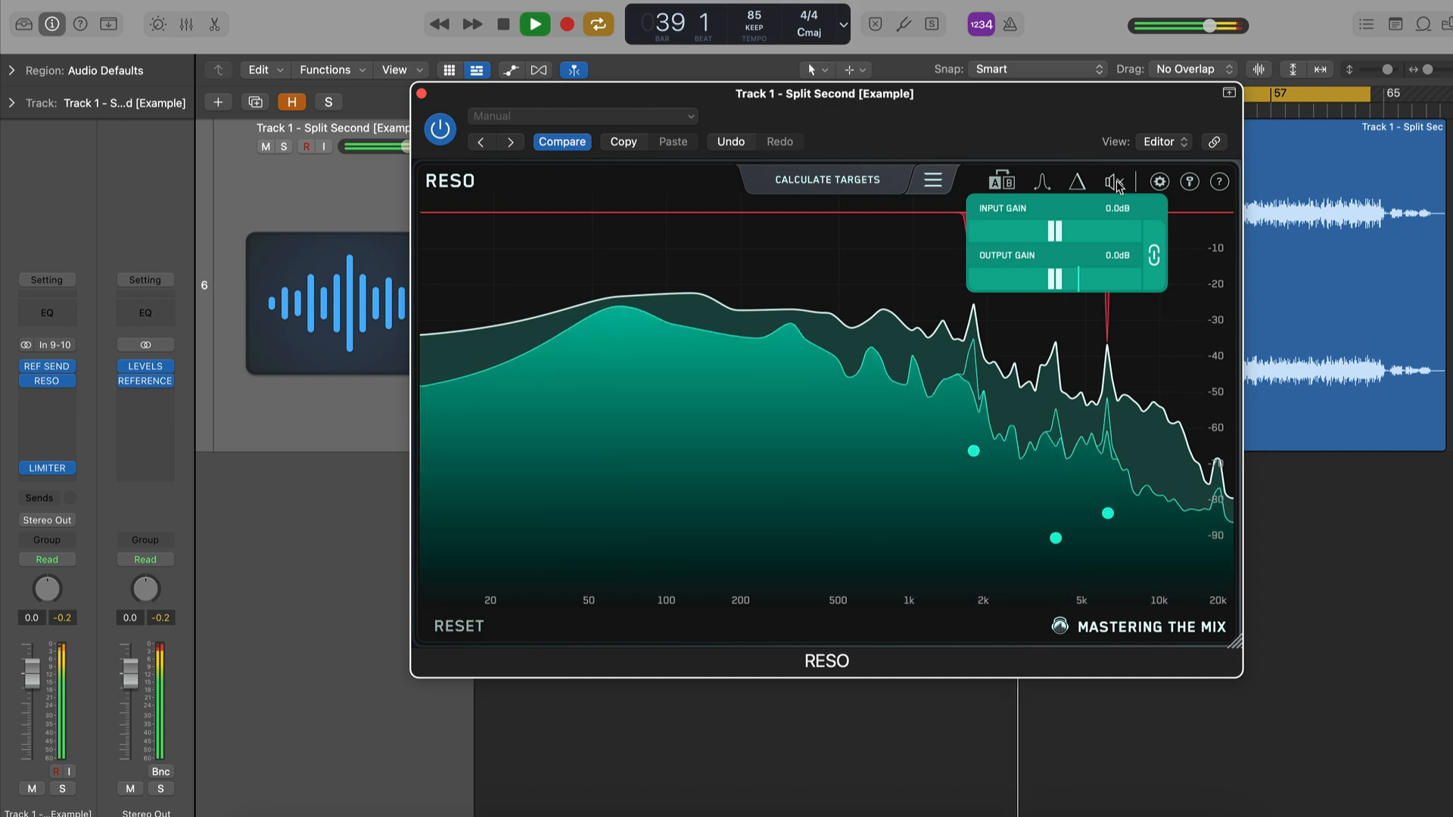
Close RESO, stop playback, and set REFERENCE 2 to compare against REFERENCE SEND with Level Match enabled
left_click(422, 93)
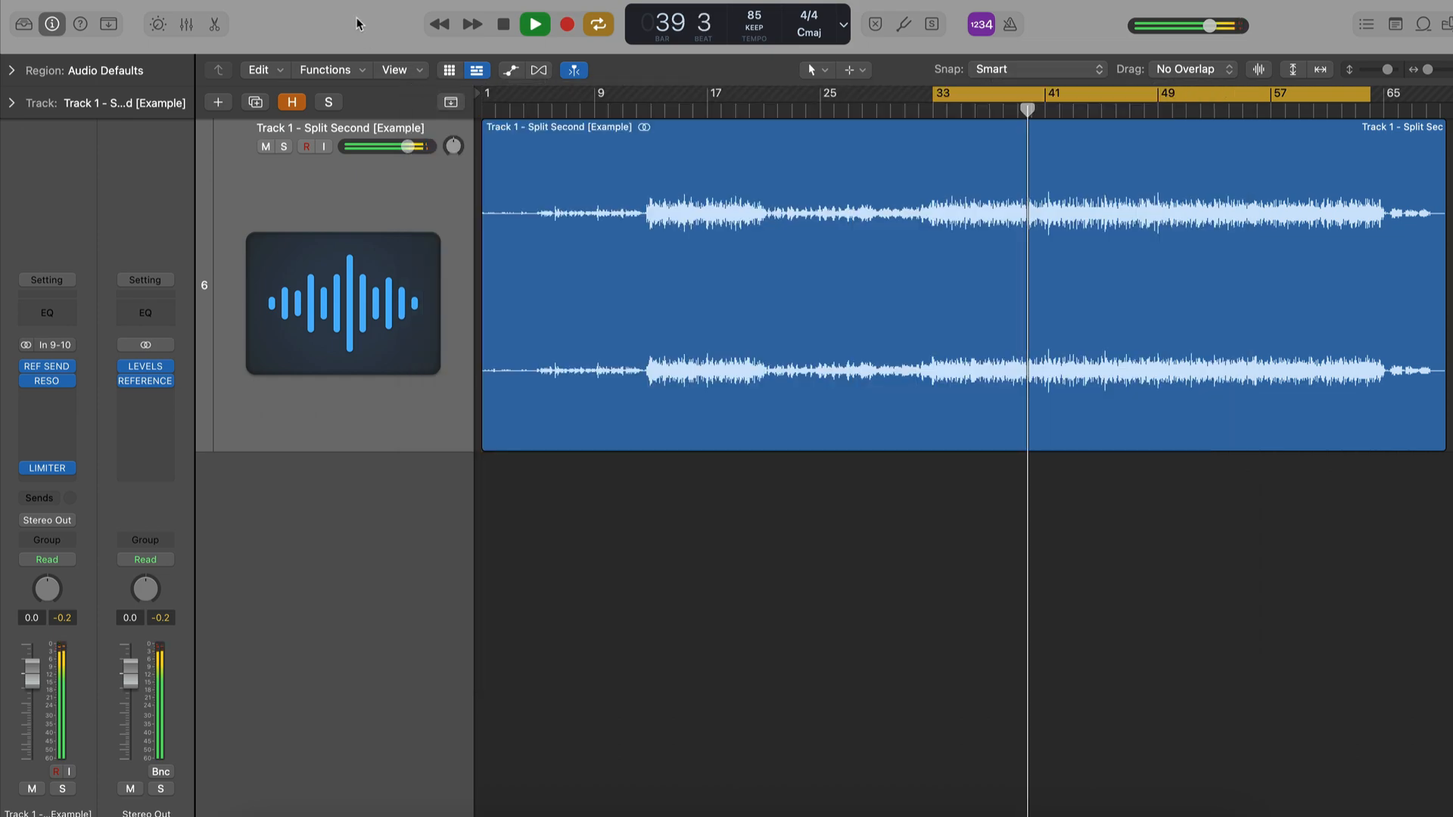
key("space")
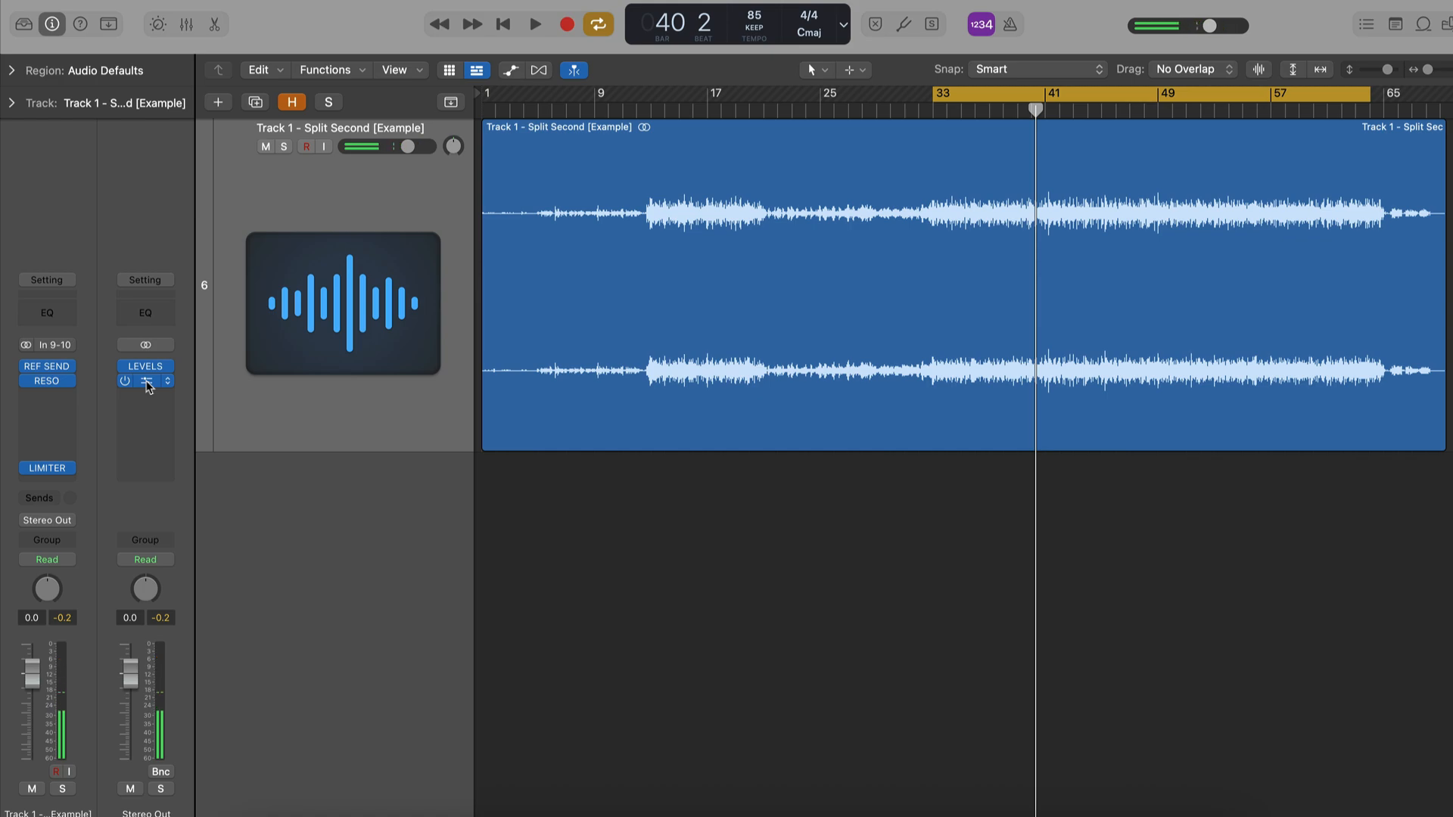
left_click(148, 383)
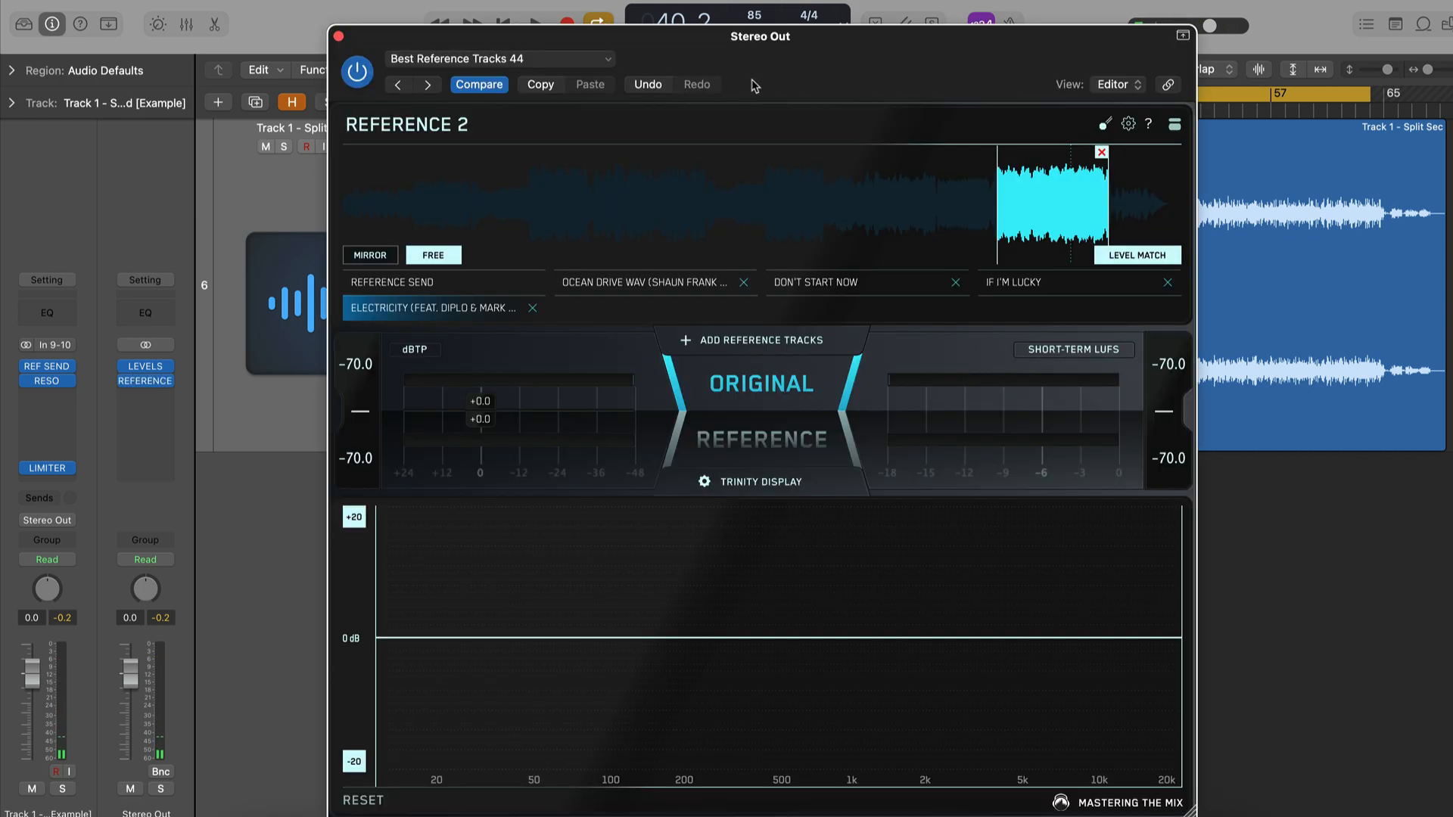
left_click(440, 286)
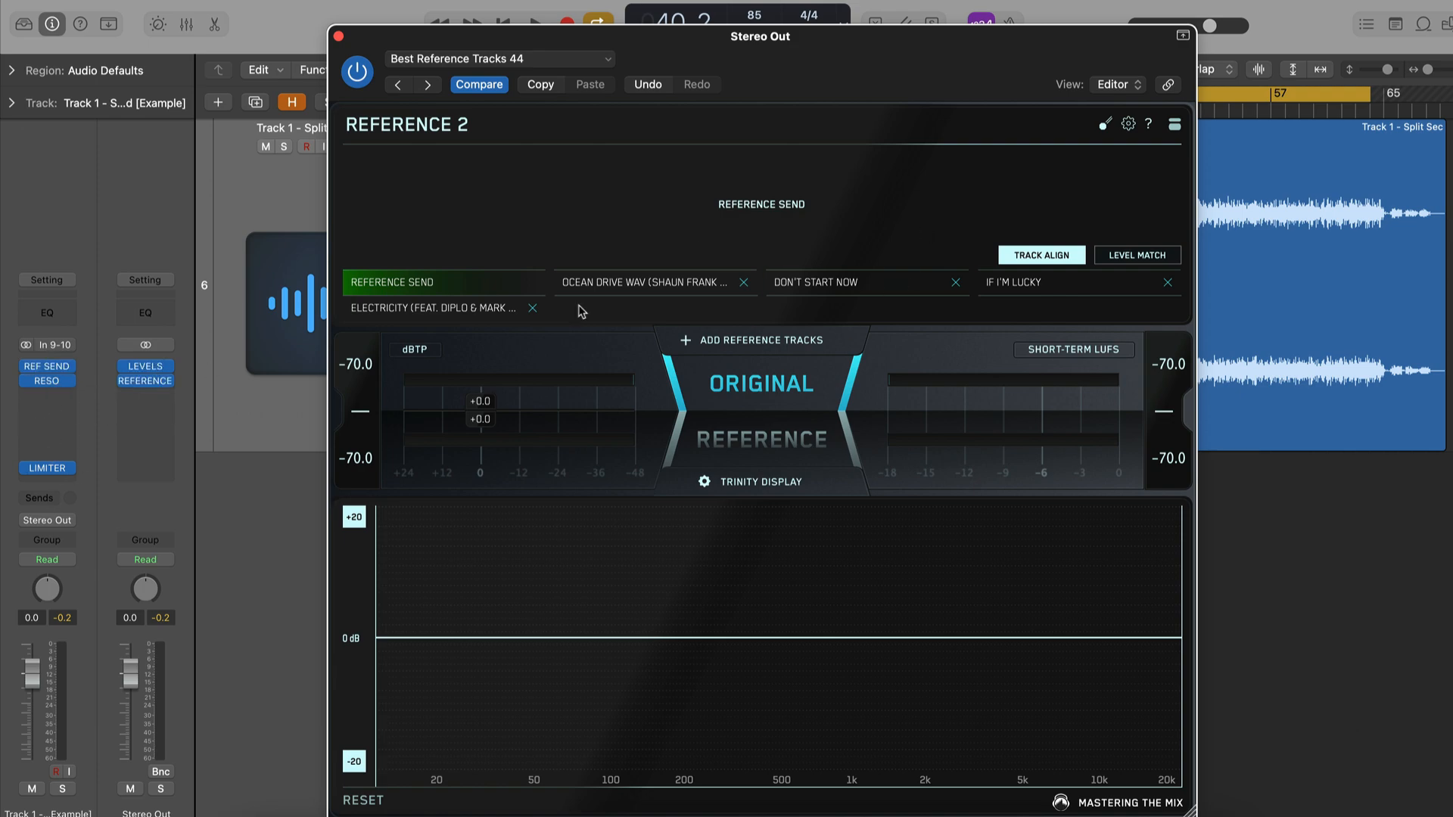
left_click(1140, 257)
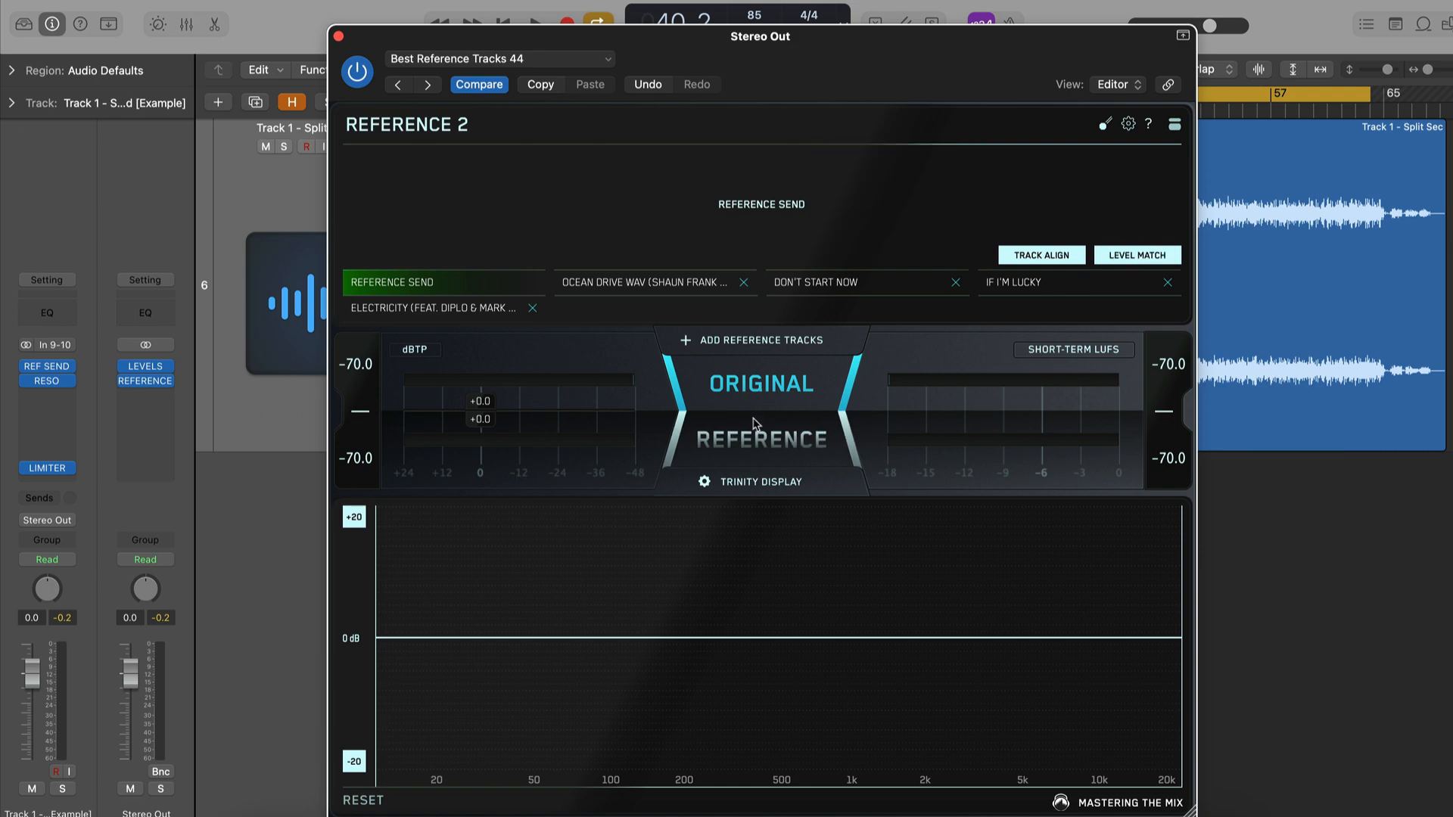
Play the loop and alternate between Original and Reference to compare the processed track with the level-matched REFERENCE SEND, stopping playback at the end
key("space")
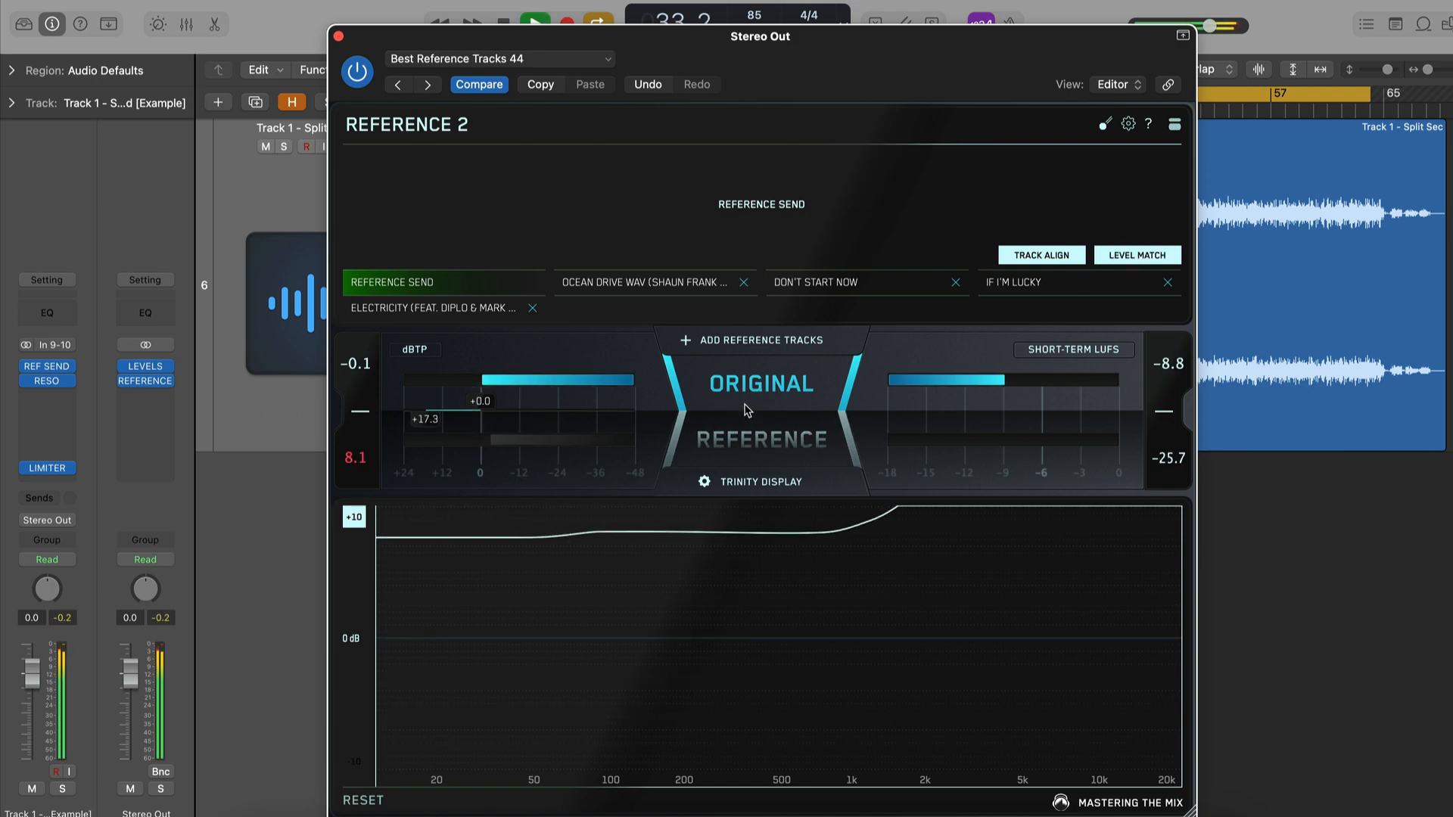
left_click(748, 410)
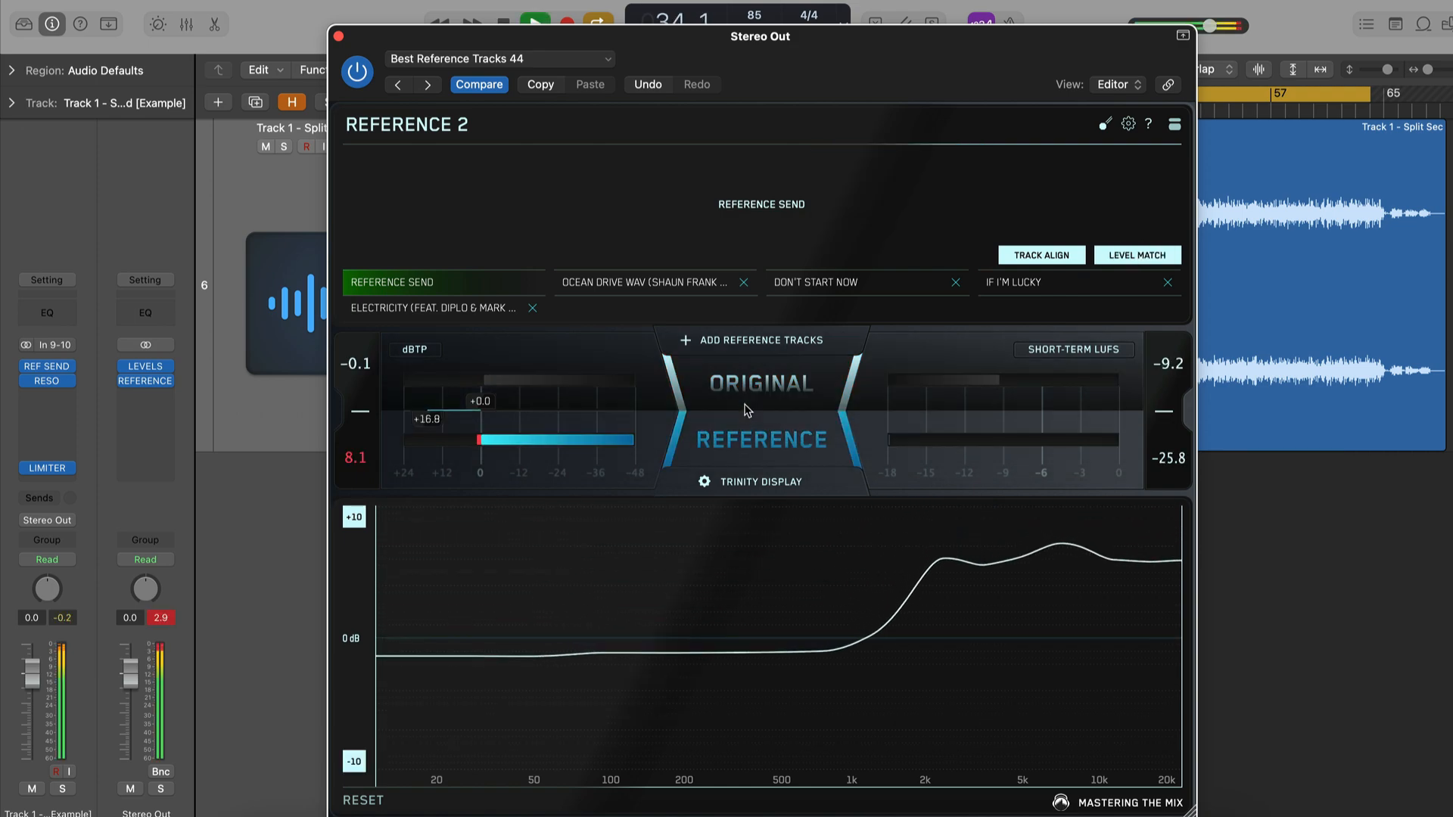
left_click(748, 410)
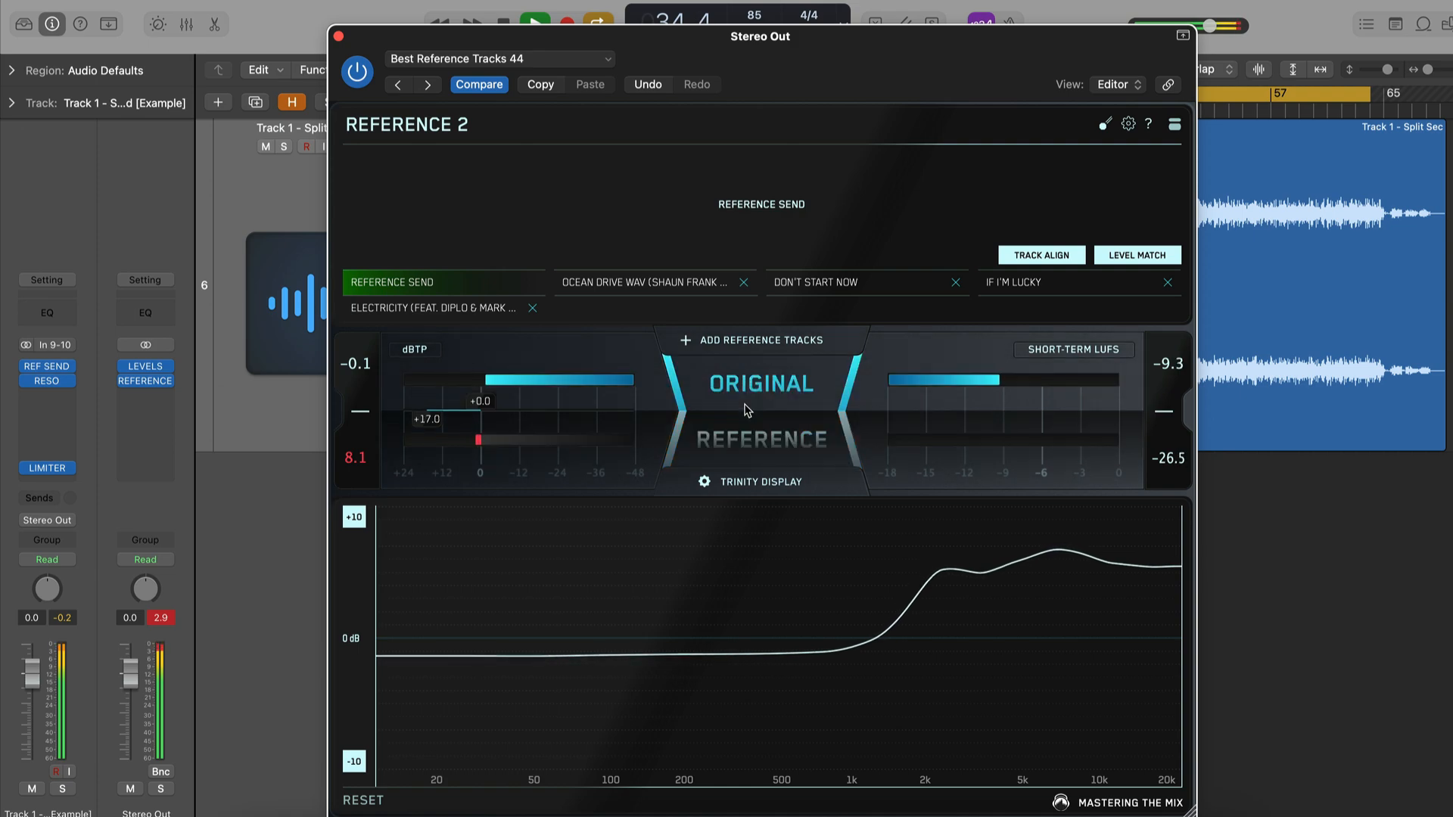
left_click(748, 410)
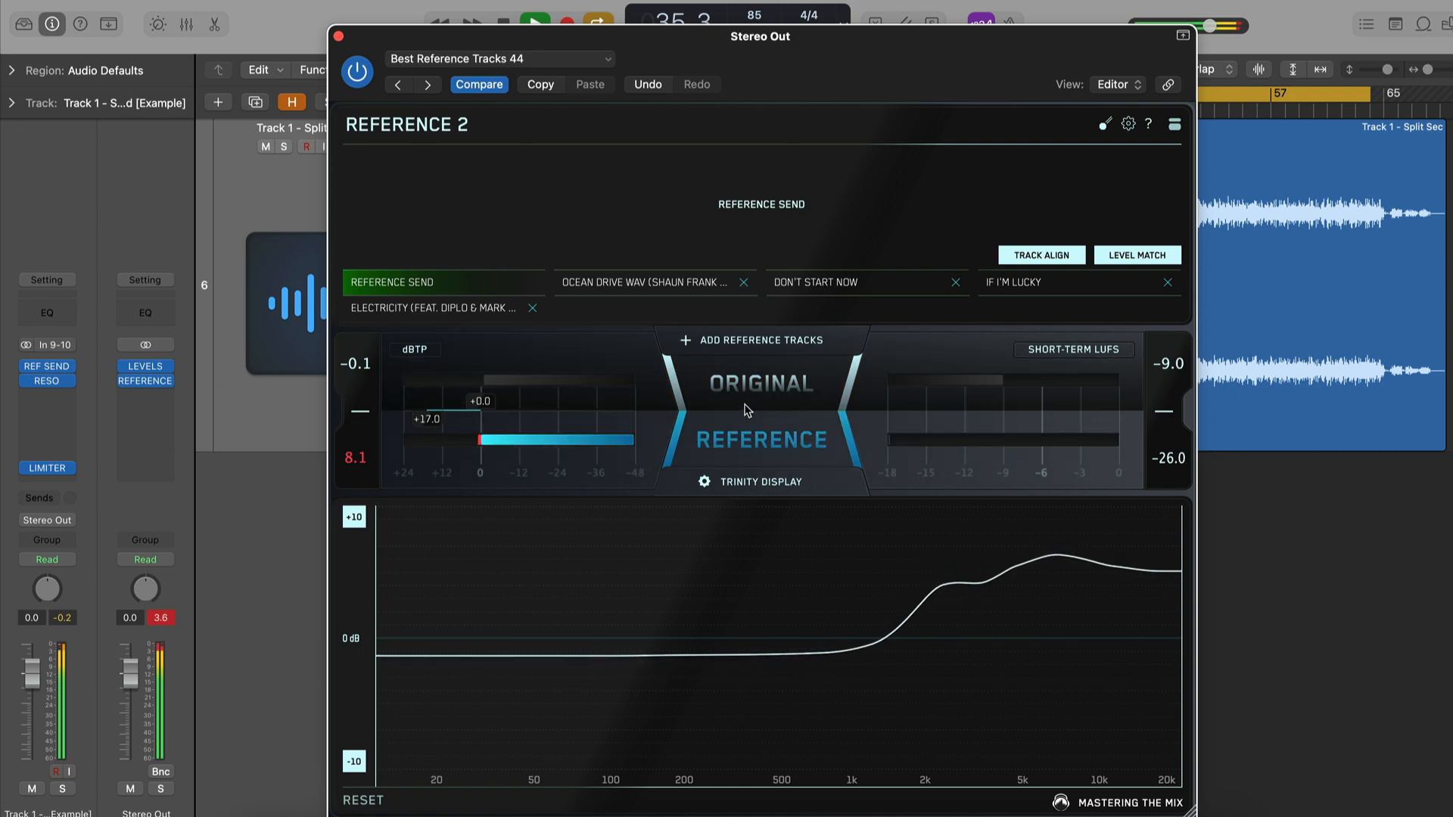
left_click(748, 410)
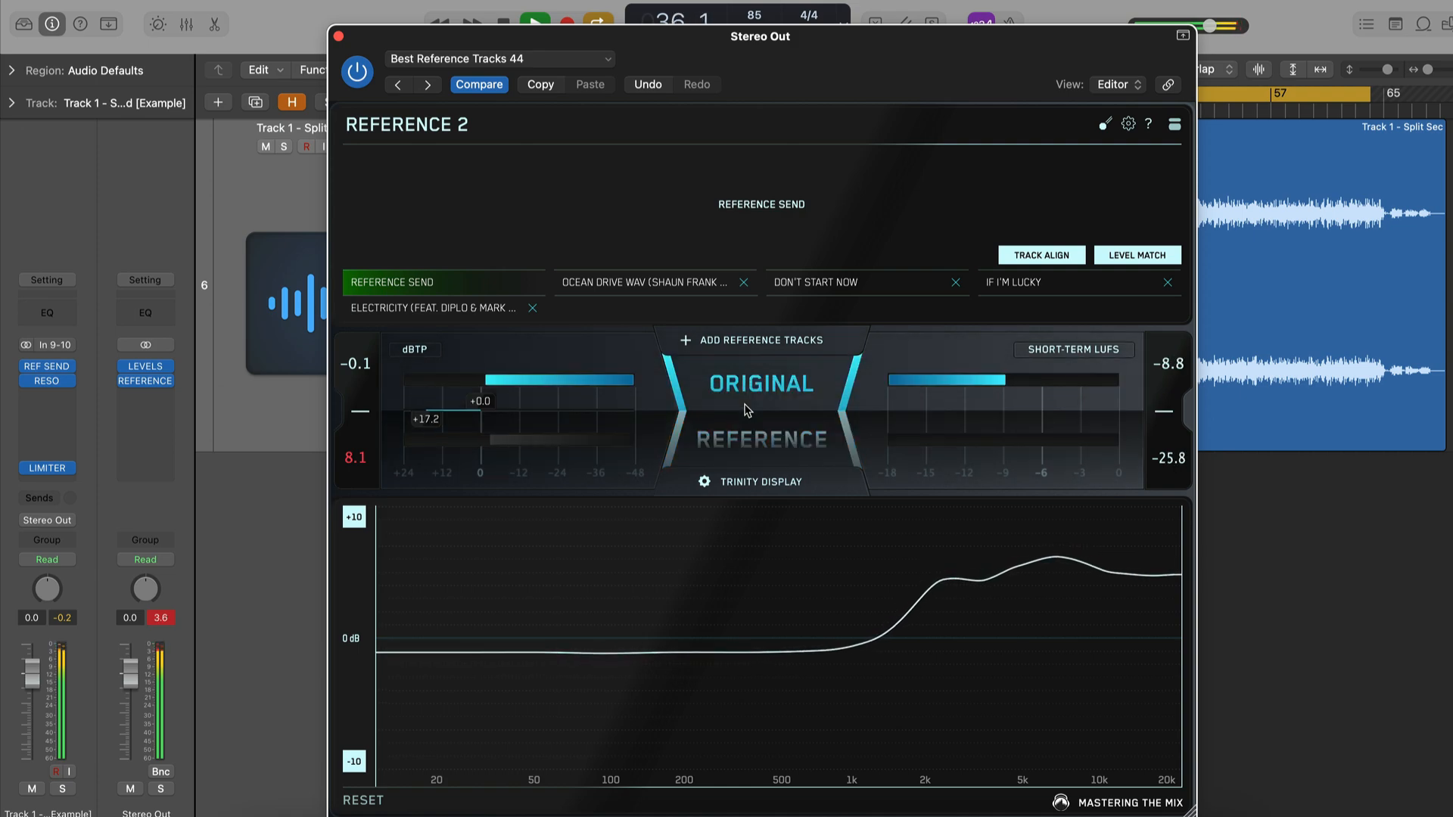
key("space")
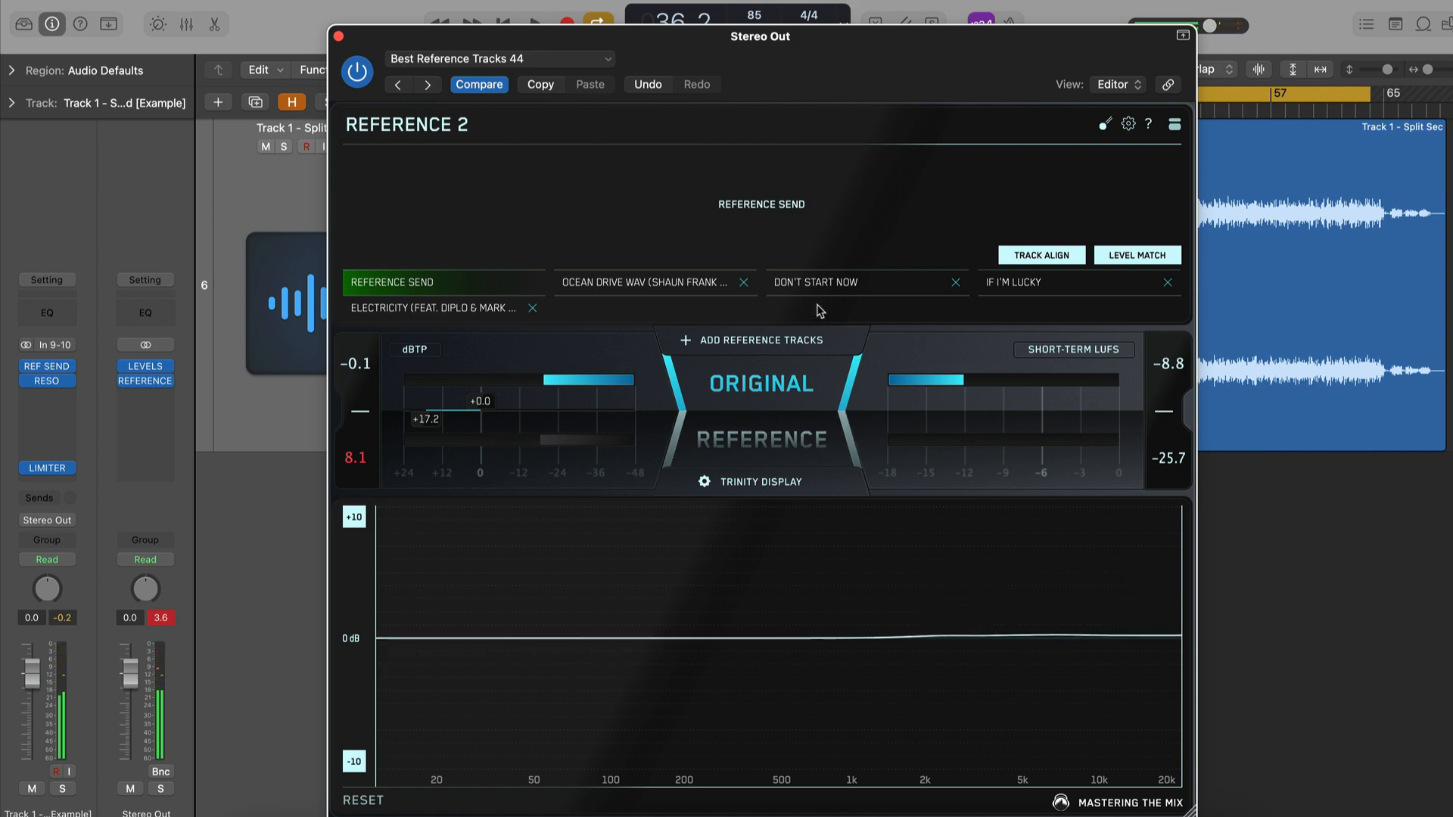
Compare the master with the Don't Start Now reference during playback, and examine its tonal balance against If I'm Lucky
left_click(814, 284)
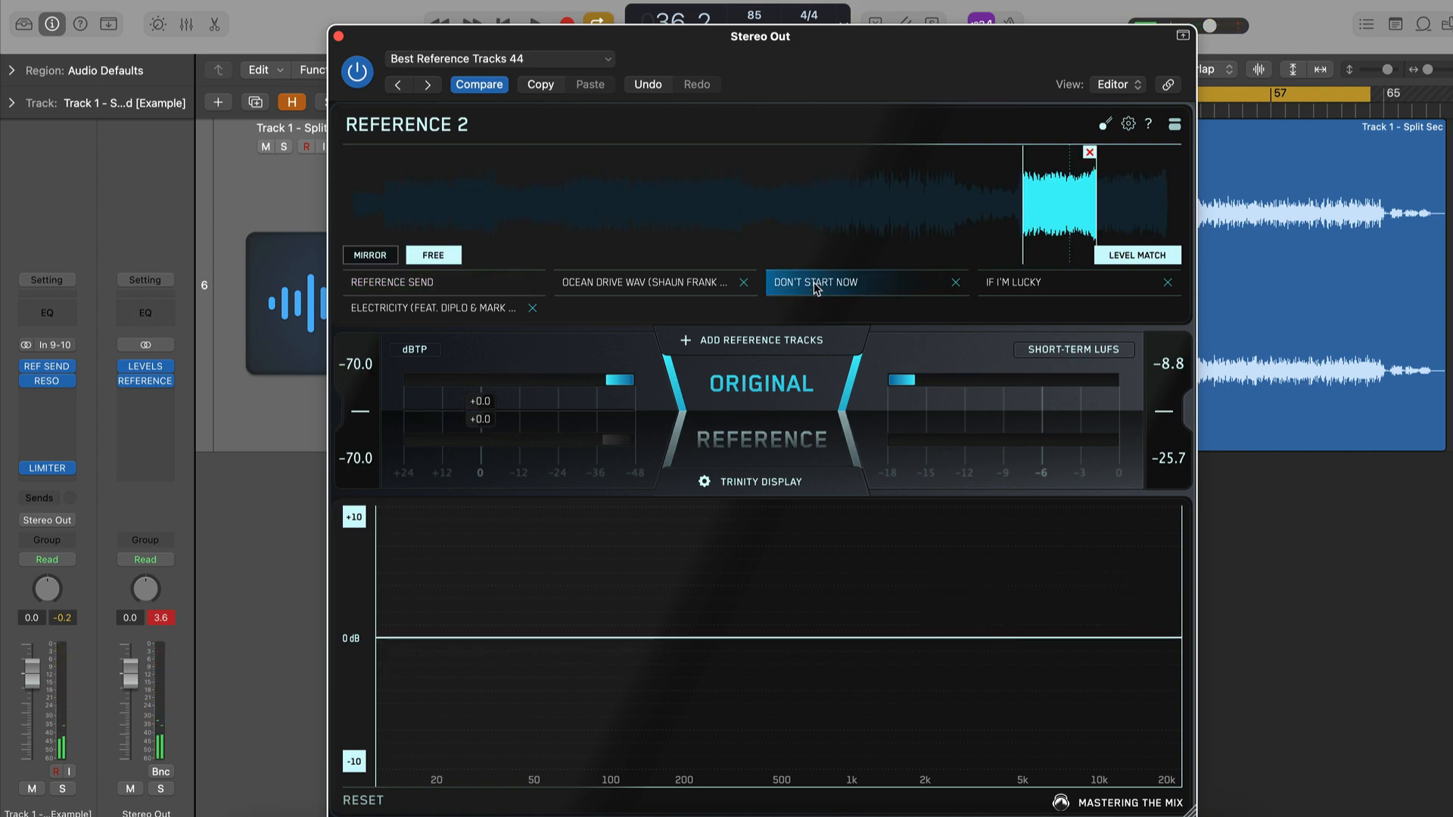
key("space")
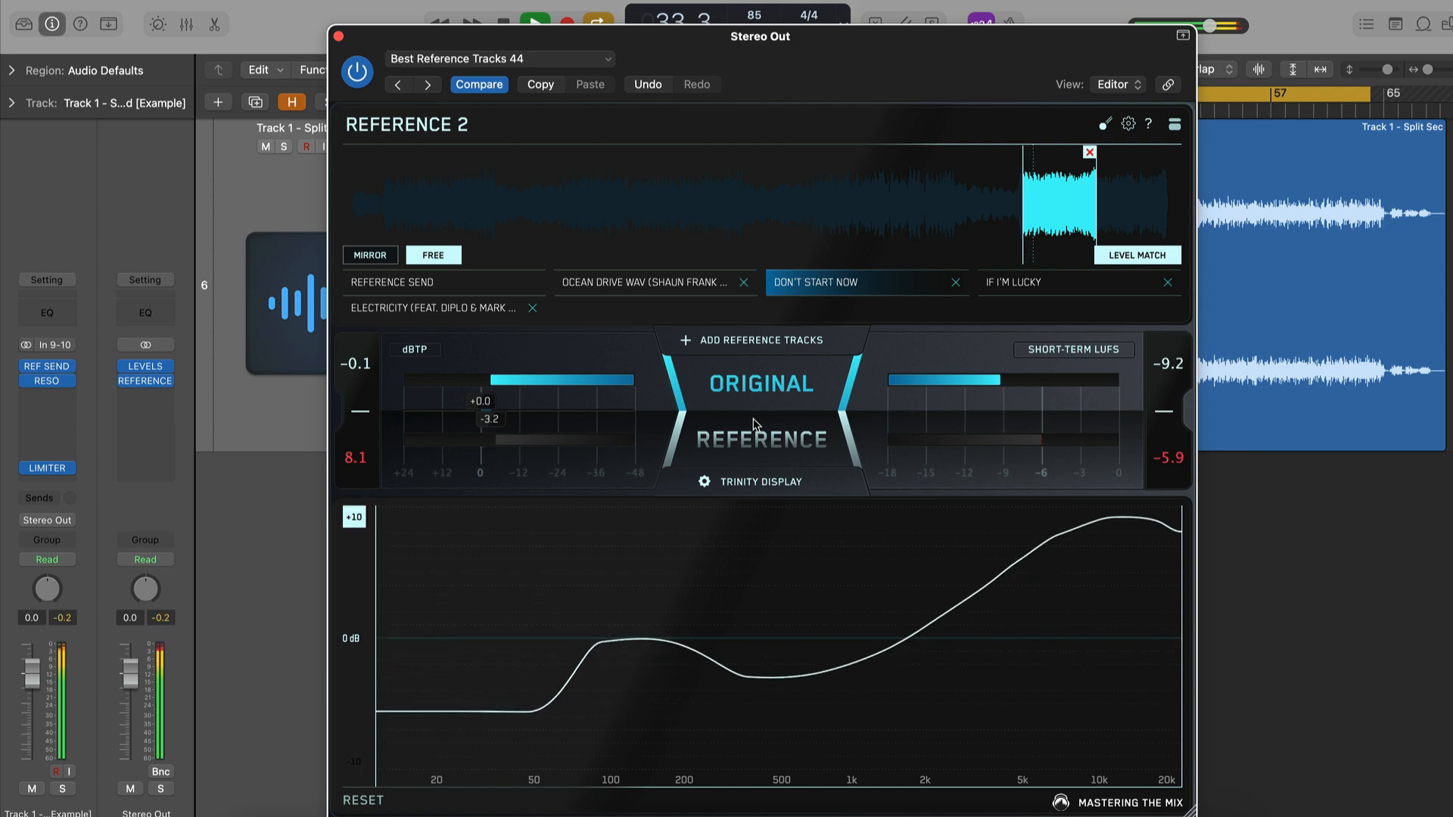
left_click(753, 419)
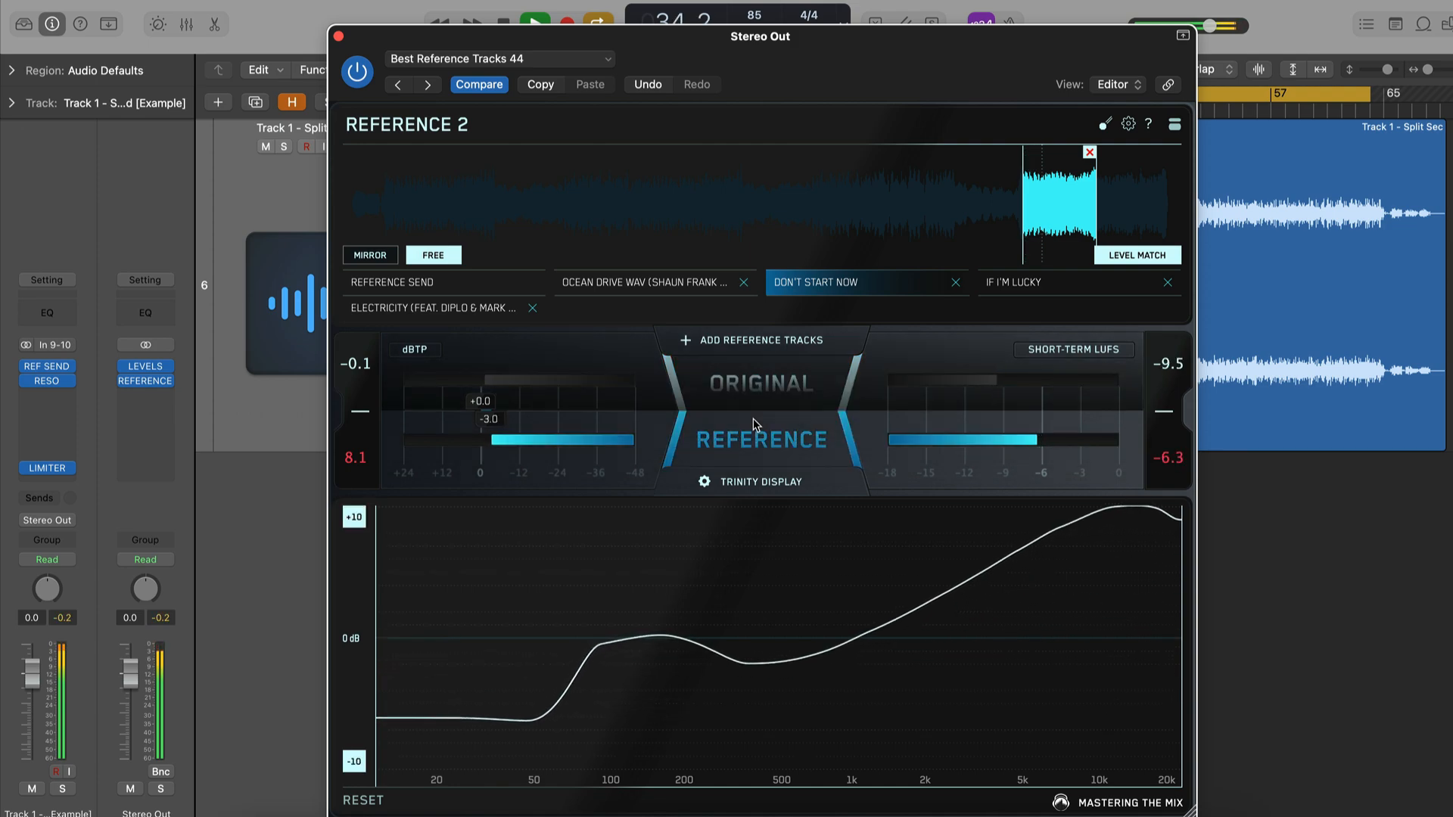
left_click(753, 420)
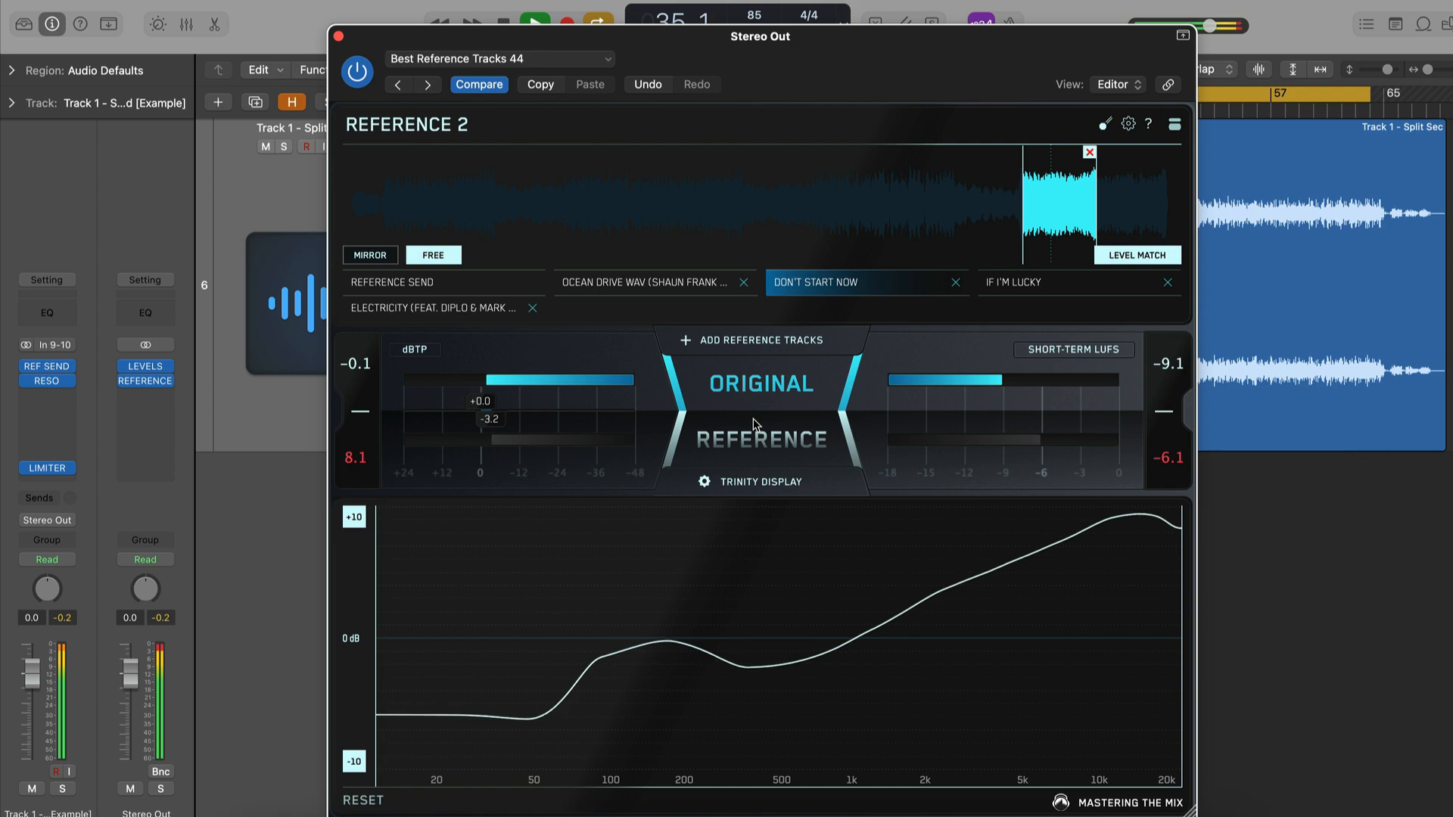
left_click(752, 419)
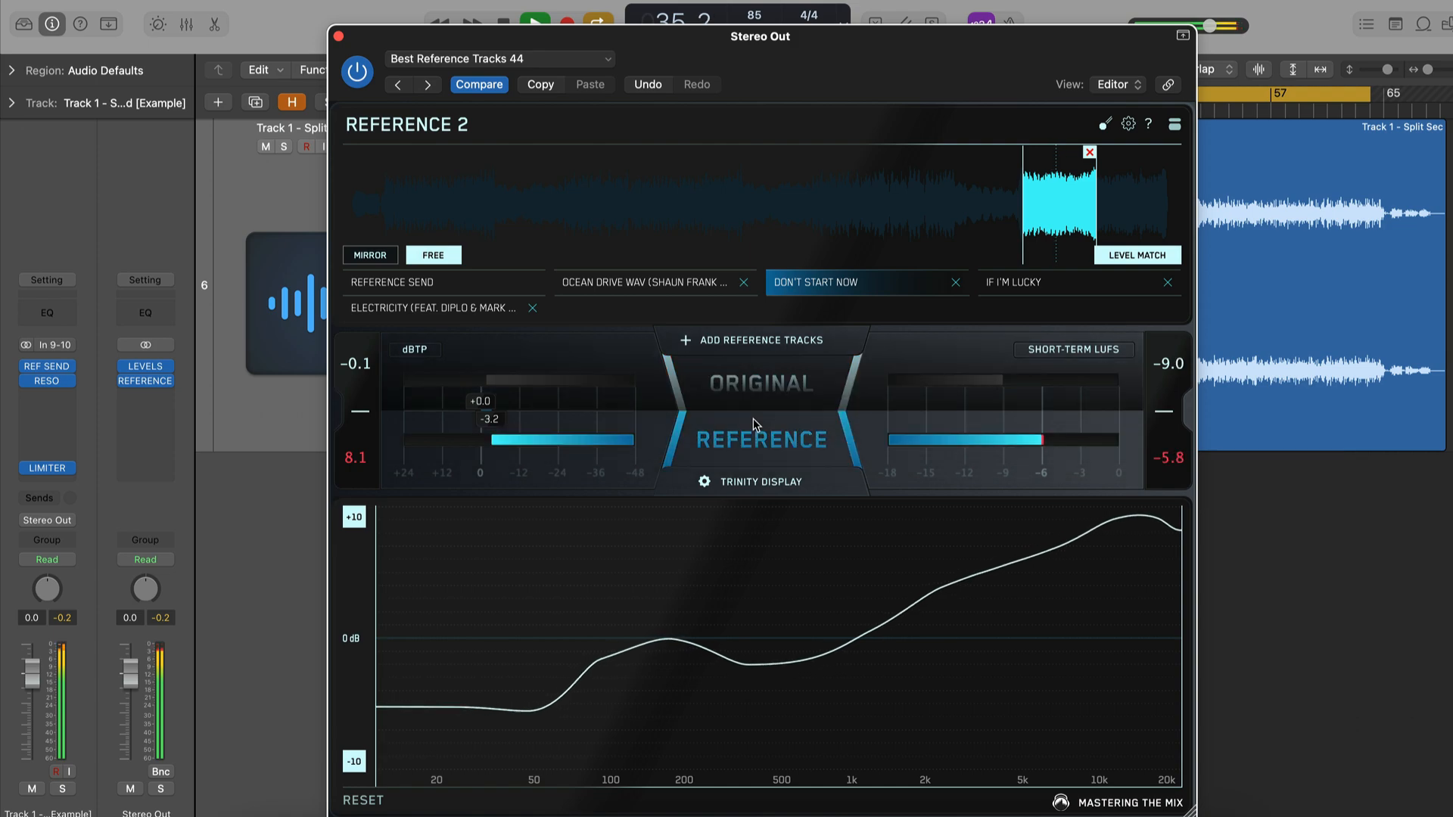
left_click(1020, 287)
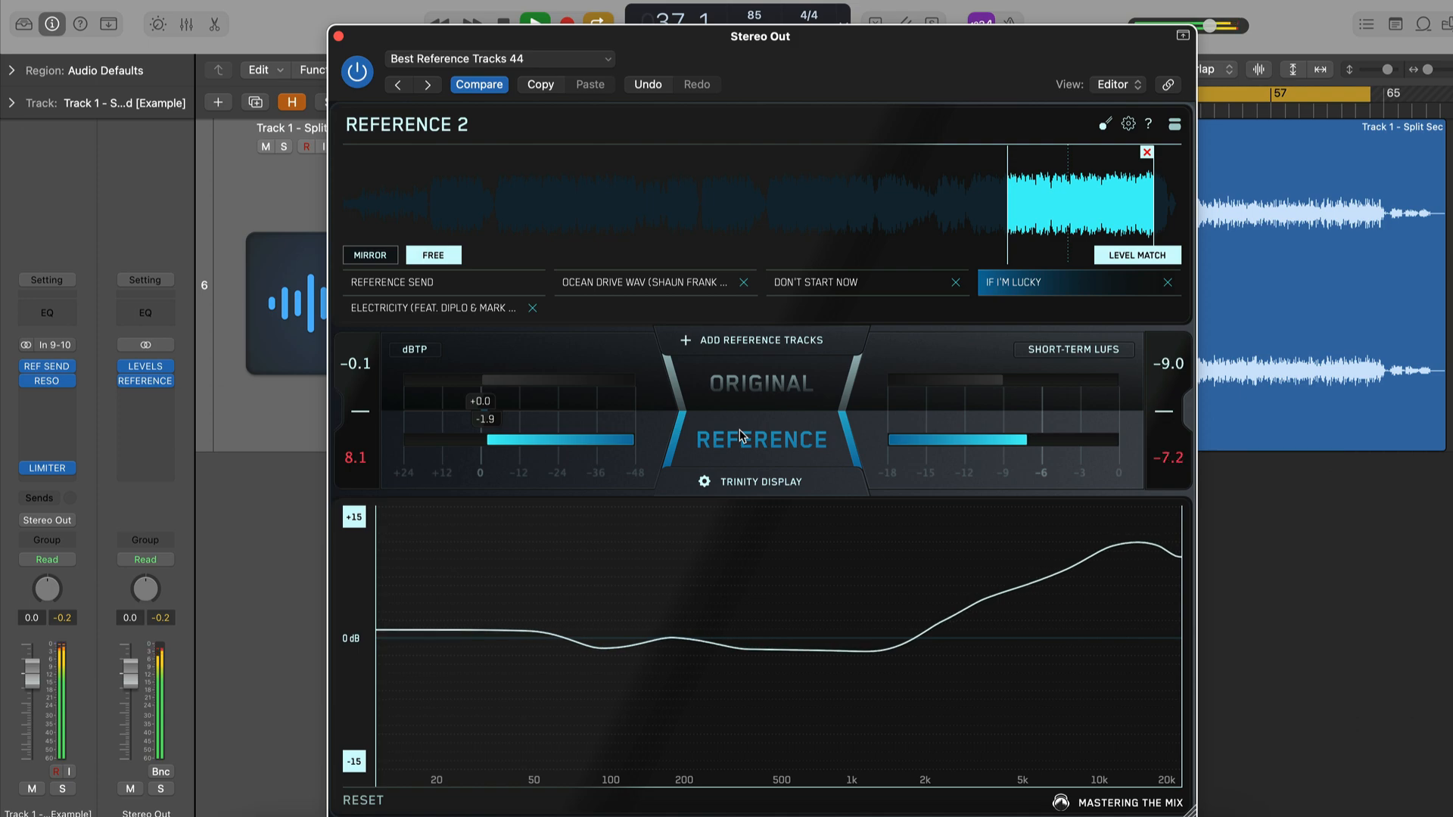
left_click(808, 595)
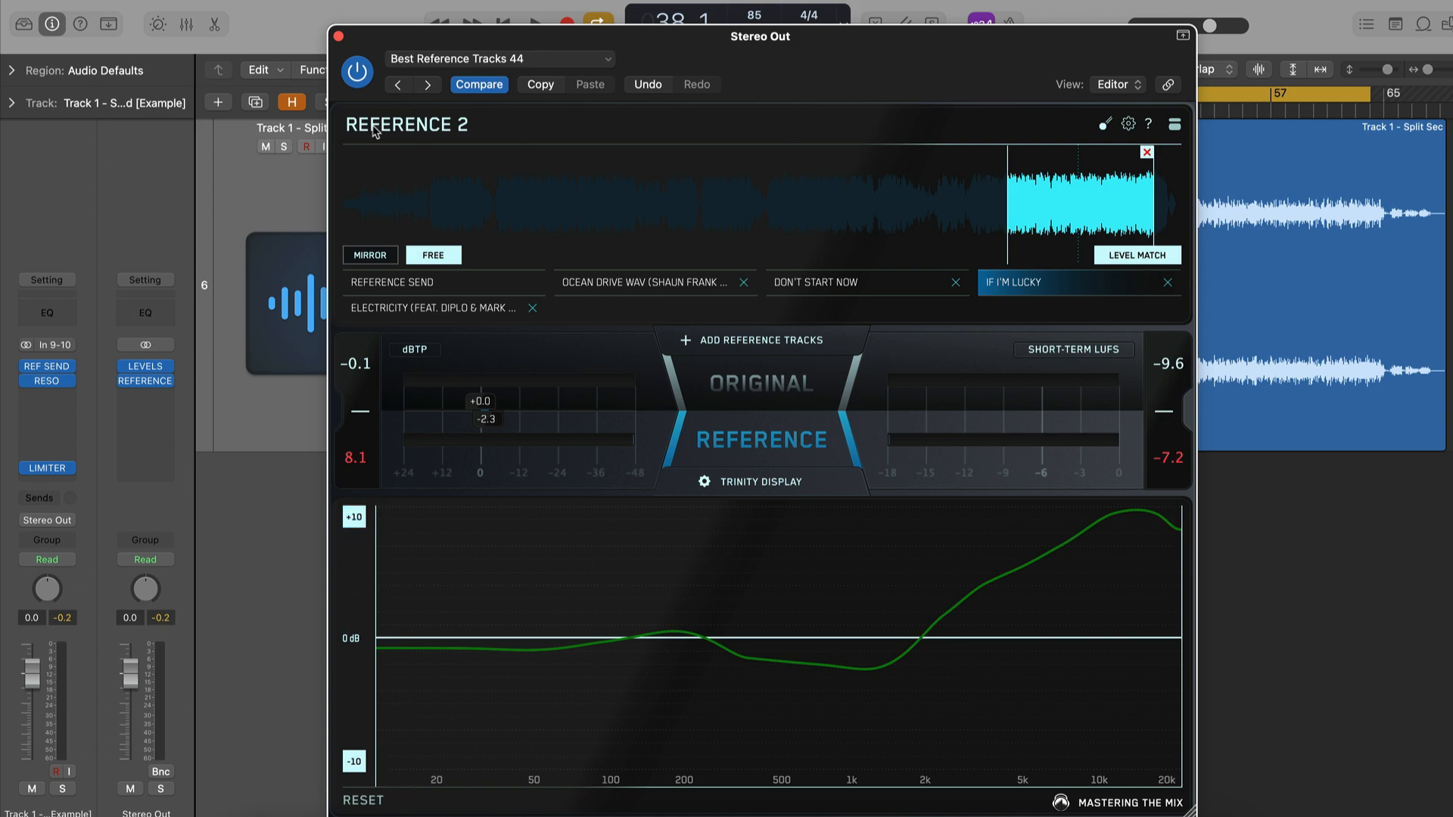
Close REFERENCE 2, insert MIXROOM from the Every Session plug-ins directly after RESO, and reposition its window to show the whole interface
left_click(338, 36)
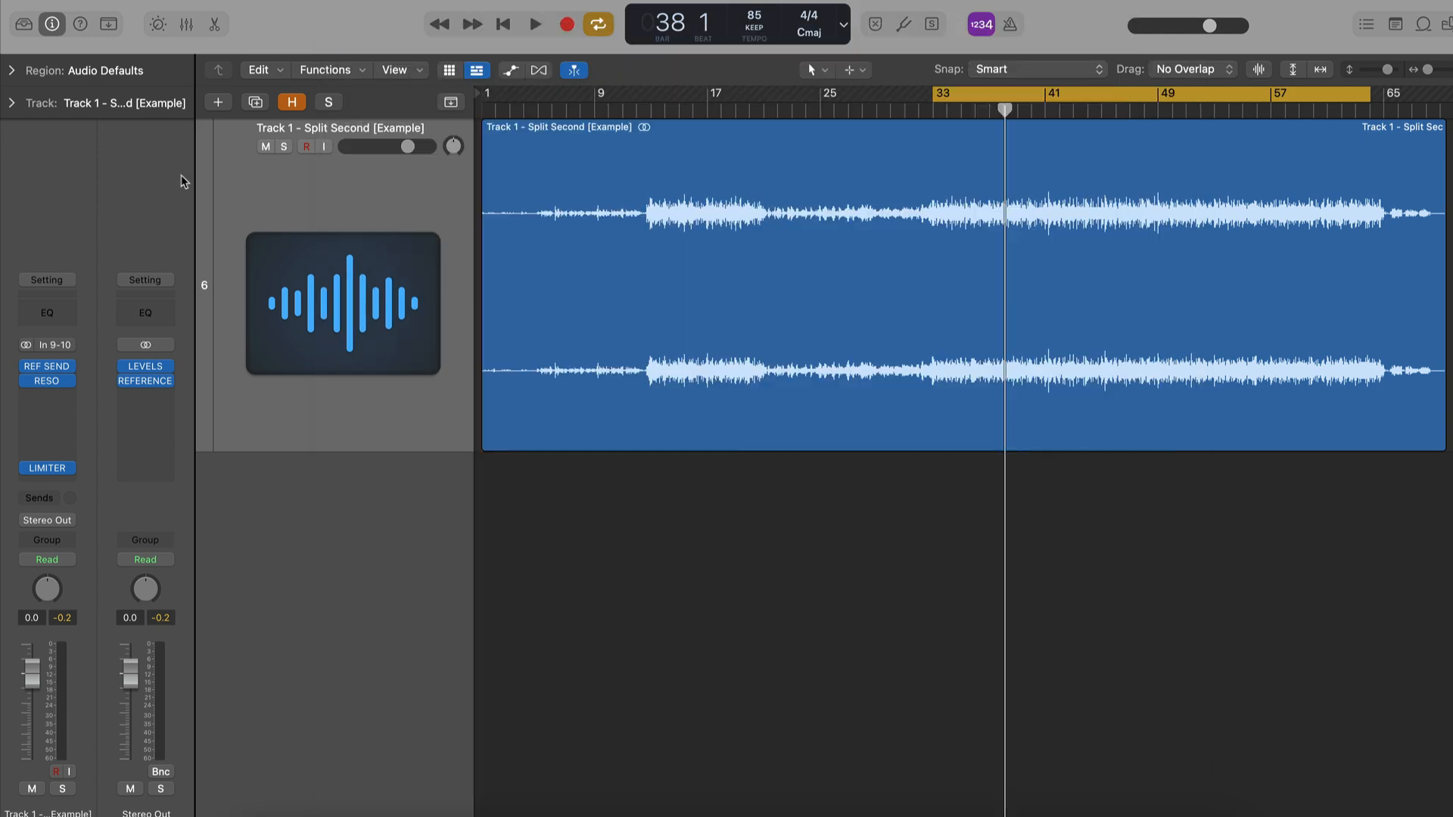
left_click(71, 397)
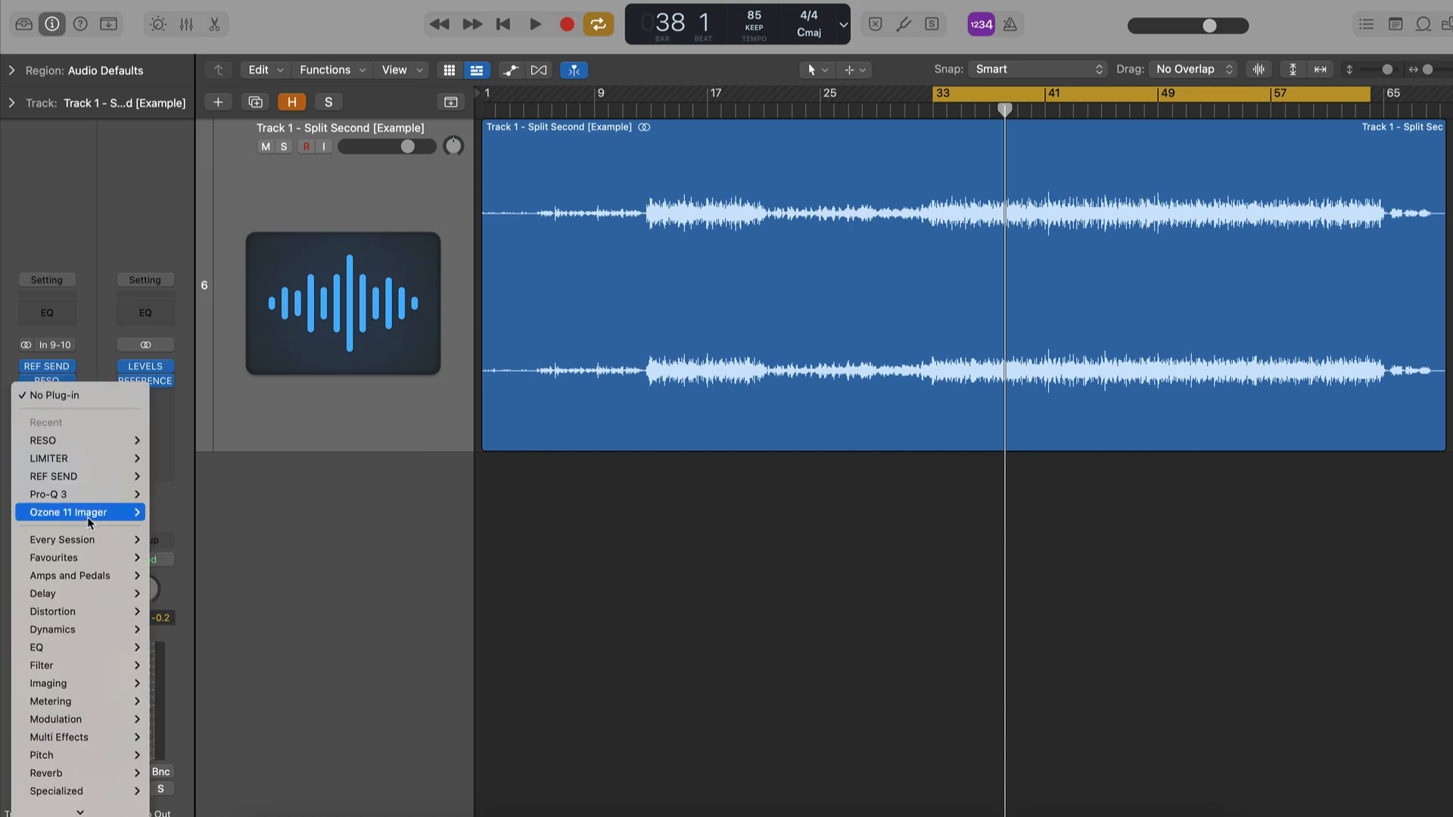
mouse_move(90, 545)
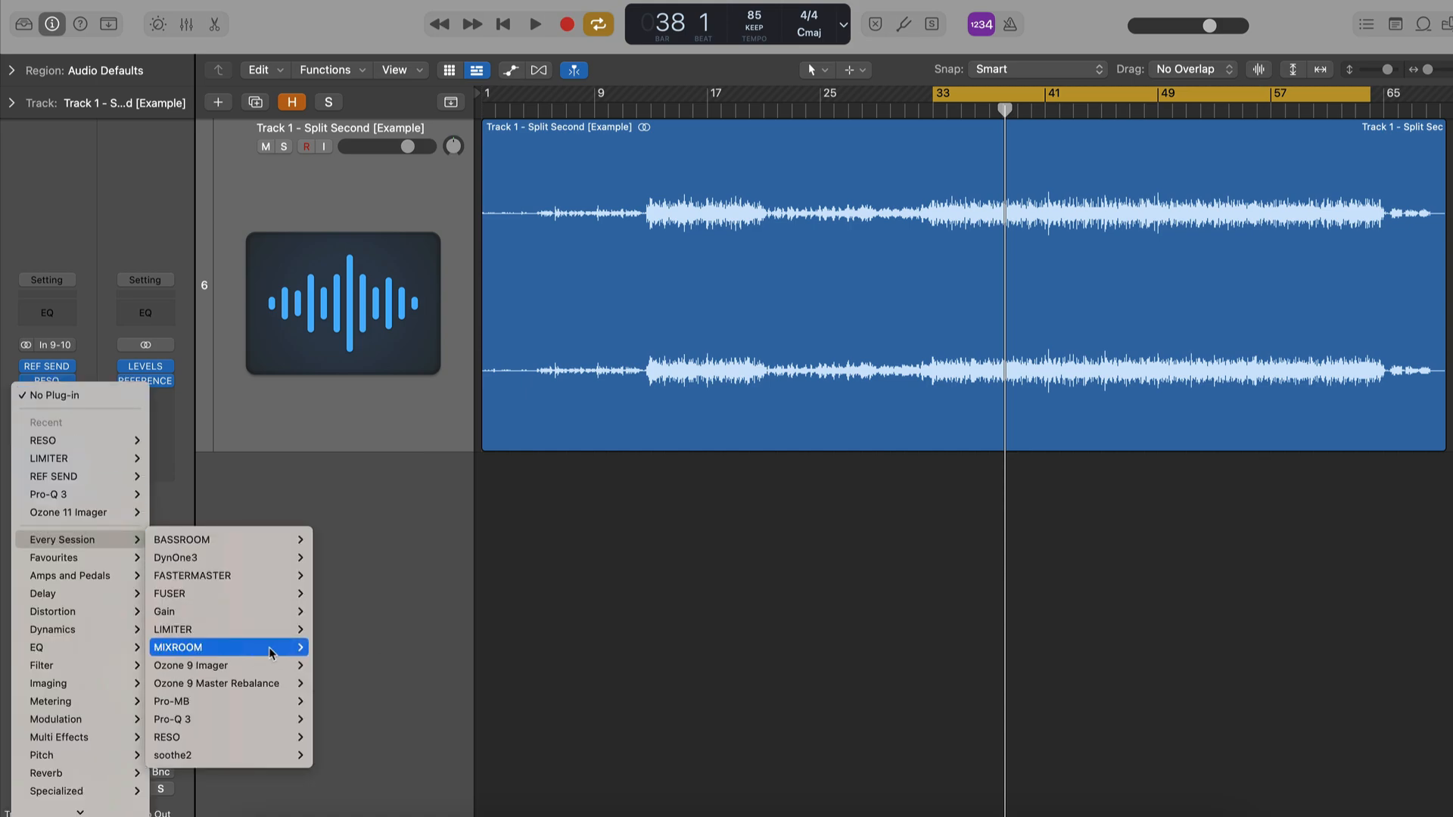
mouse_move(272, 648)
left_click(331, 656)
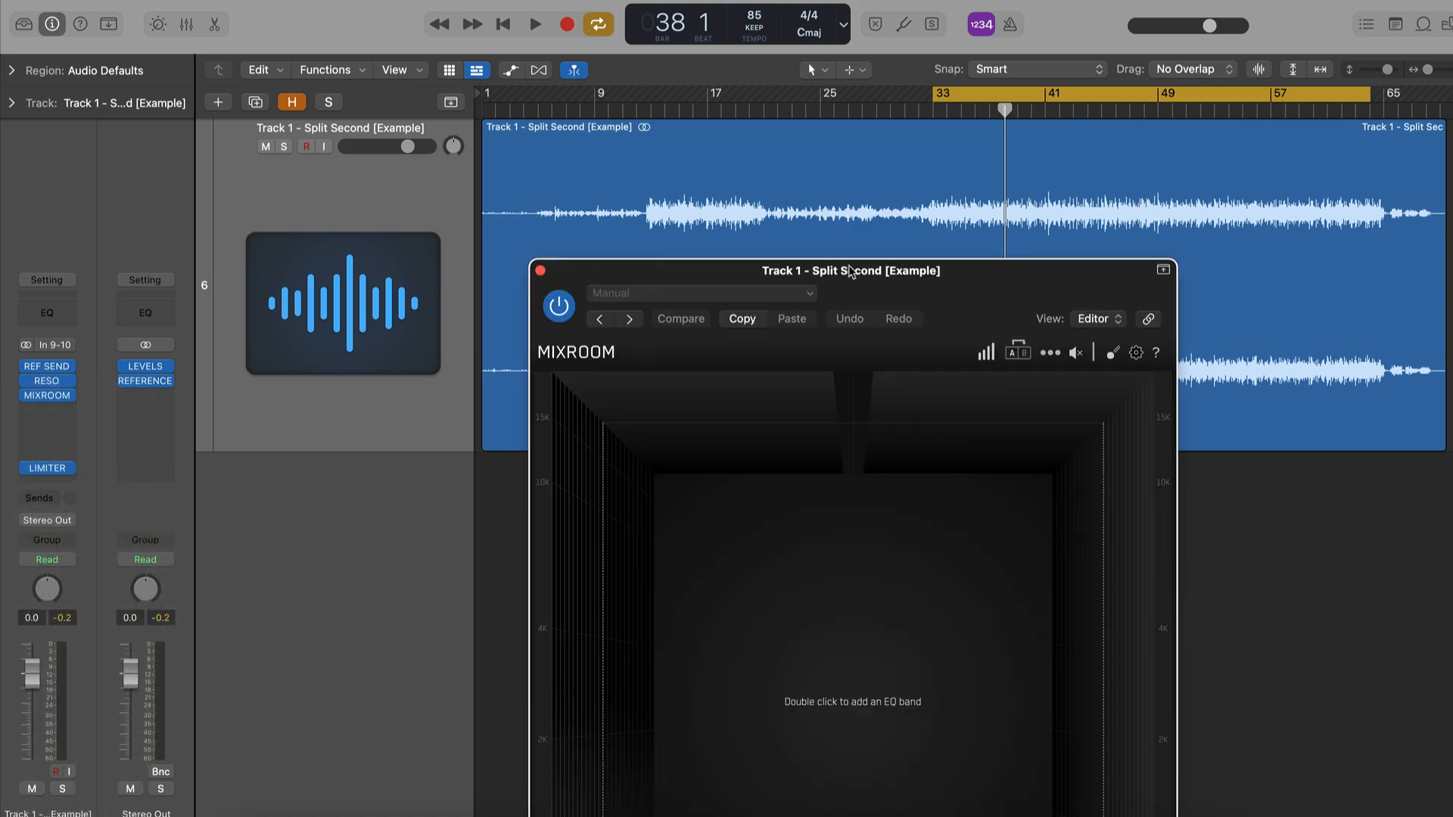
left_click_drag(866, 284, 724, 6)
Load If I'm Lucky.mp3 into MIXROOM as the reference and create targets from the loud final section of its waveform
key("super+space")
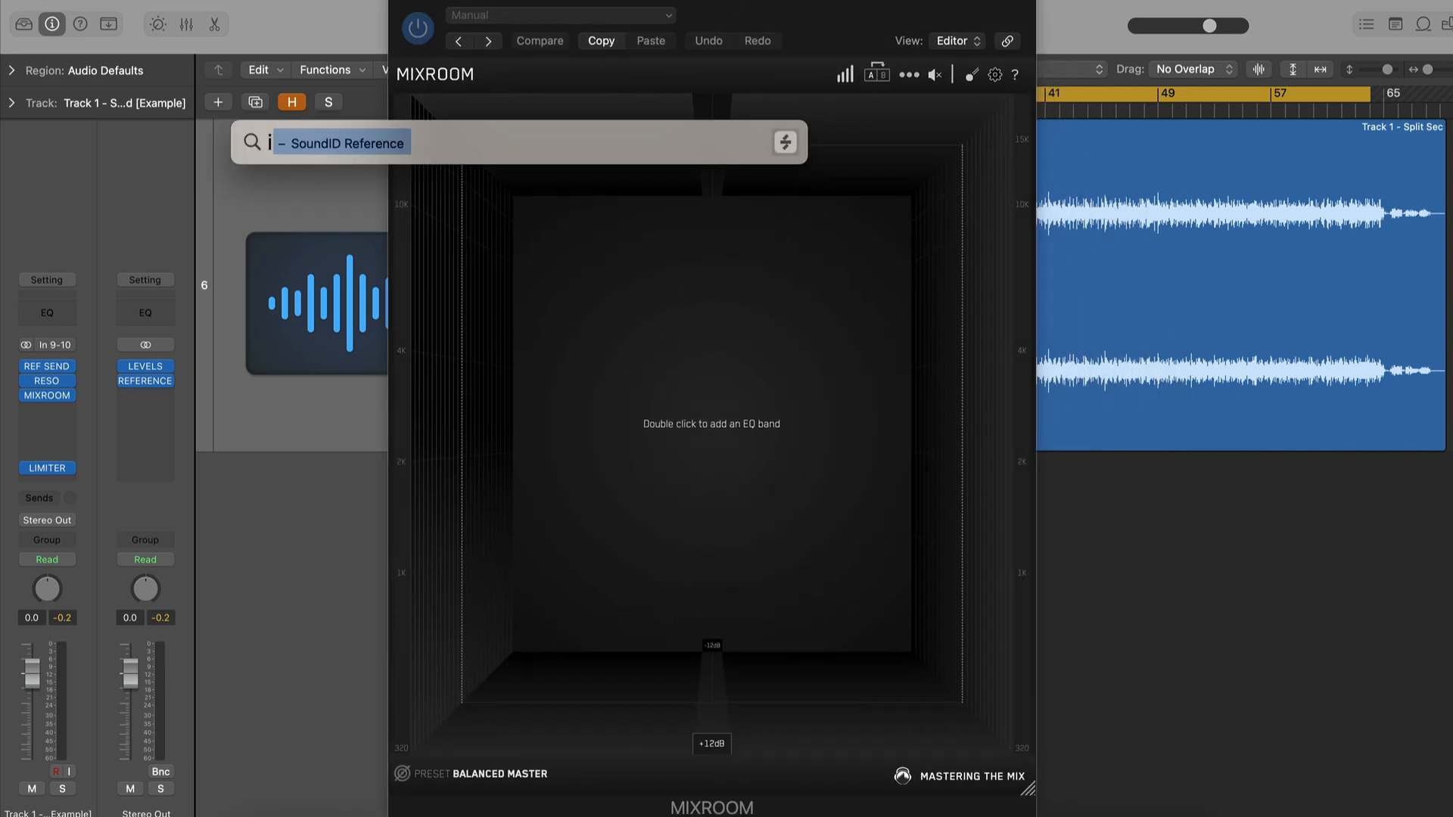
type("if i'm lucky")
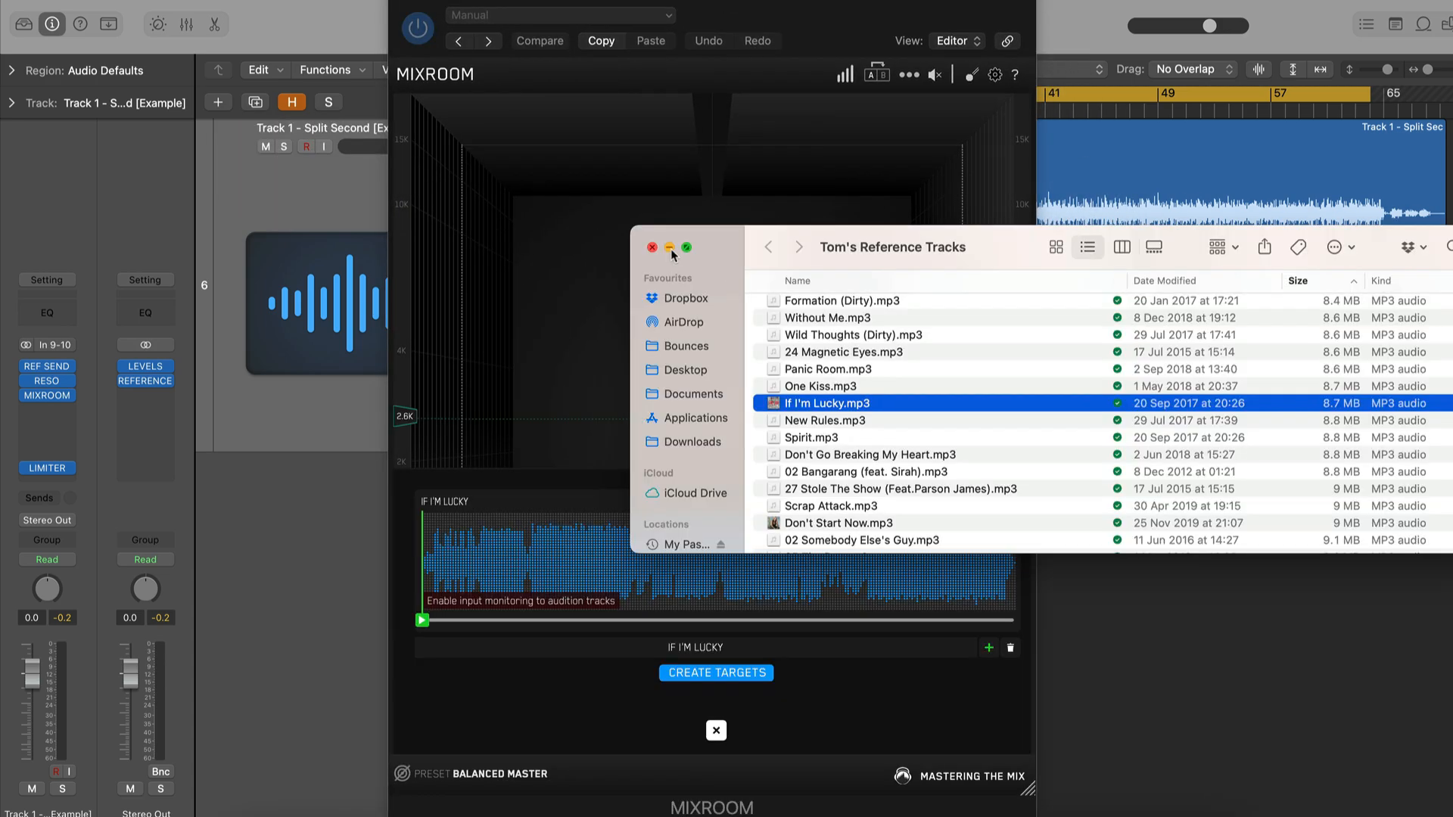
key("super+m")
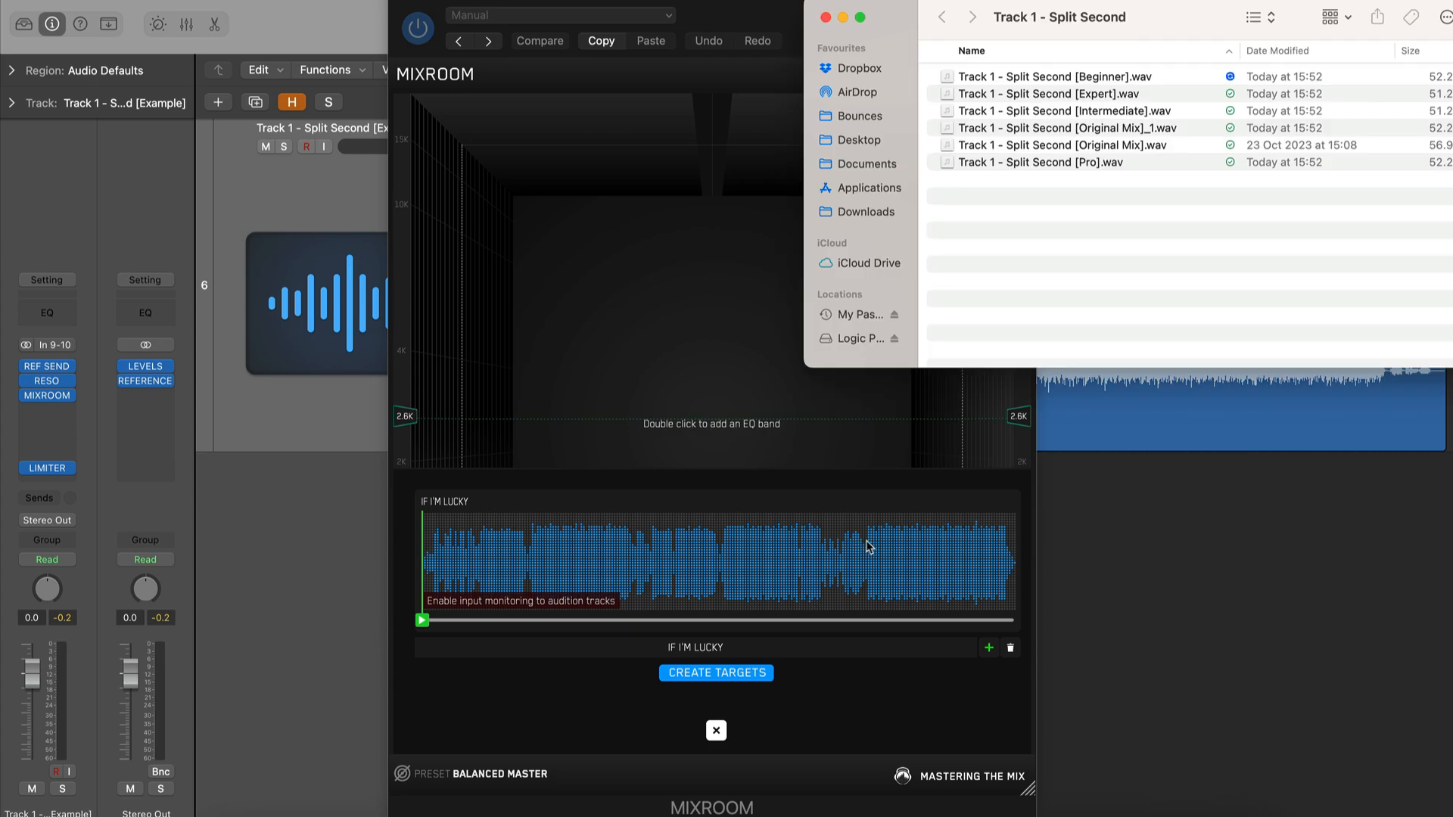
left_click(828, 16)
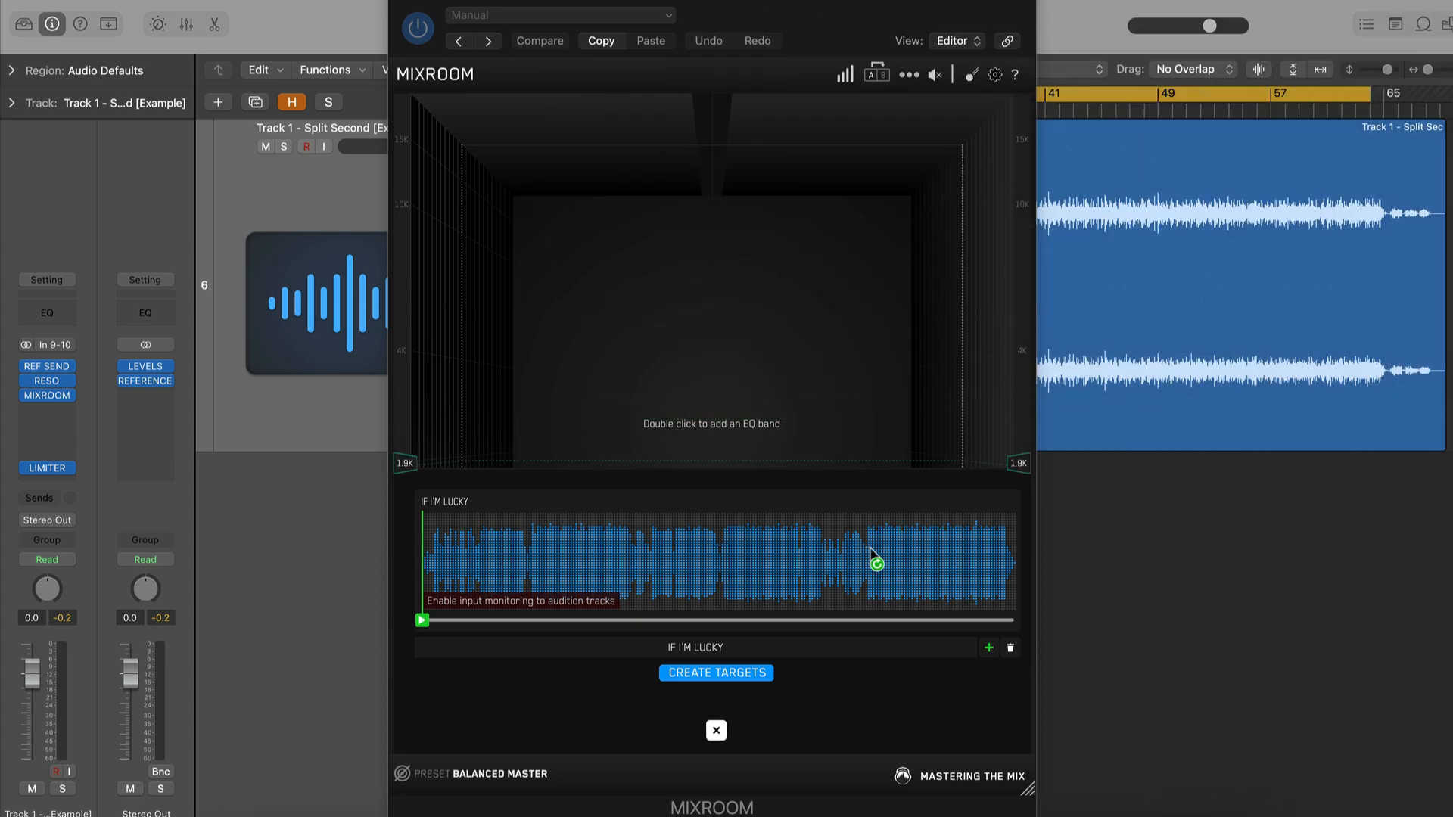
left_click_drag(868, 560, 1007, 545)
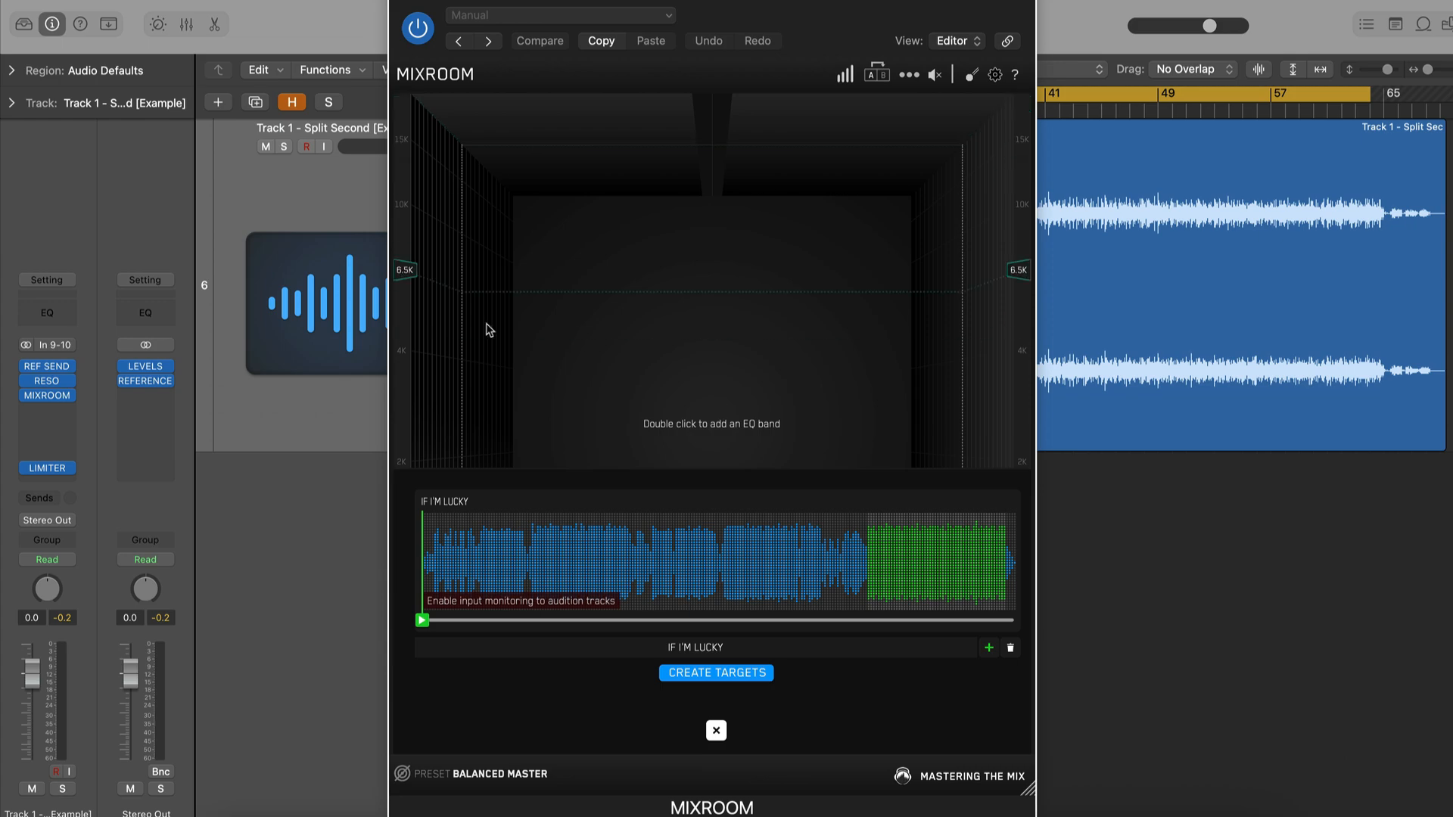
left_click(696, 674)
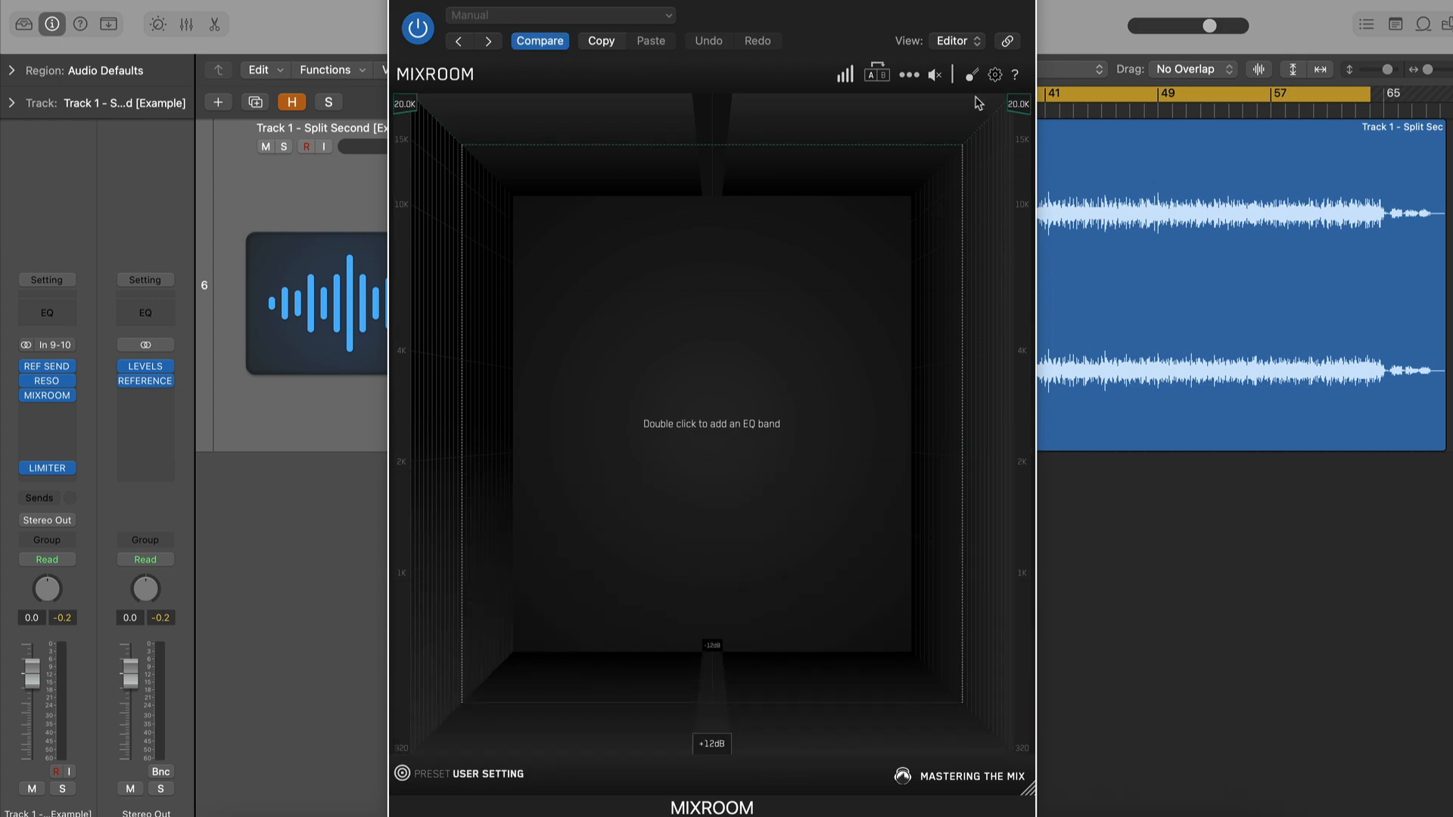
Play the loop and check the track's tonal balance against If I'm Lucky in REFERENCE 2, closing it when done
key("space")
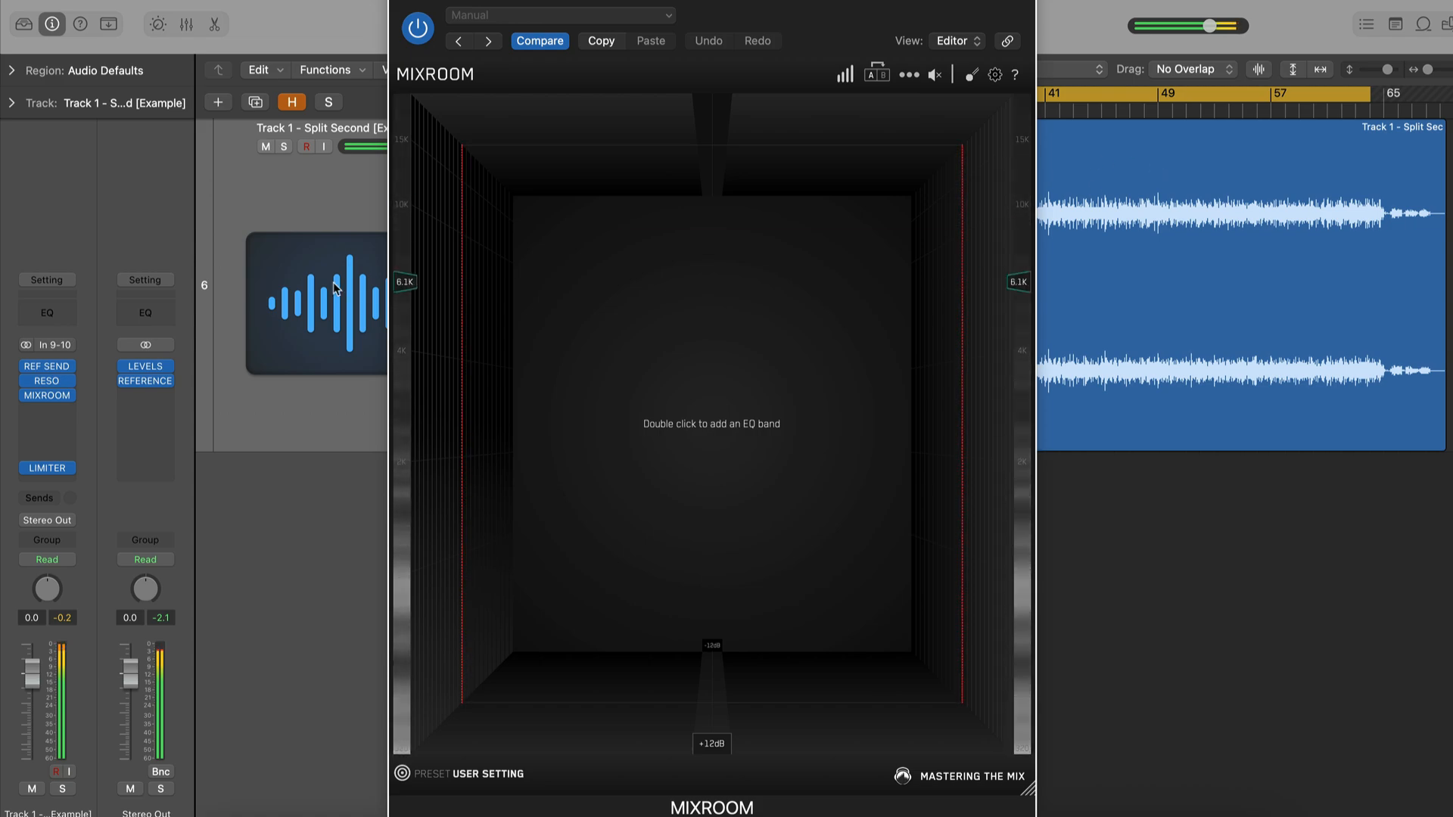
left_click(145, 381)
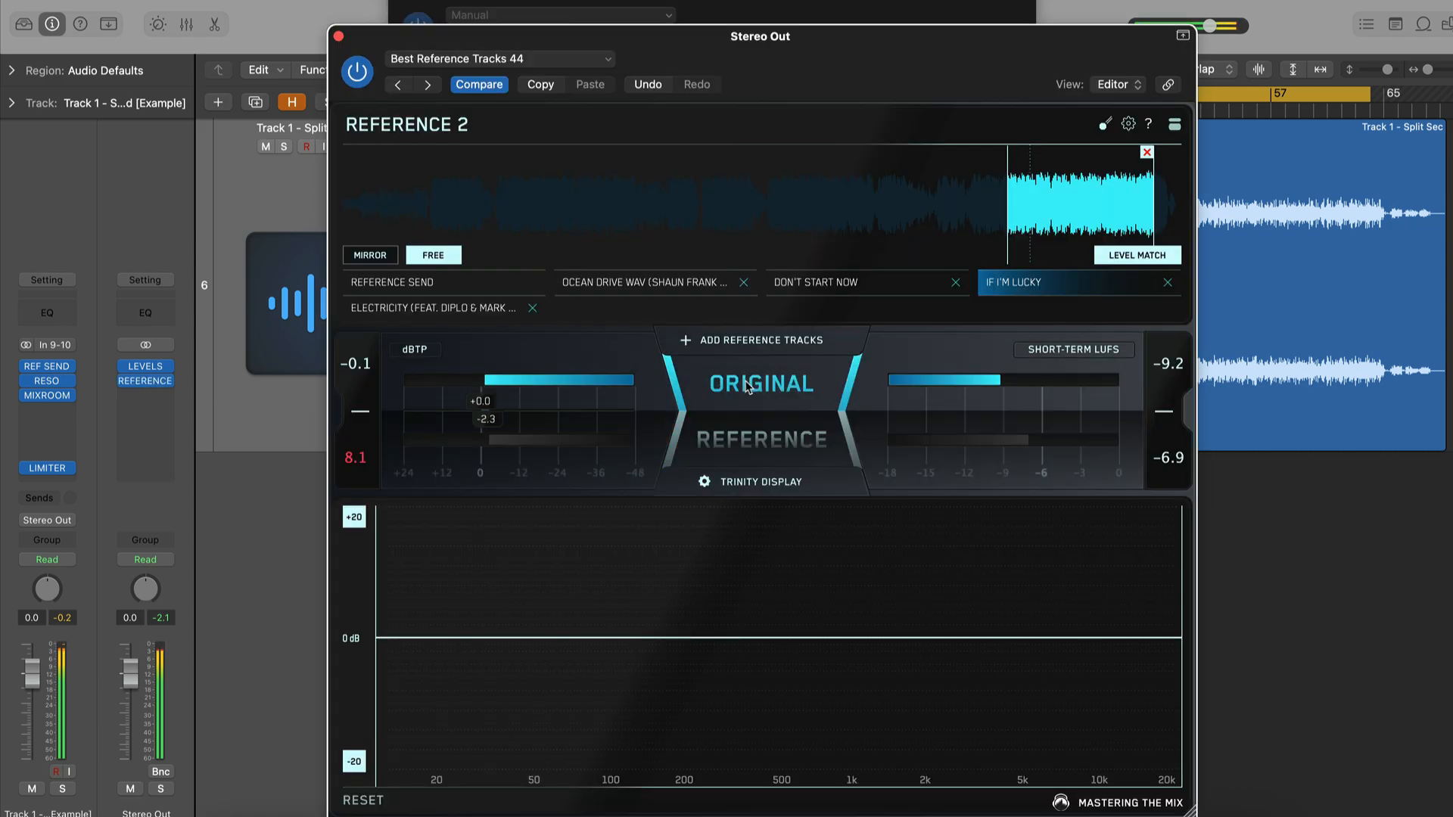
left_click(339, 37)
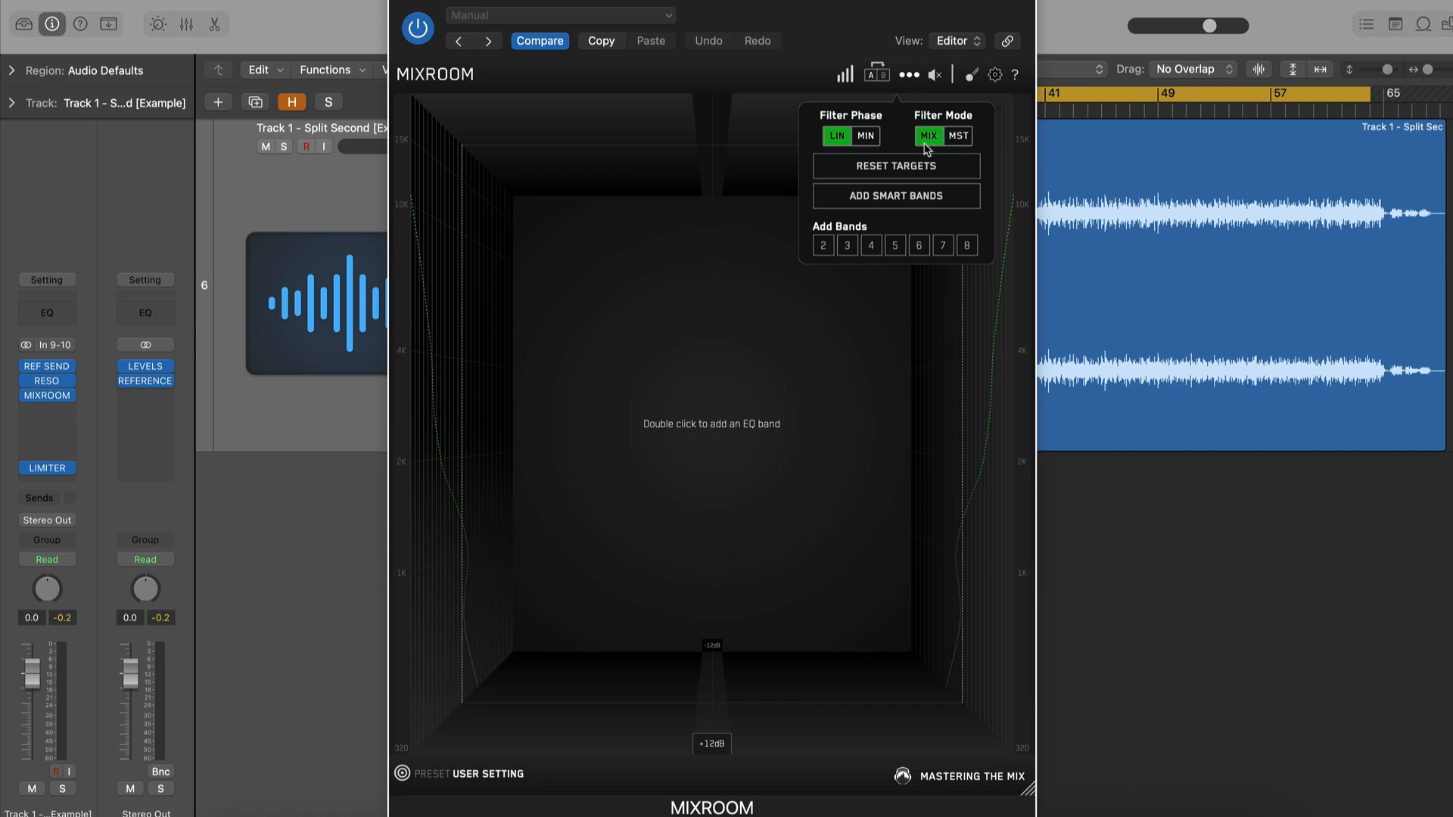
Add smart bands in MIXROOM and lower the 16360 Hz band's frequency to between the 4K and 10K marks
left_click(894, 195)
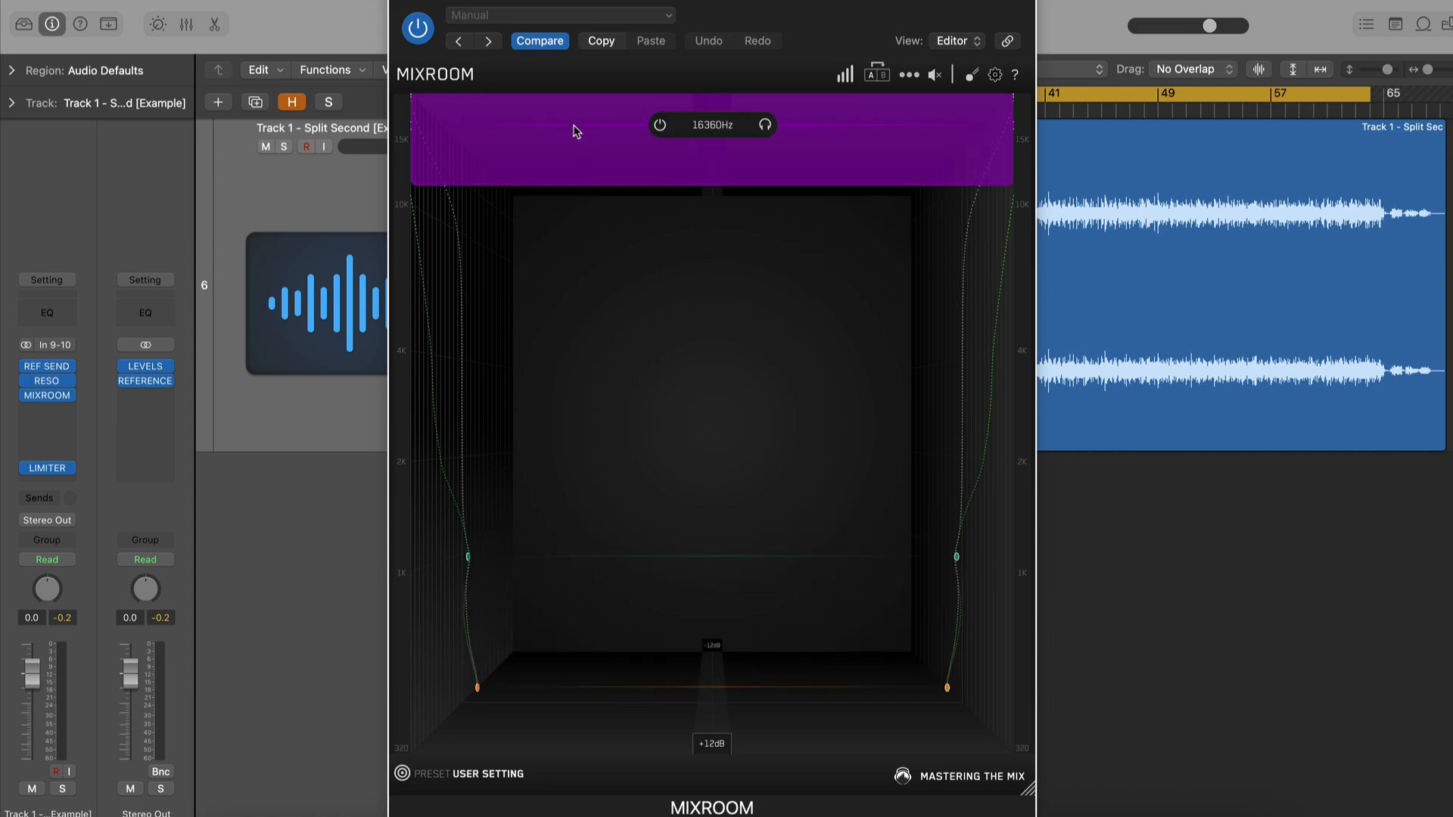
left_click_drag(573, 131, 570, 273)
Add an EQ band at 2400 Hz, boost it towards the target curve, and fine-tune the adjacent lower band
left_click(522, 431)
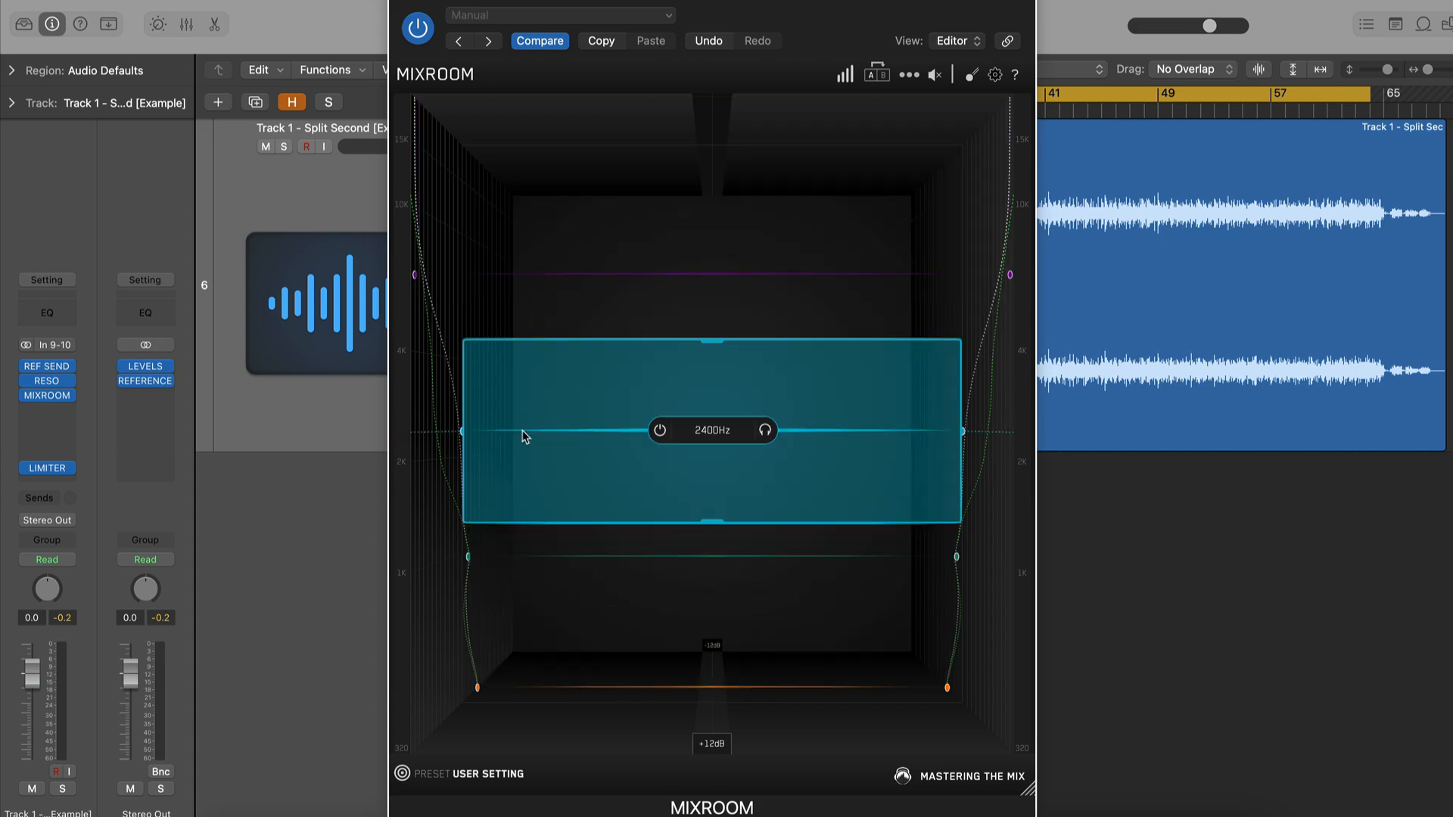
scroll(563, 421, "up", 5)
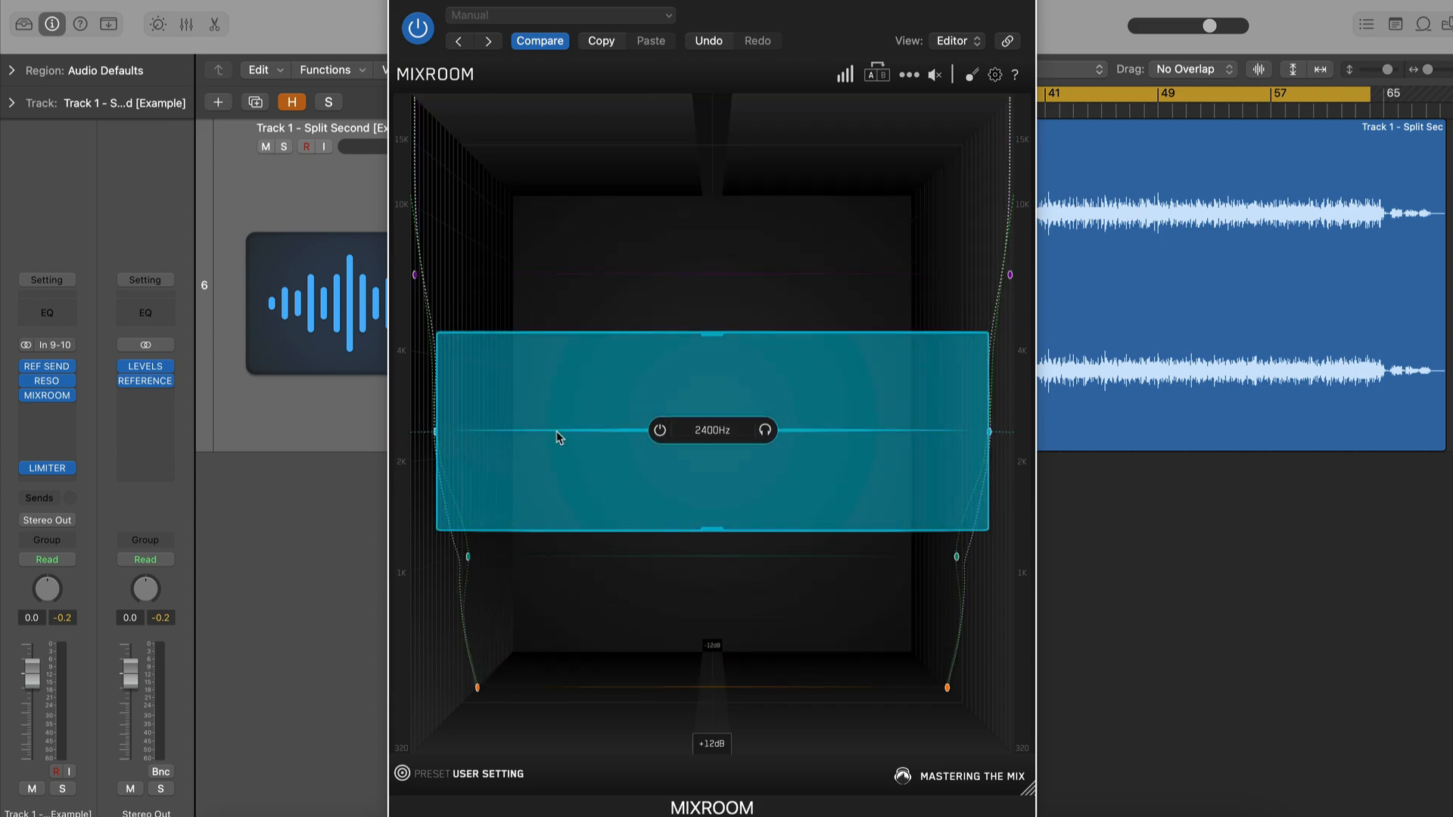
left_click_drag(556, 430, 579, 542)
left_click_drag(710, 587, 712, 602)
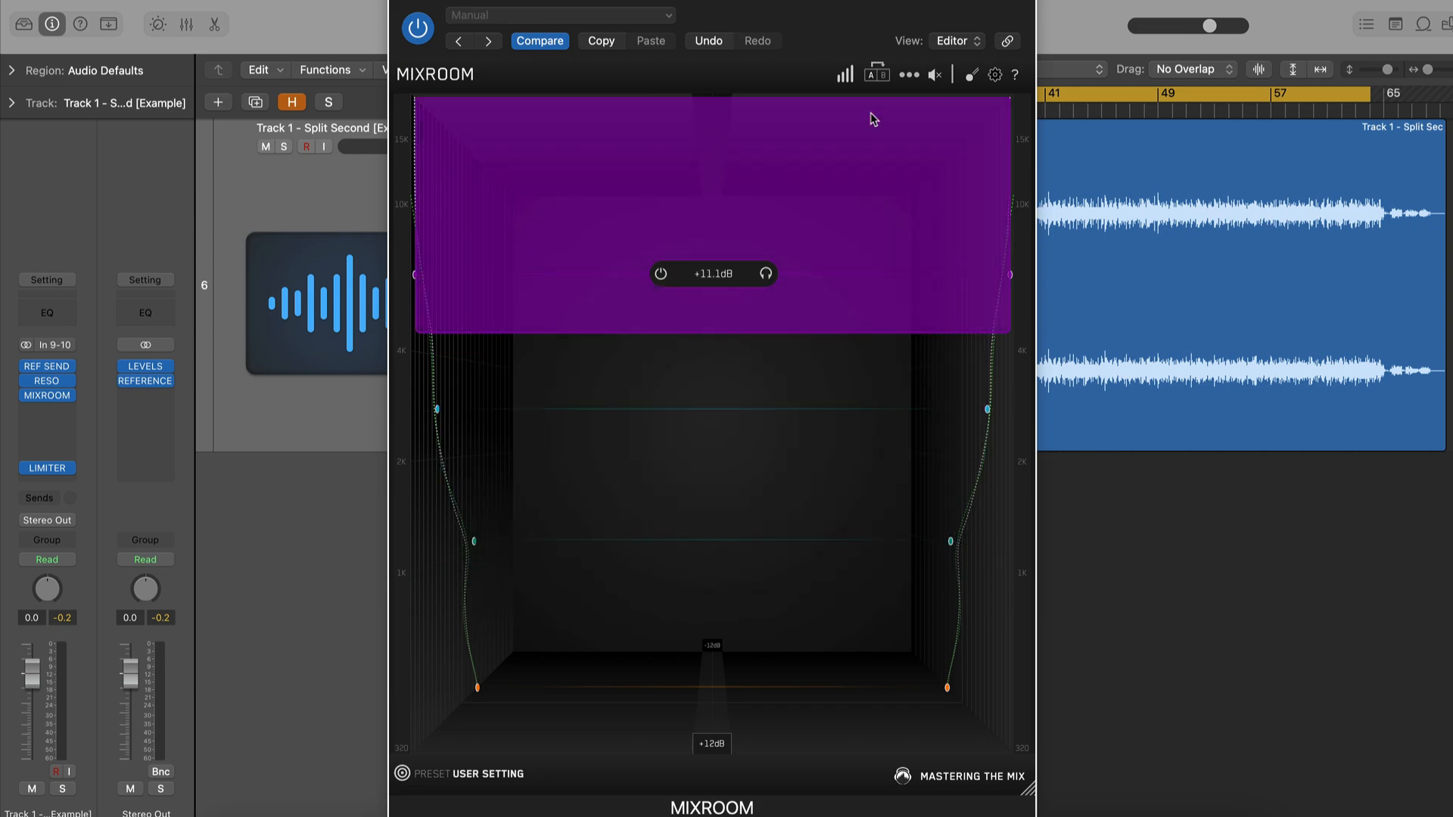
Play the loop and toggle MIXROOM's bypass on and off to hear the track with and without its EQ bands
mouse_move(935, 82)
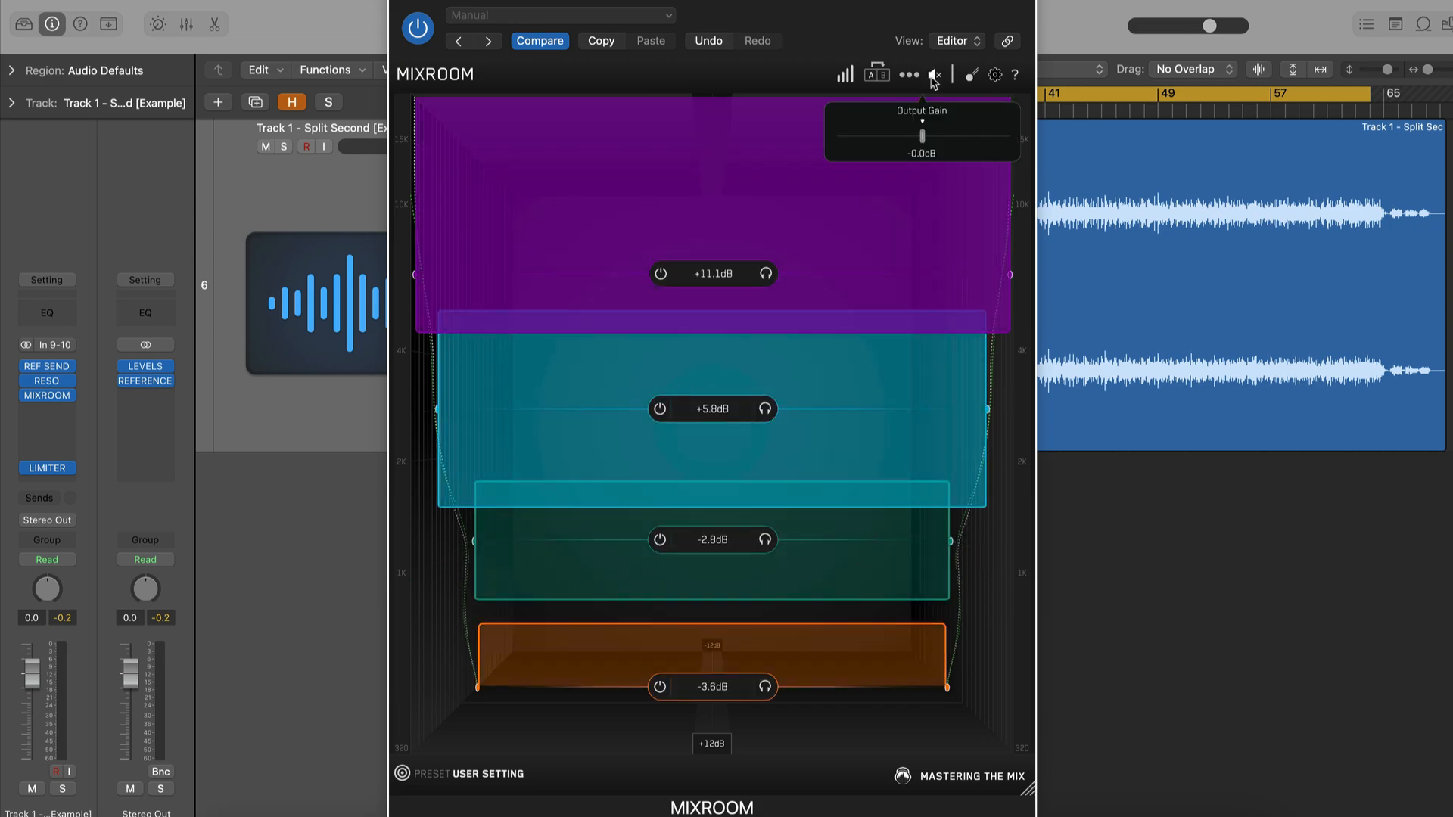
key("space")
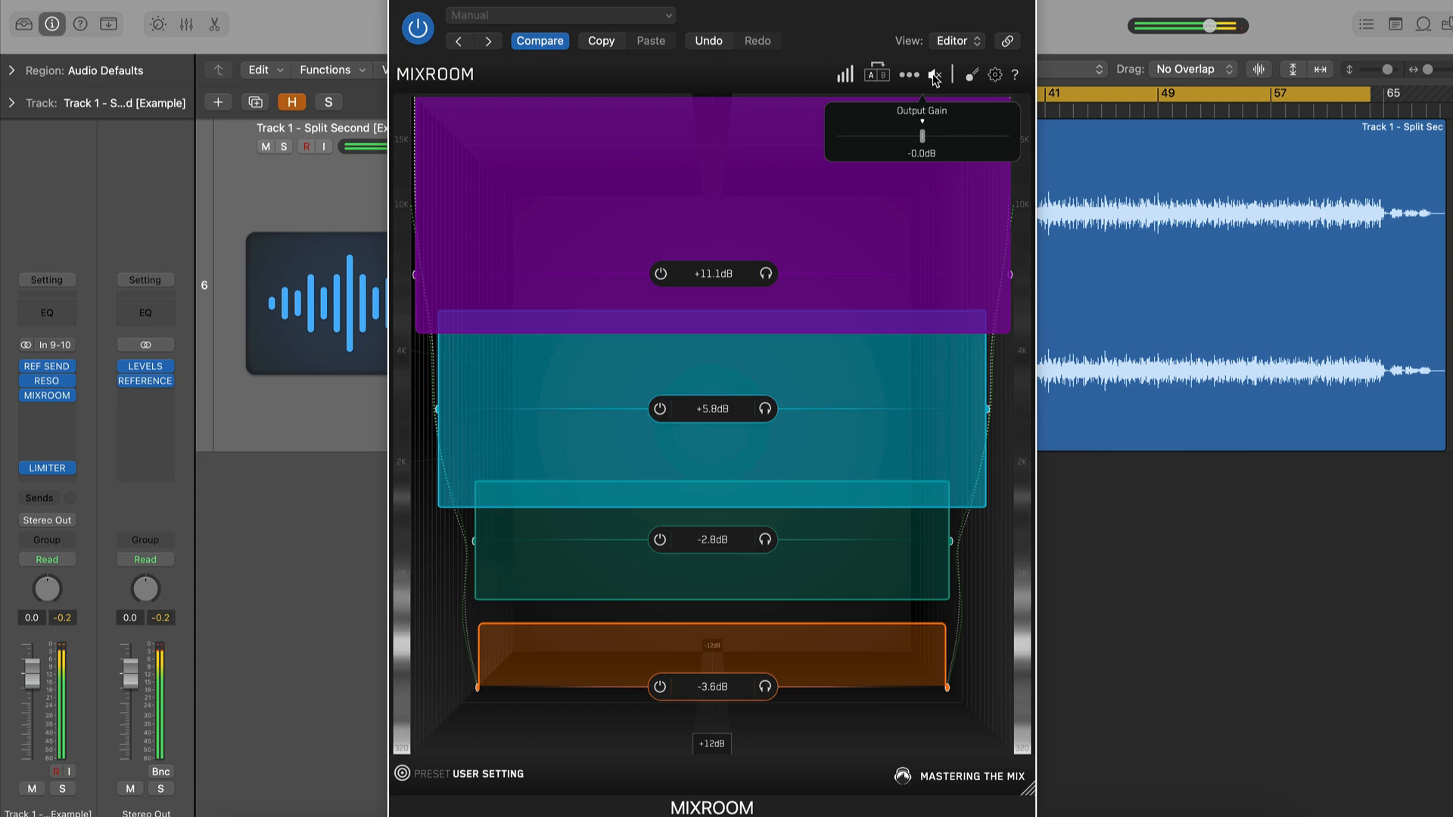
left_click(934, 75)
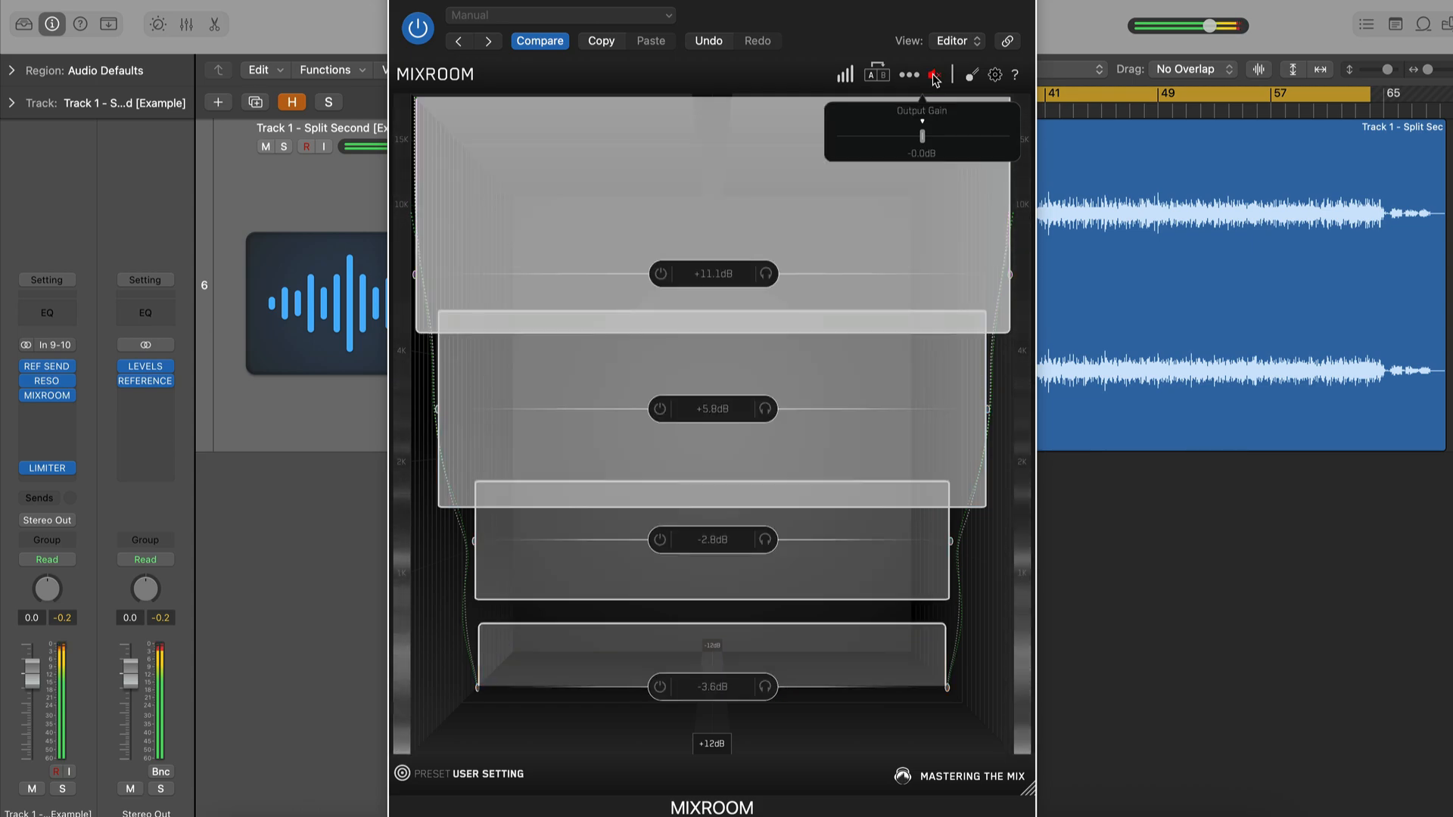
left_click(935, 75)
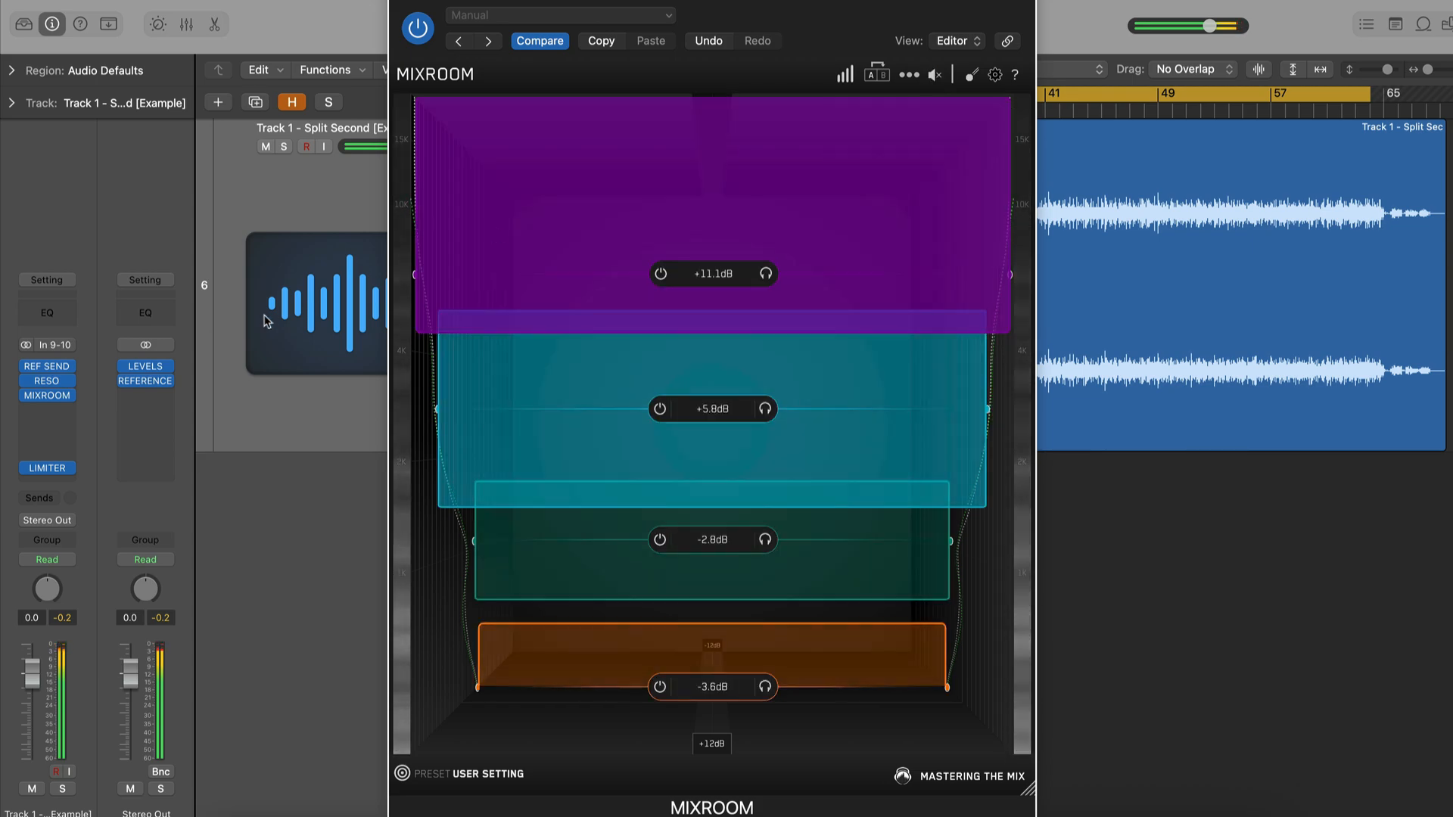
Open REFERENCE 2 and switch repeatedly between the original and If I'm Lucky to compare their tonal balance
left_click(145, 380)
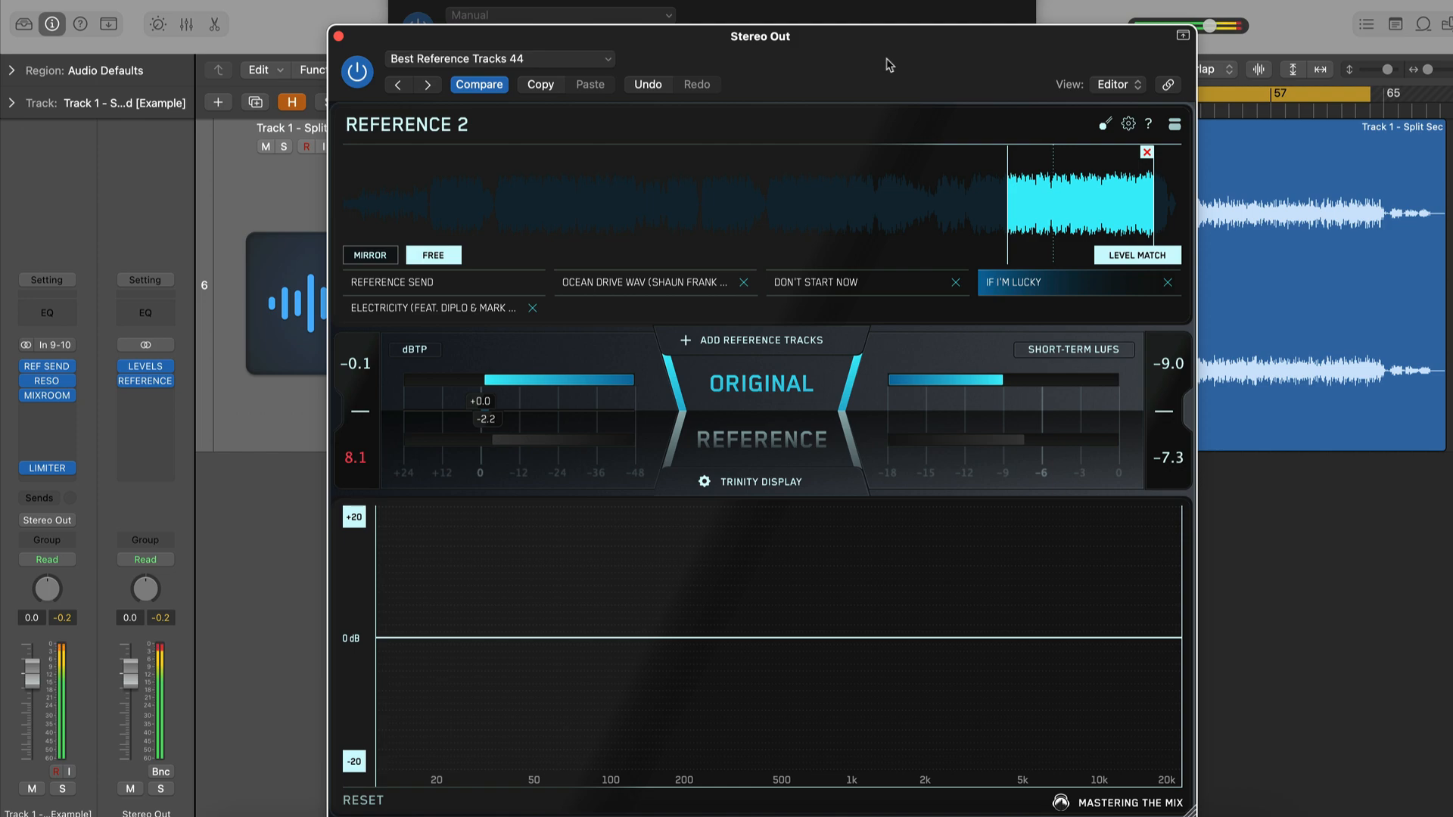
left_click(801, 375)
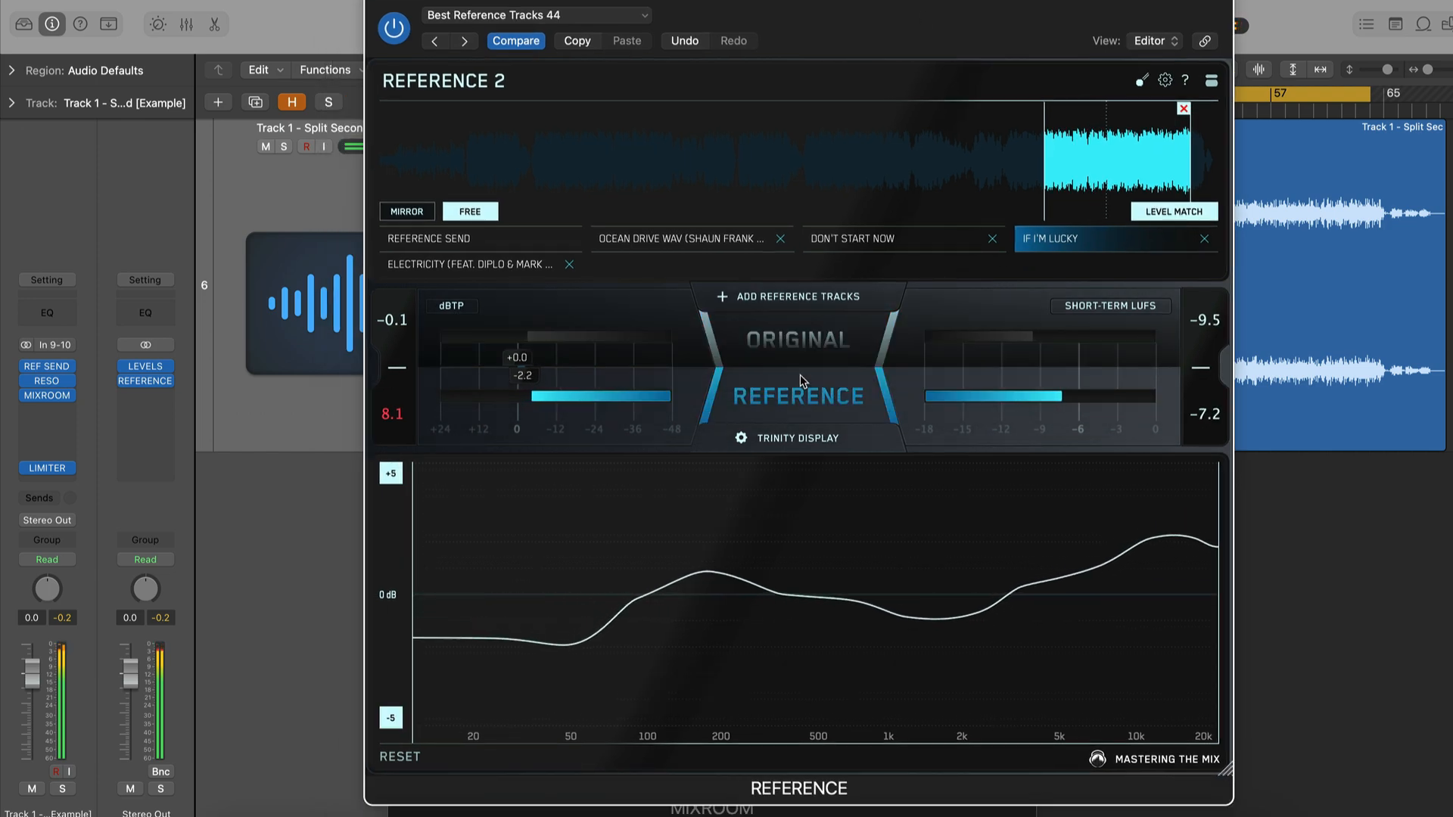
left_click(800, 375)
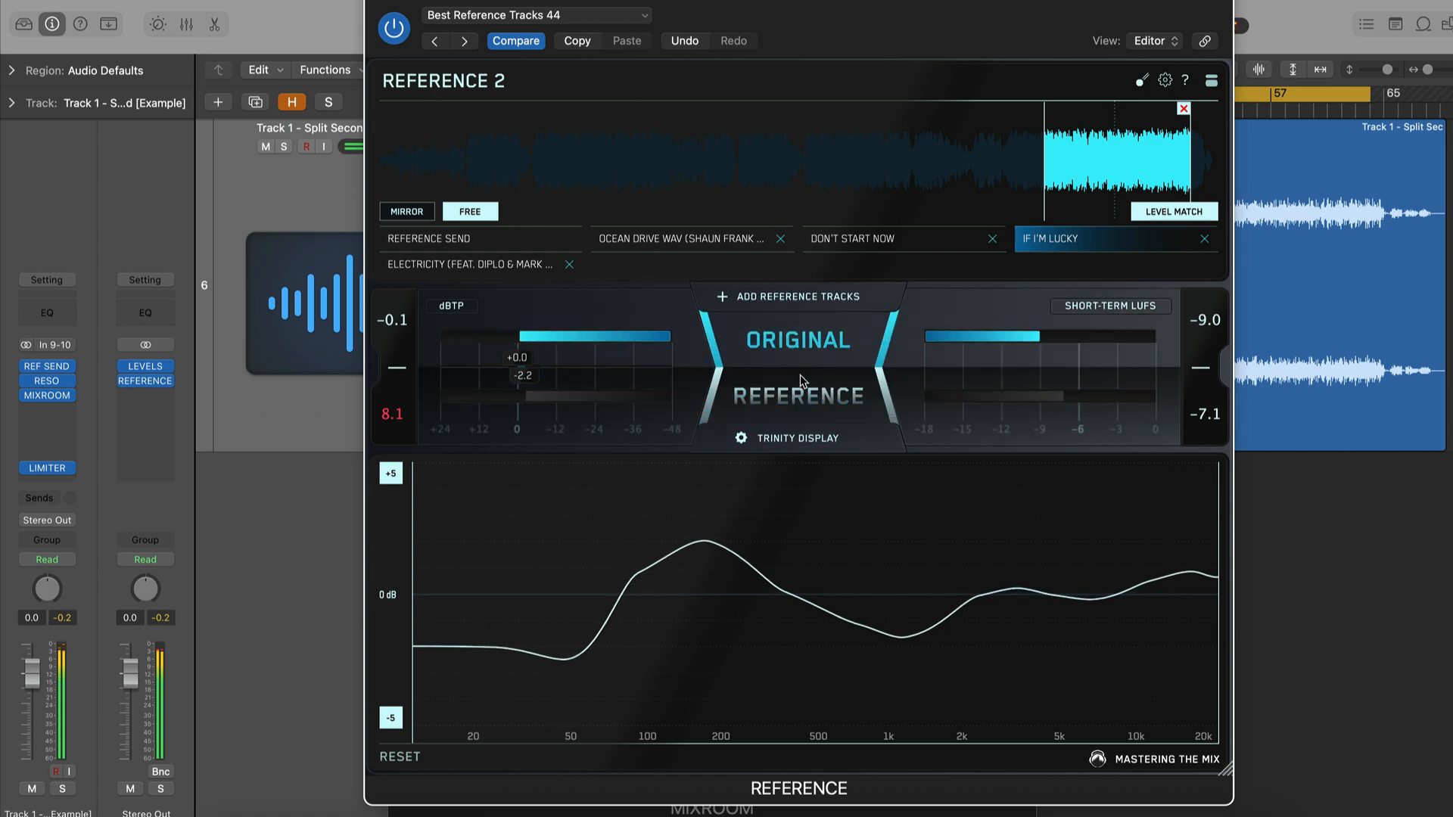
left_click(801, 375)
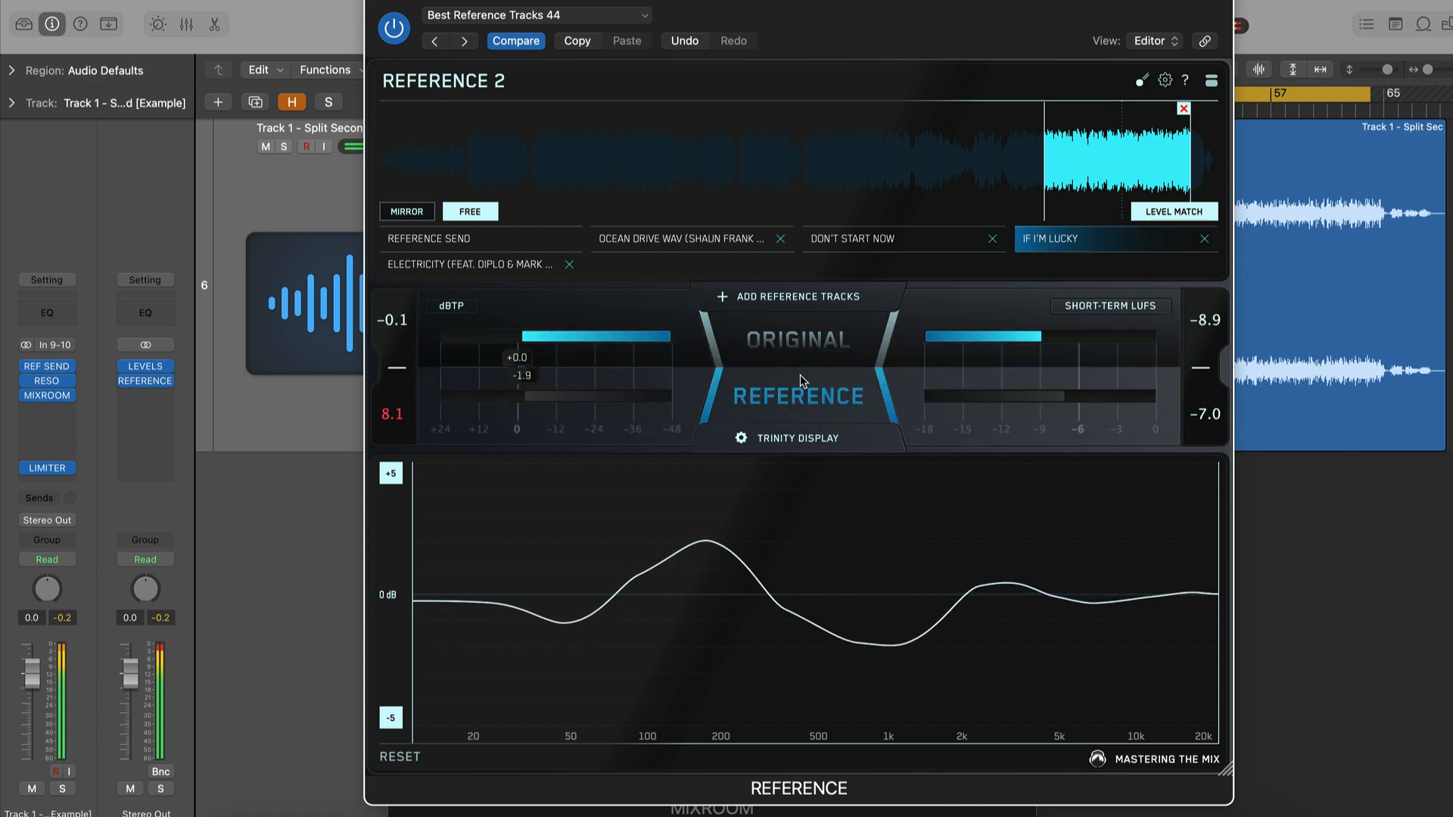
left_click(801, 374)
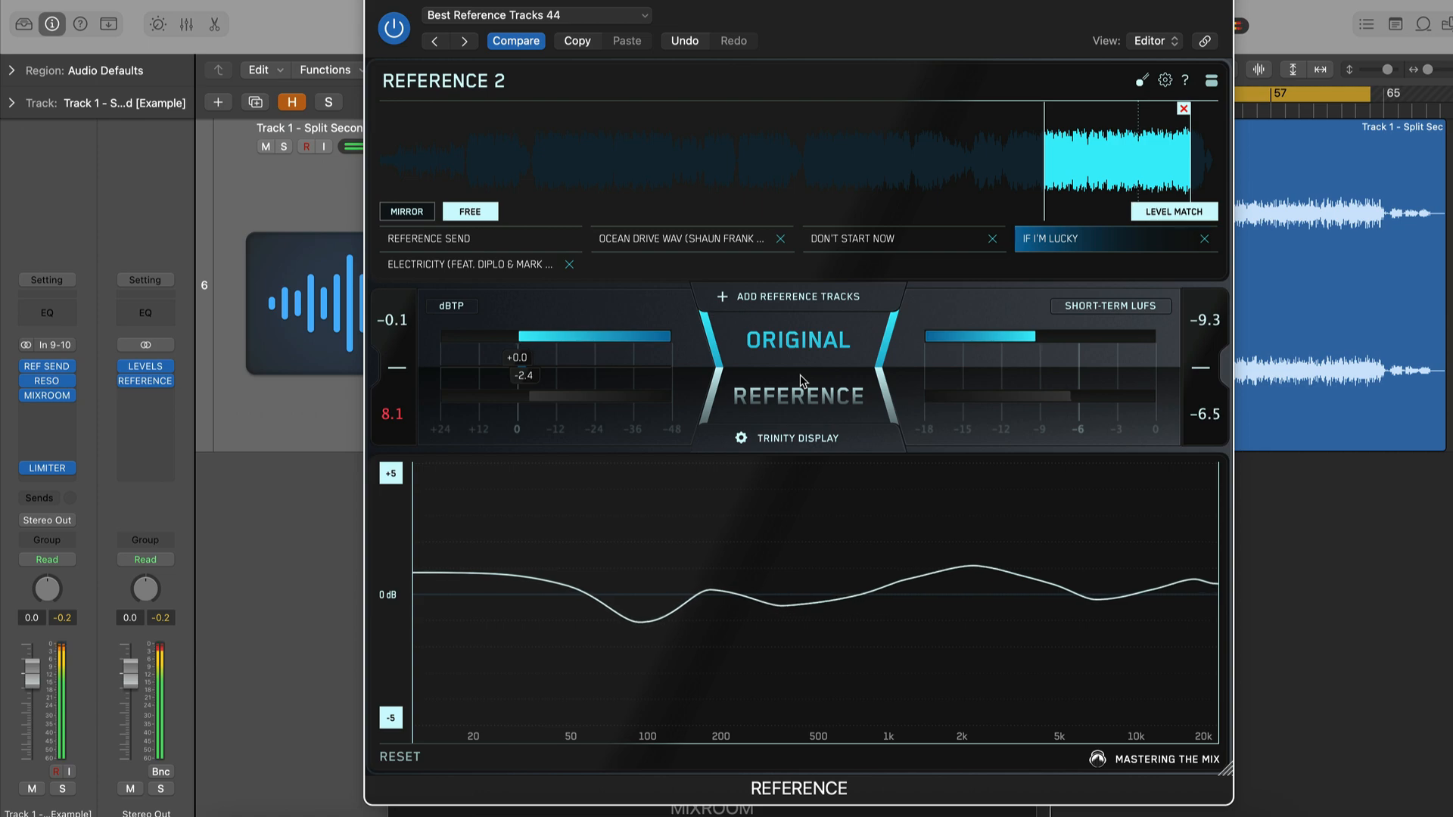
left_click(800, 375)
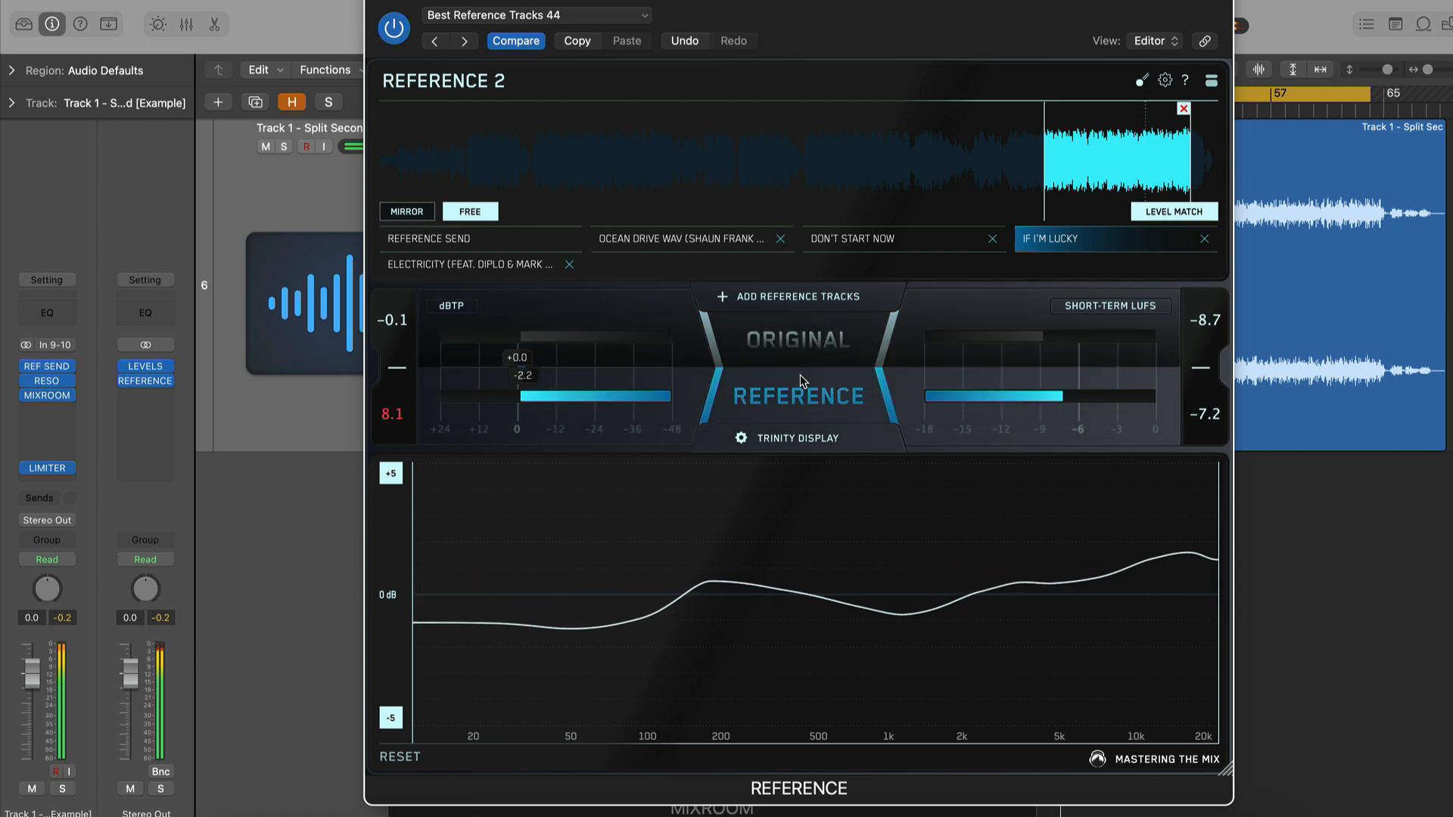
left_click(801, 375)
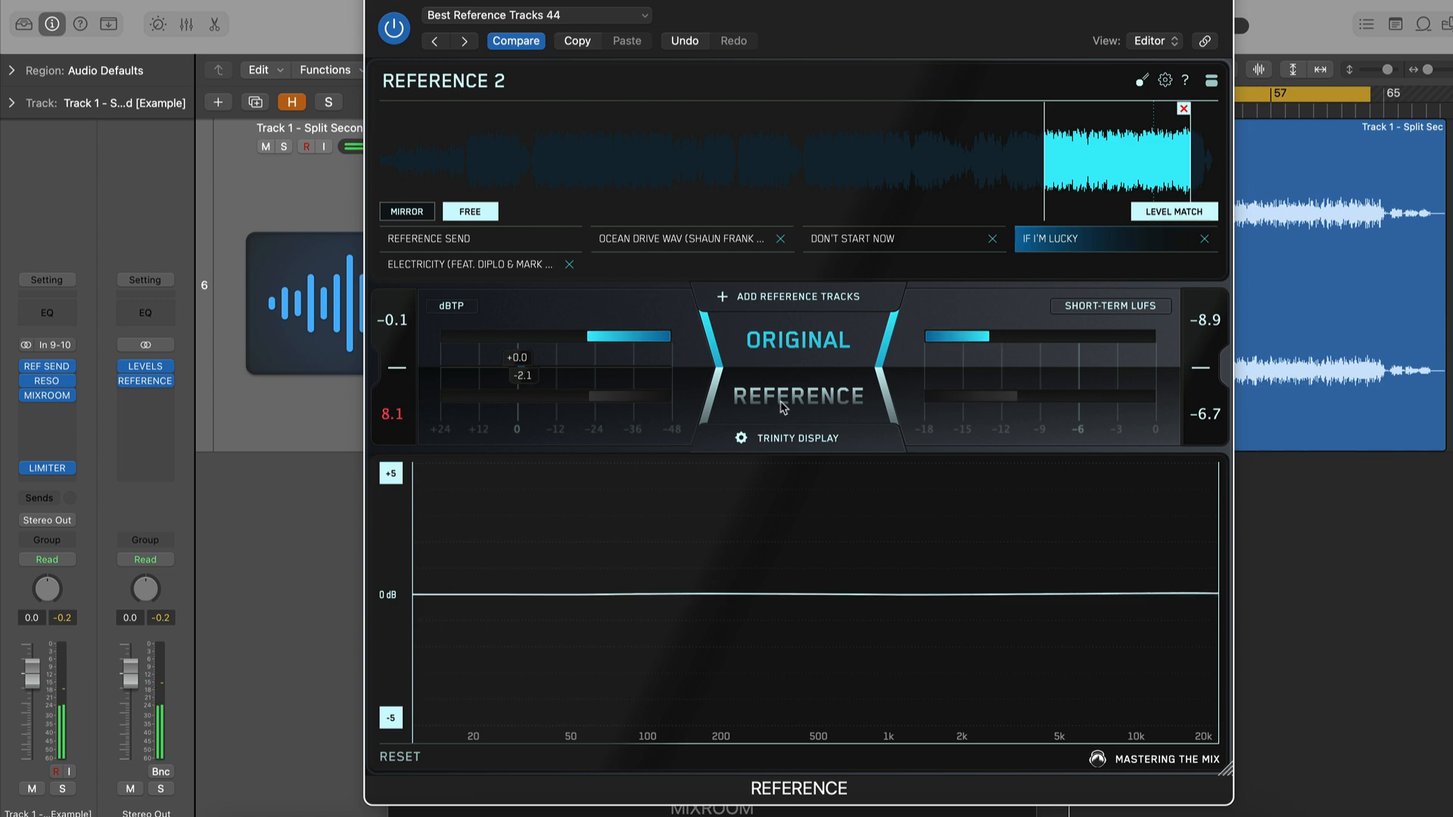
Compare the processed loop with the Reference Send signal in REFERENCE 2, closing both REFERENCE and MIXROOM when done
left_click(521, 248)
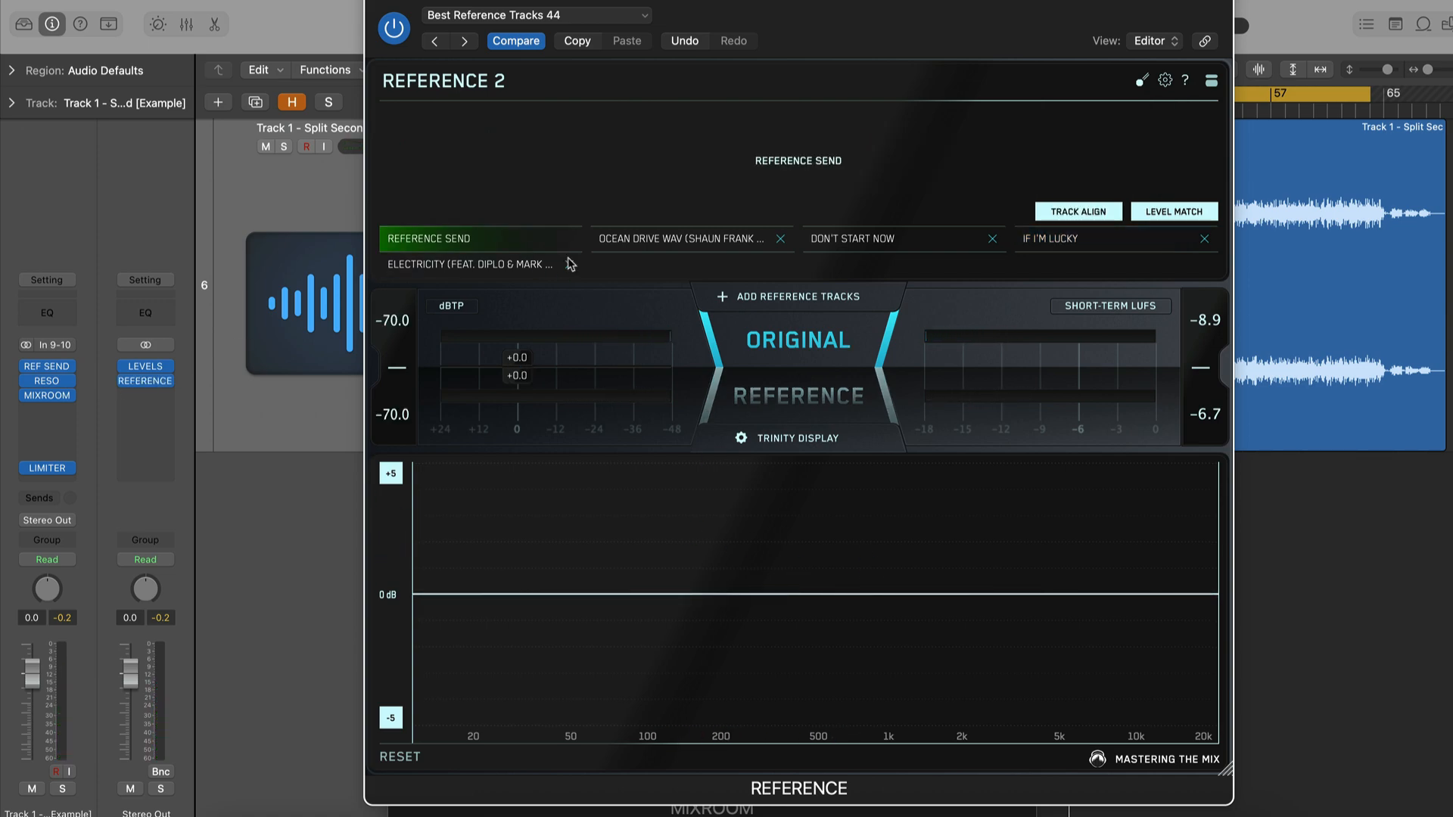
key("space")
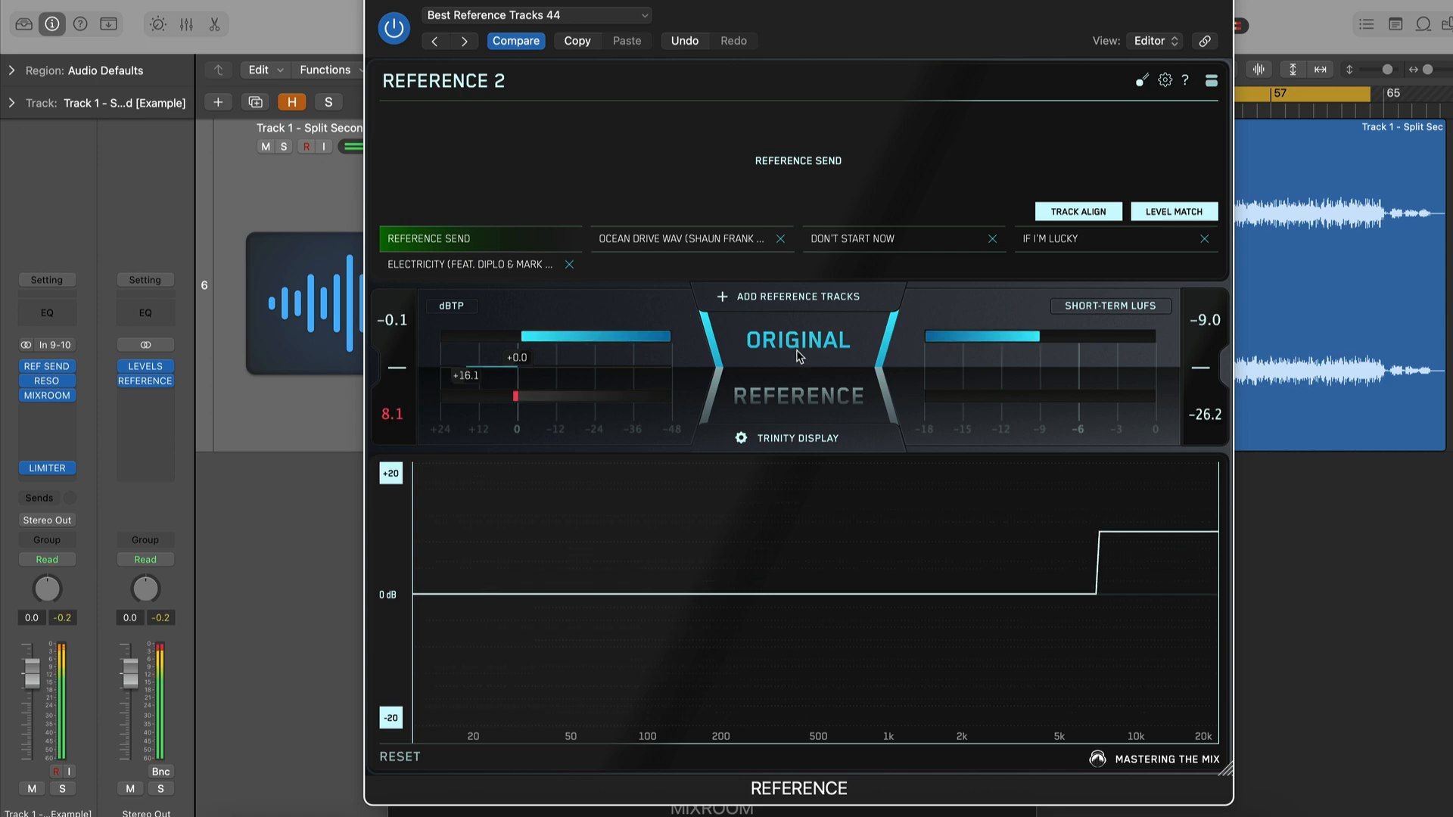
left_click(798, 356)
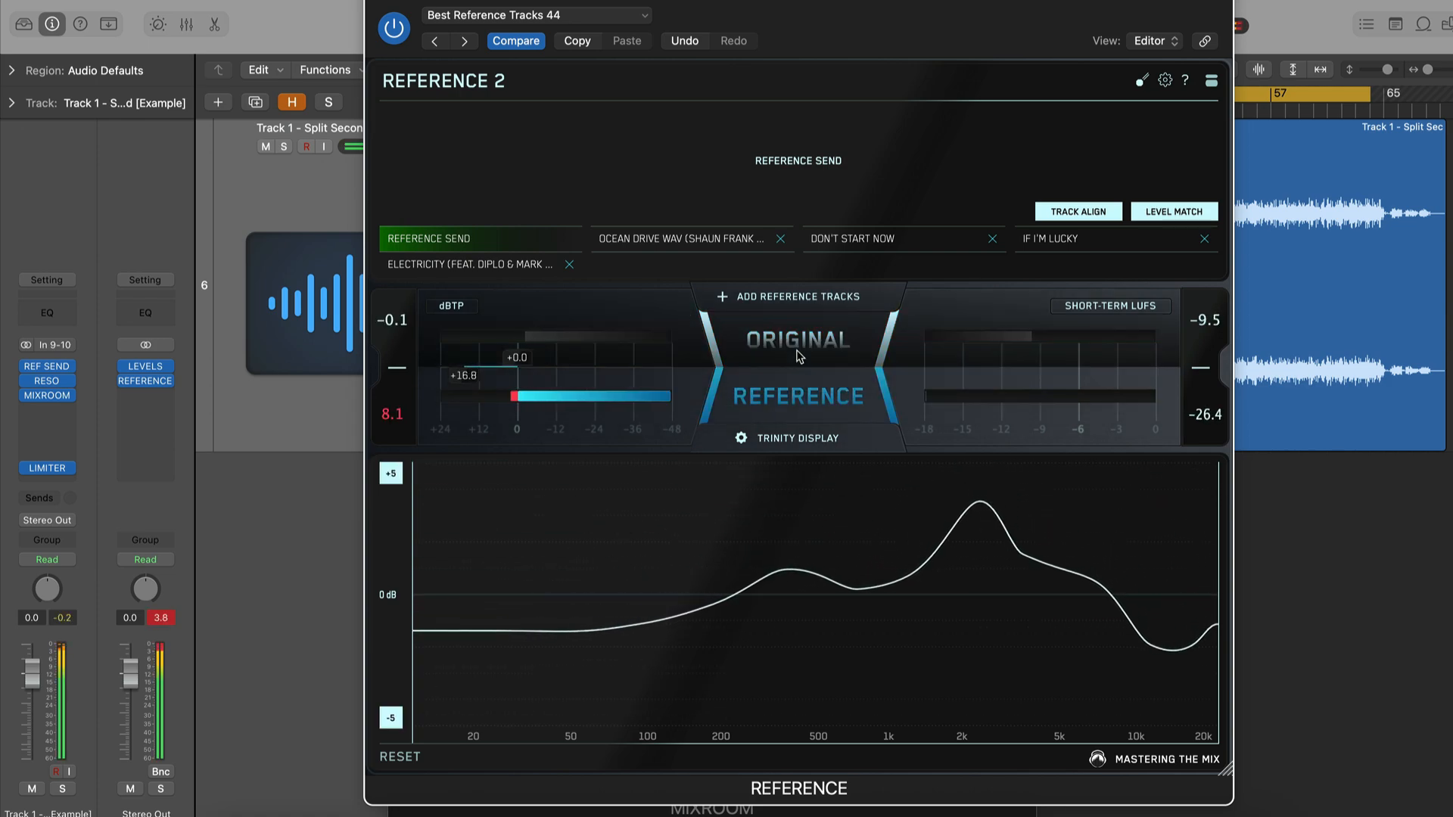
left_click(799, 356)
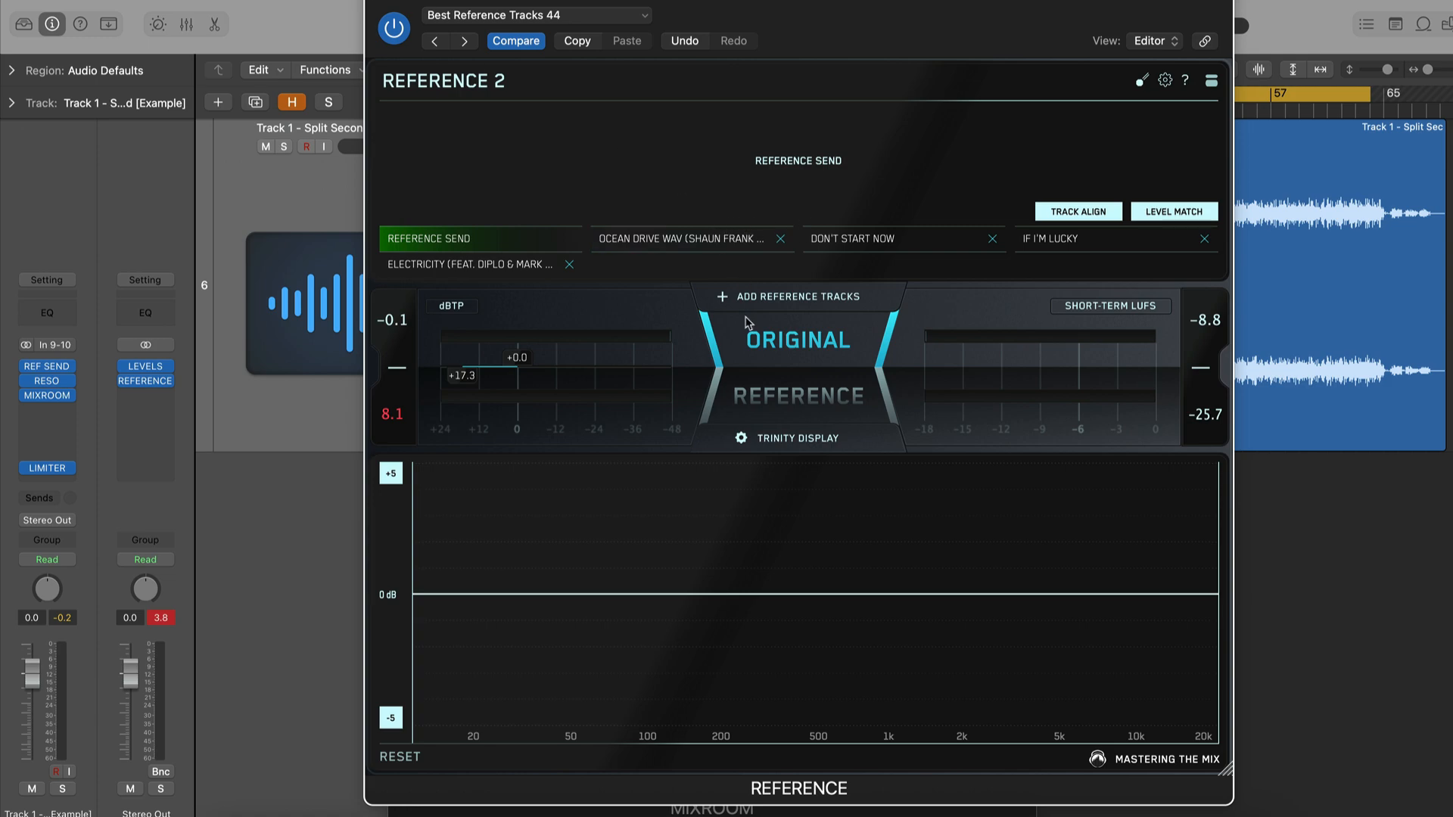
left_click(376, 5)
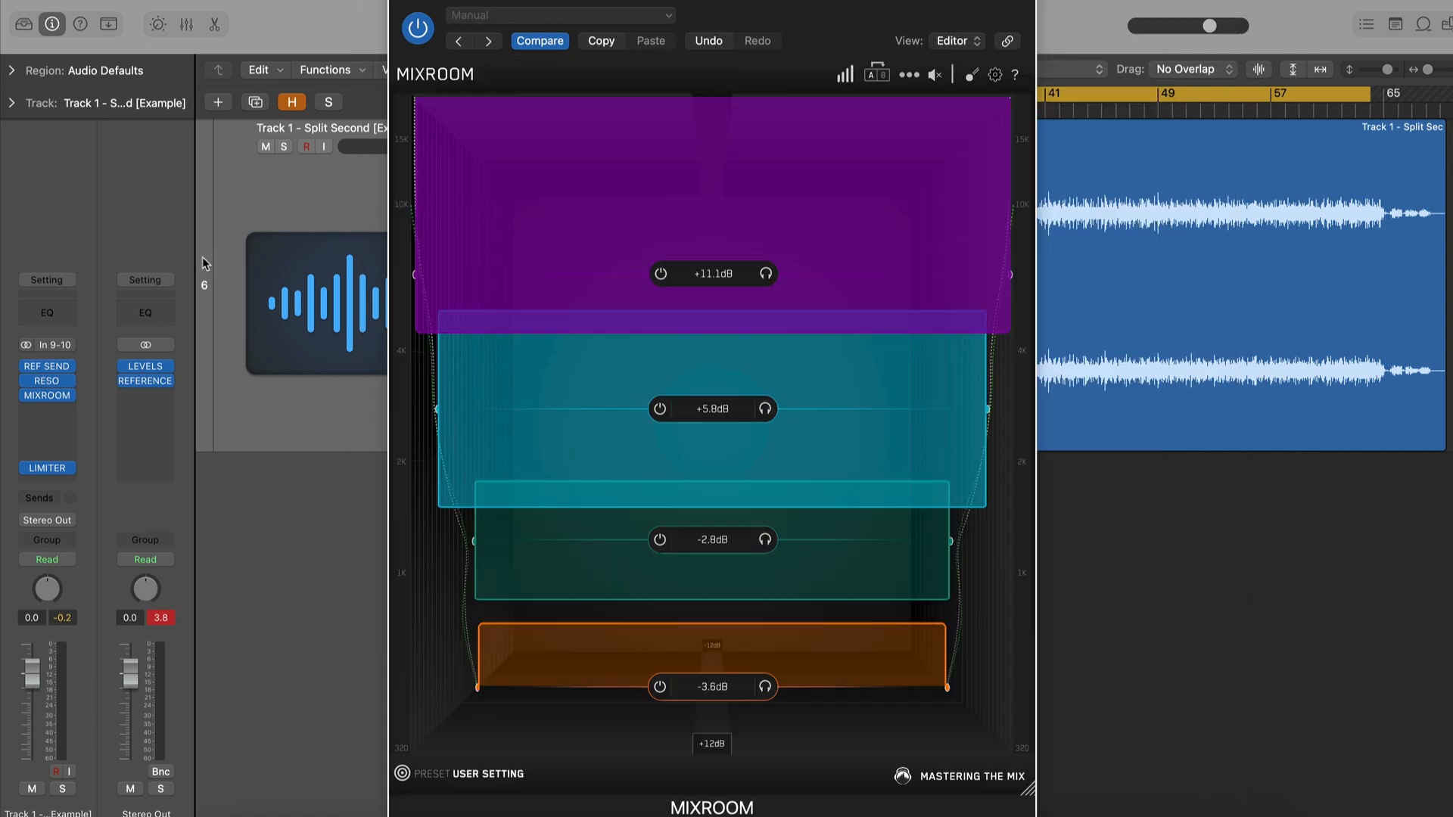
left_click(395, 6)
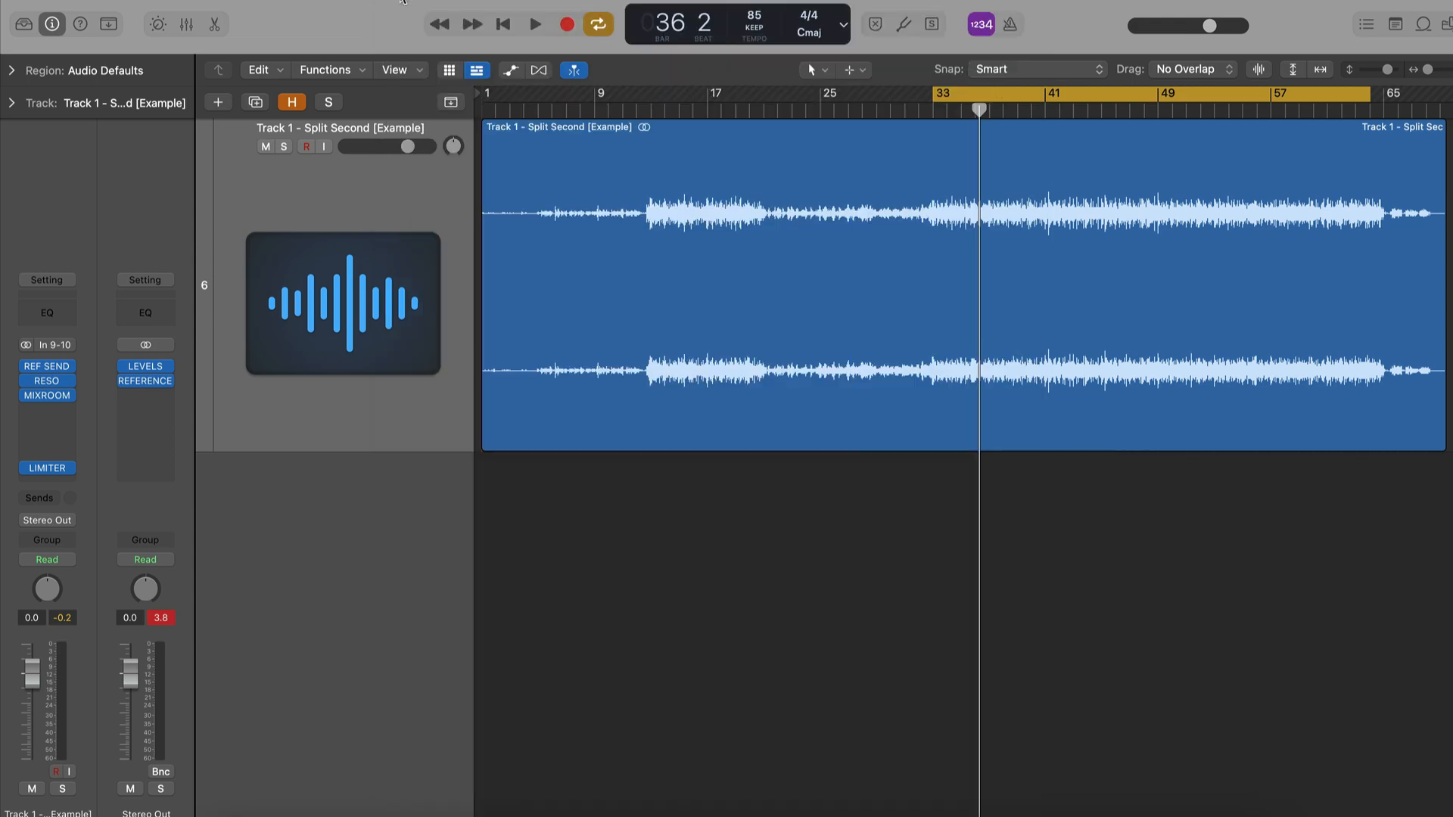
Insert a Compressor after MIXROOM on the track and turn off its Auto Gain
left_click(41, 295)
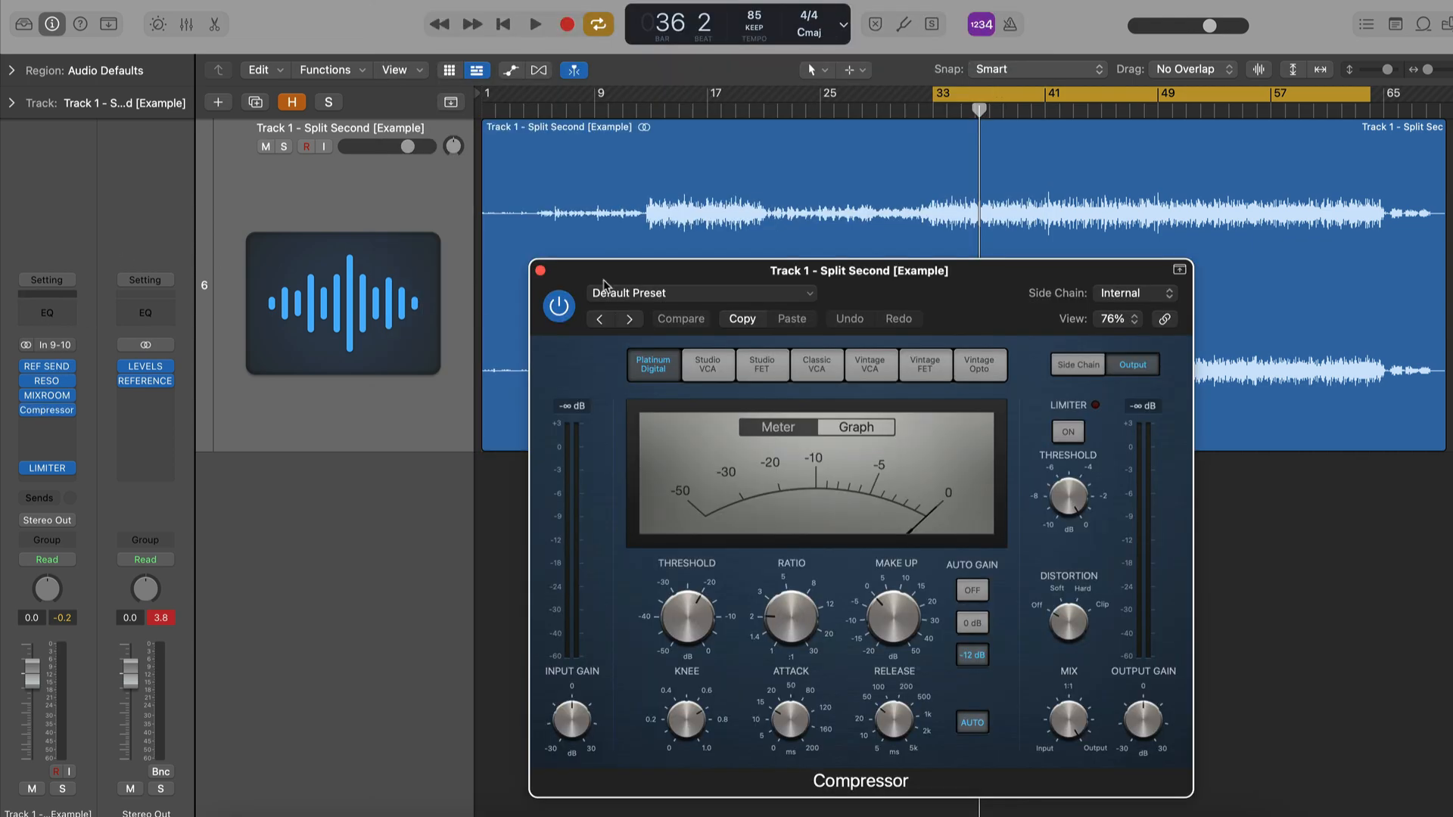
left_click_drag(604, 281, 373, 204)
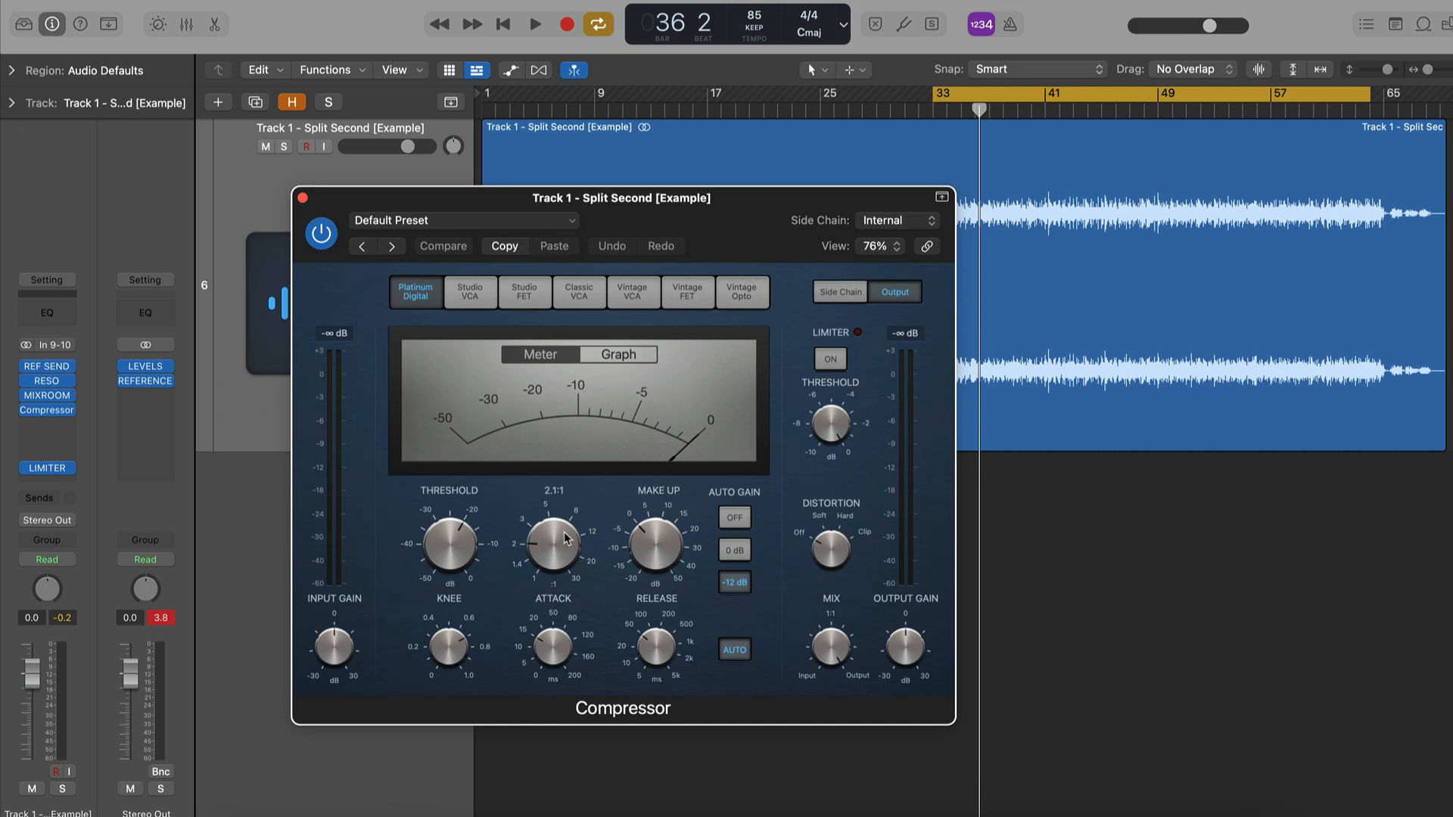
left_click(732, 518)
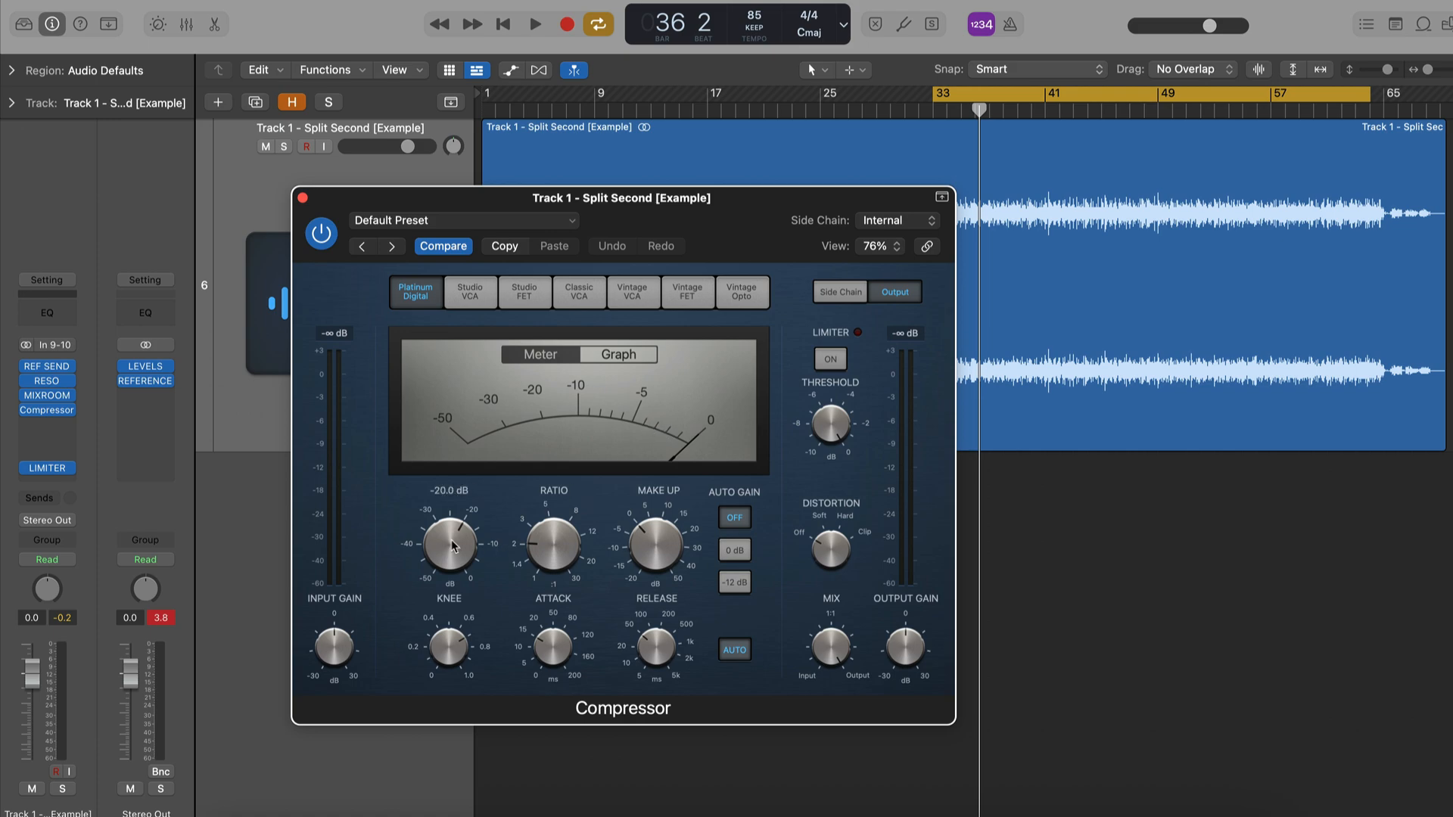
Play the loop, set the Compressor's threshold to about -19.5 dB, and turn off automatic release
key("space")
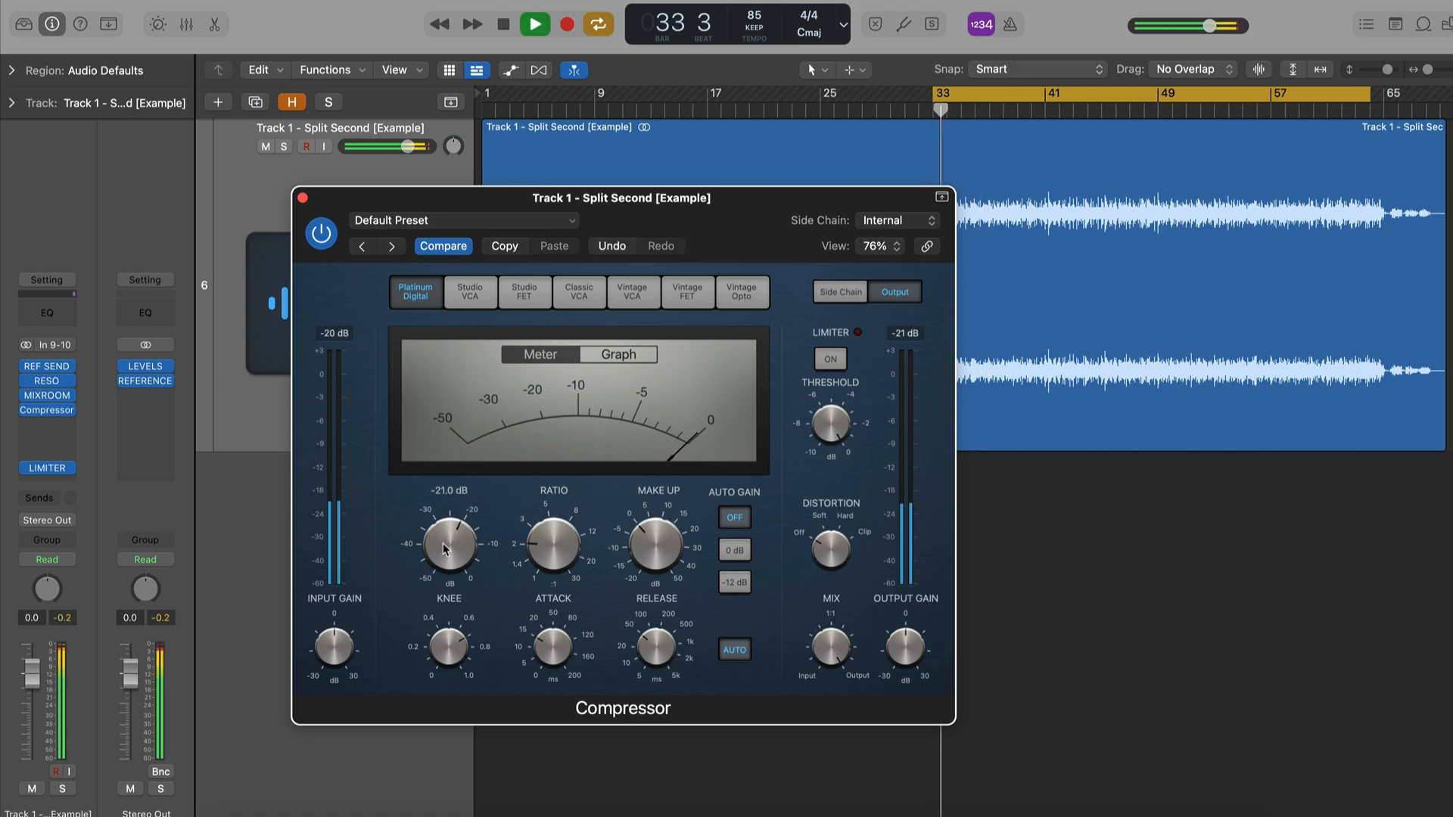
left_click_drag(445, 546, 446, 551)
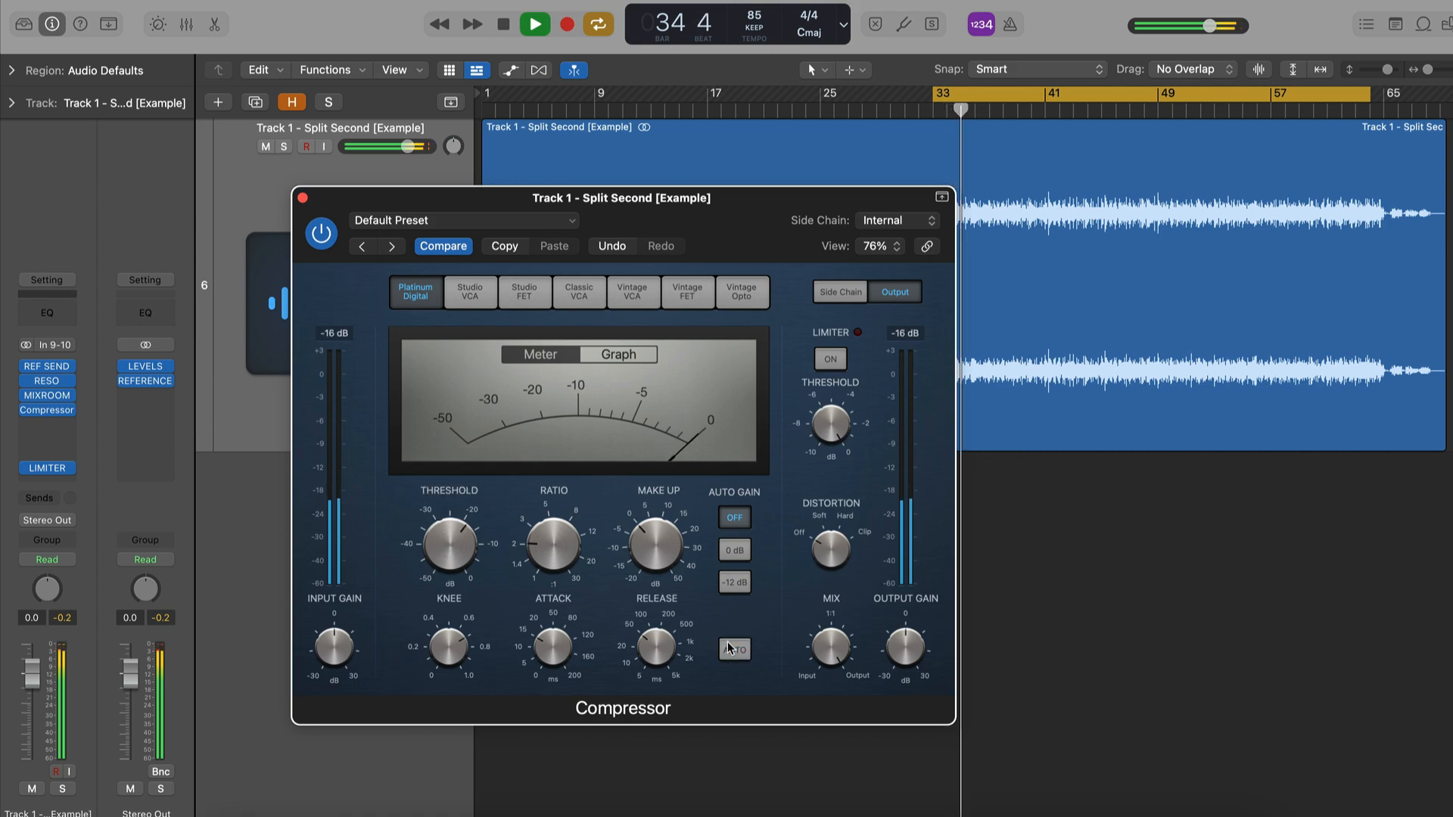
key("space")
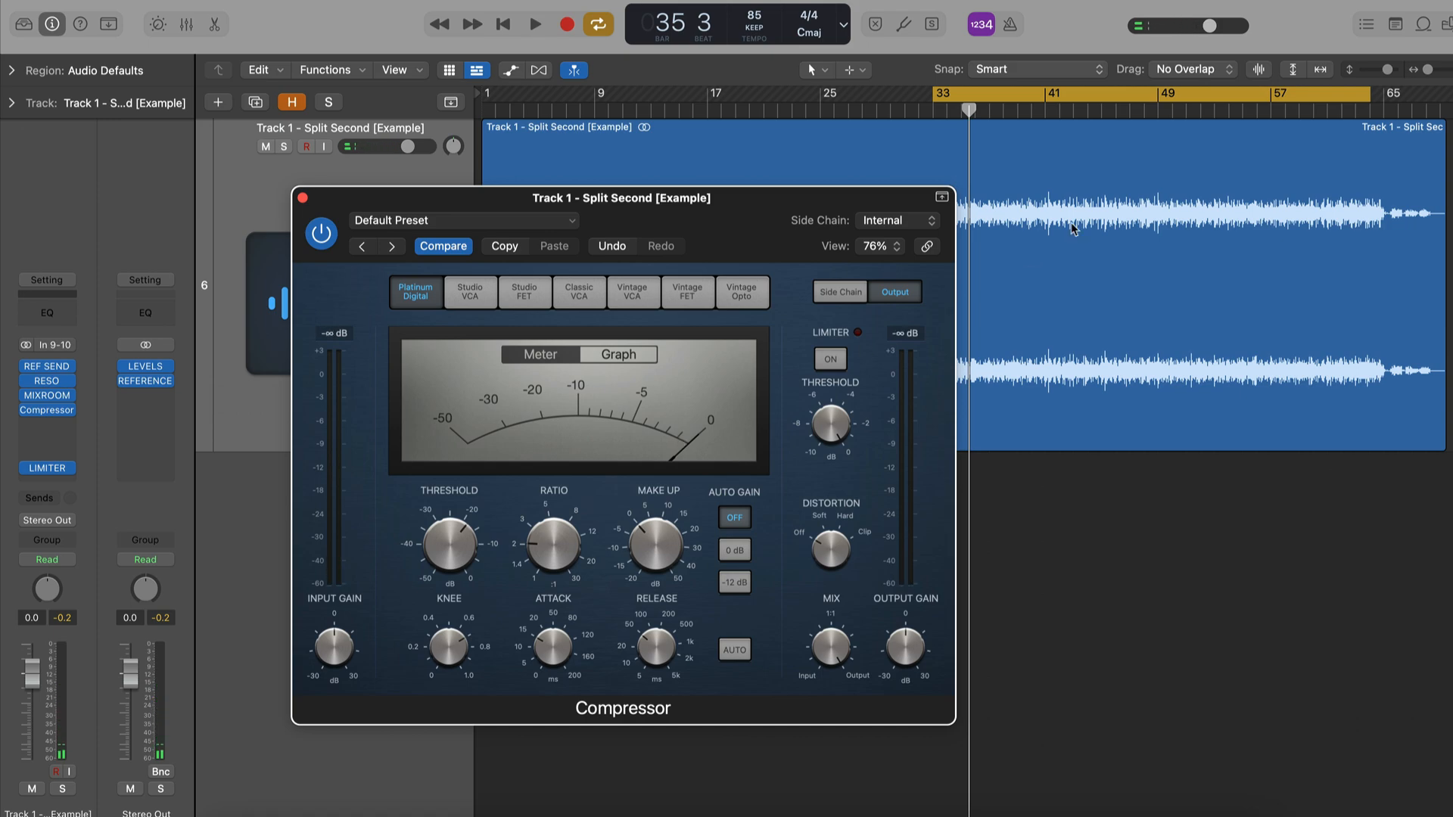
Shorten the Compressor's attack time slightly while the loop plays
scroll(1084, 216, "up", 5)
scroll(1049, 290, "right", 10)
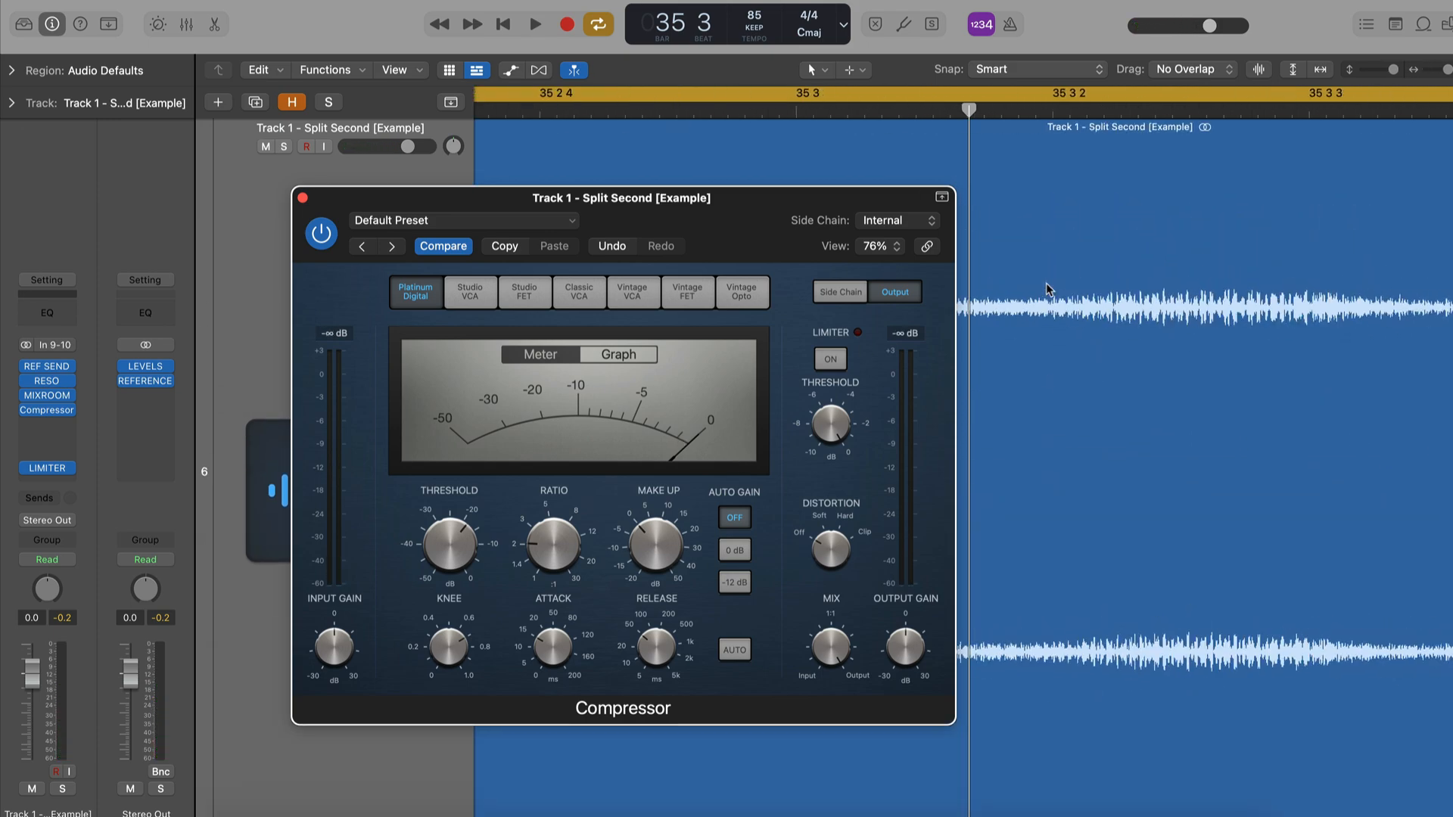
scroll(1048, 311, "left", 10)
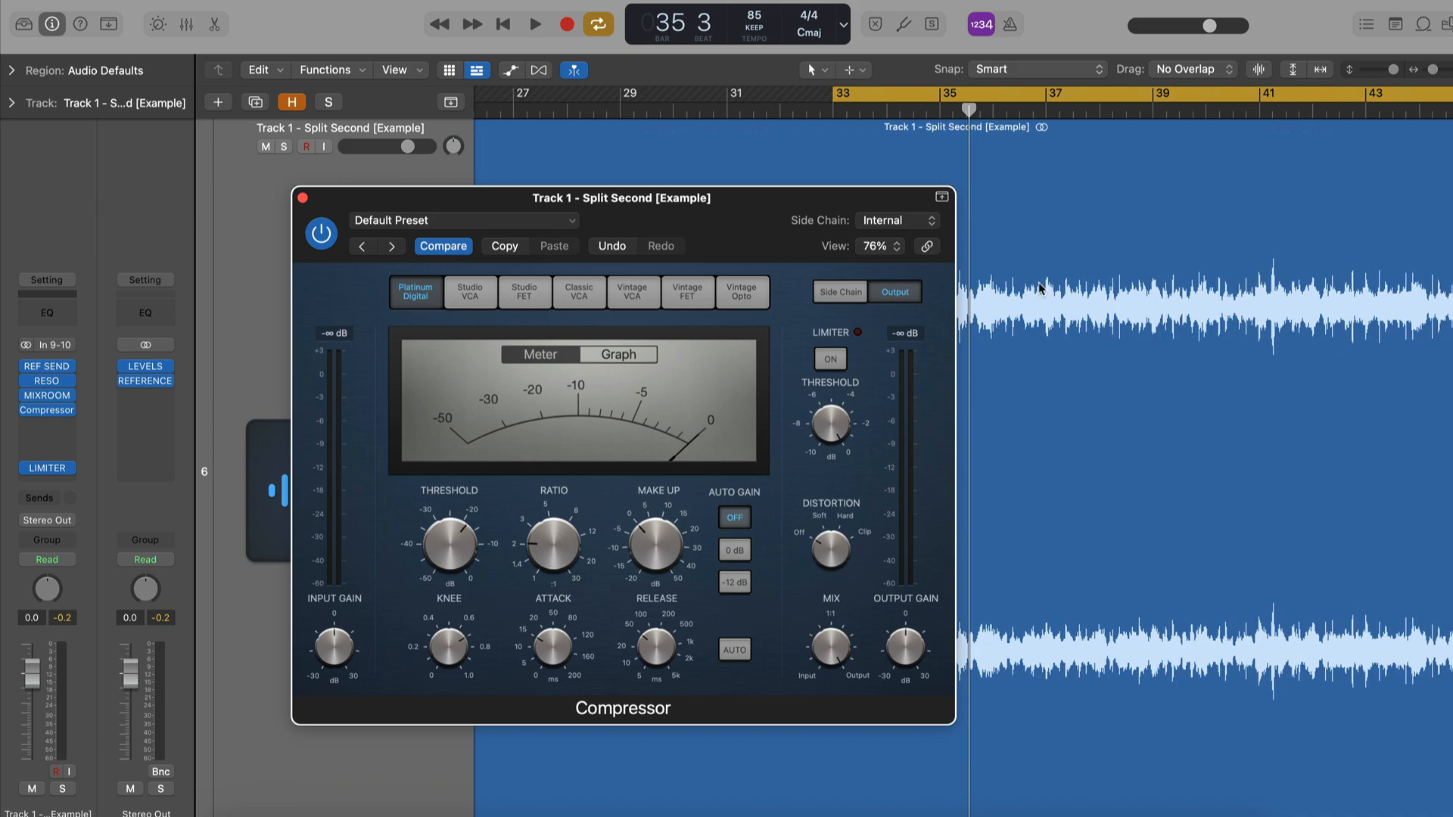
scroll(1174, 300, "right", 3)
scroll(1173, 301, "down", 1)
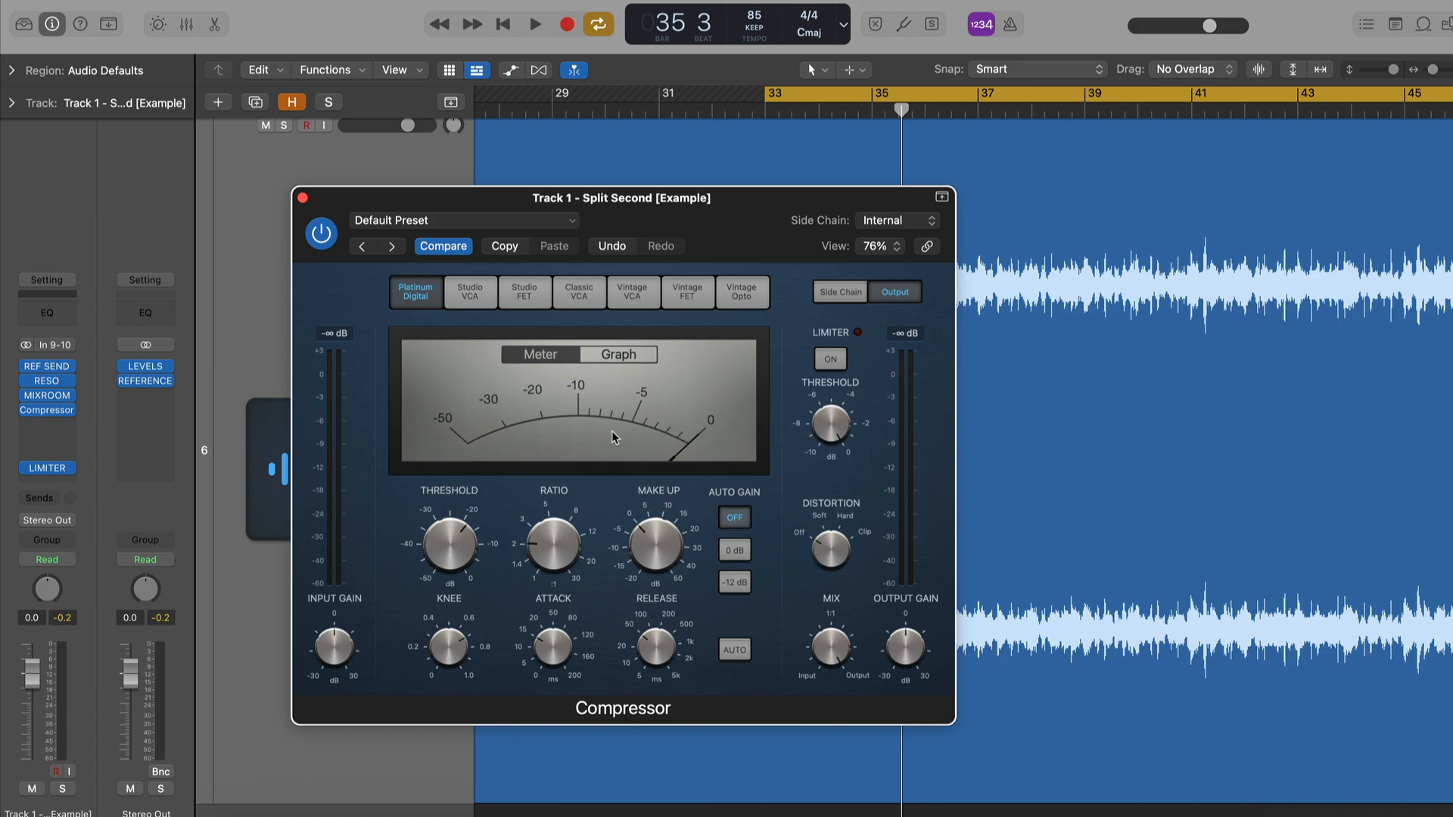
key("space")
mouse_move(447, 552)
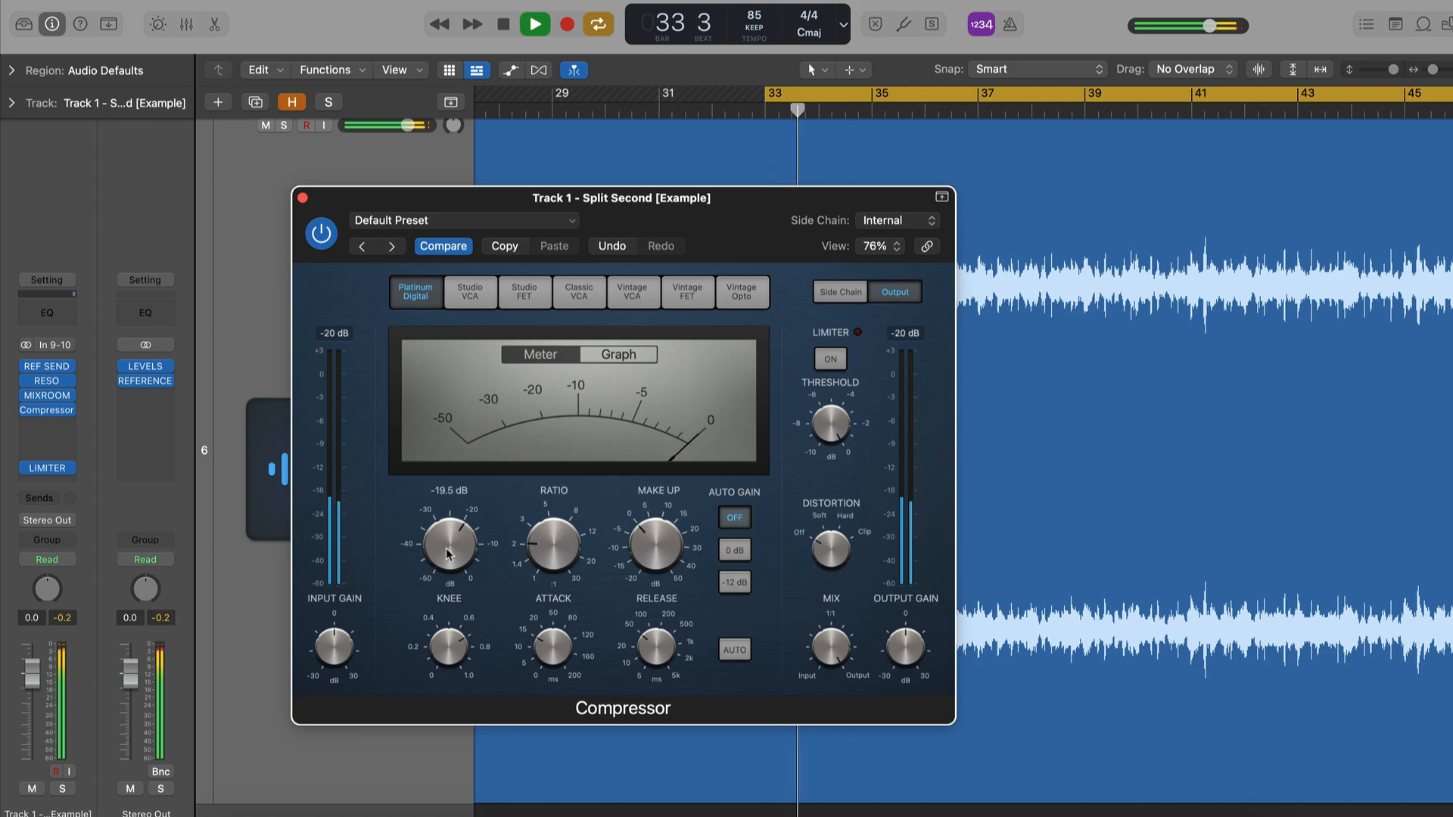
mouse_move(544, 657)
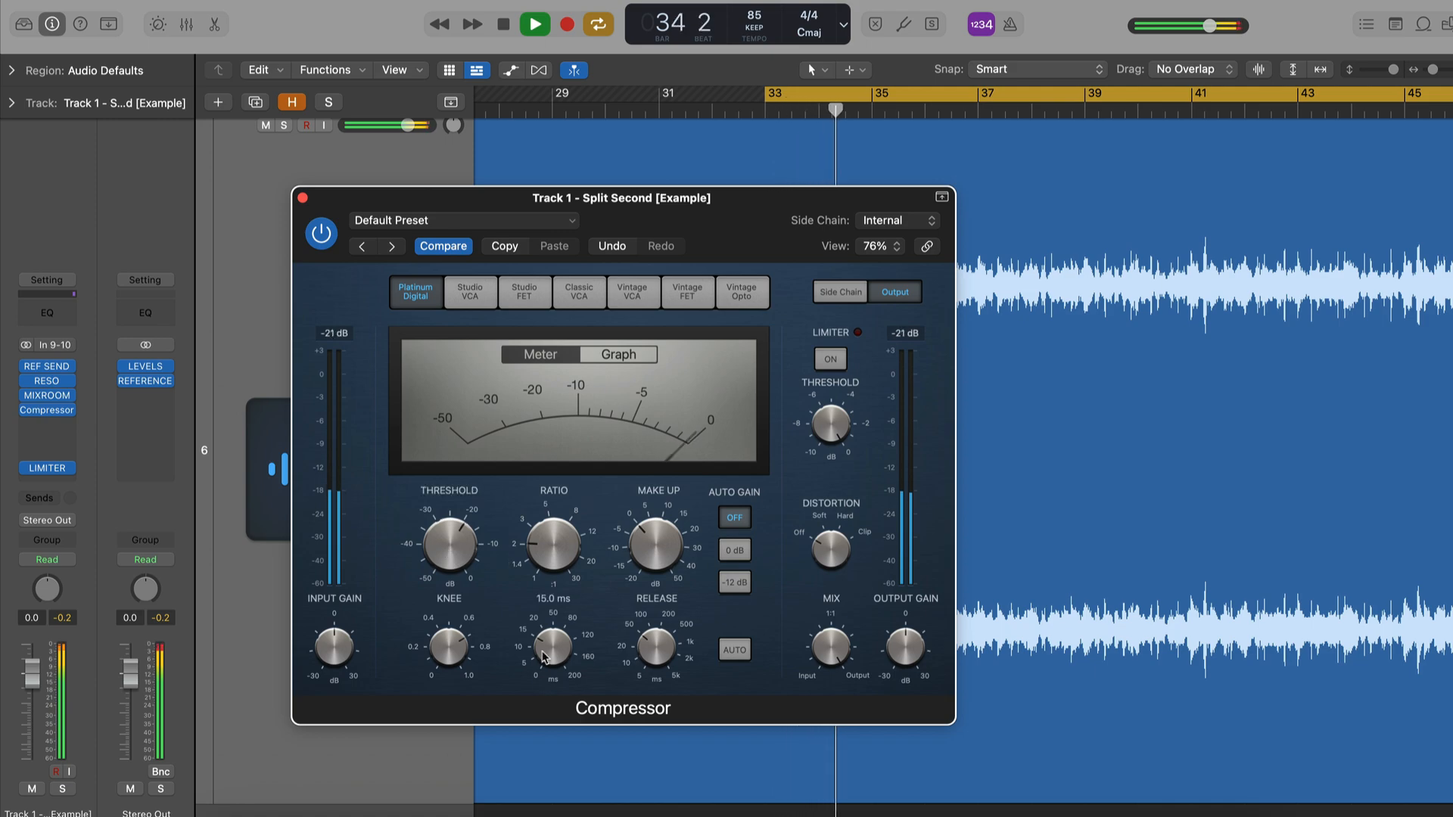
left_click_drag(544, 657, 545, 670)
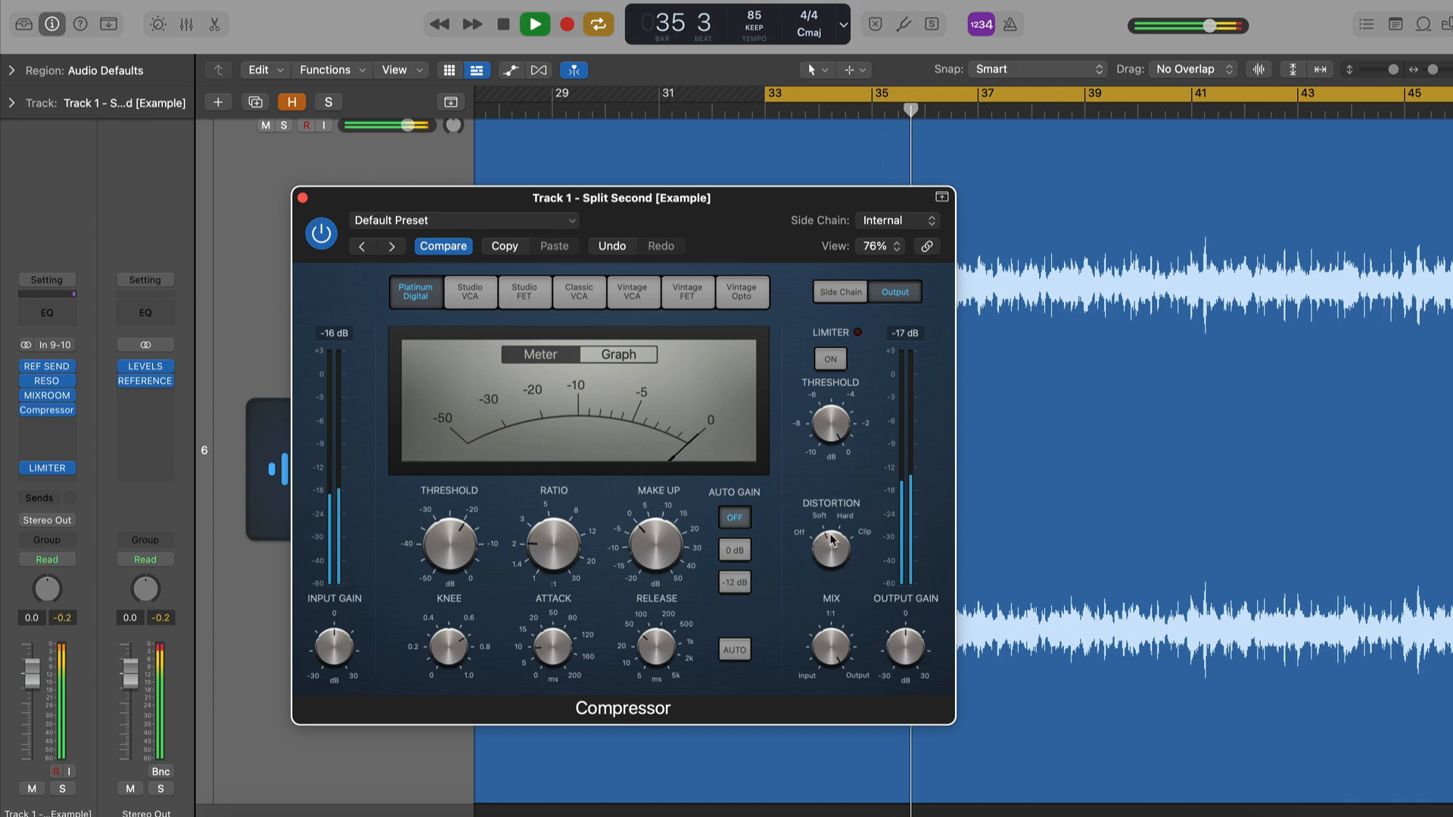
Set the Compressor's knee to 0.4 using the graph display, and return to the meter display before stopping playback
mouse_move(452, 651)
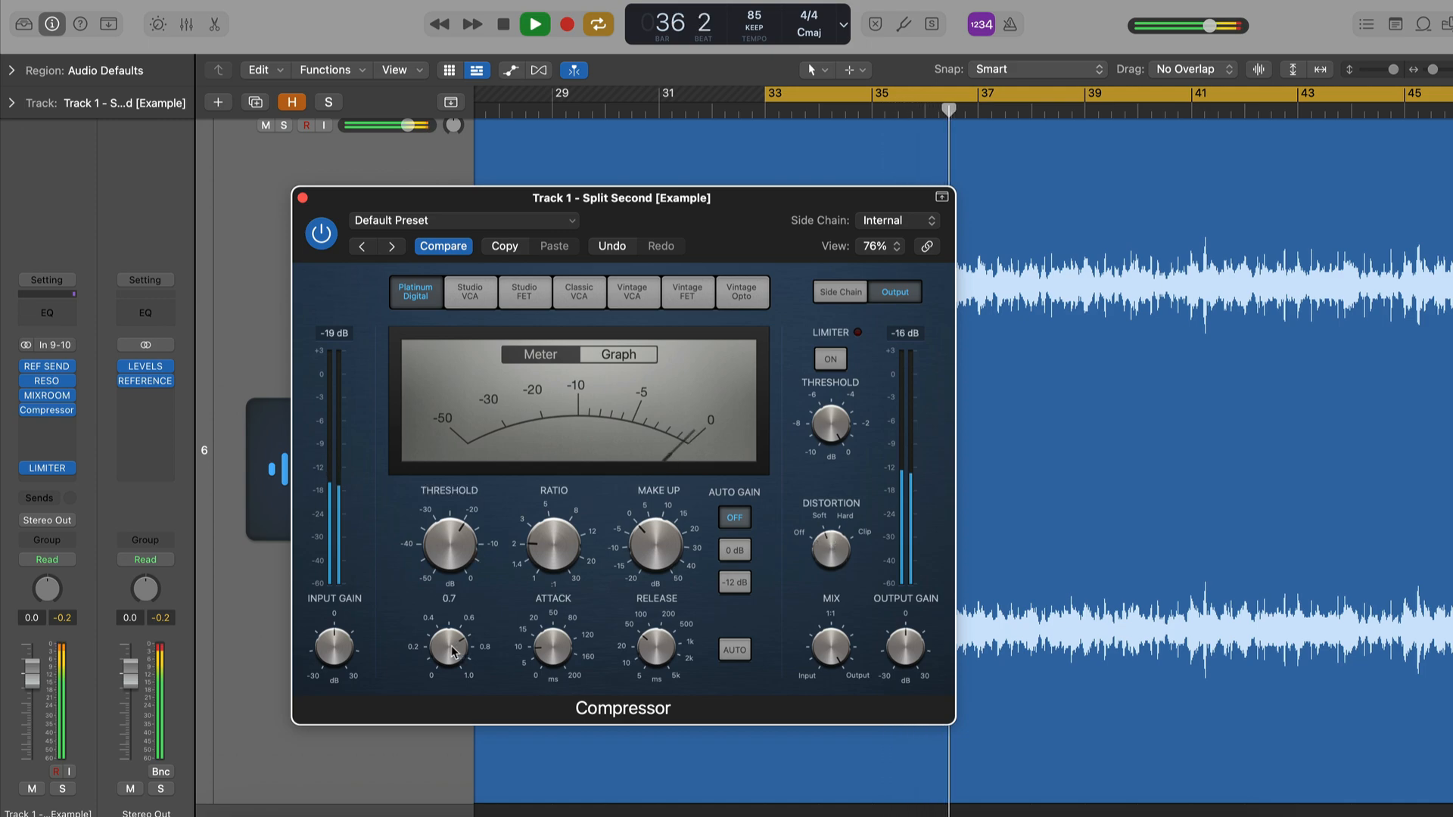
left_click(608, 359)
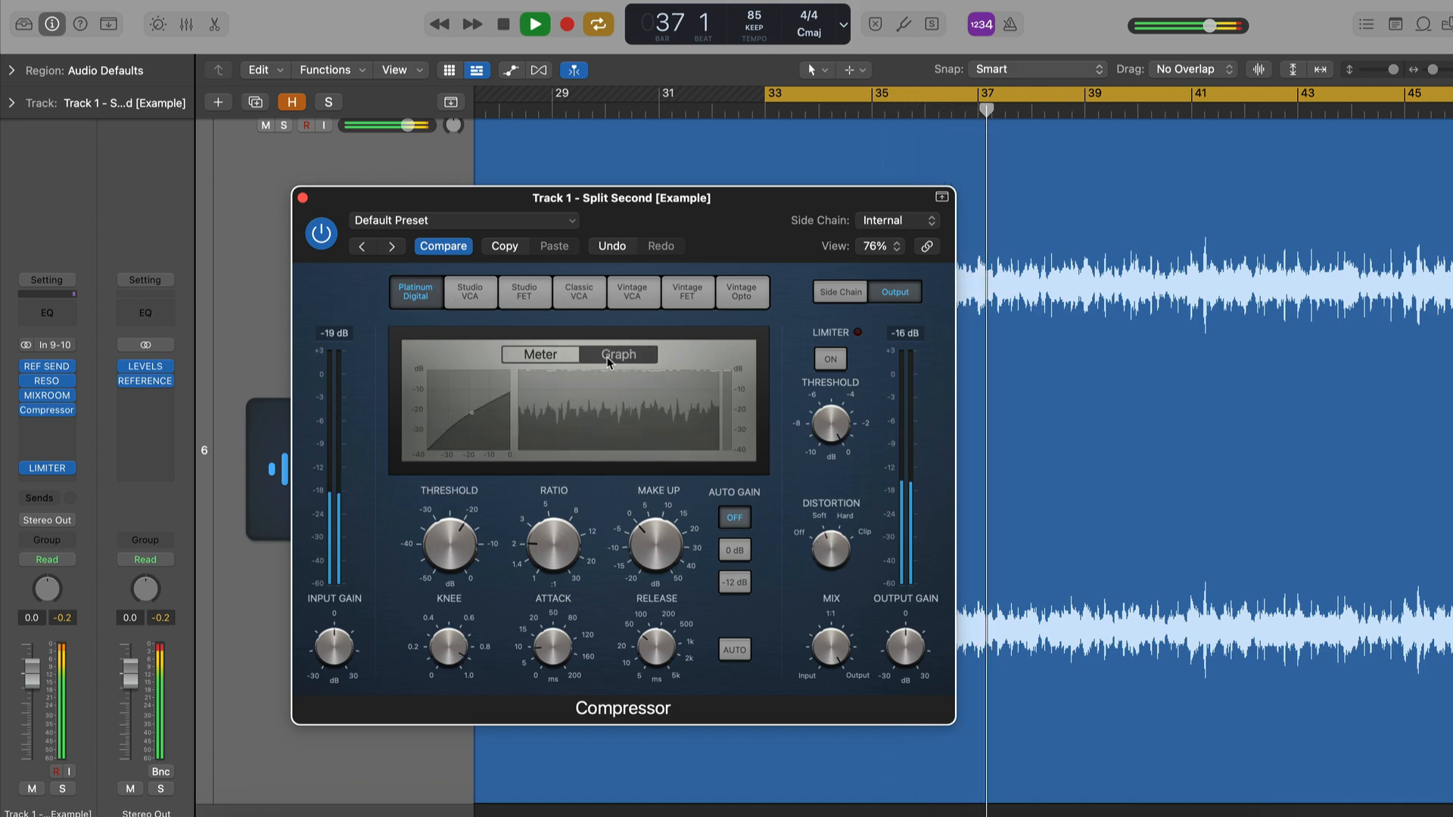
left_click_drag(445, 653, 441, 675)
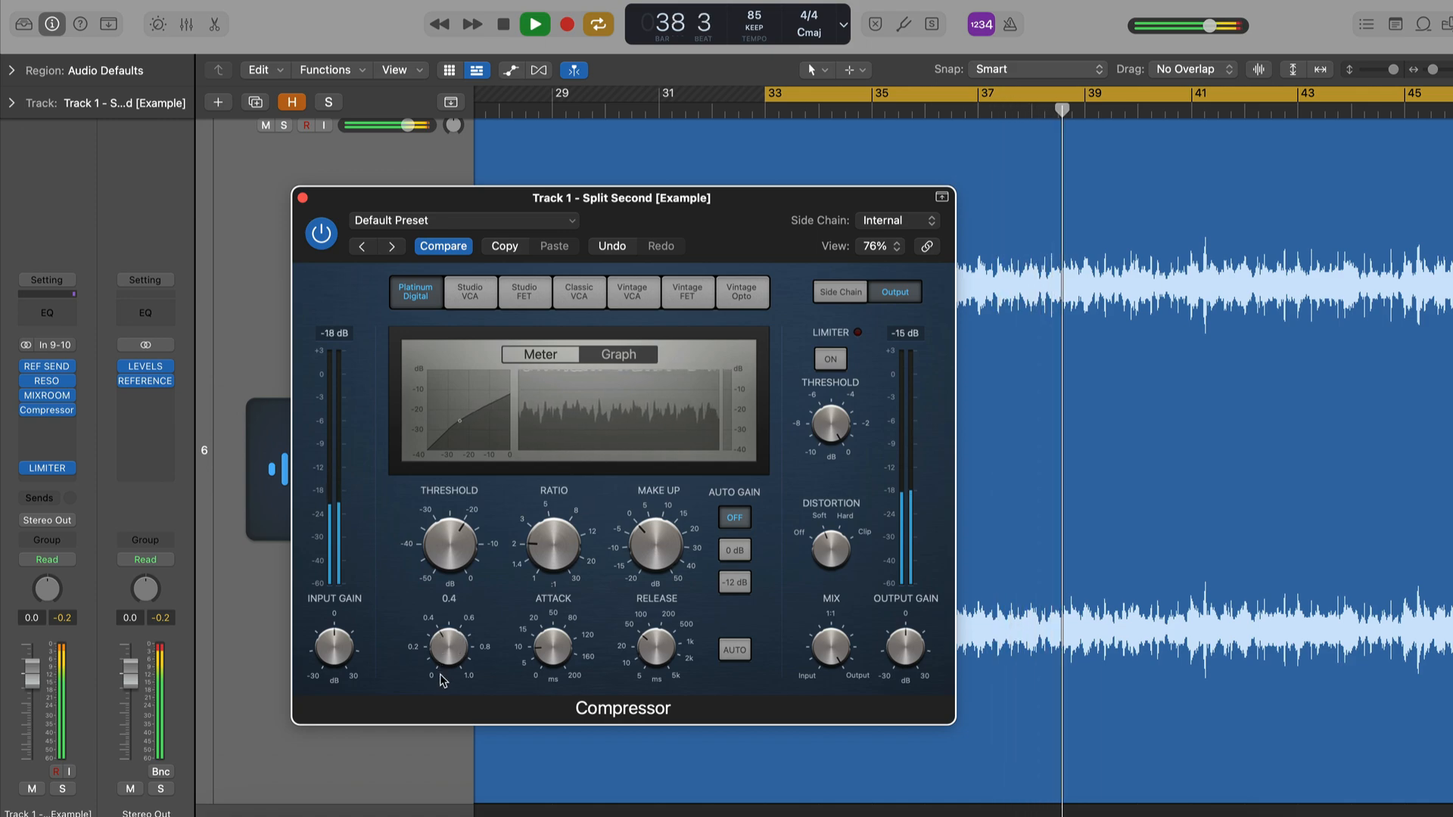
left_click(542, 355)
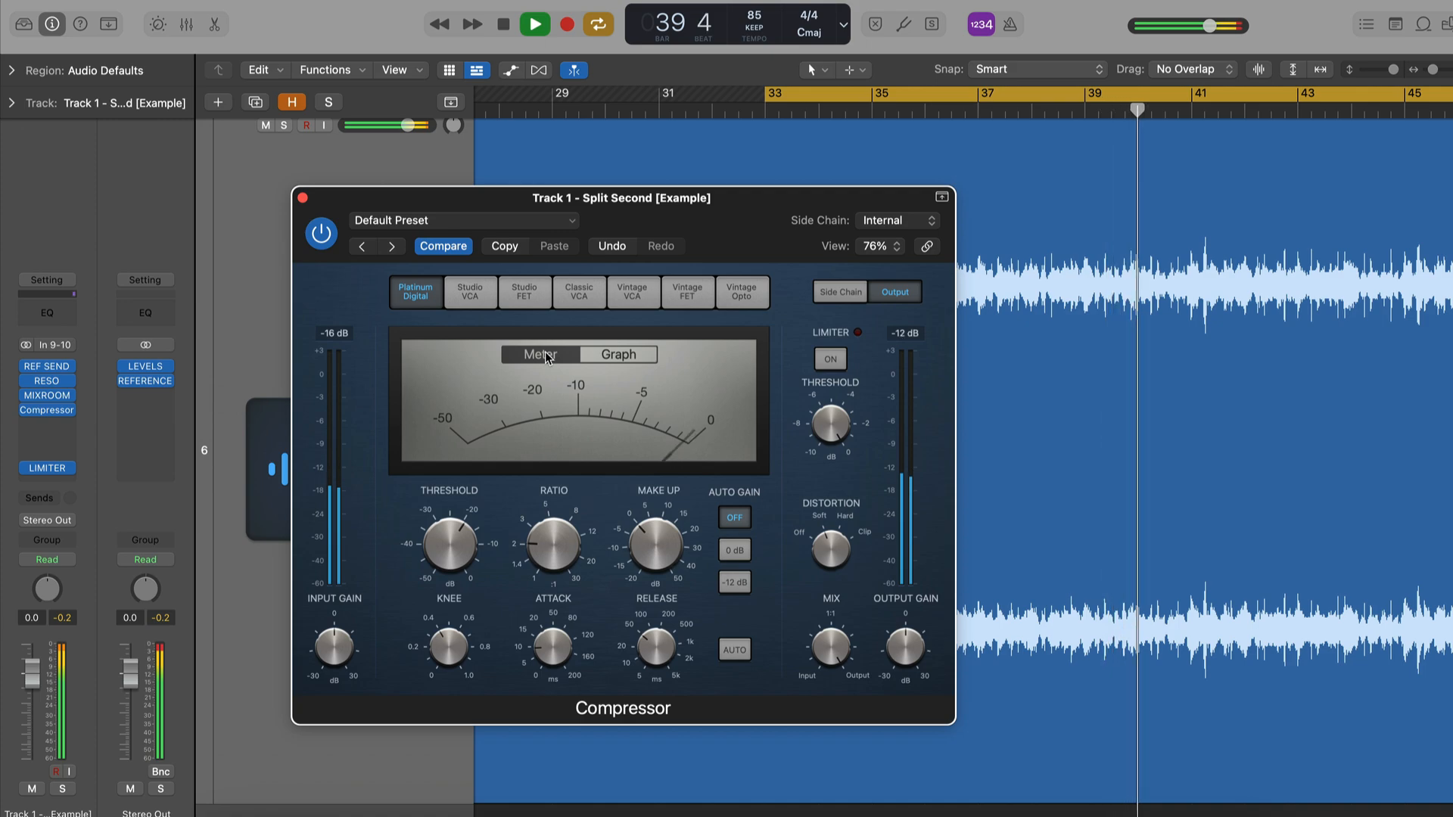
key("space")
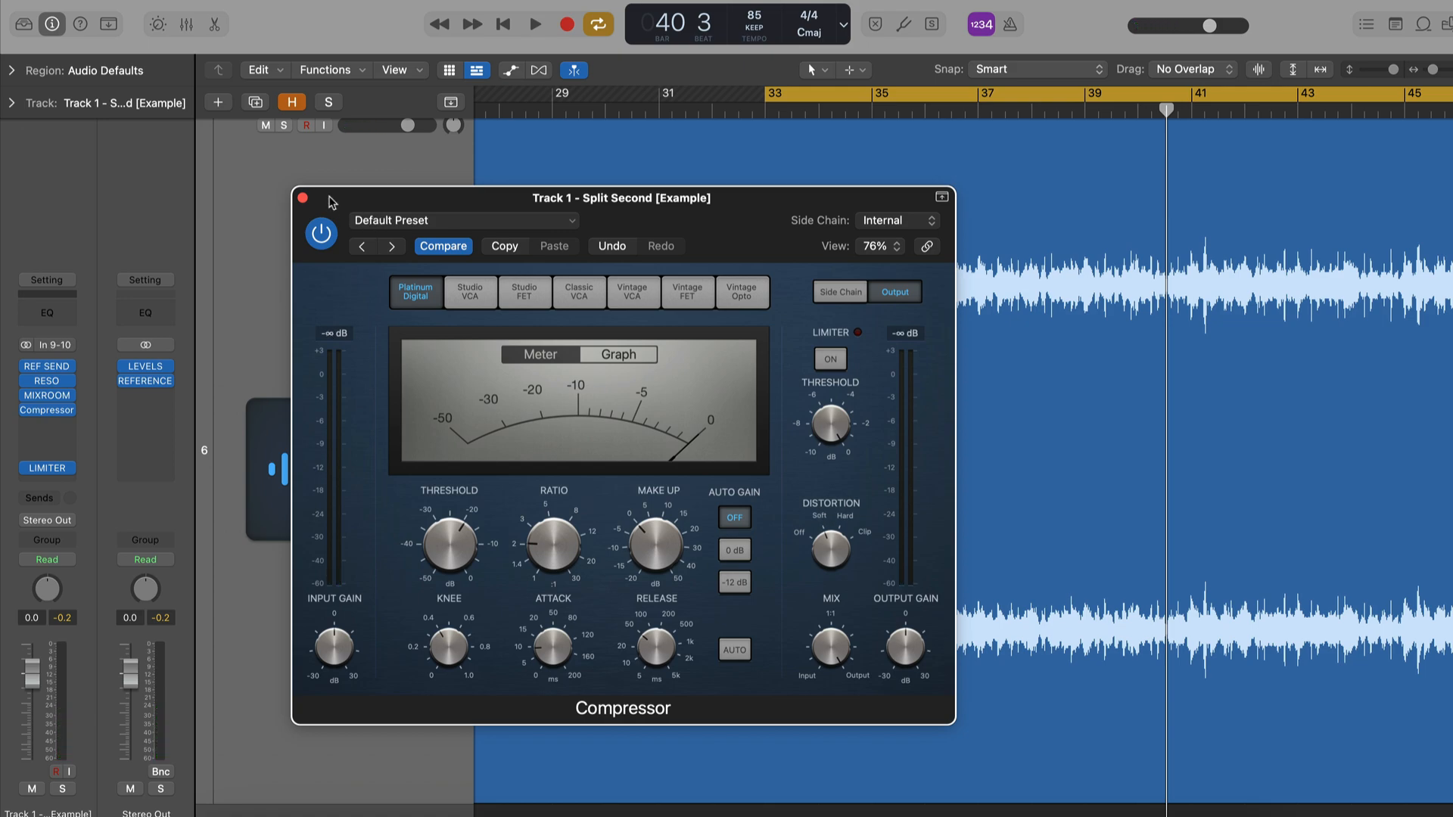
left_click_drag(330, 203, 310, 176)
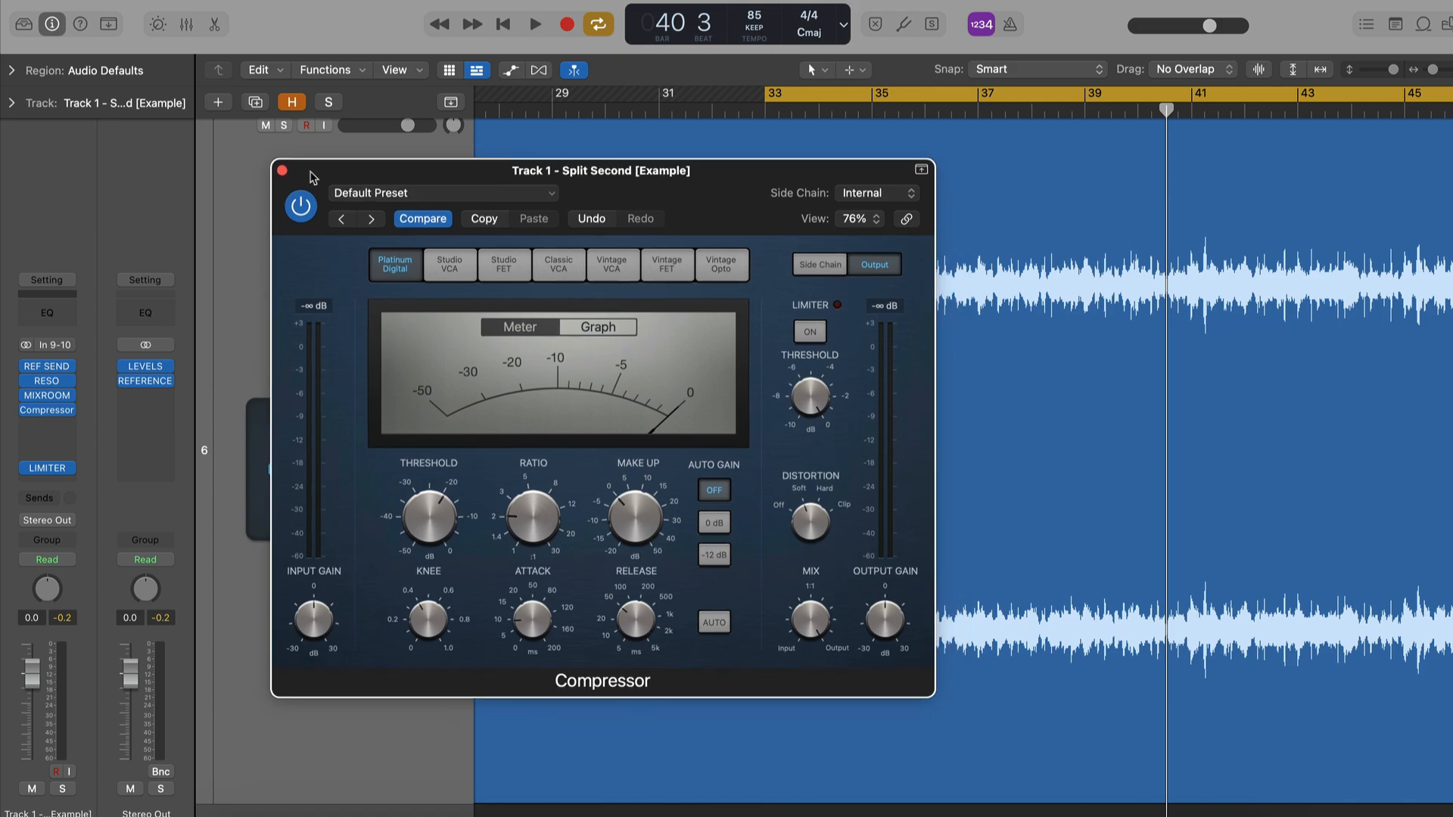
Play the loop, compare the sound with the Compressor bypassed and active, and close the Compressor
key("space")
left_click(300, 207)
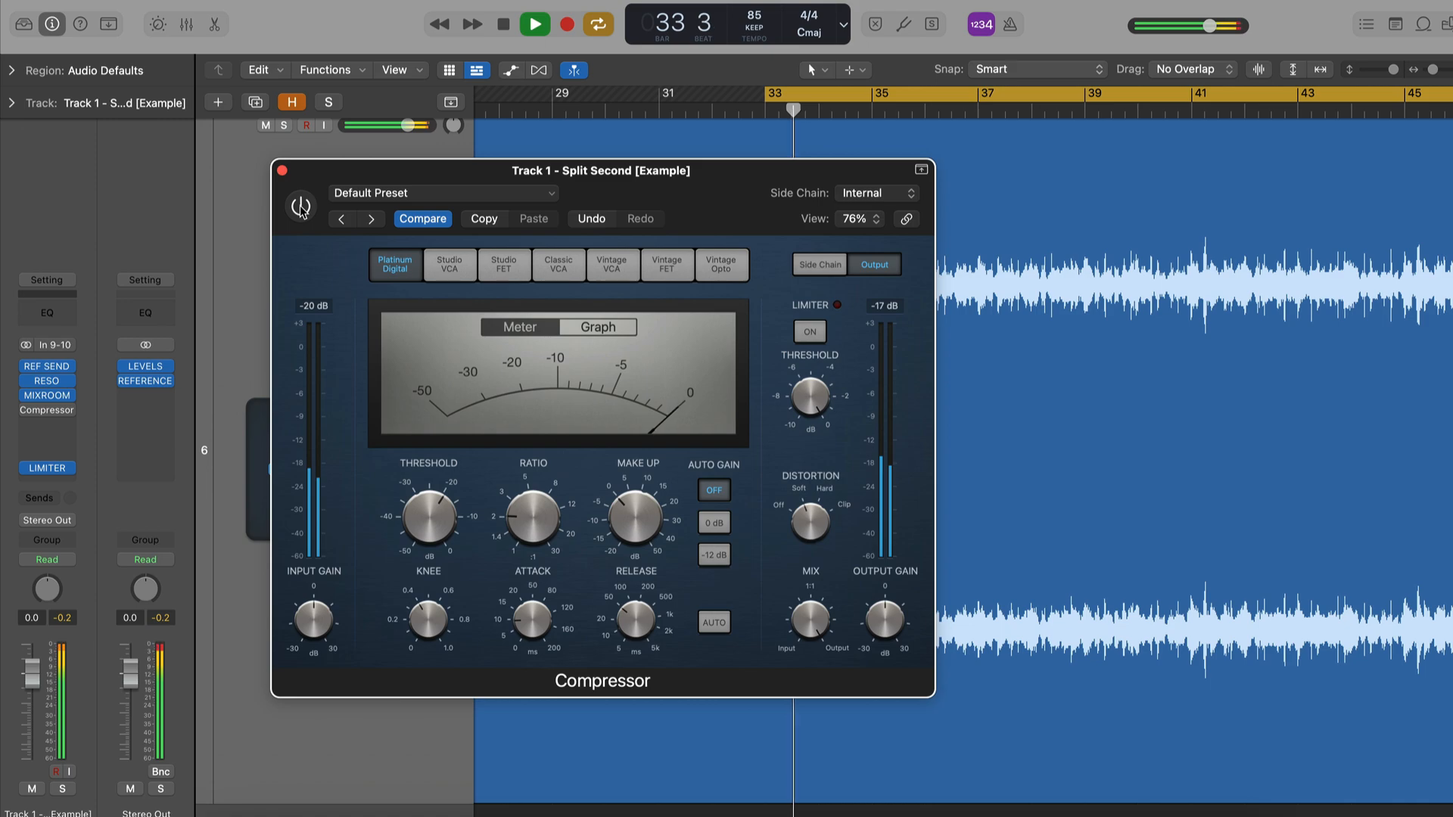
left_click(301, 208)
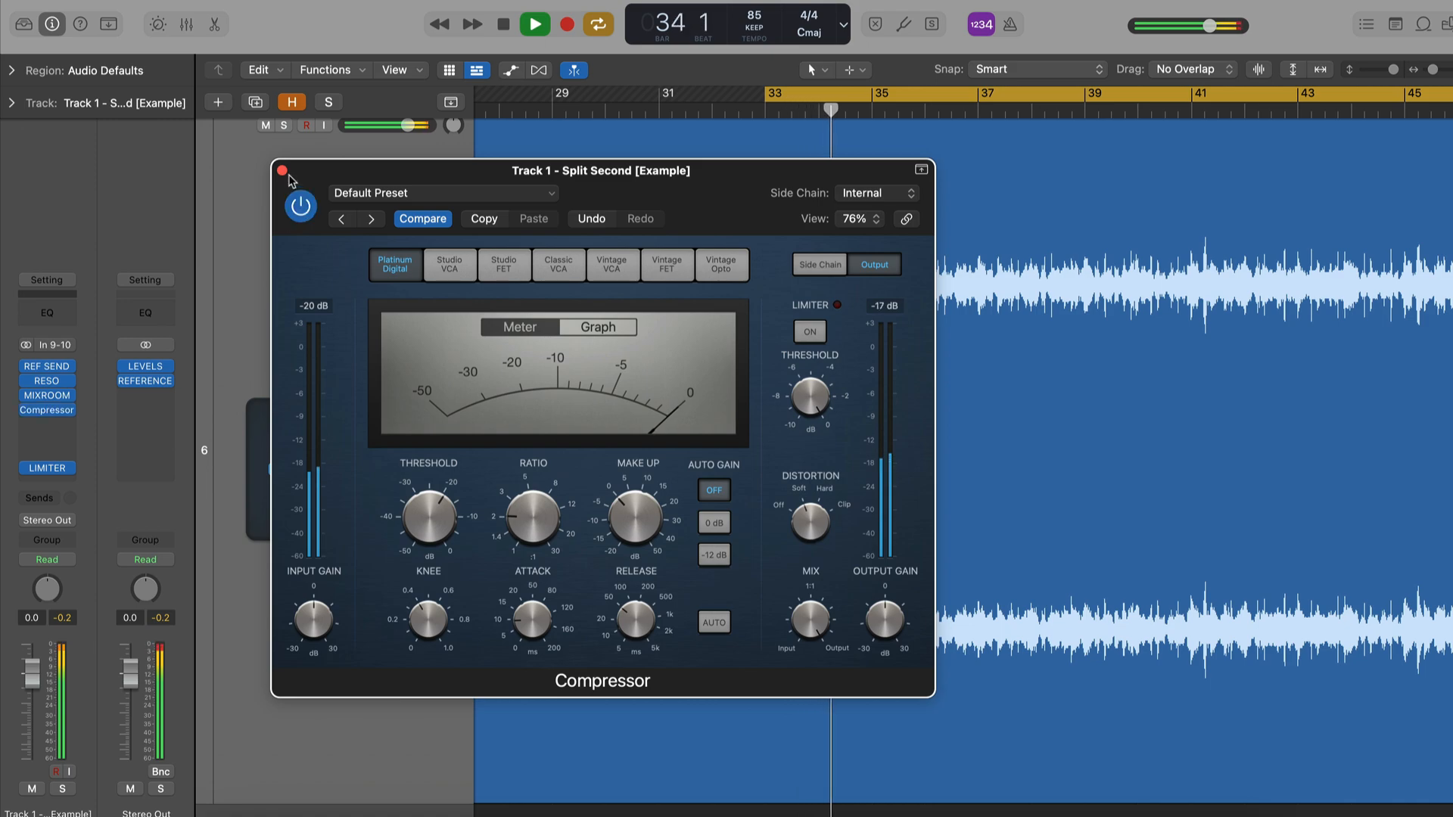
left_click(281, 171)
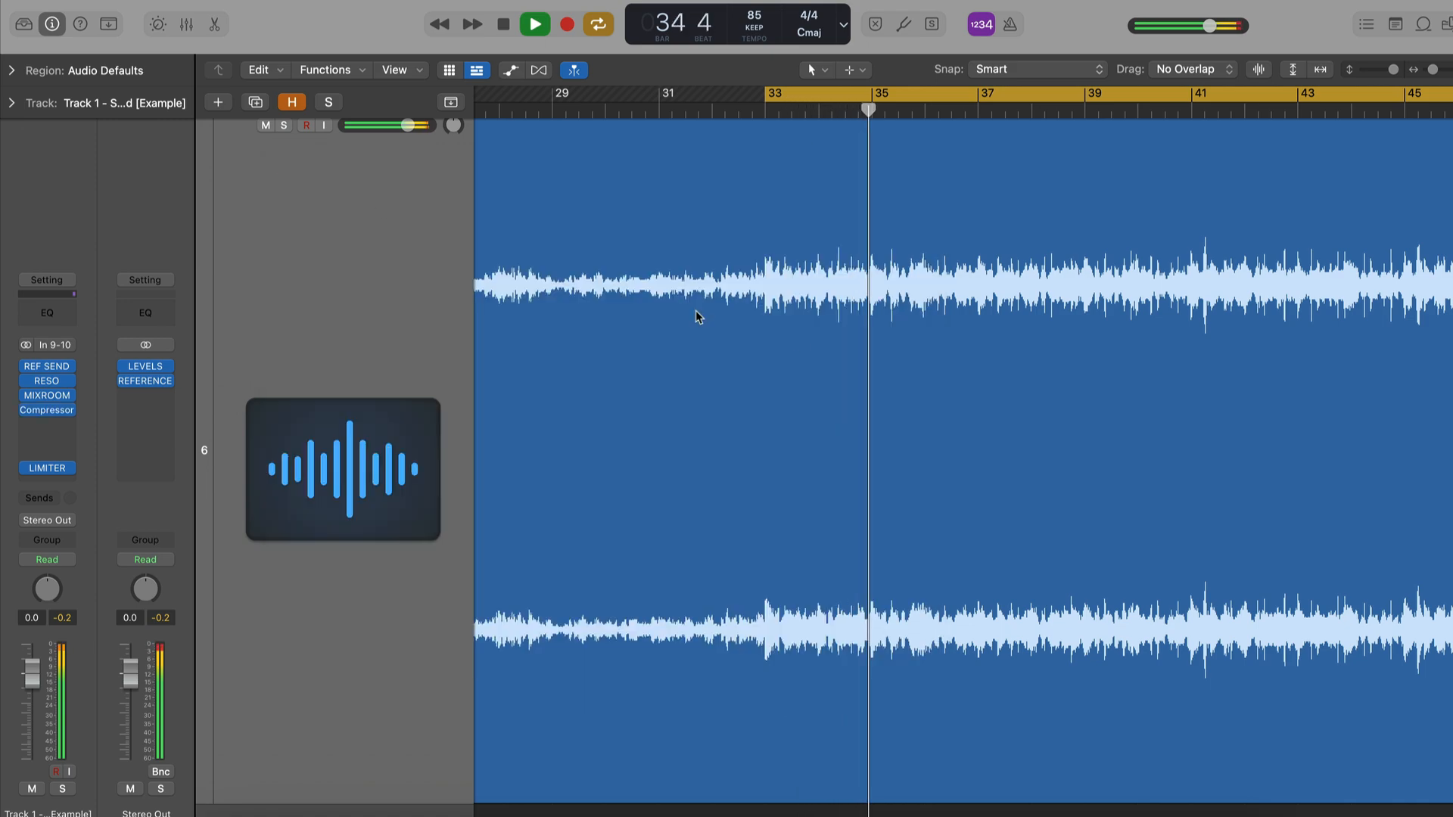
Open REFERENCE on the Stereo Out and compare the master with the Reference Send signal, finishing with playback stopped and the plug-in closed
left_click(753, 342)
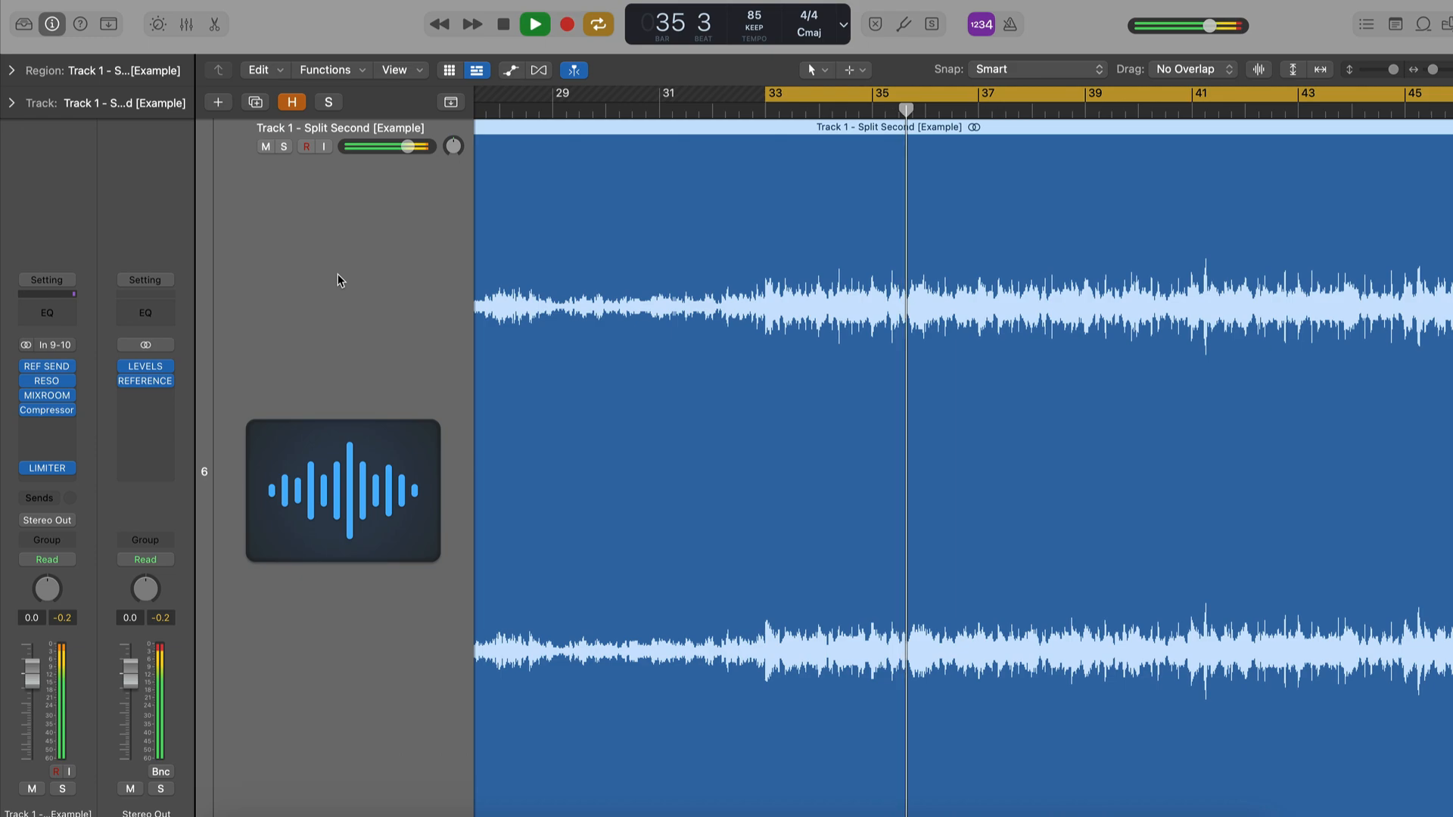
left_click(144, 381)
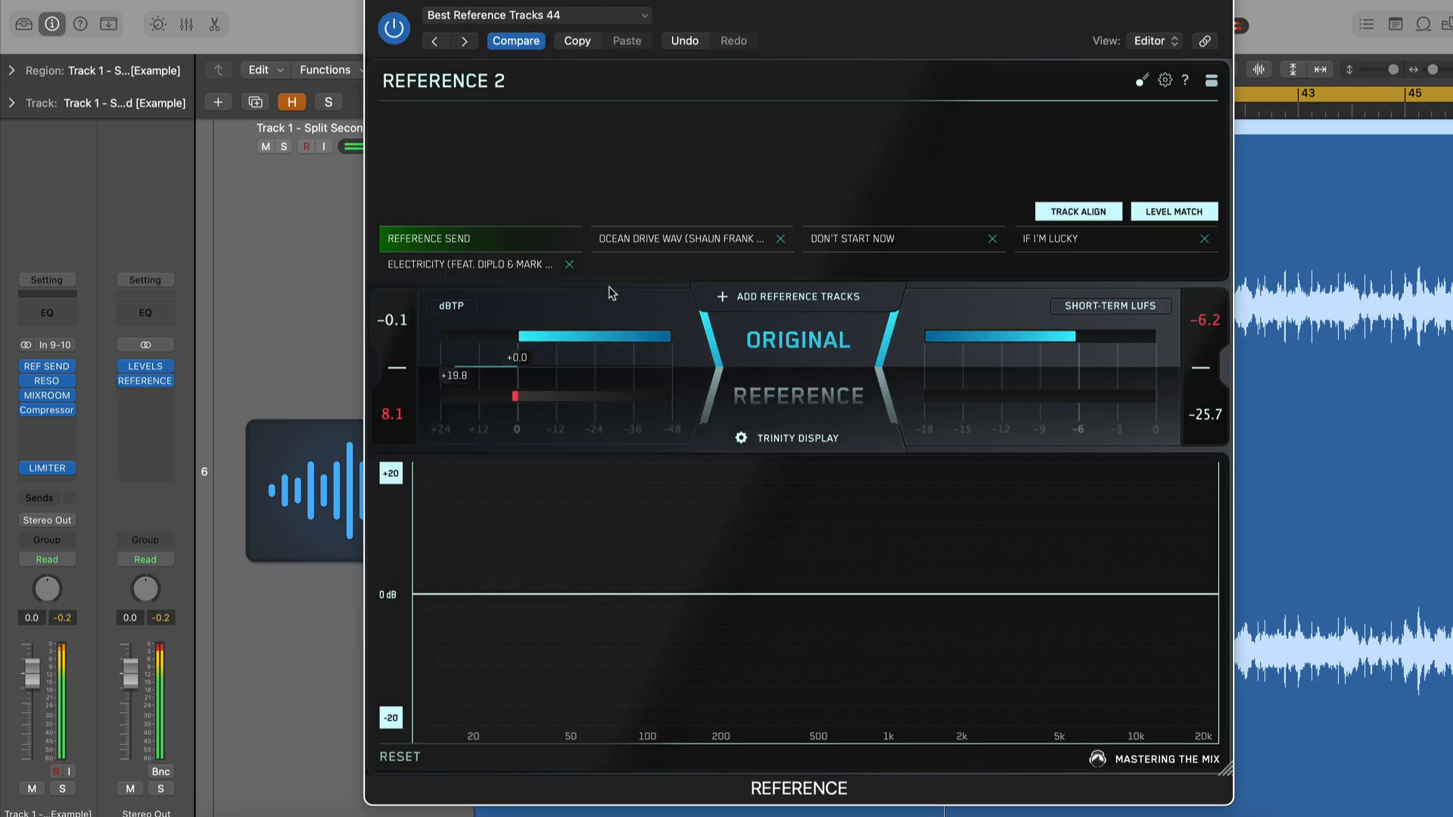
left_click(788, 360)
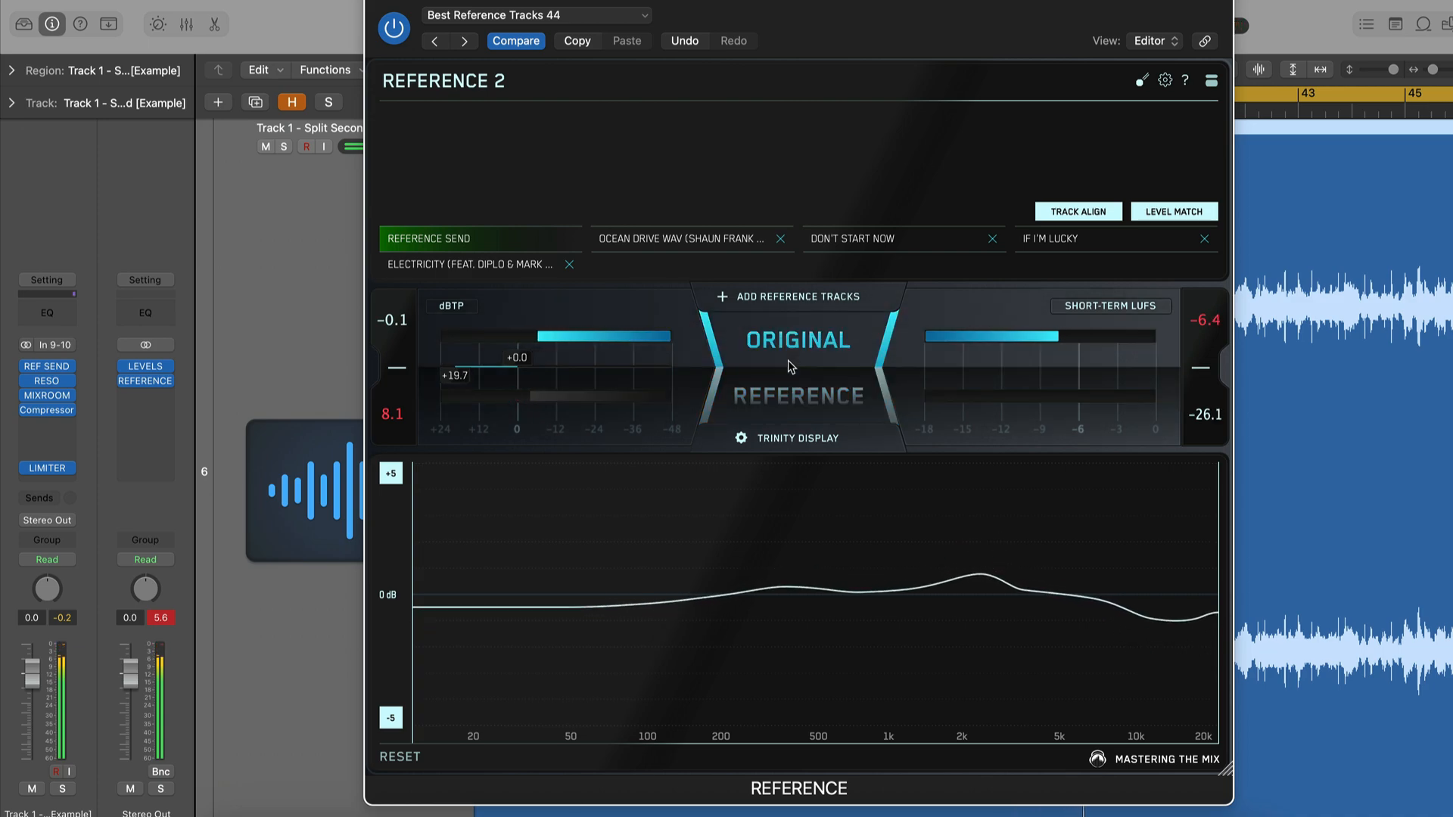
left_click(381, 3)
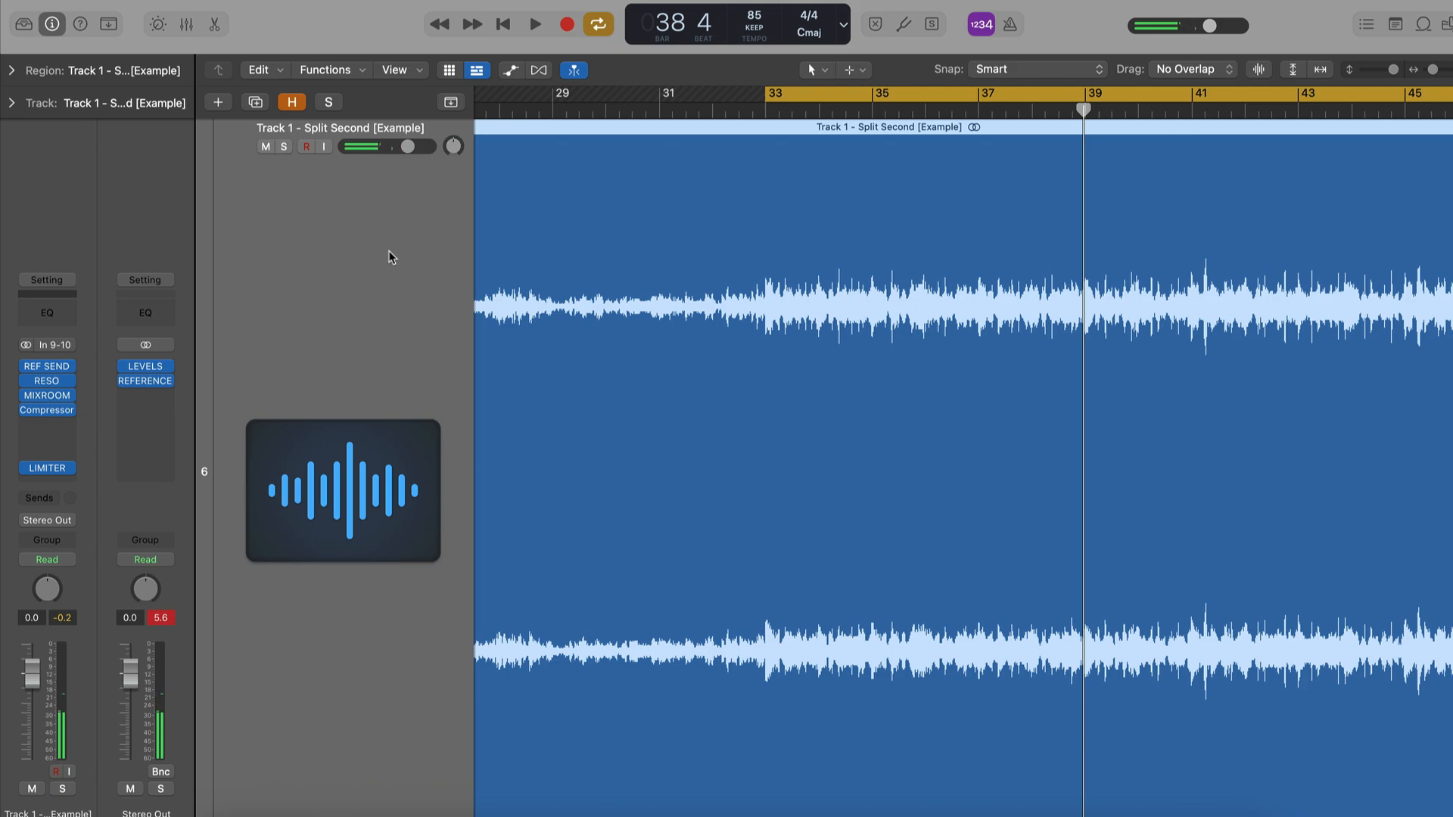
Insert the iZotope Ozone 11 Imager after the Compressor on the track and reposition its window
left_click(67, 430)
mouse_move(85, 793)
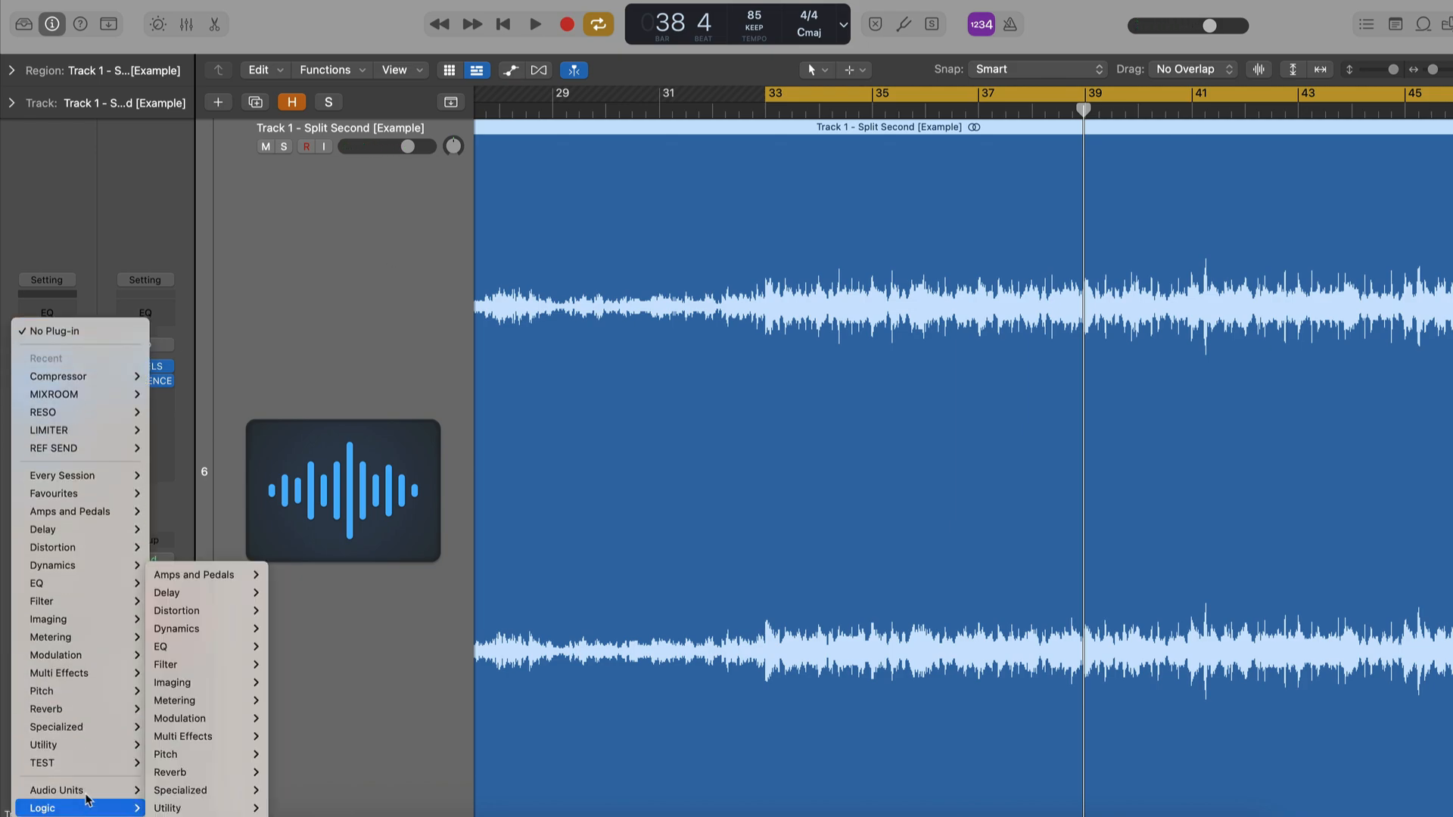
mouse_move(182, 664)
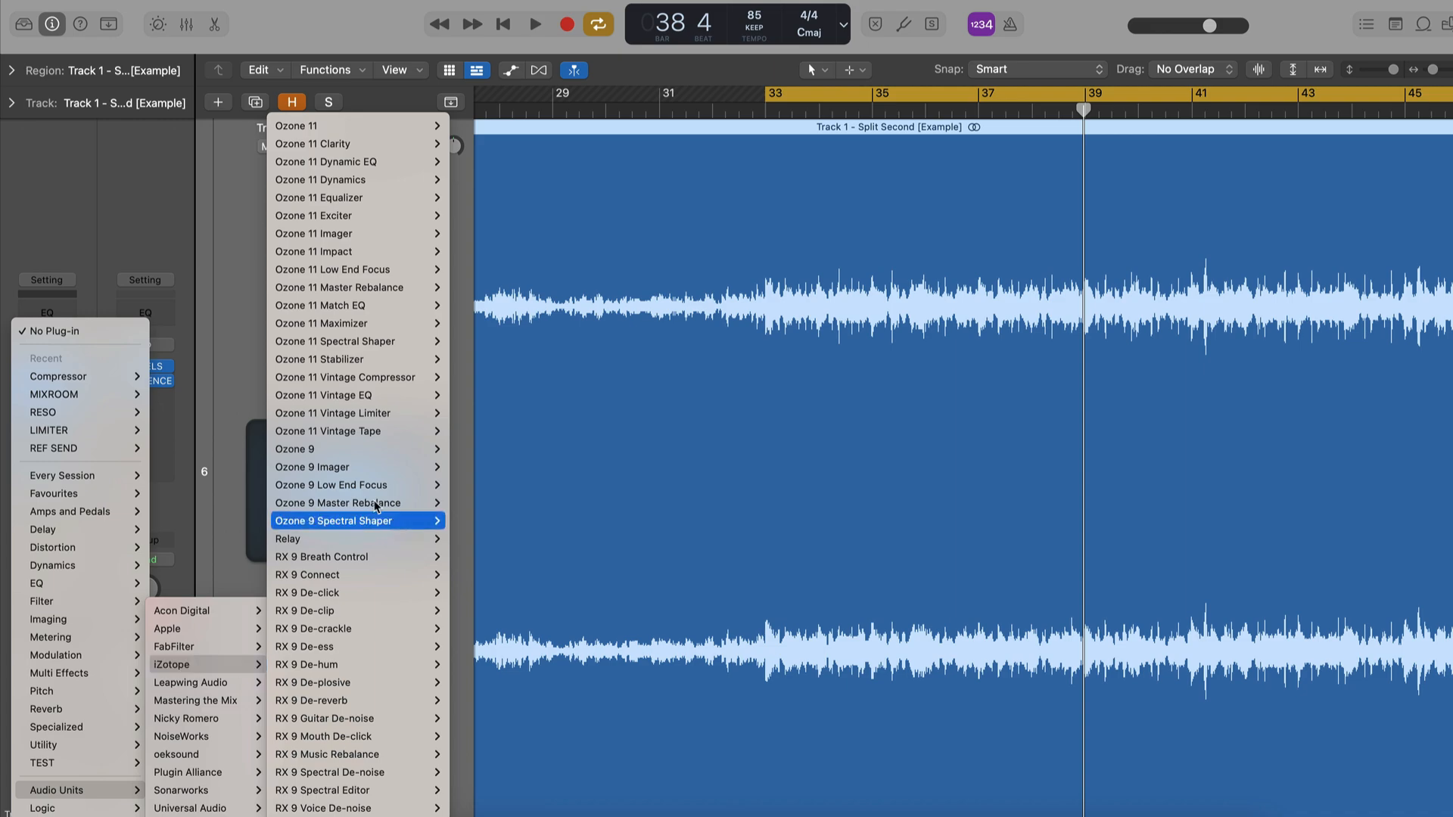
mouse_move(394, 373)
mouse_move(384, 233)
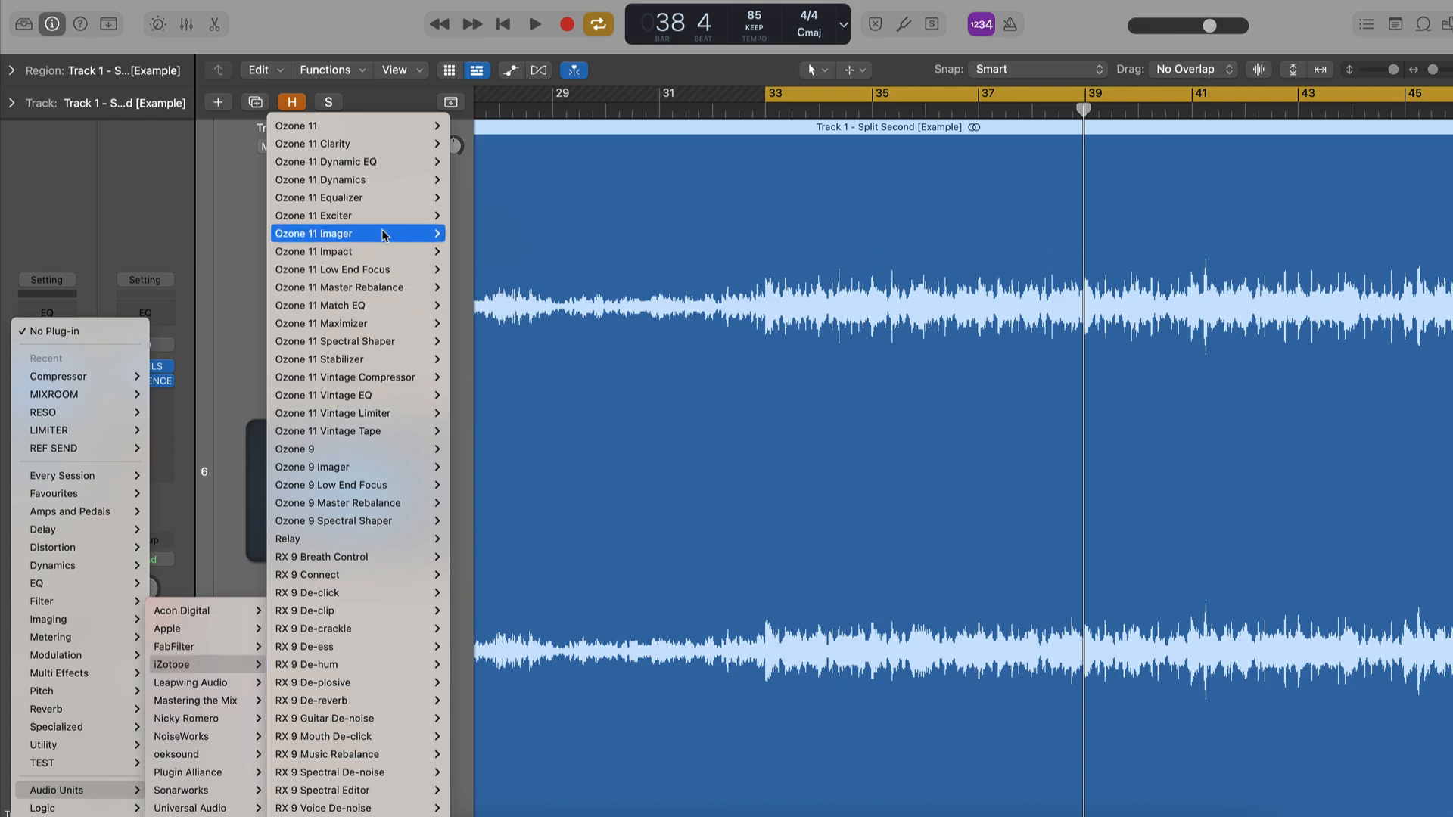
left_click(463, 234)
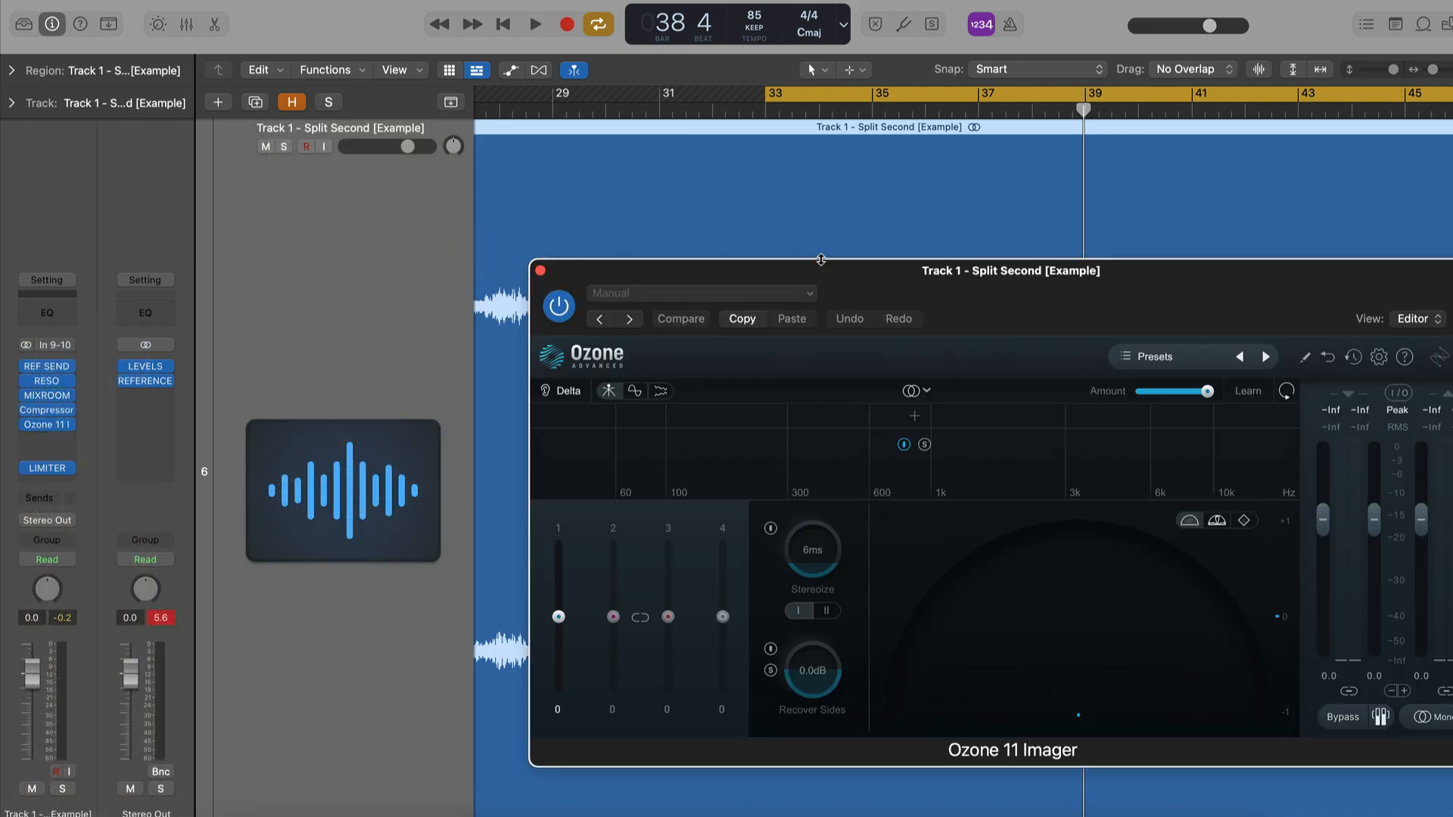
left_click_drag(846, 282, 525, 206)
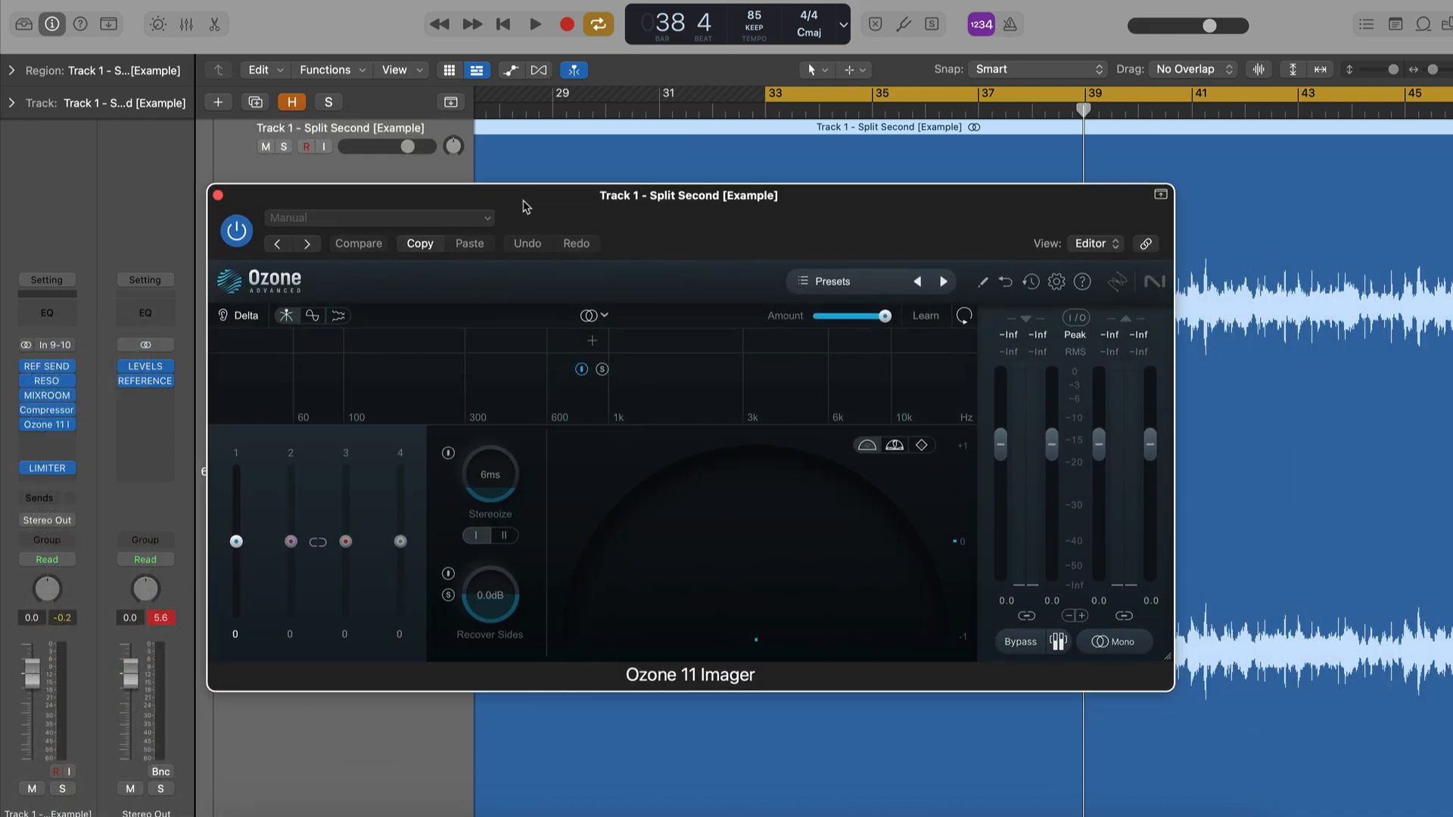
Split the Imager into four frequency bands and set band 1's width to -100, band 3's to 54 and band 4's to 84
left_click(343, 342)
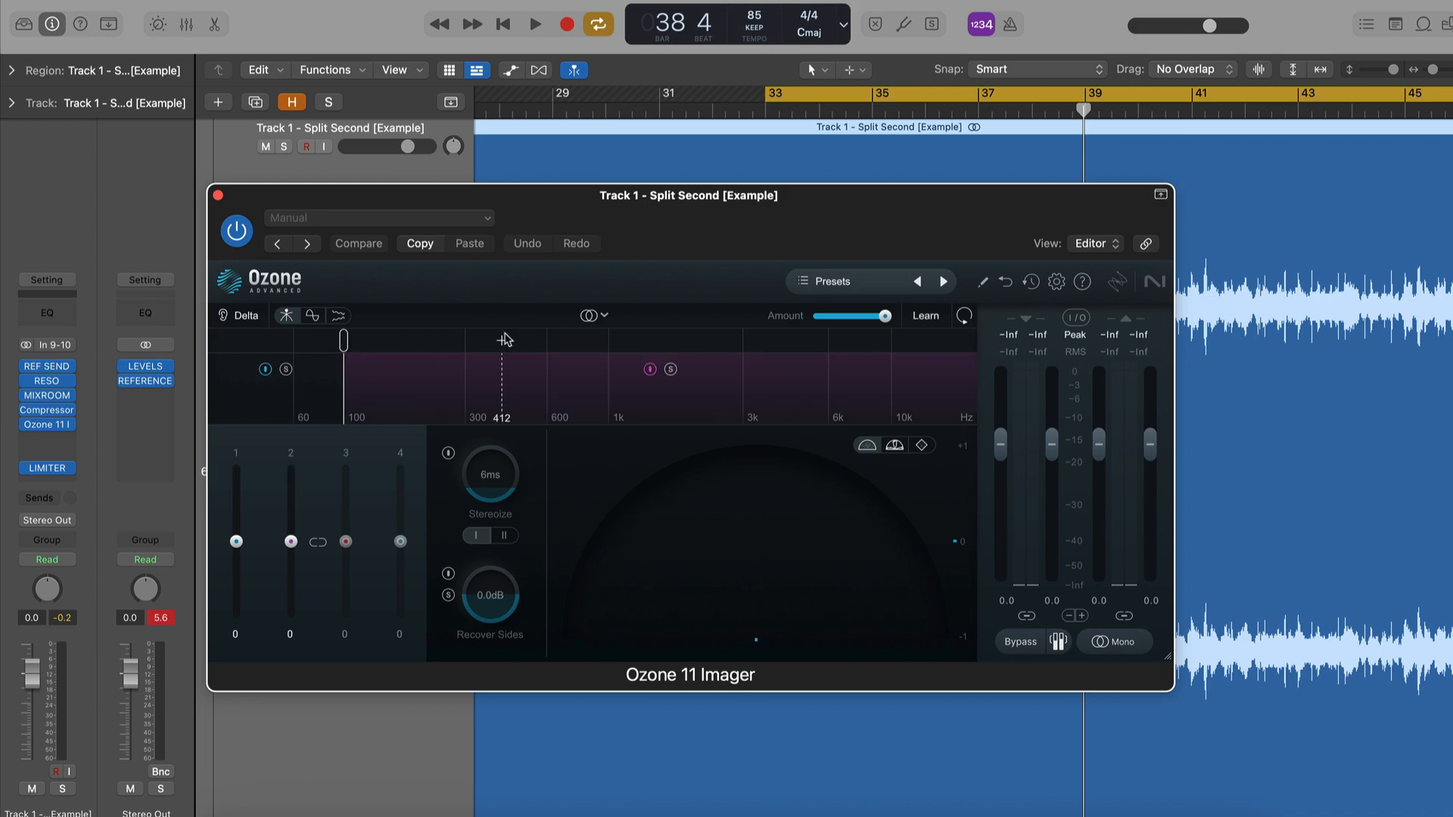
left_click(546, 342)
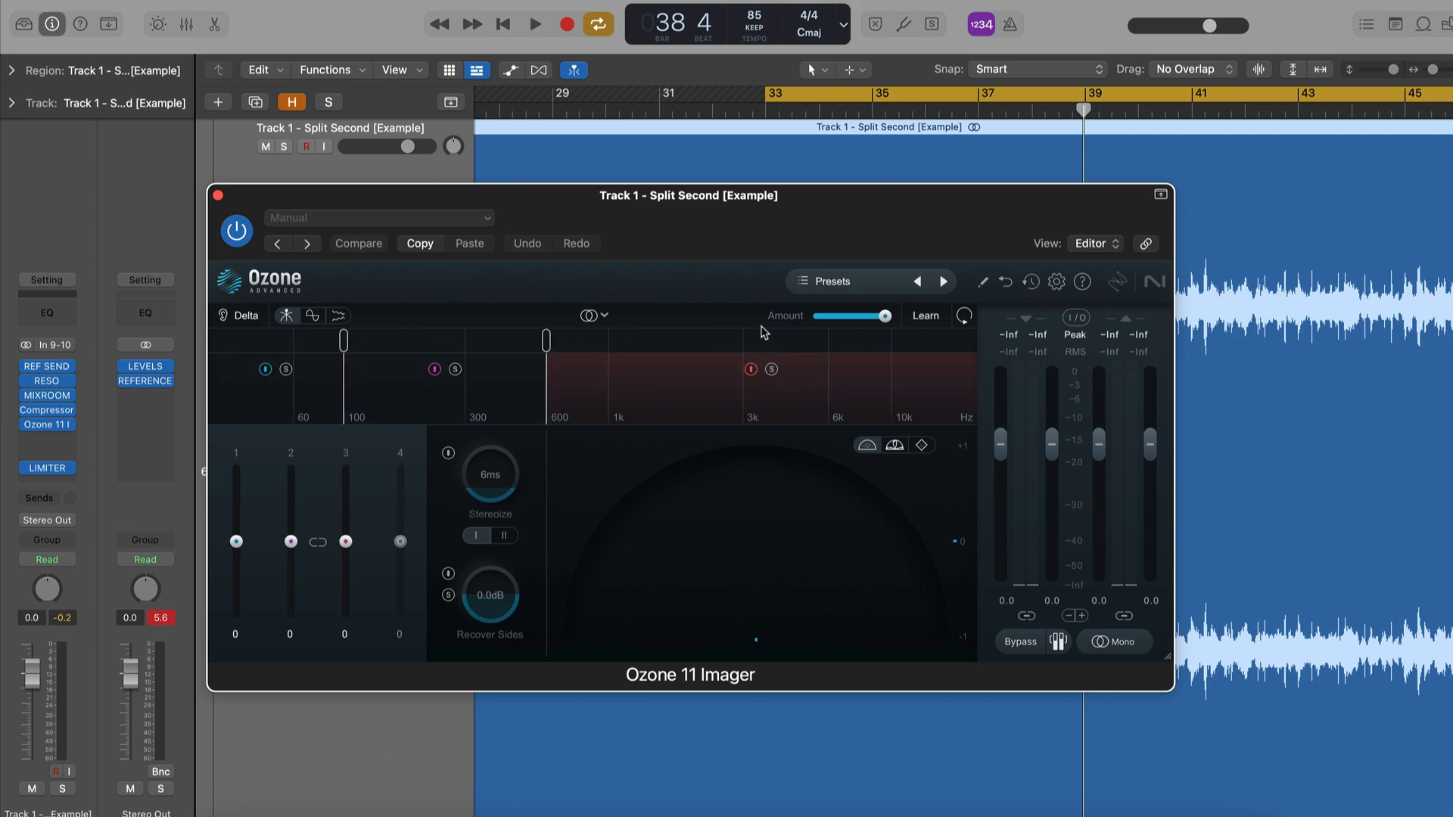
left_click(769, 341)
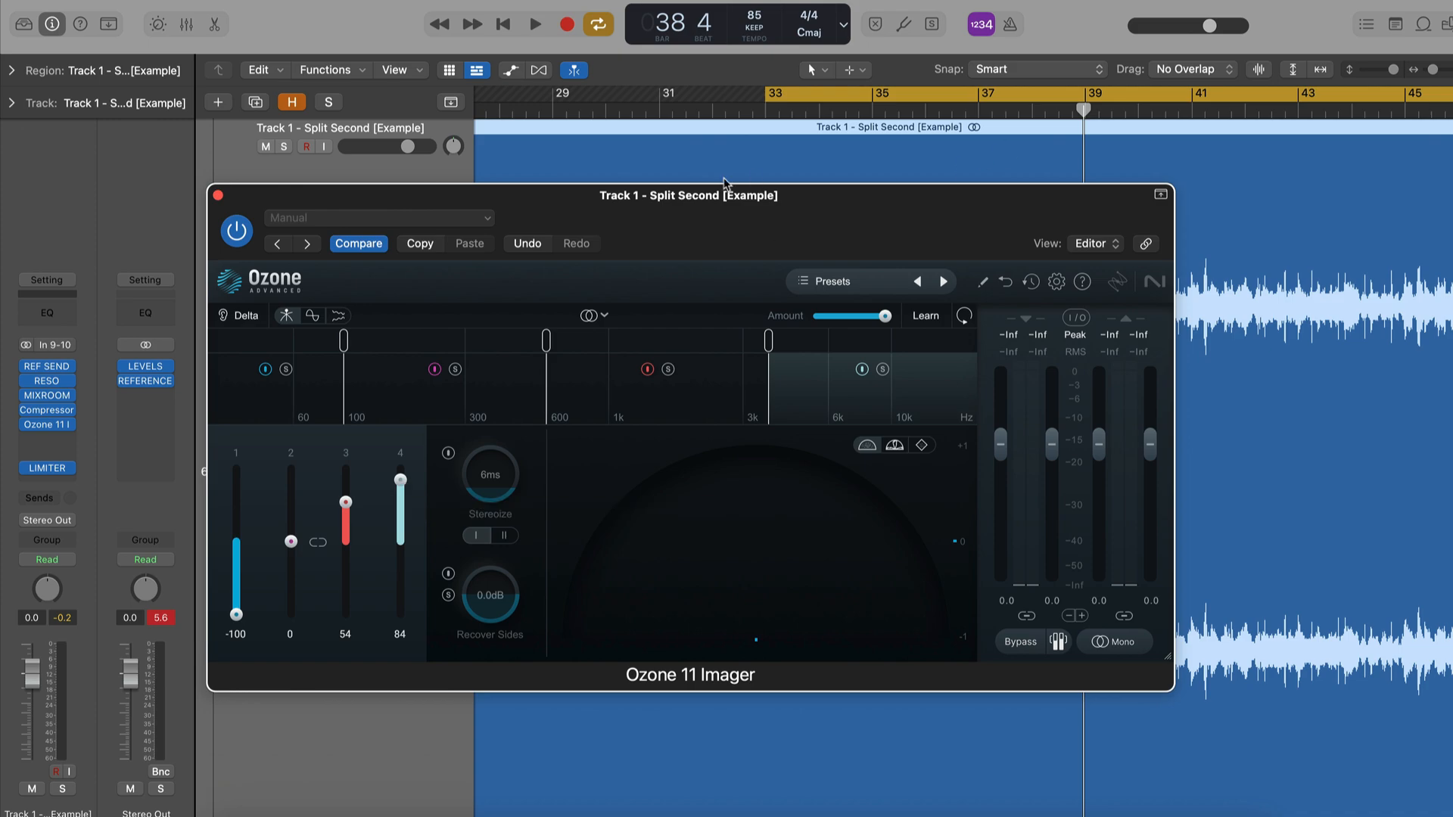
Play the loop and compare the master with the DON'T START NOW reference track in REFERENCE, keeping the Imager visible alongside
key("space")
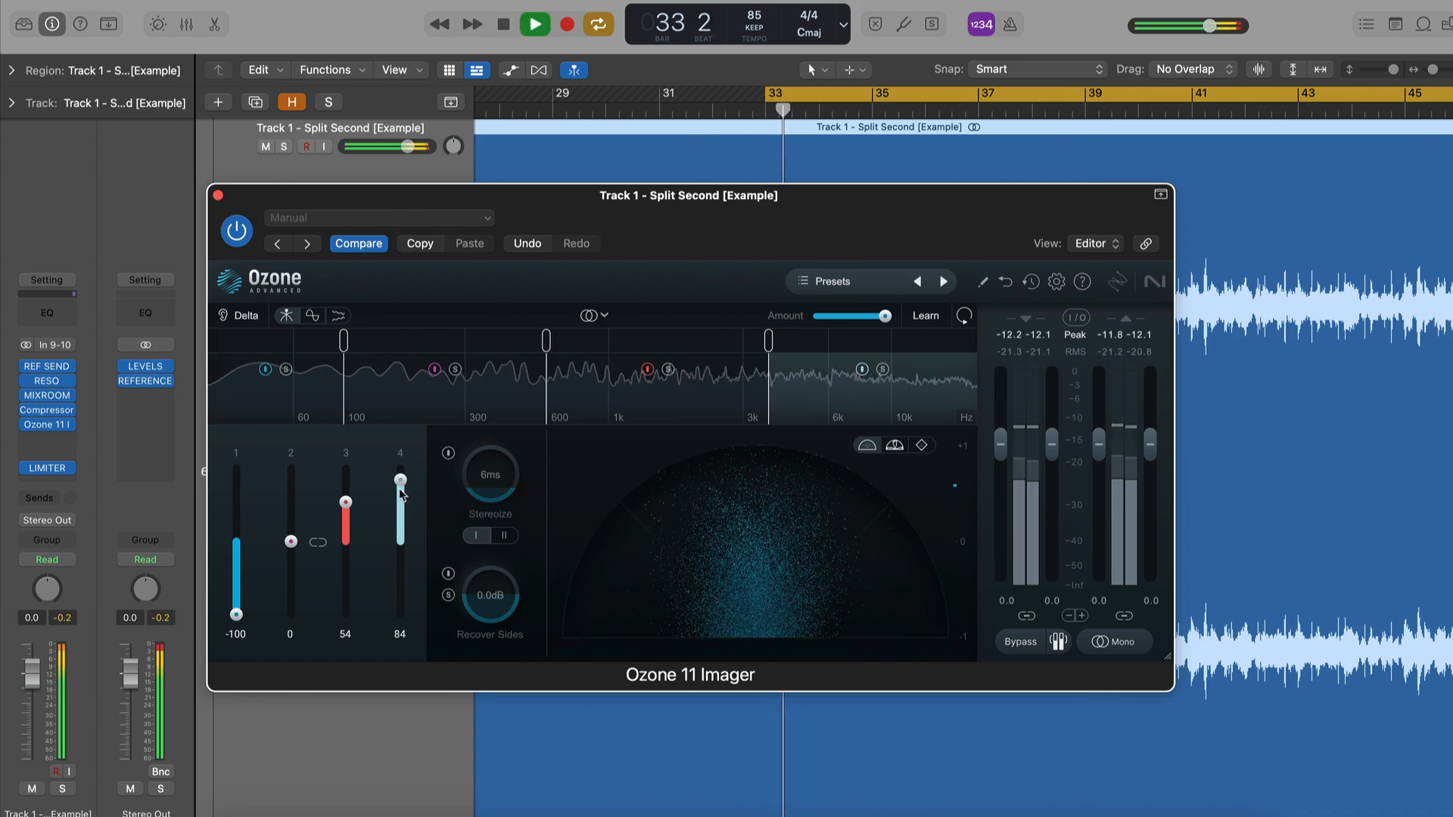
left_click(146, 381)
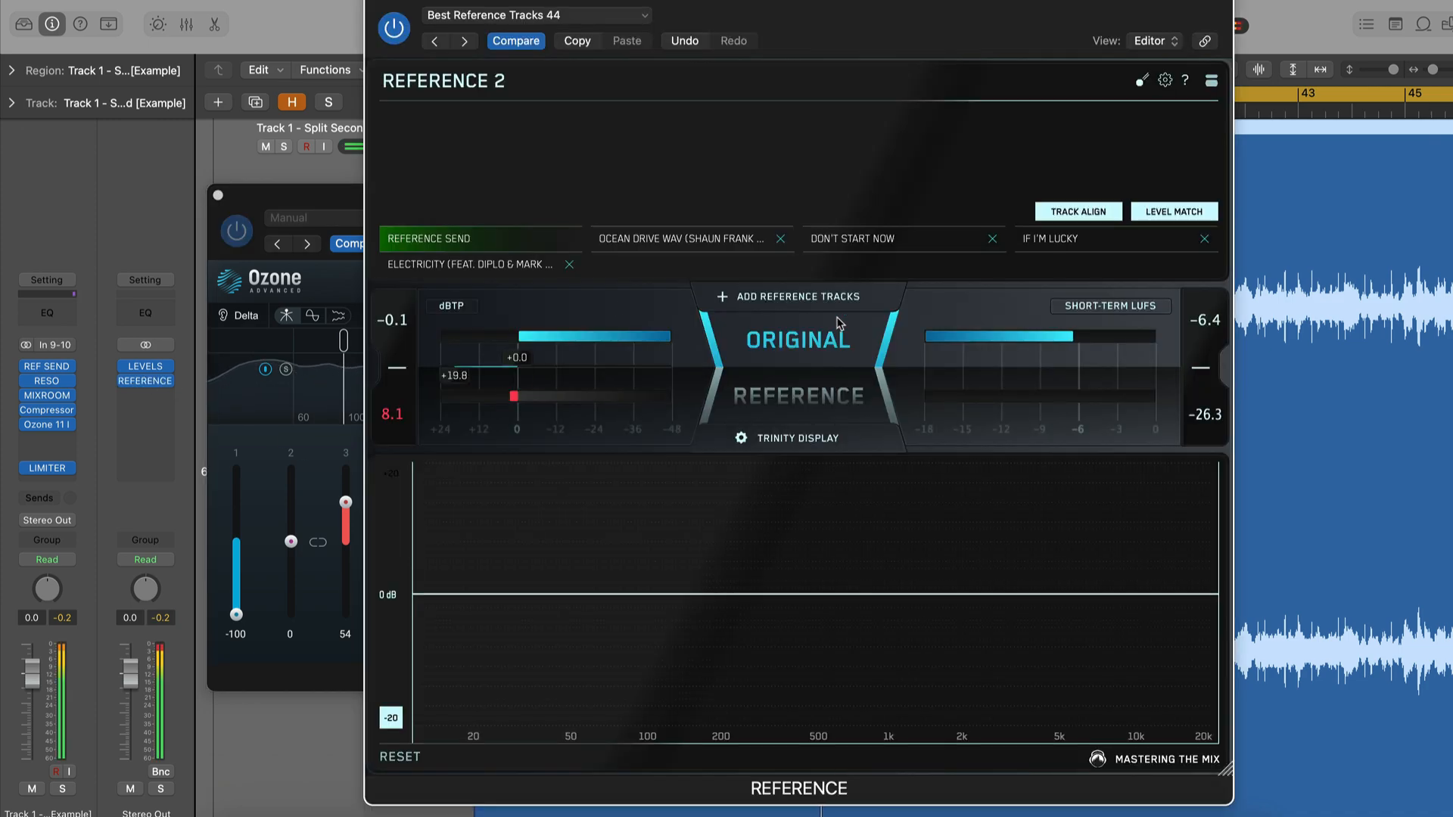
left_click(874, 240)
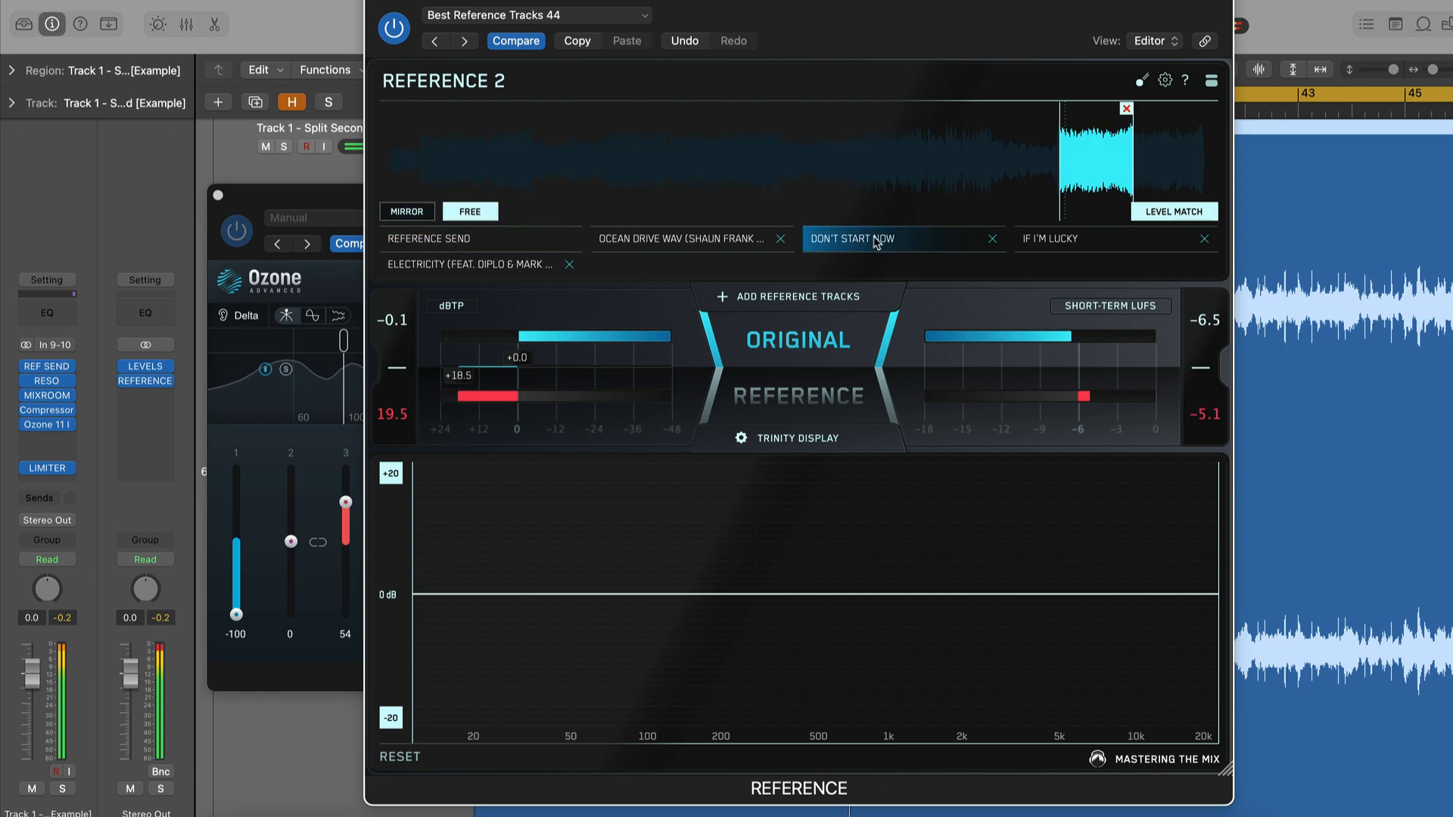
left_click(825, 346)
left_click_drag(841, 42, 1027, 40)
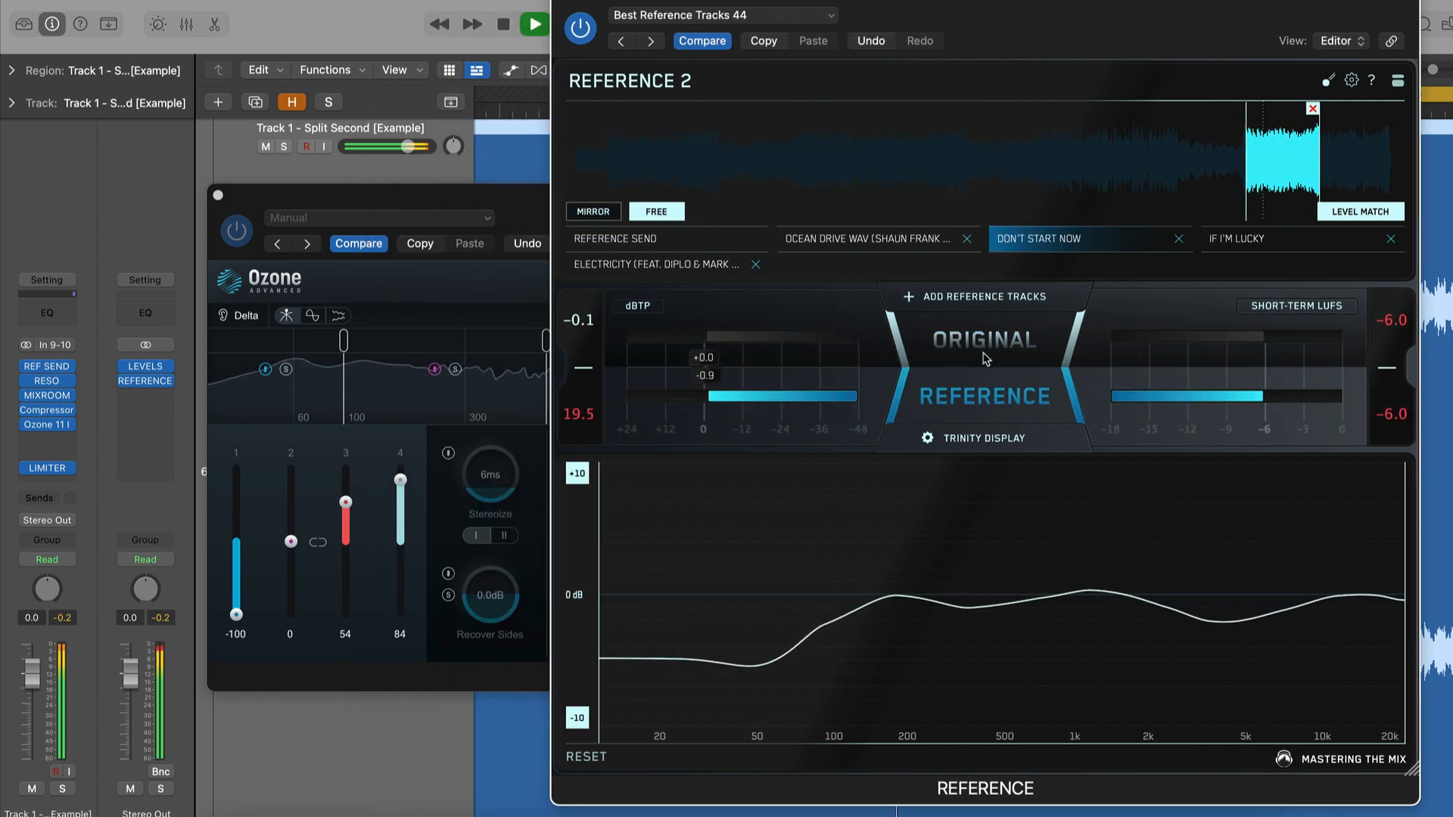
left_click(985, 359)
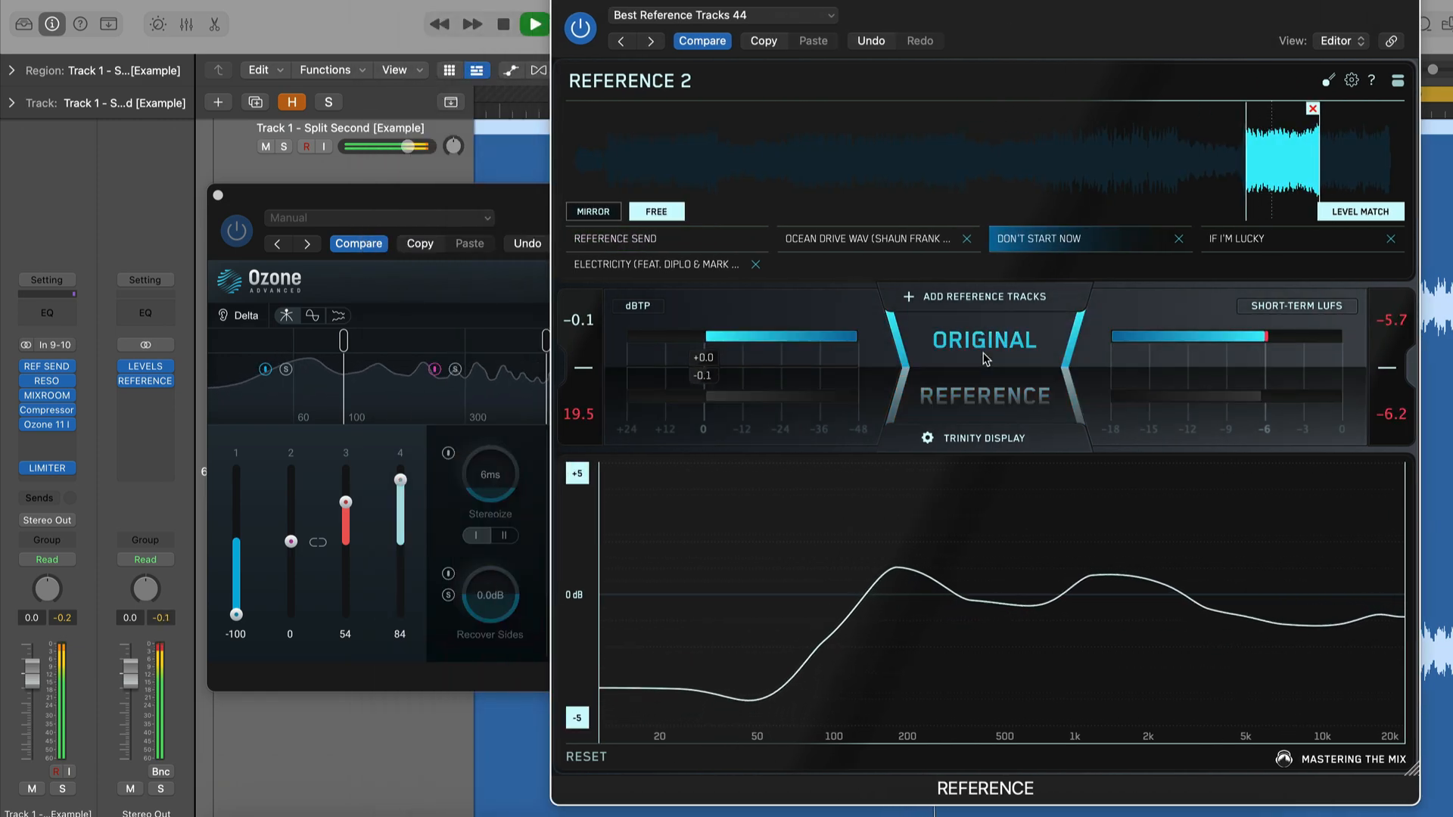
Enable Stereo Width in REFERENCE's Trinity display and close its settings
left_click(981, 440)
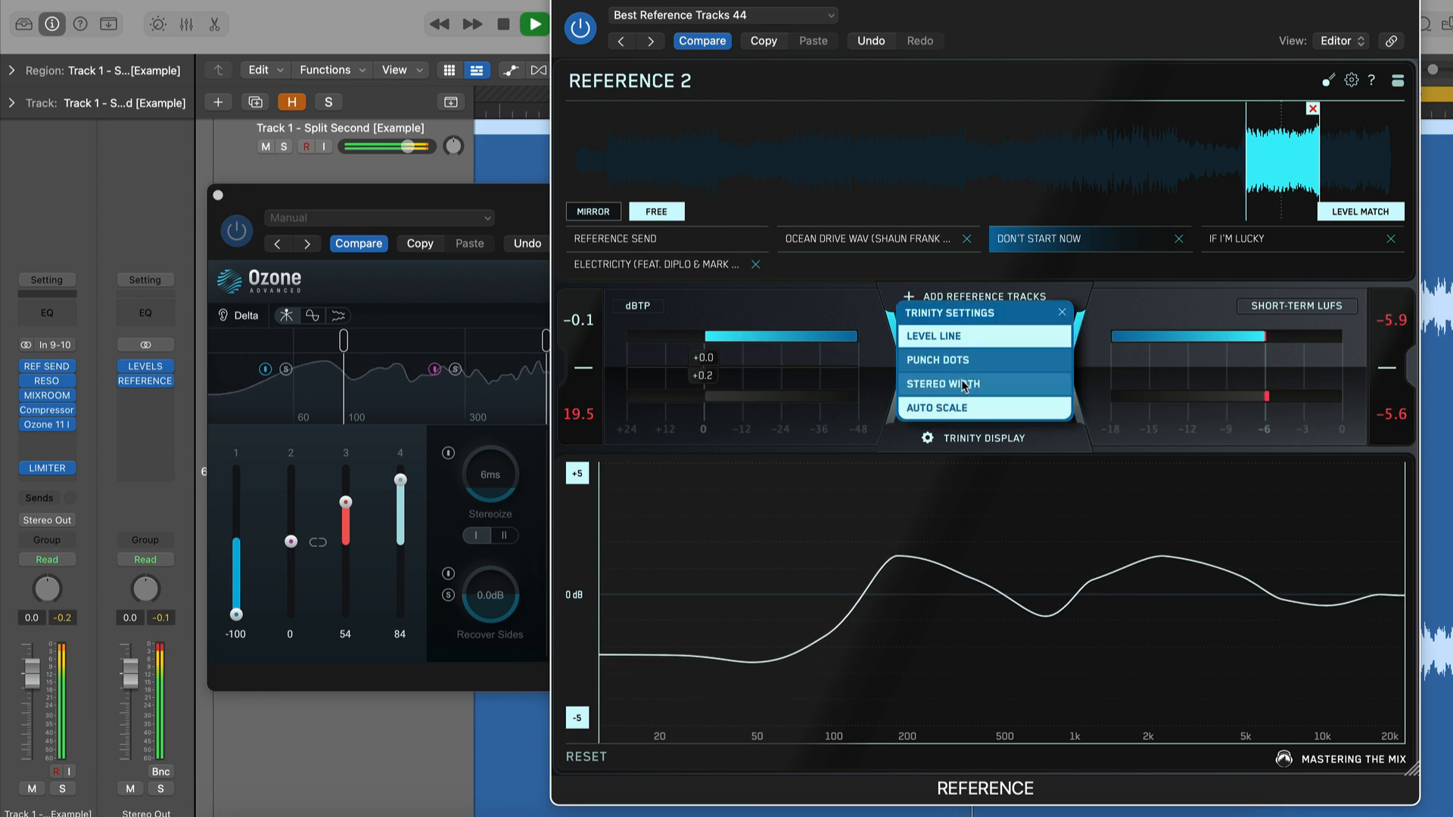
left_click(965, 386)
left_click(969, 441)
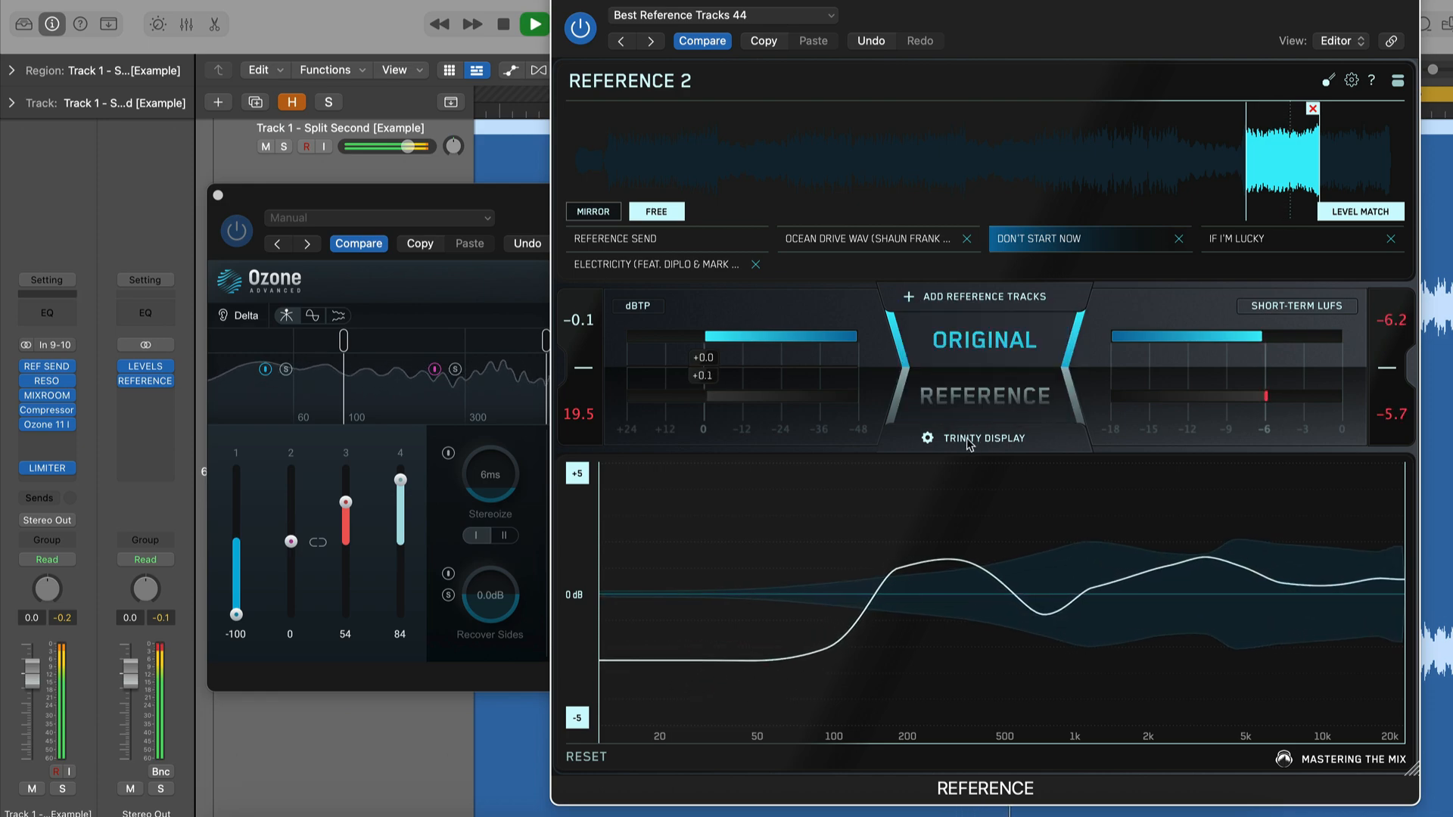
Alternate between the original and the DON'T START NOW reference to compare their stereo width, stopping and restarting the loop in between
left_click(960, 364)
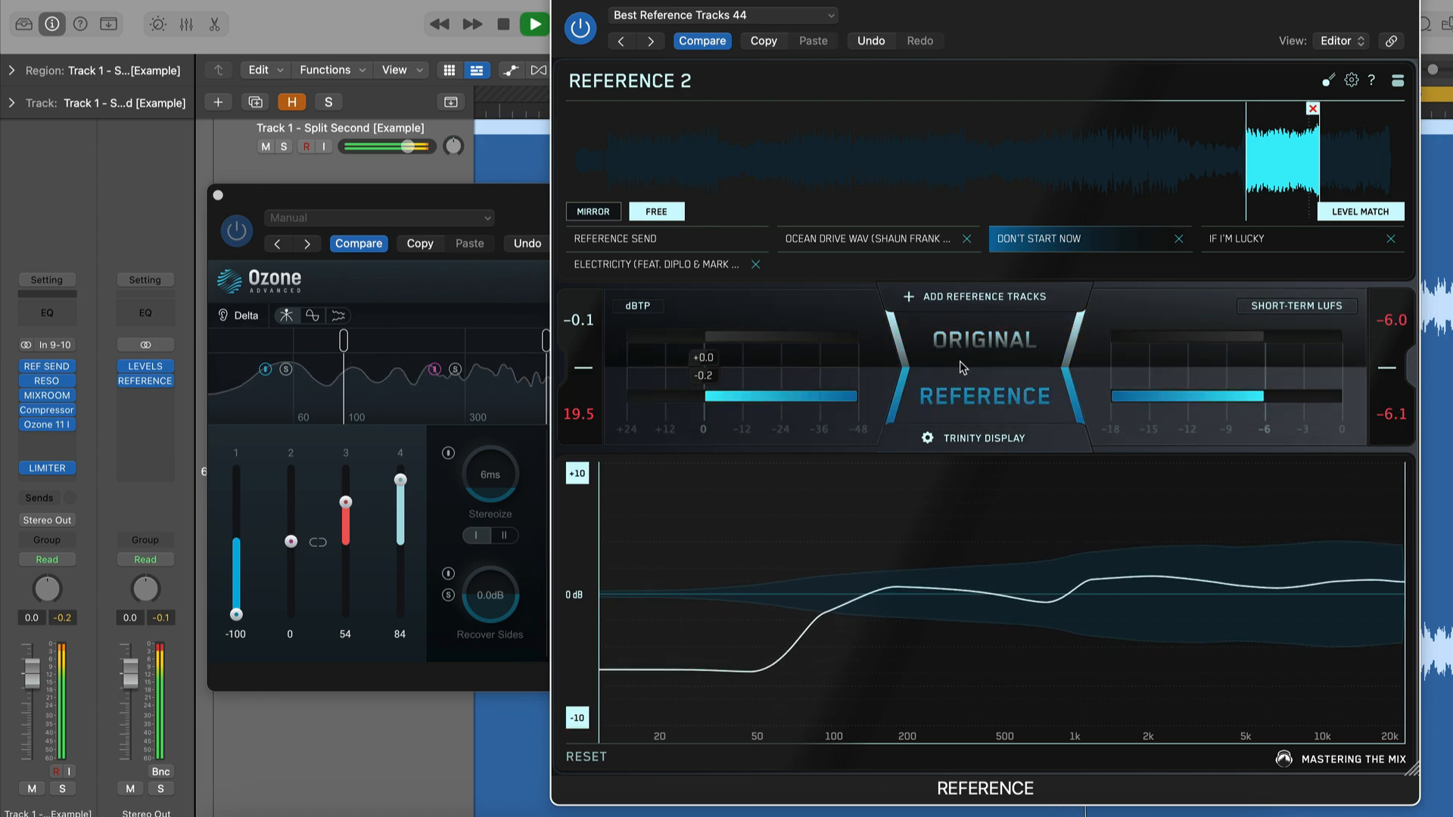
left_click(959, 366)
left_click(960, 367)
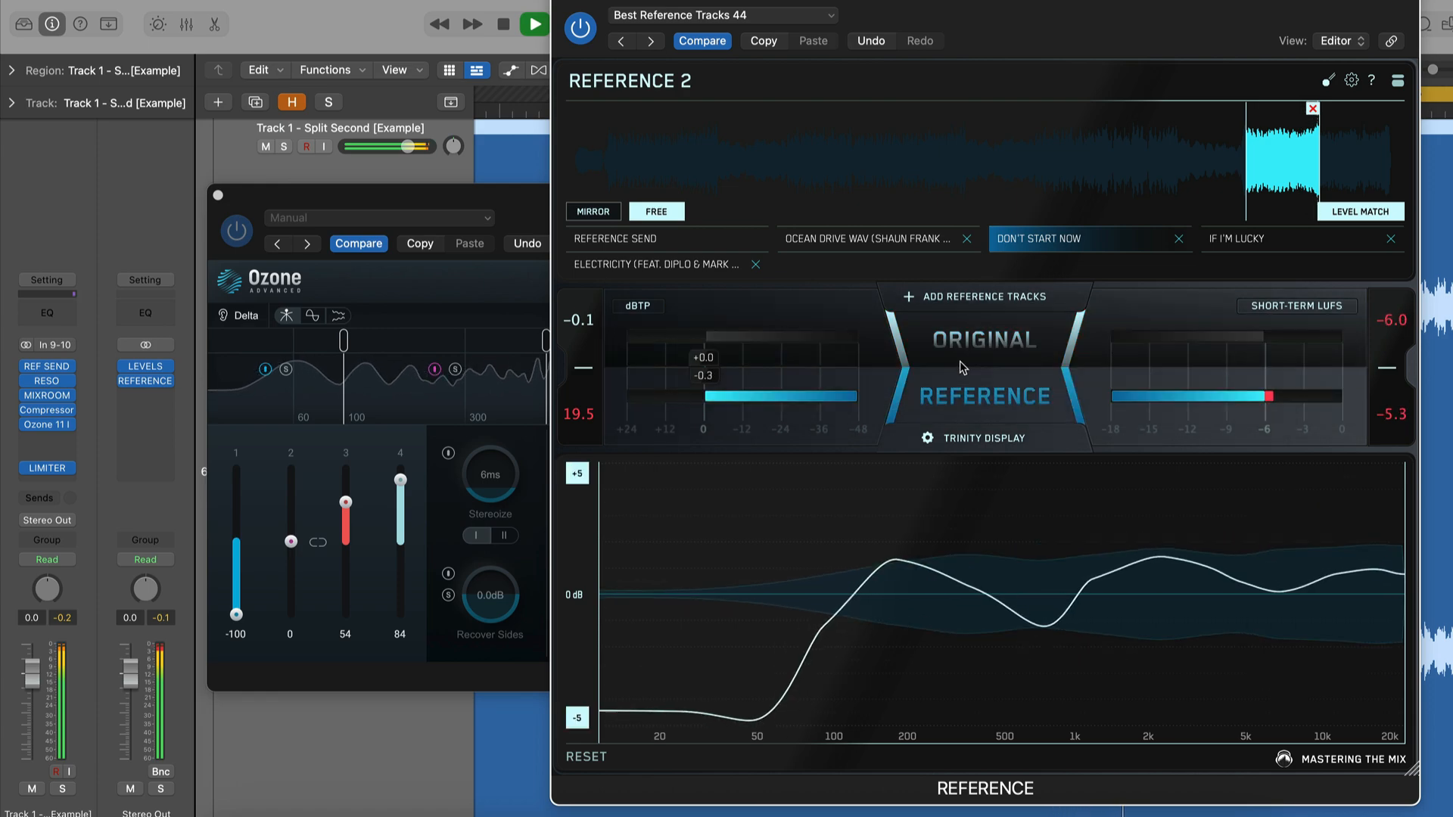
left_click(960, 362)
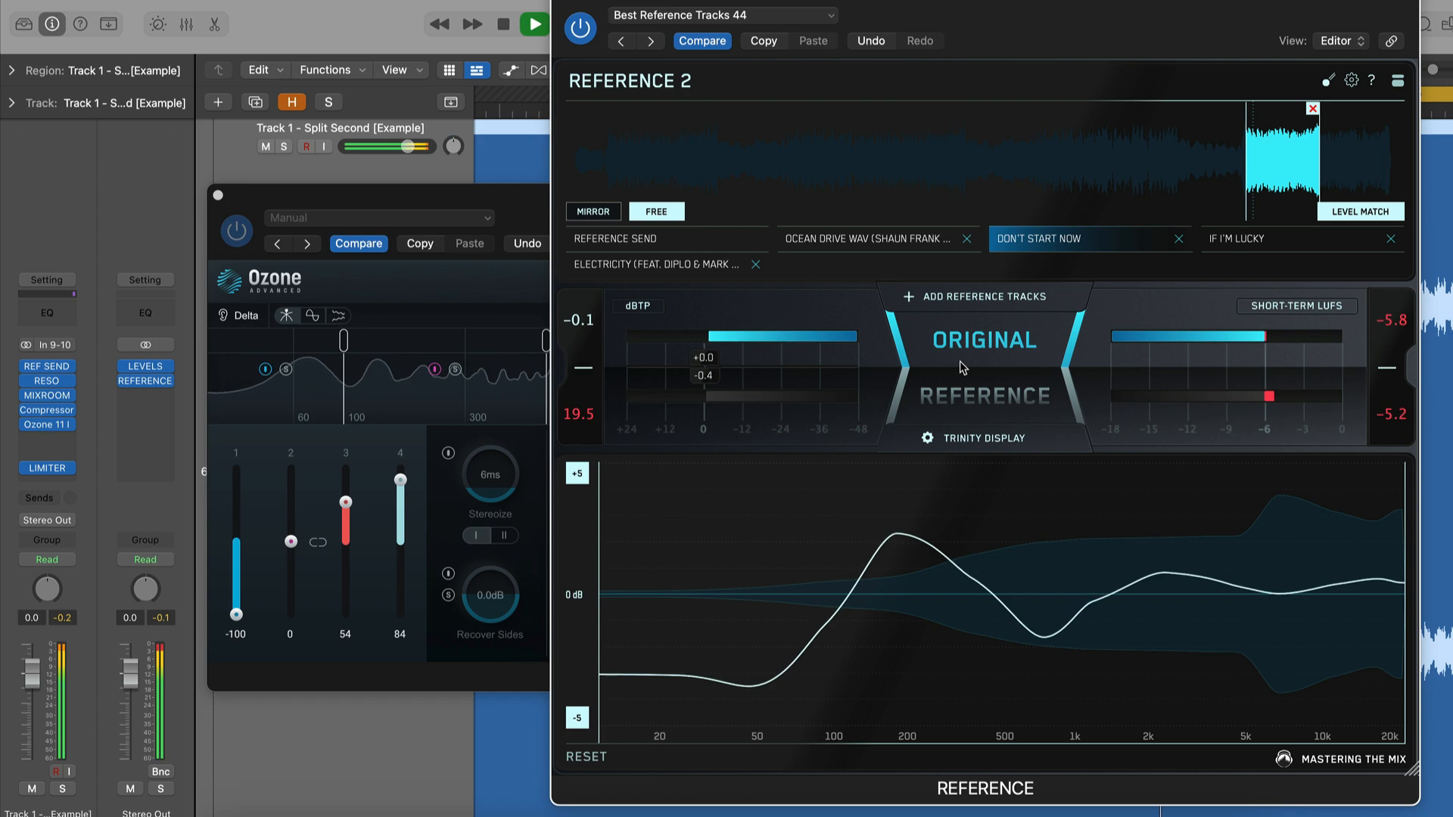
key("space")
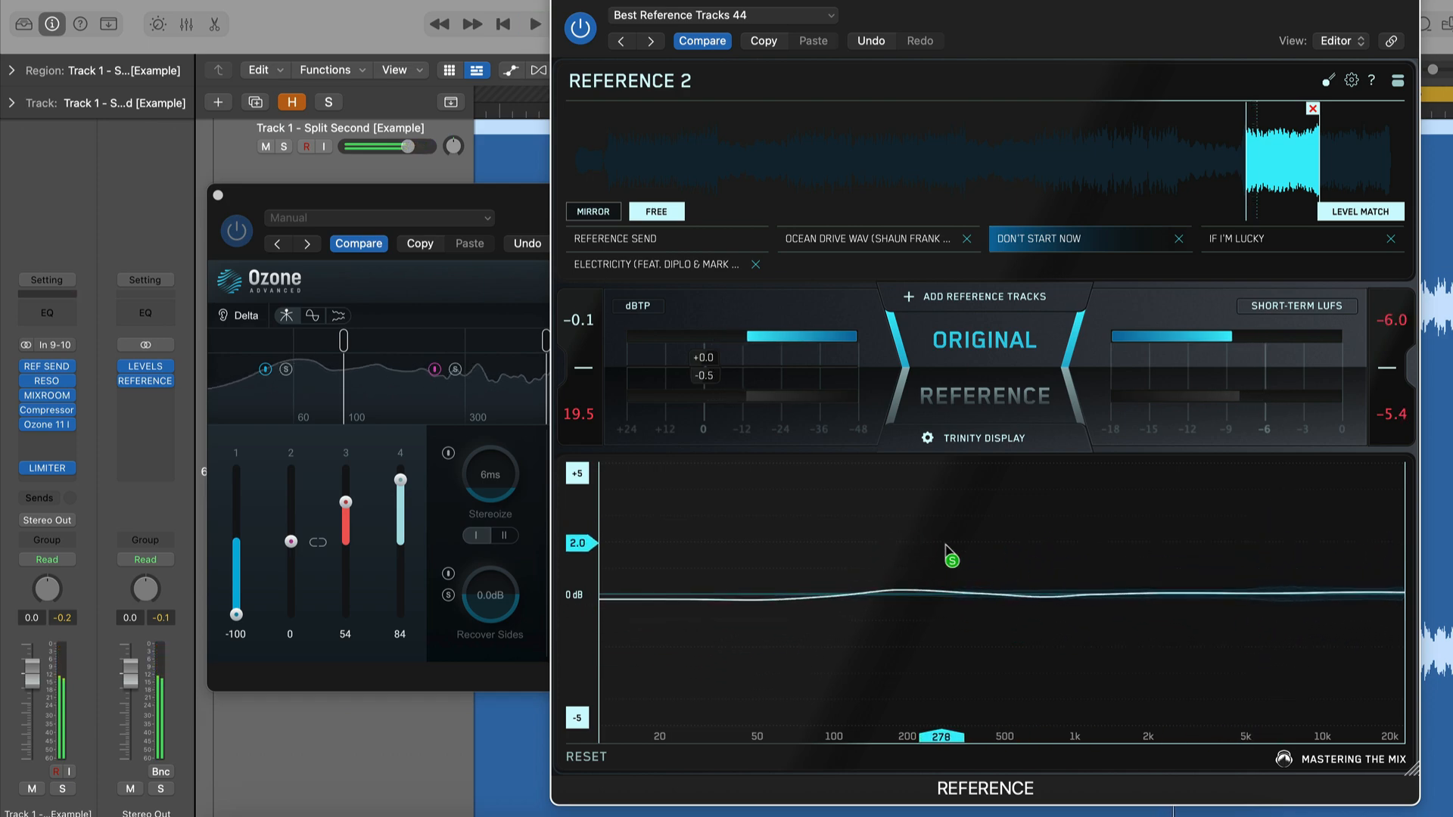
left_click(946, 441)
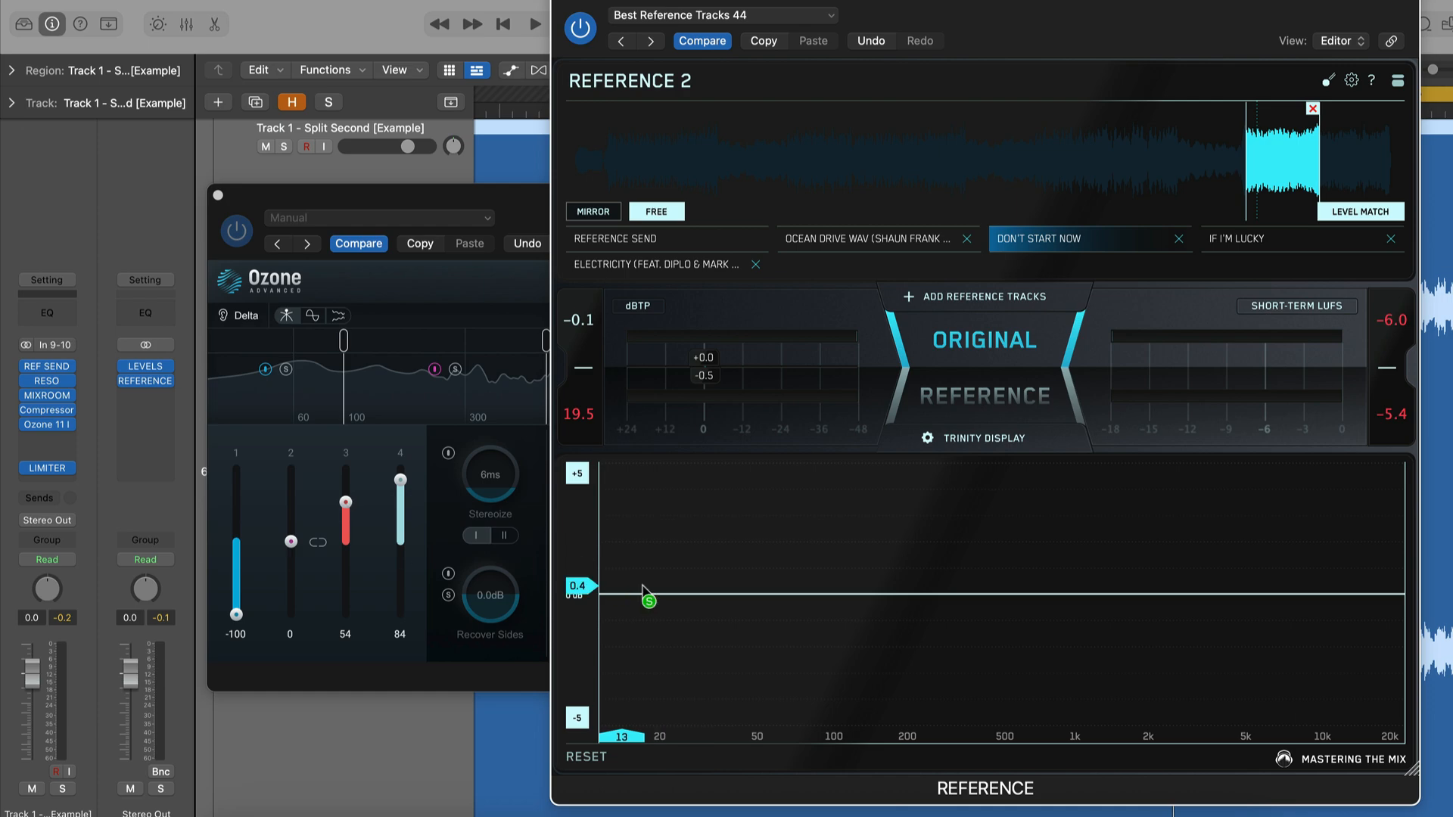
key("space")
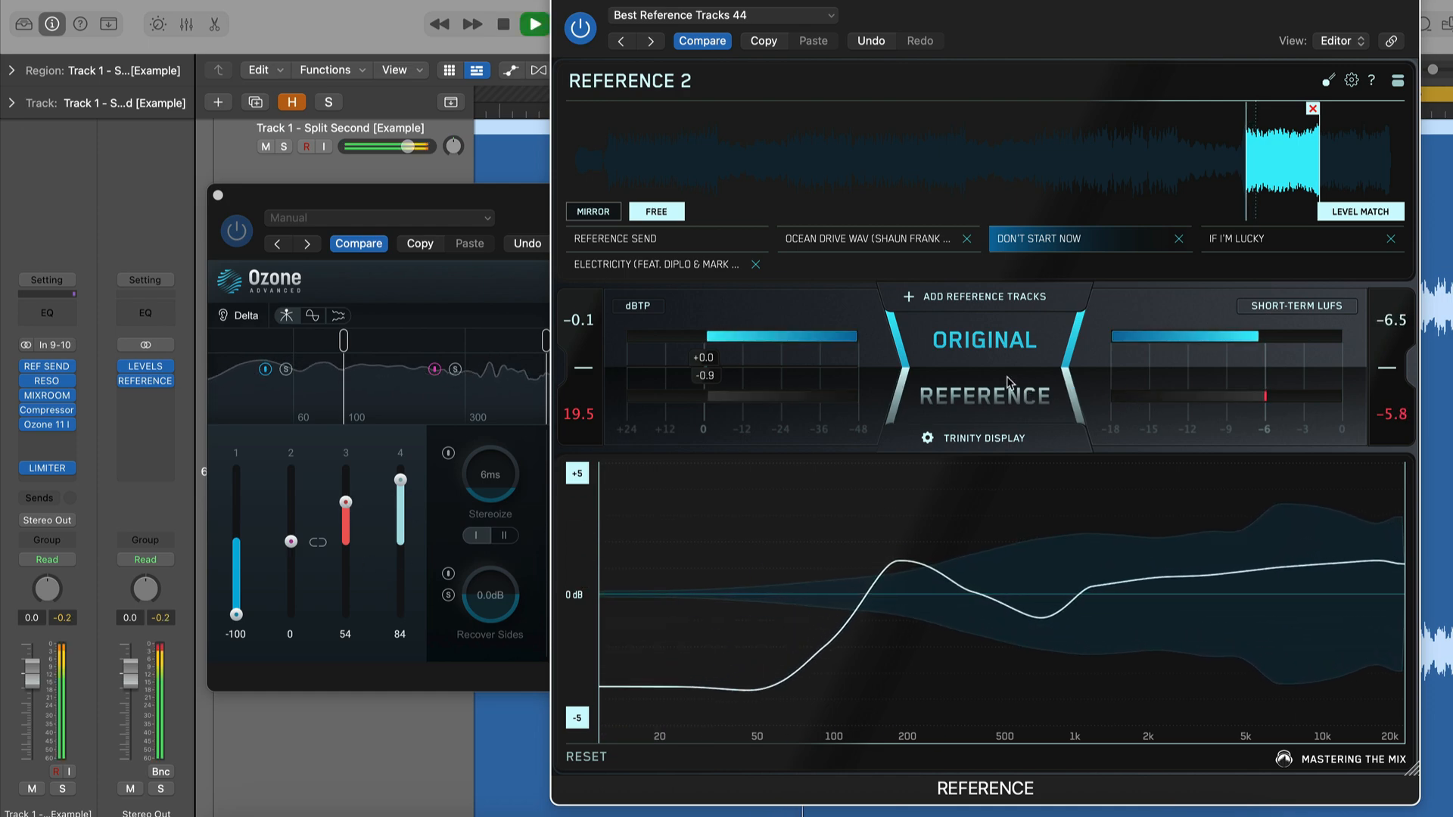
left_click(1007, 386)
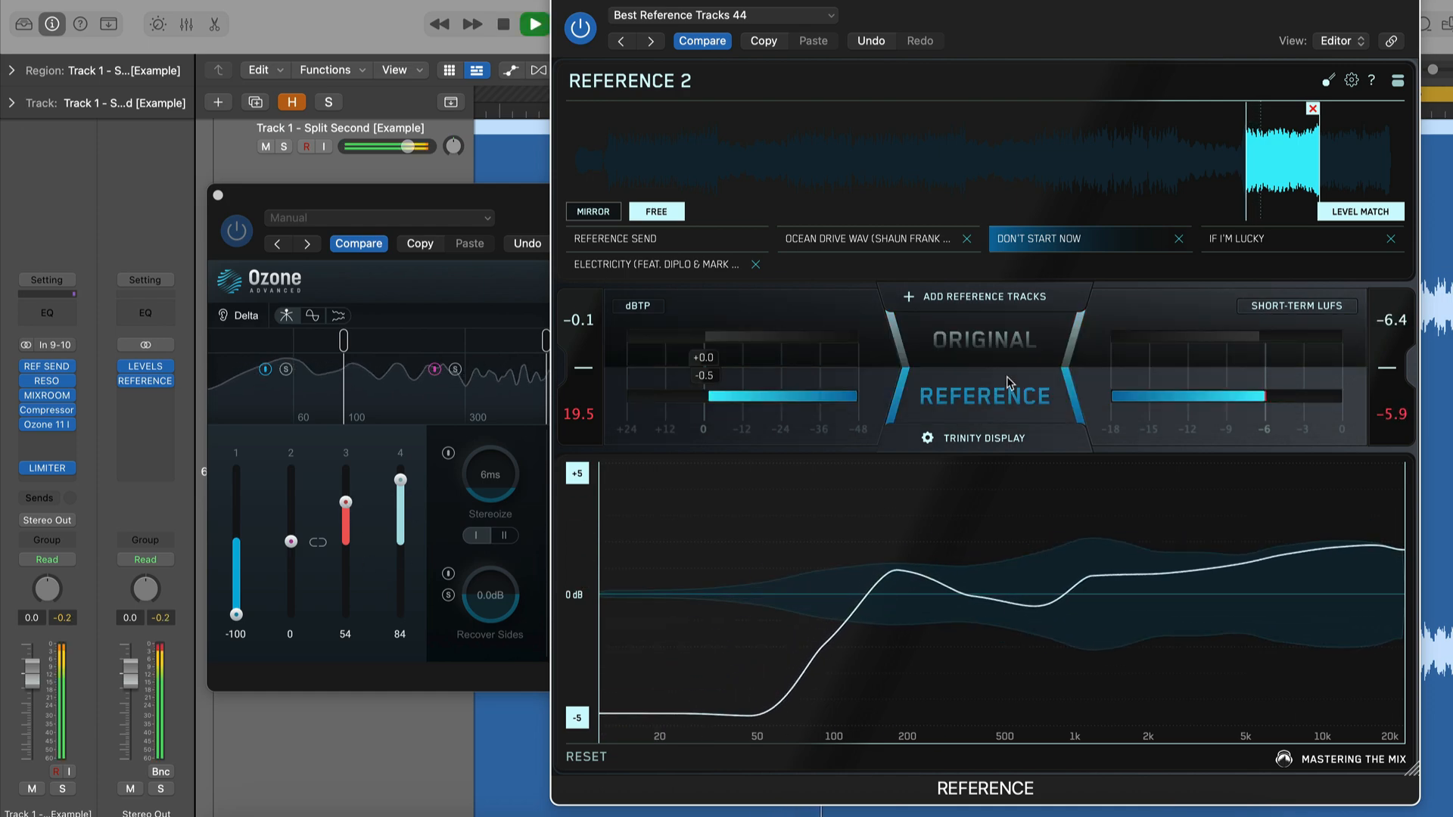
left_click(956, 344)
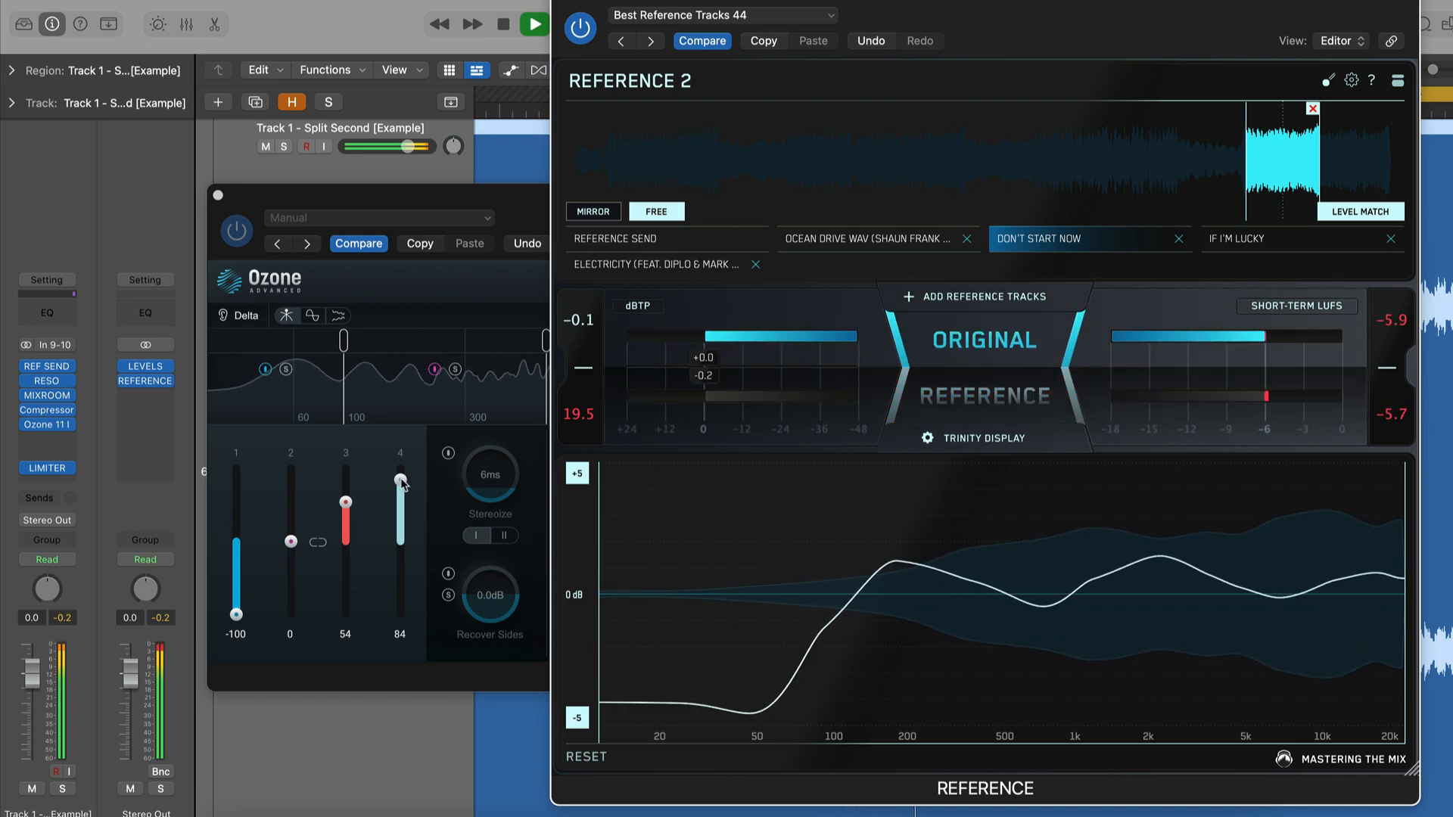
Reduce the Imager's band 3 width to 22 and reset band 4's width to 0
left_click_drag(401, 480, 402, 529)
double_click(401, 526)
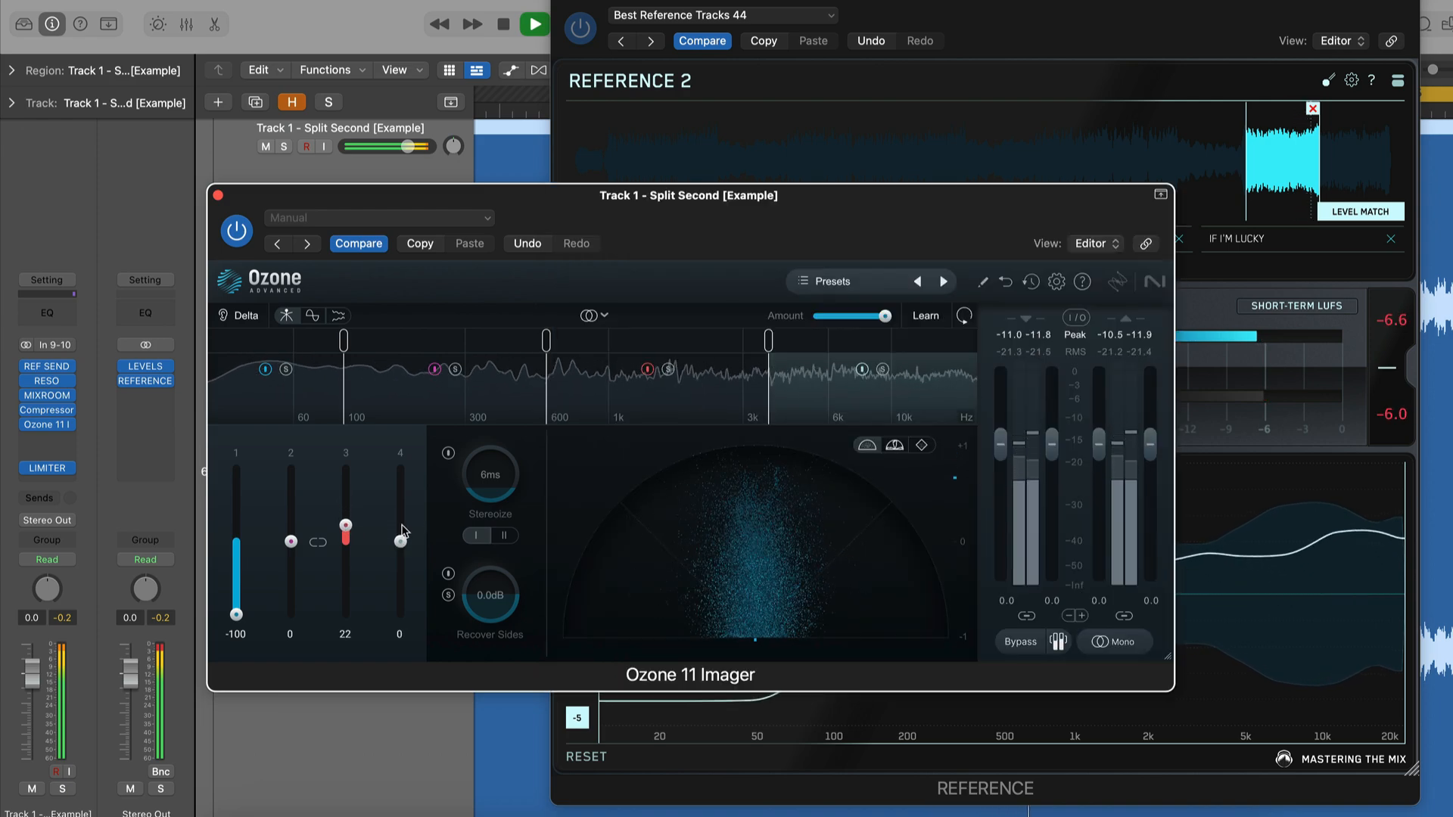
Return to REFERENCE and recheck the master's stereo width against DON'T START NOW with the narrower Imager settings
left_click(1083, 47)
left_click(1011, 365)
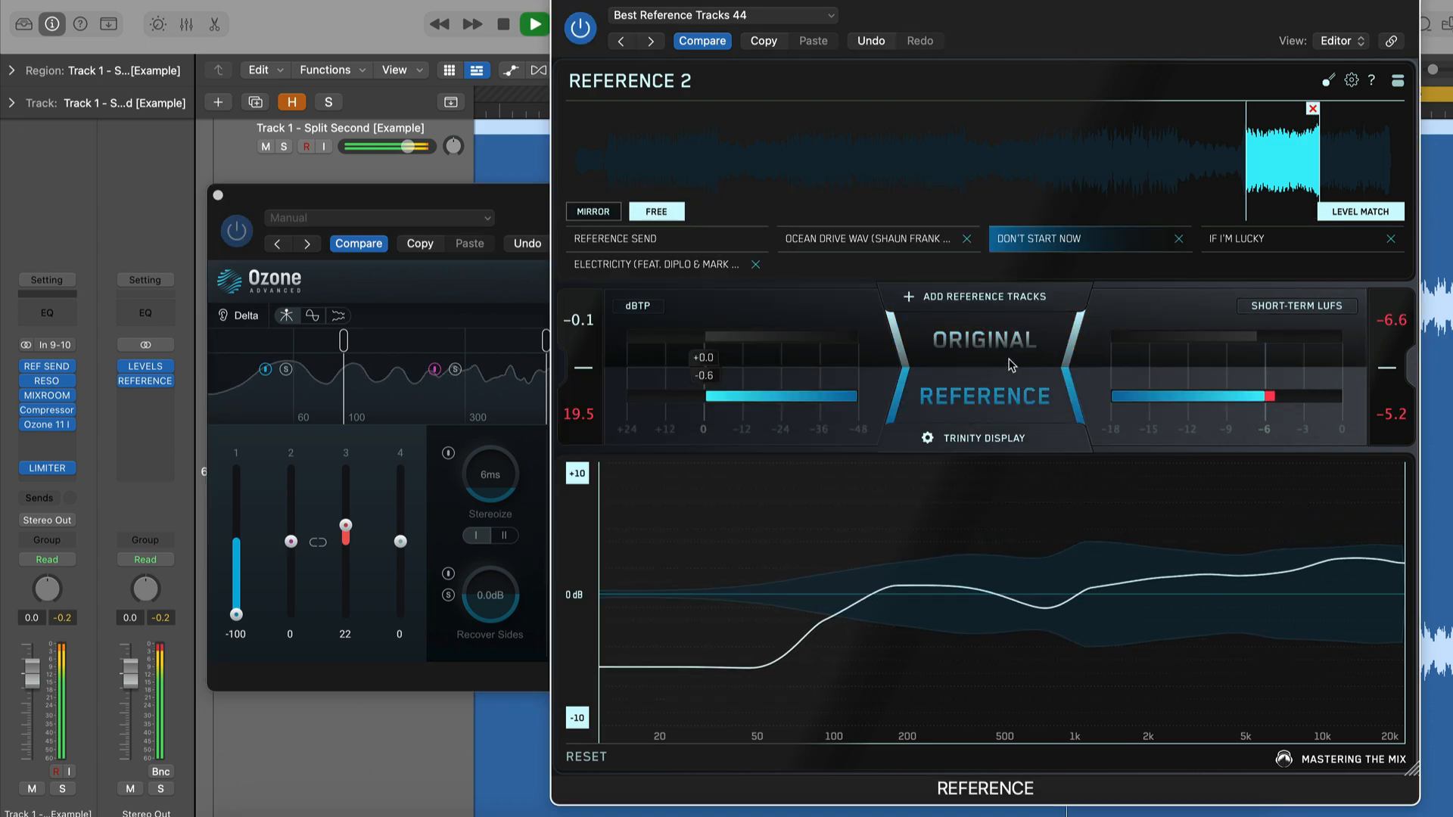
left_click(1011, 366)
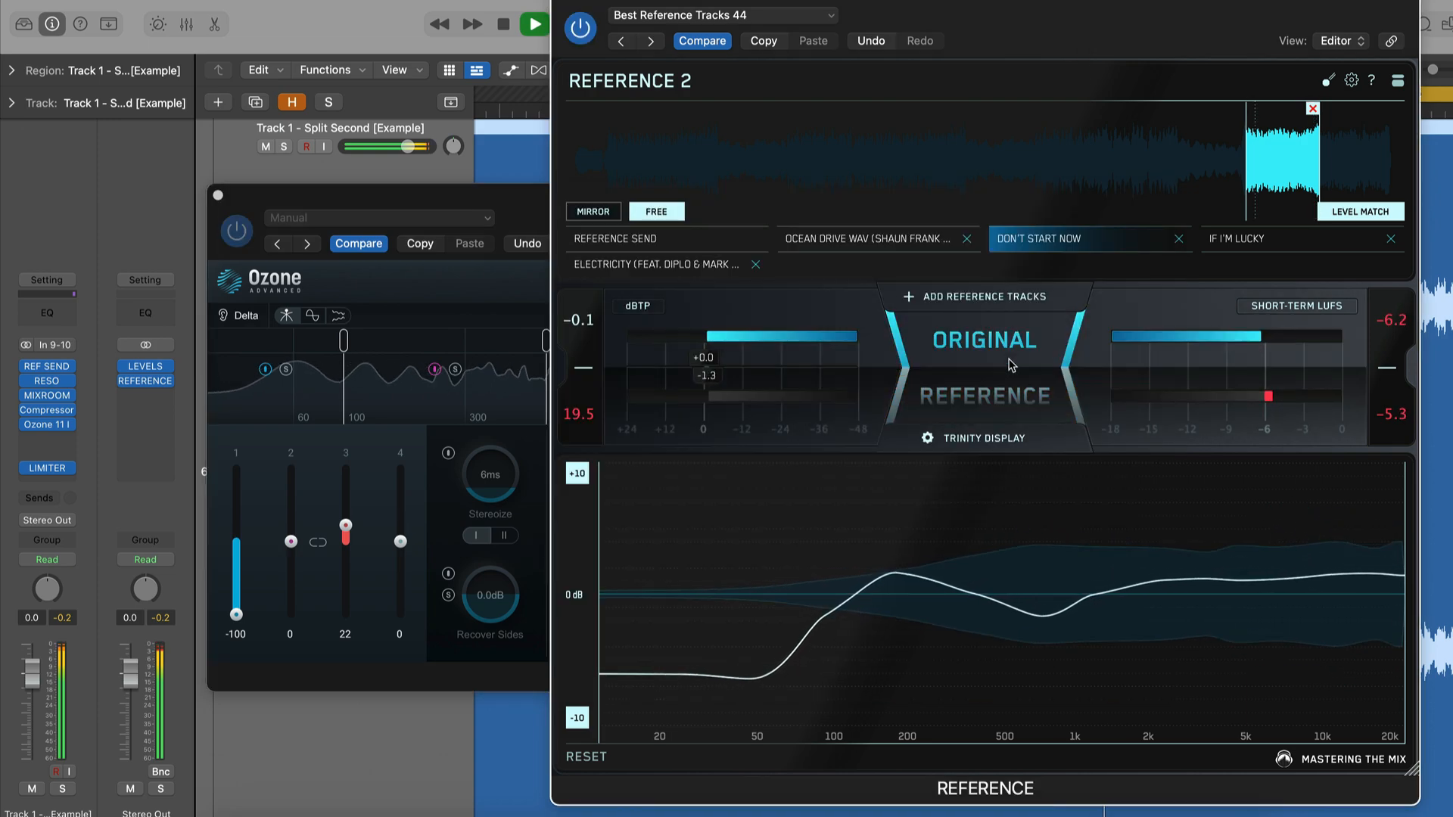
left_click(1001, 373)
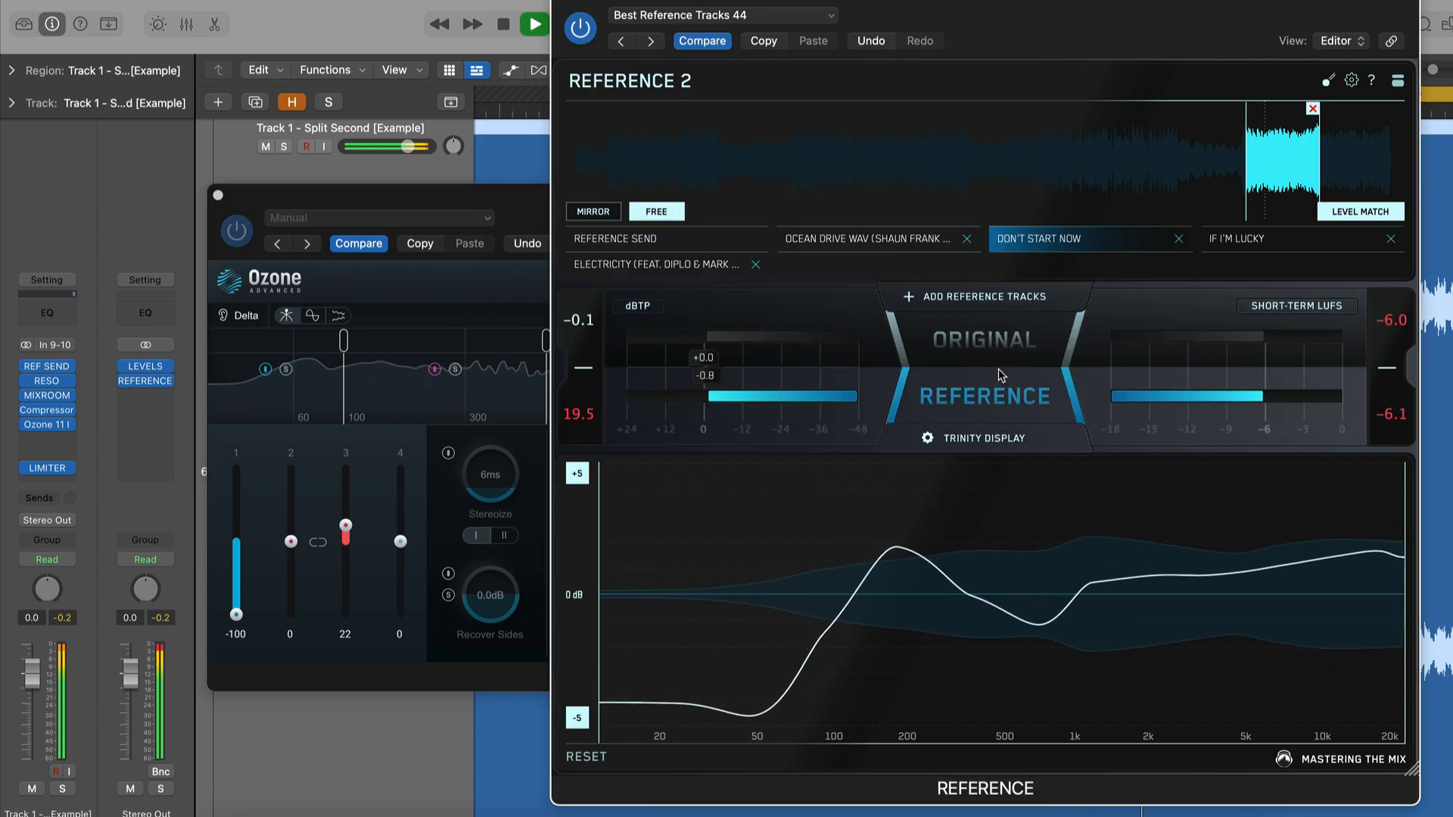
left_click(1001, 373)
left_click(1001, 373)
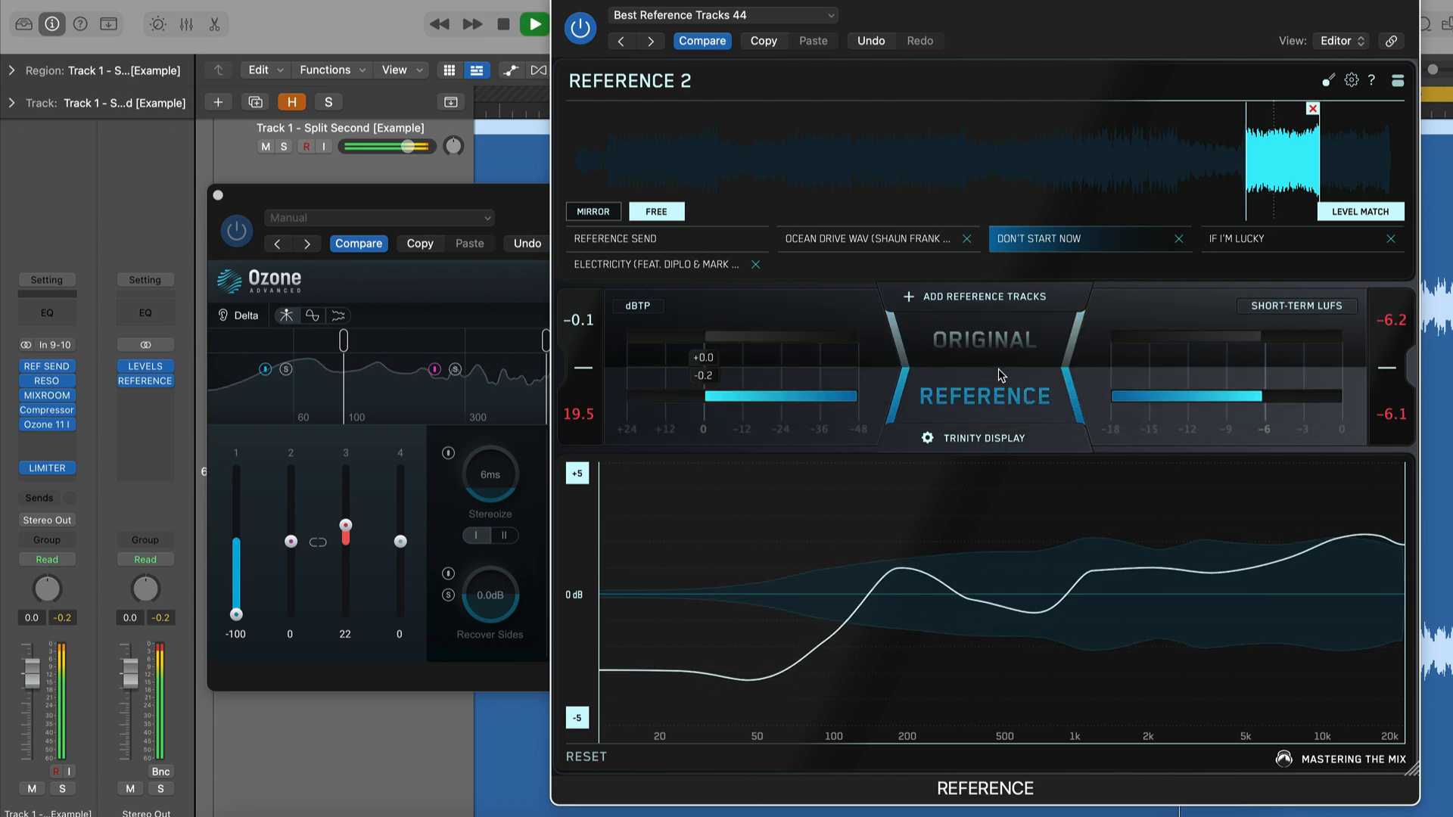
Alternate between the original and the DON'T START NOW reference to recheck their stereo width across the full spectrum
left_click(1001, 373)
left_click(1002, 373)
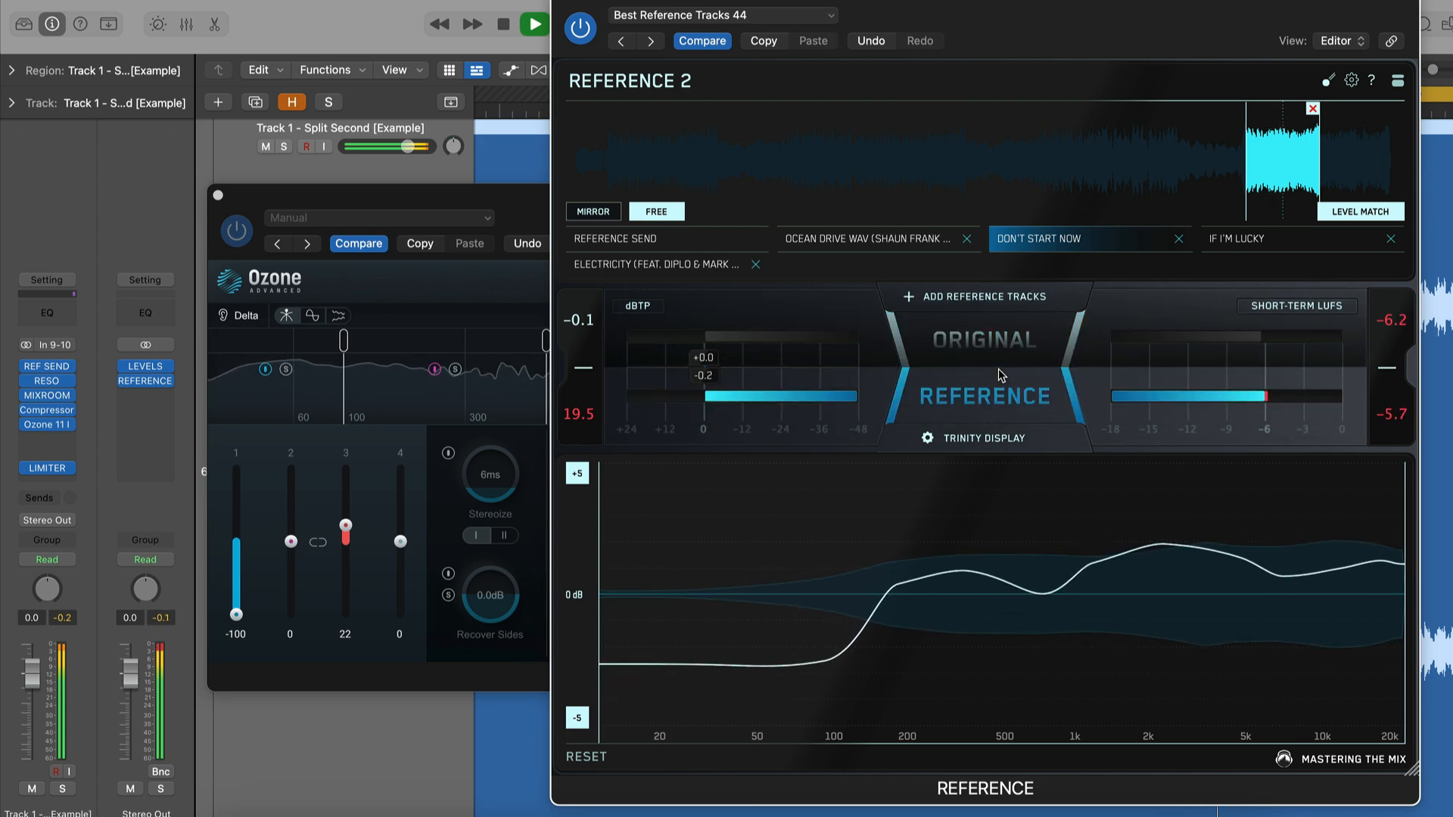
left_click(1002, 373)
mouse_move(904, 556)
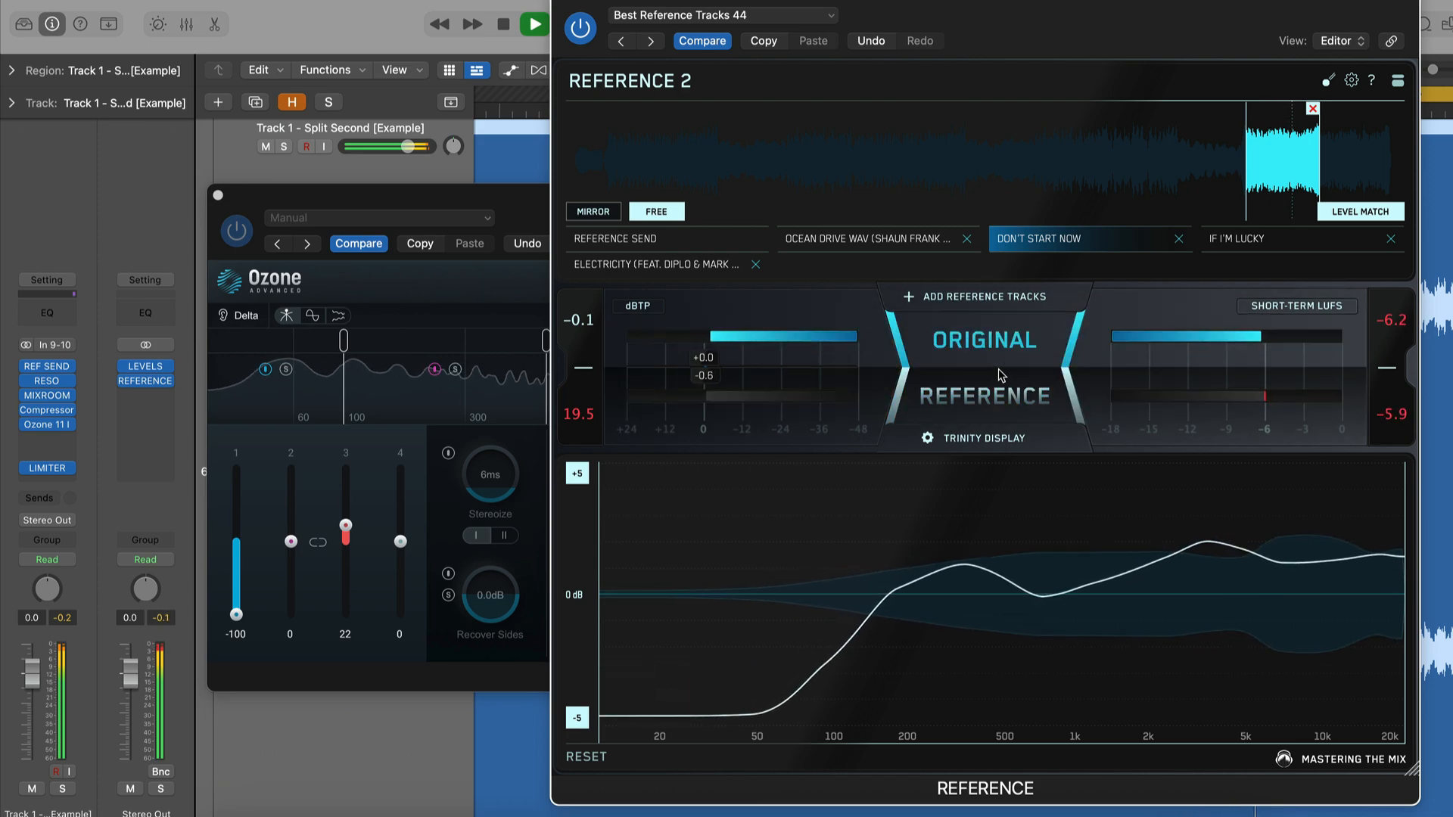
Isolate roughly 50 to 600 Hz in the Trinity display and compare the original with DON'T START NOW within that range
mouse_move(902, 551)
left_mouse_down()
mouse_move(851, 535)
mouse_move(976, 365)
mouse_move(843, 568)
mouse_move(589, 614)
left_mouse_up()
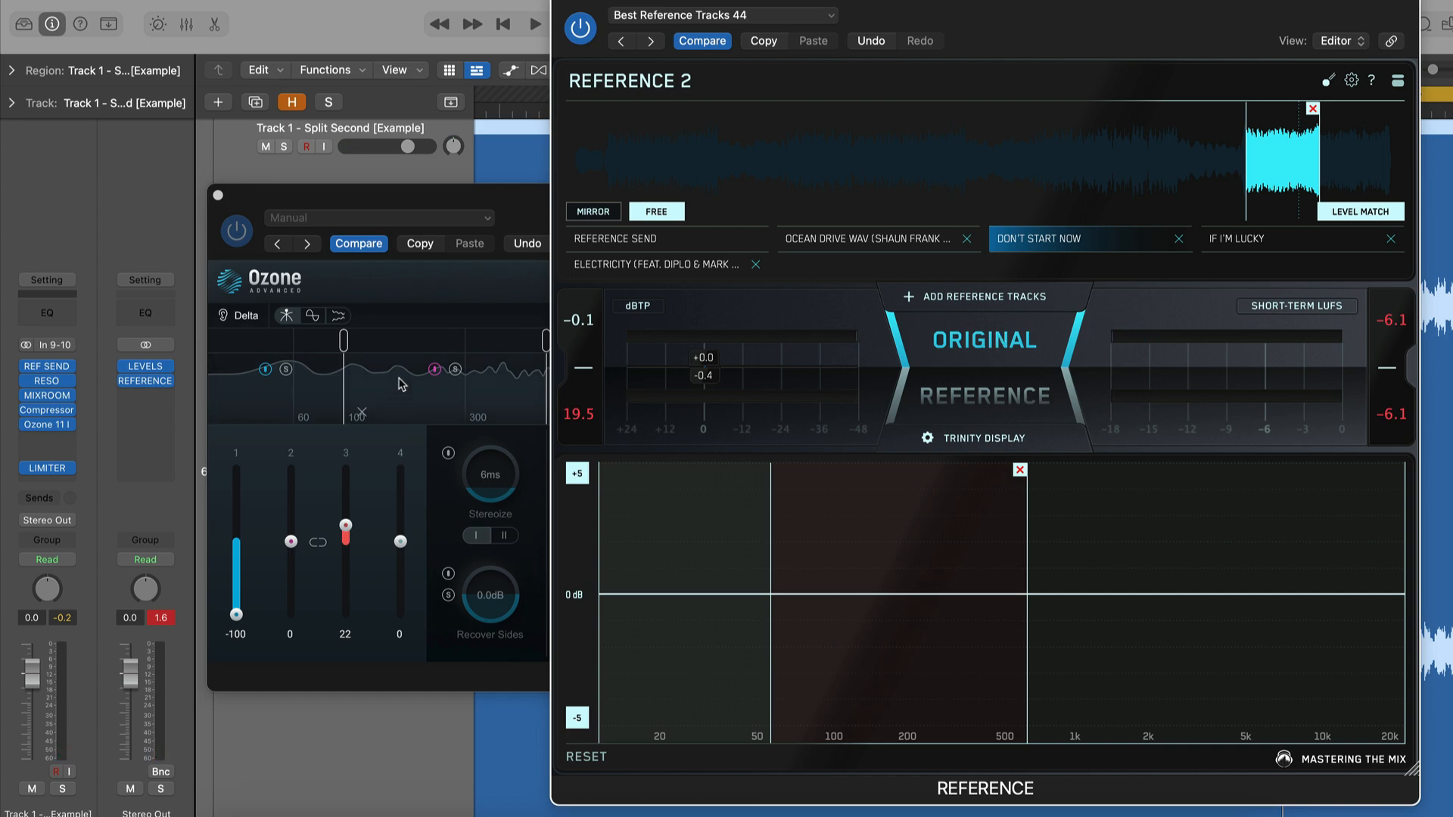
key("space")
left_click(985, 396)
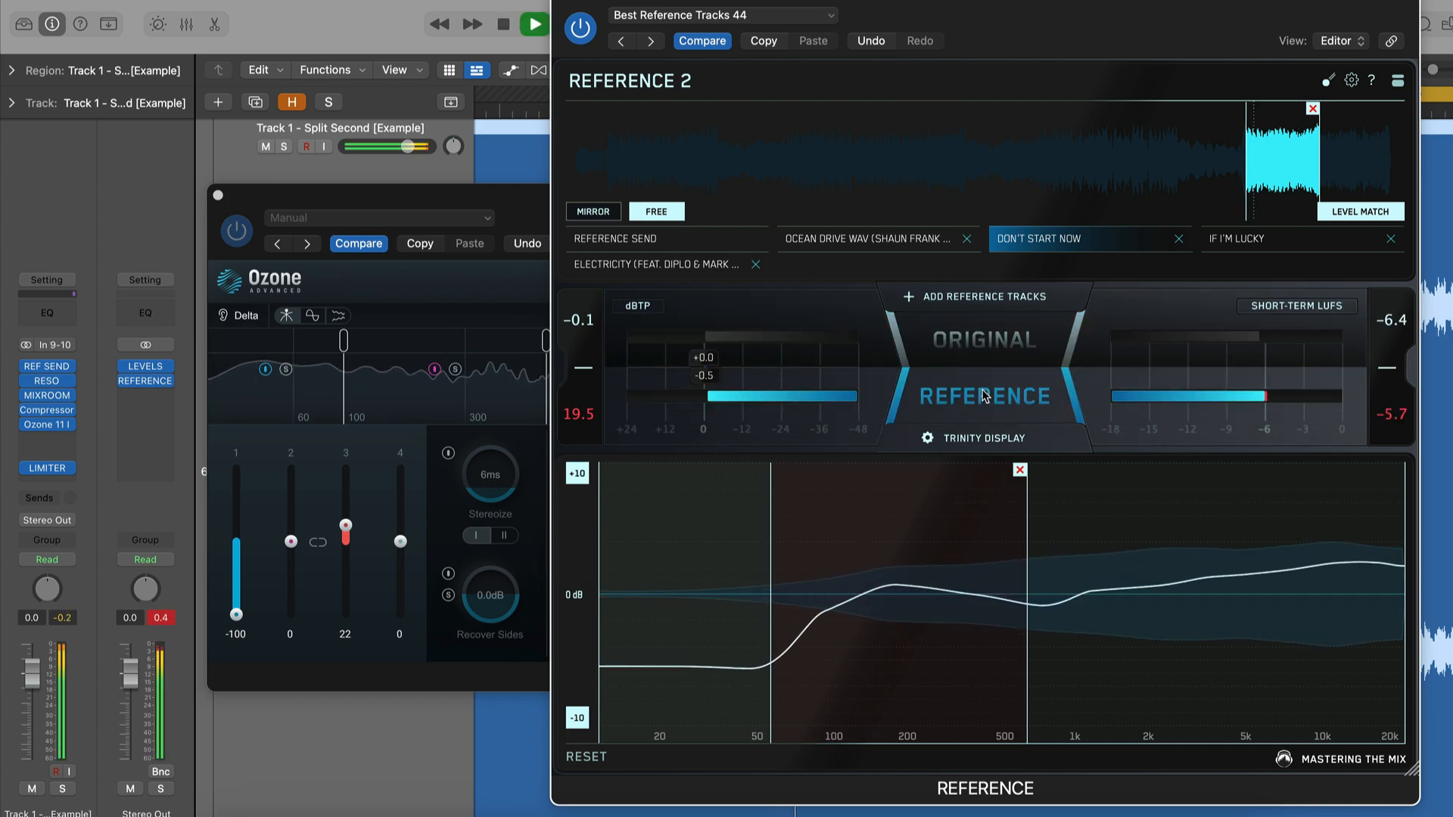
left_click(985, 396)
left_click(985, 396)
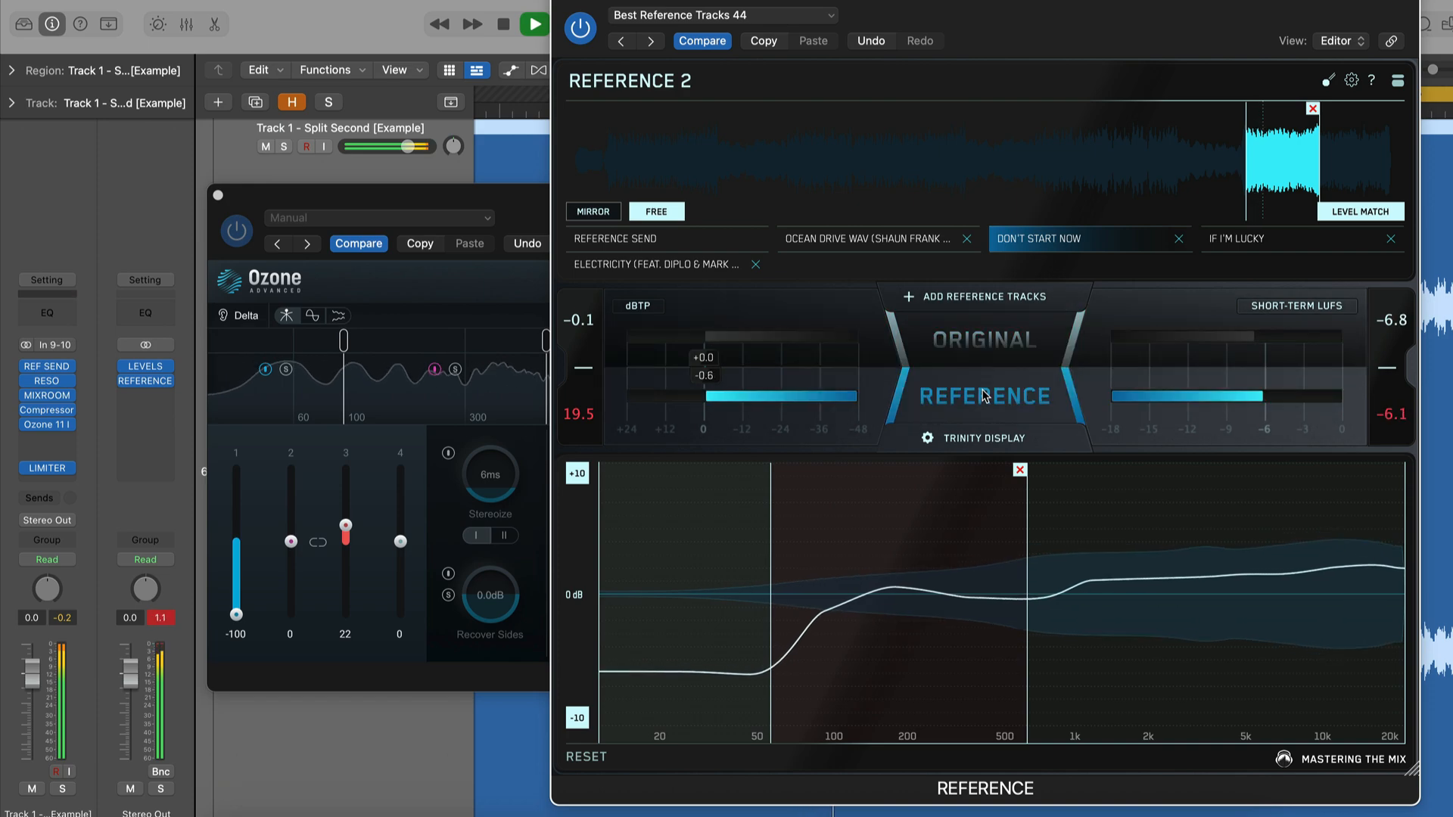
left_click(985, 397)
left_click(984, 396)
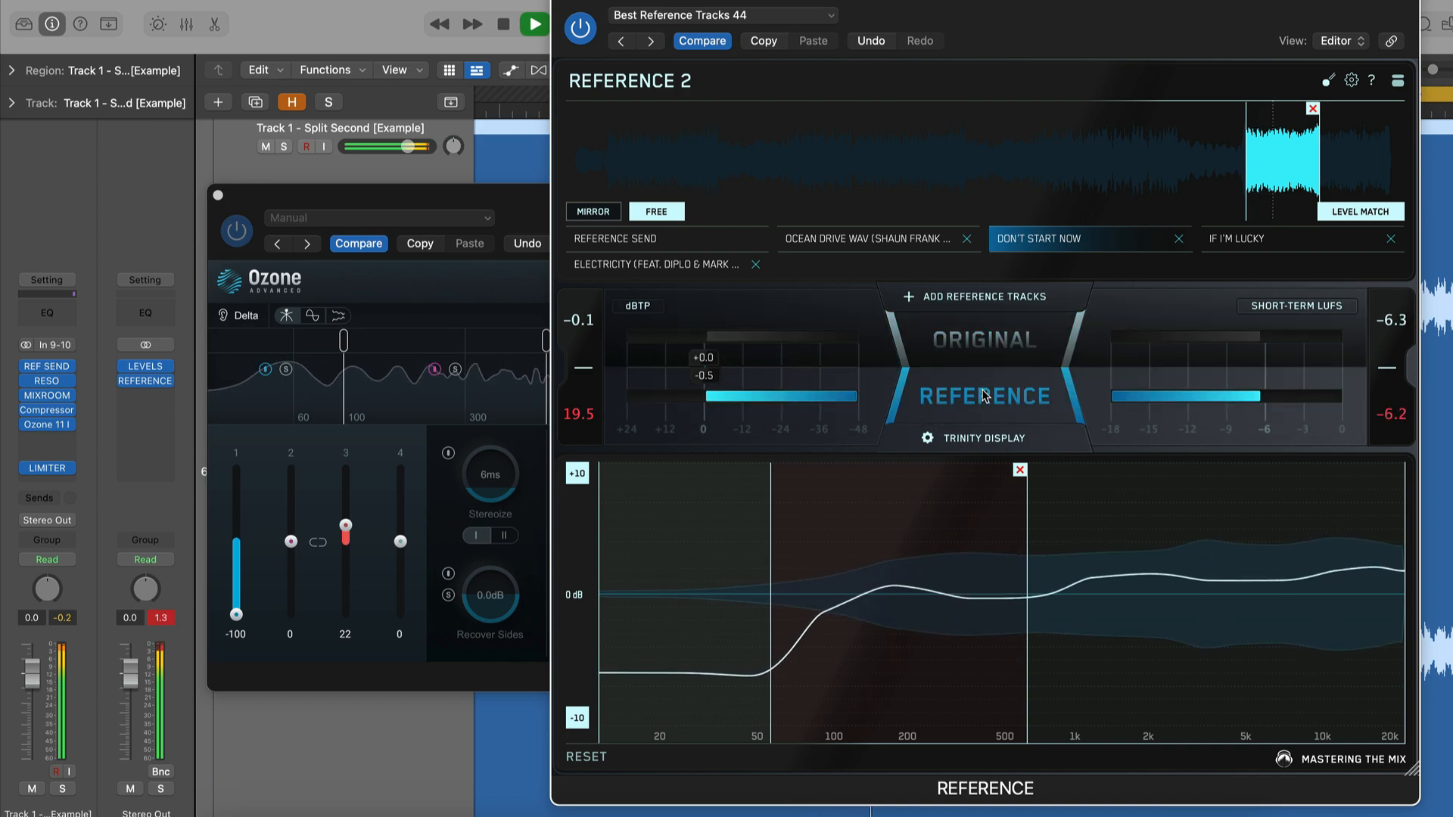
left_click(985, 396)
Raise the Imager's band 2 width to 33 and recheck the isolated range against DON'T START NOW in REFERENCE
left_click_drag(293, 547, 292, 519)
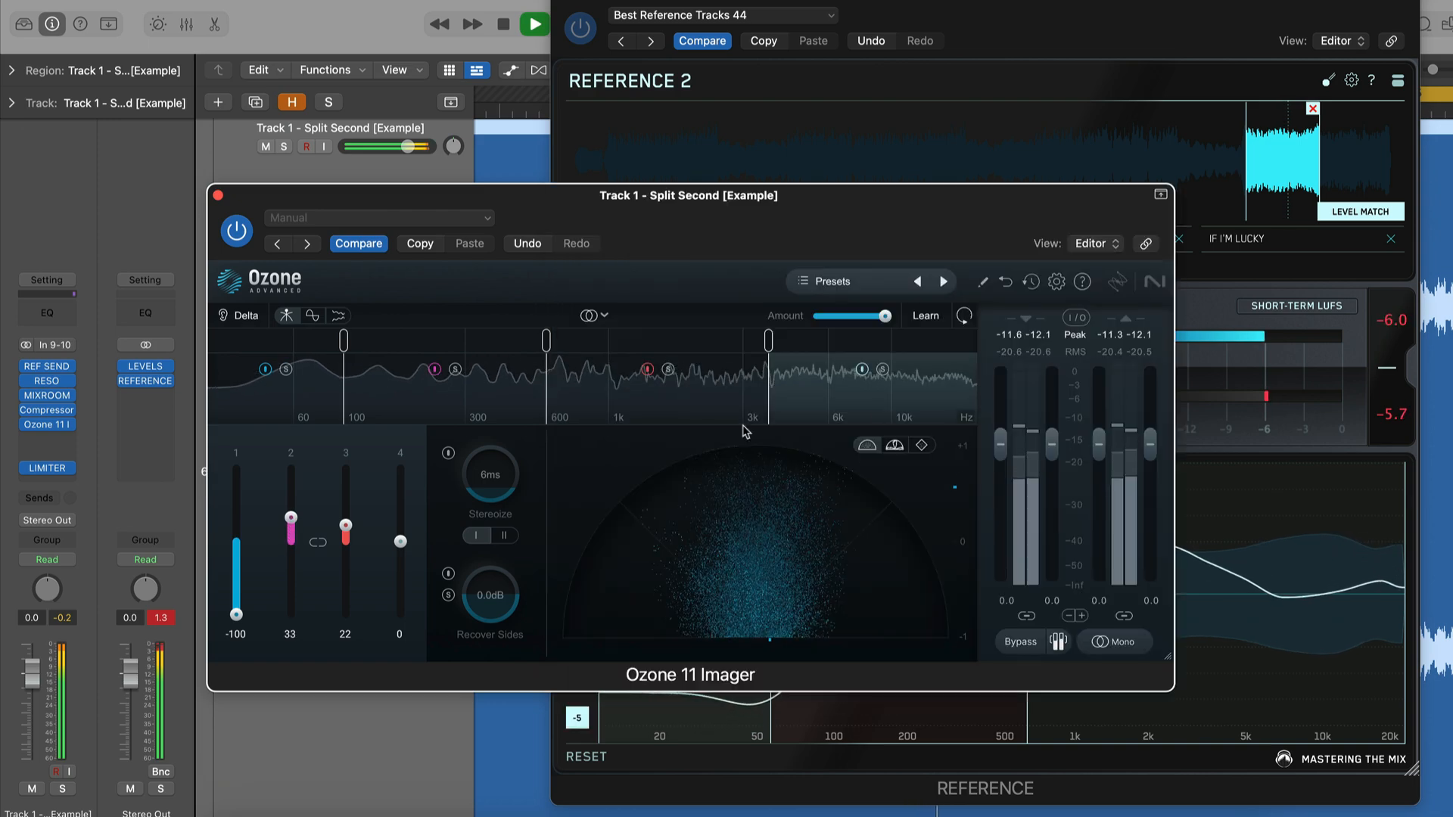
left_click(1028, 13)
left_click(979, 354)
left_click(982, 361)
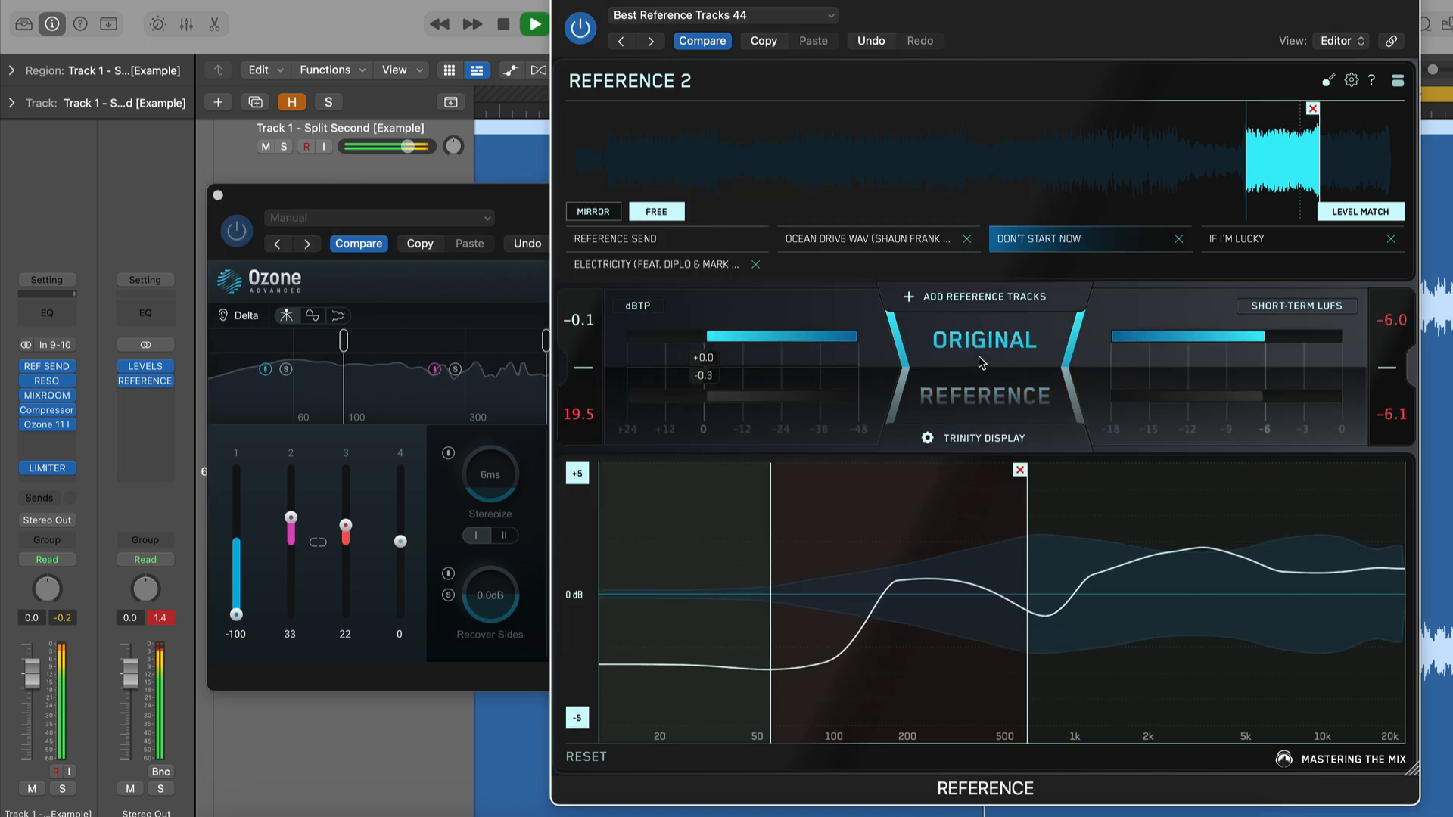
left_click(981, 361)
left_click(982, 361)
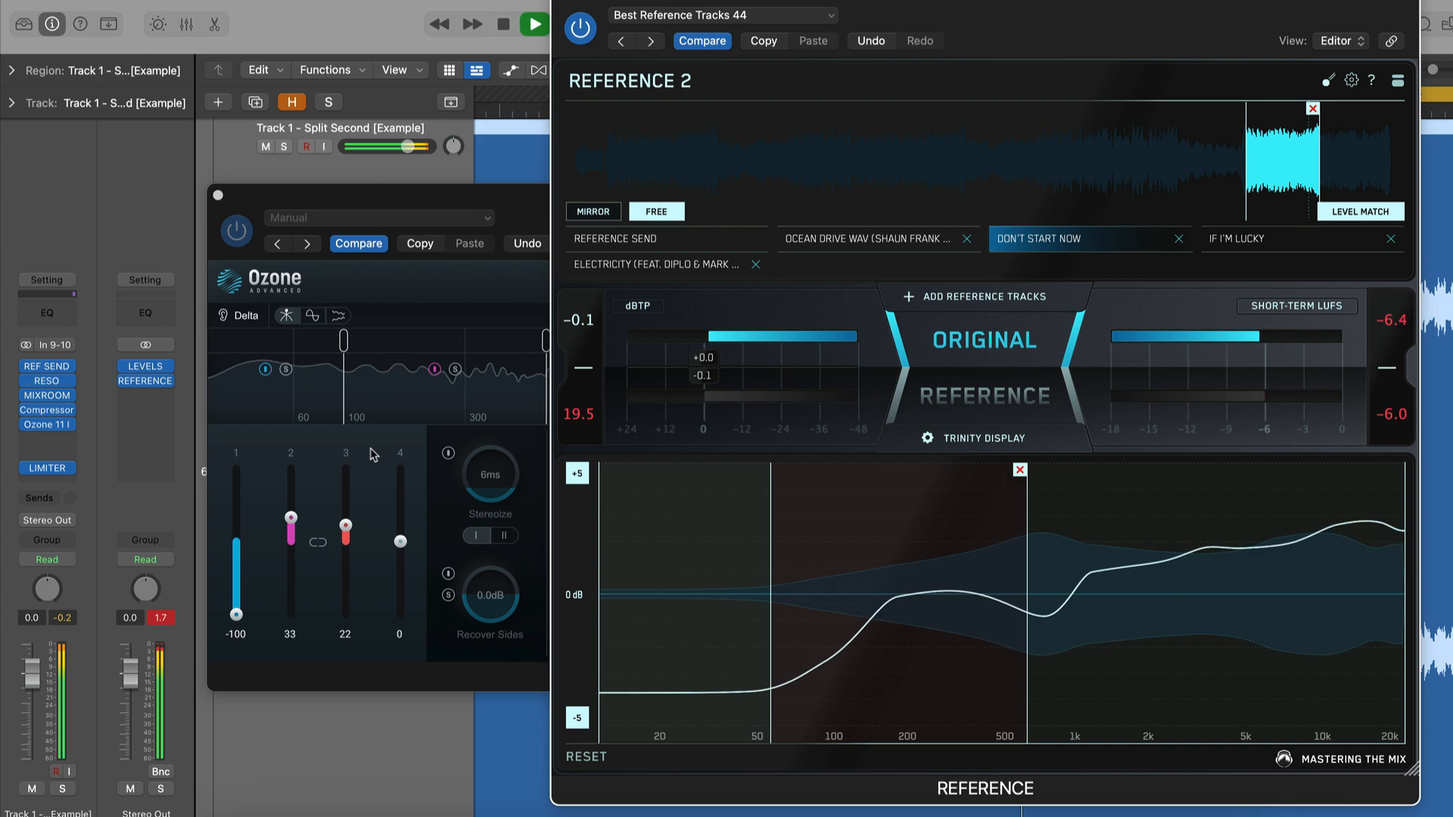
Clear the isolated range and compare the full-spectrum master with the DON'T START NOW reference
left_click(984, 385)
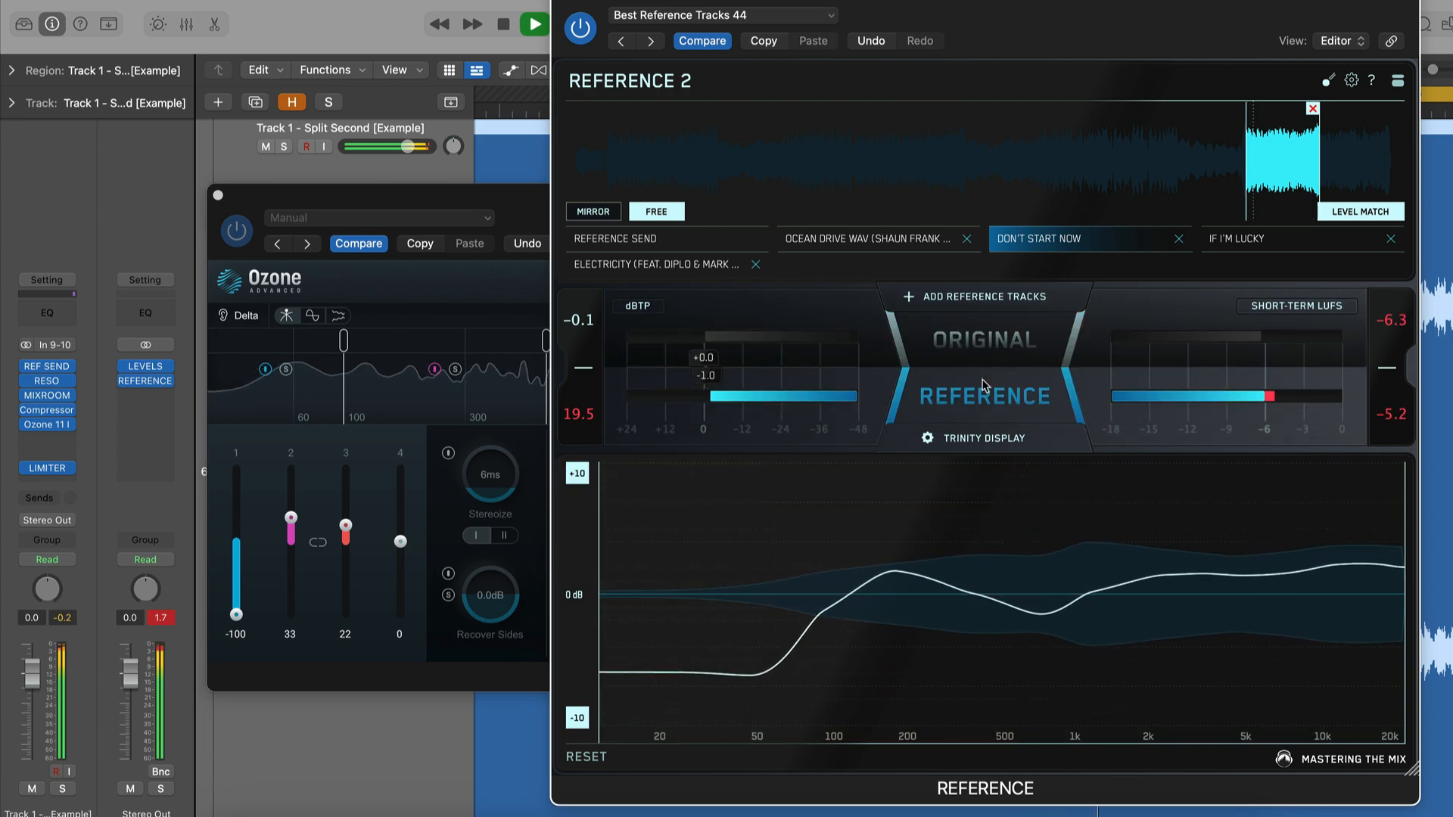
left_click(984, 384)
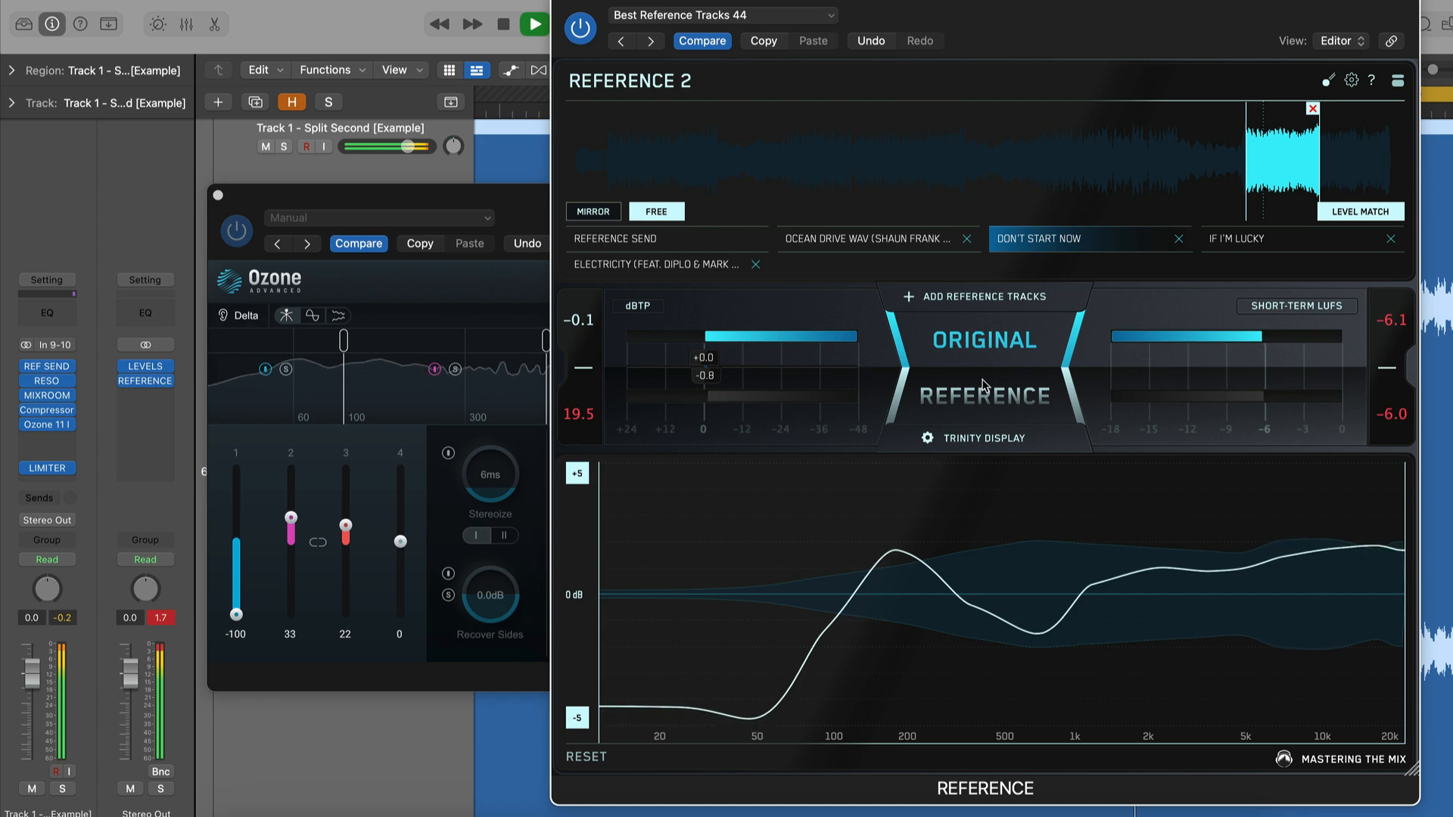
left_click(984, 385)
Reduce the Imager's band 3 width to 12 and close the Imager once the result is checked against the reference
left_click_drag(349, 538, 346, 537)
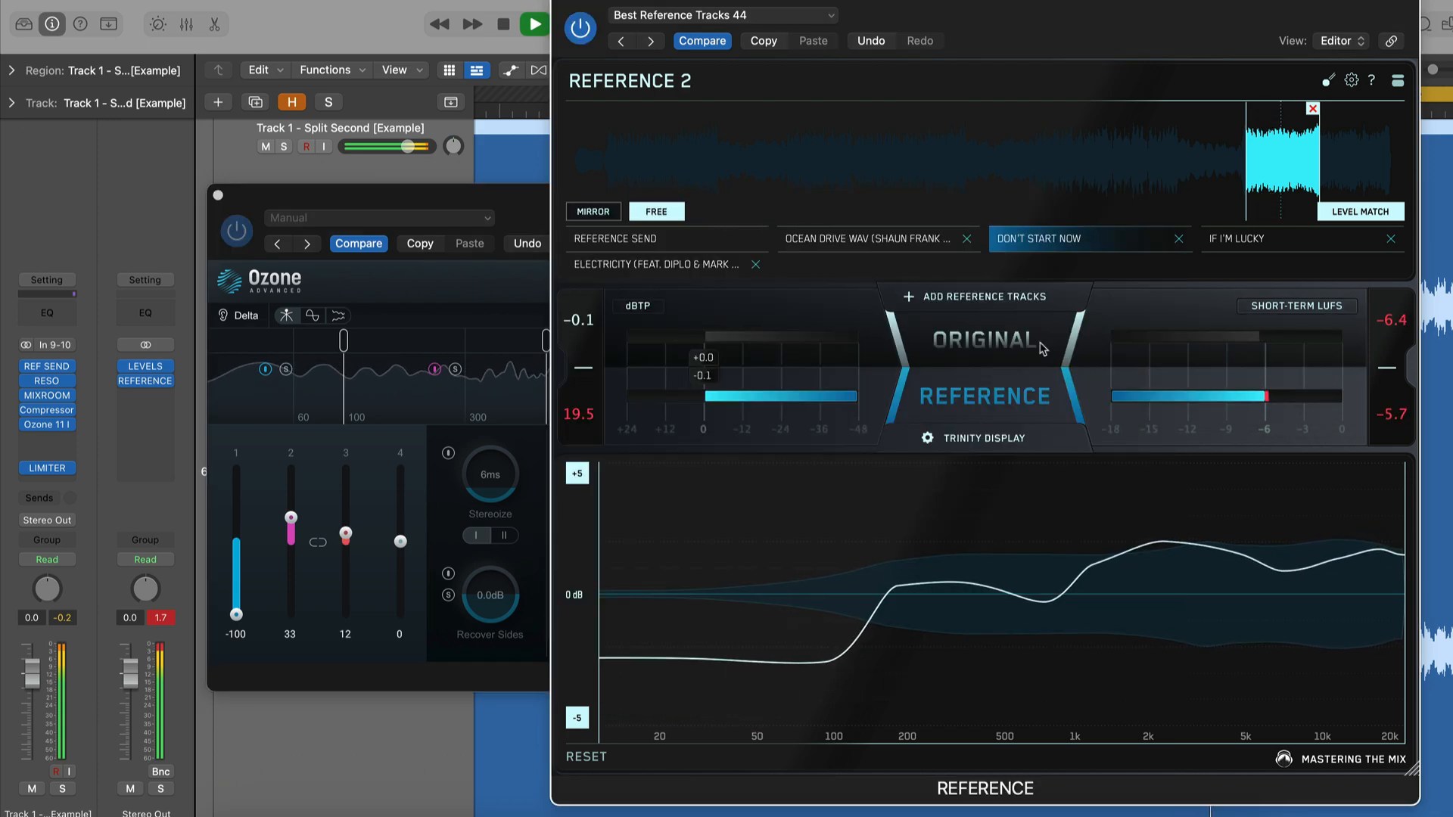
left_click(1025, 363)
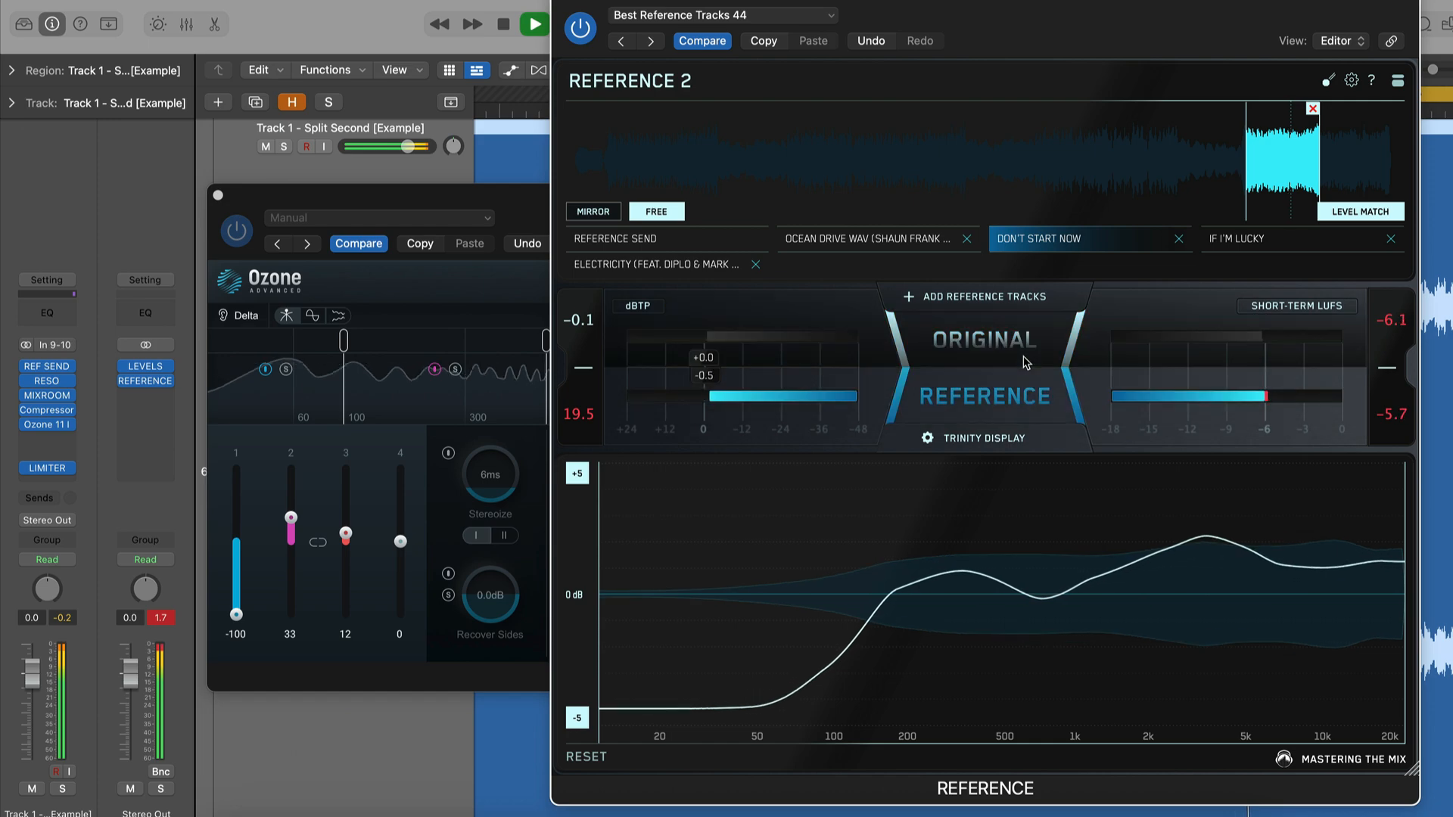
left_click(218, 197)
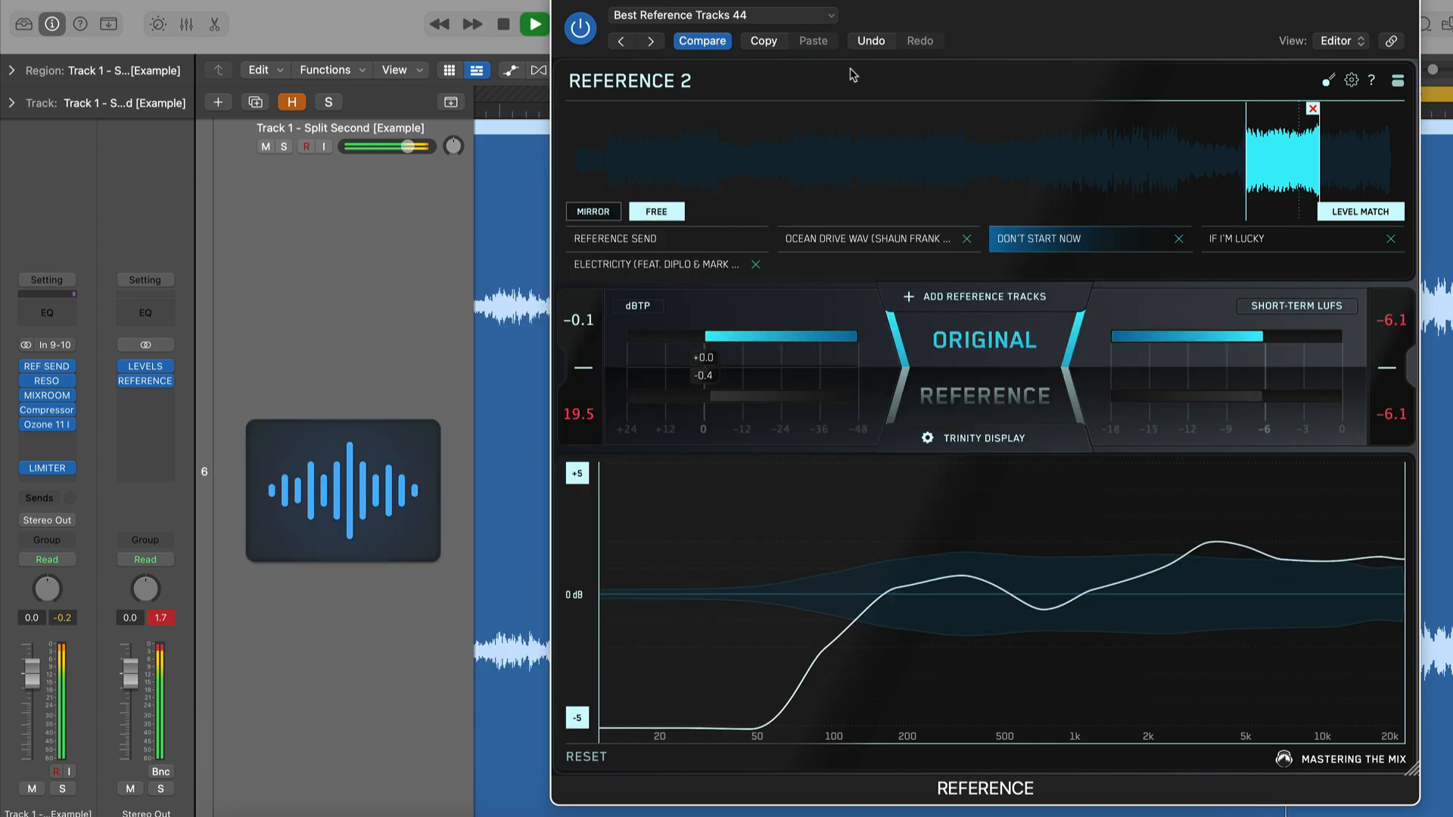
key("space")
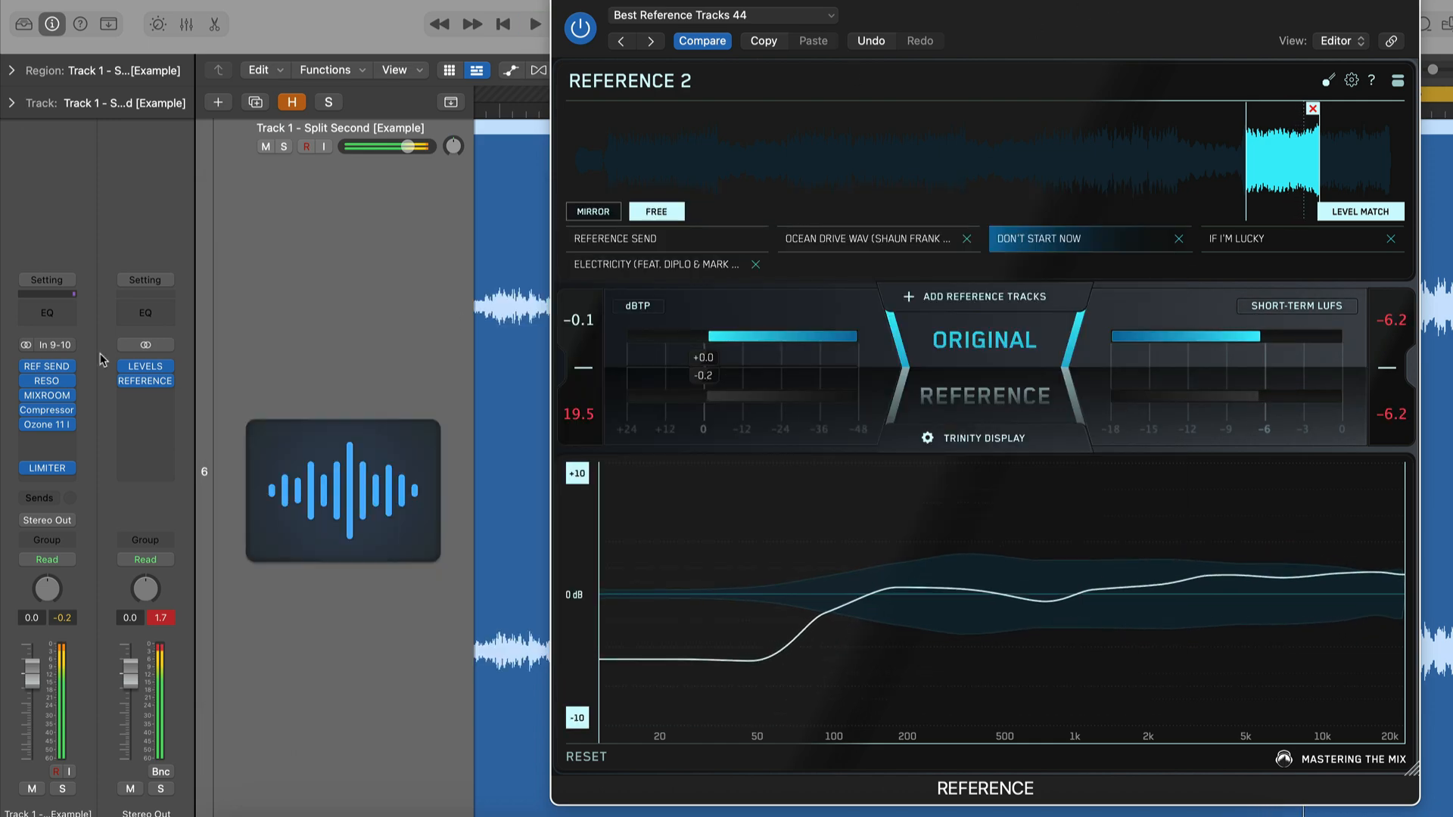
Open MIXROOM and try the mid/side balance on its top band, such as 100% mid 50% side, and on the band below
left_click(47, 395)
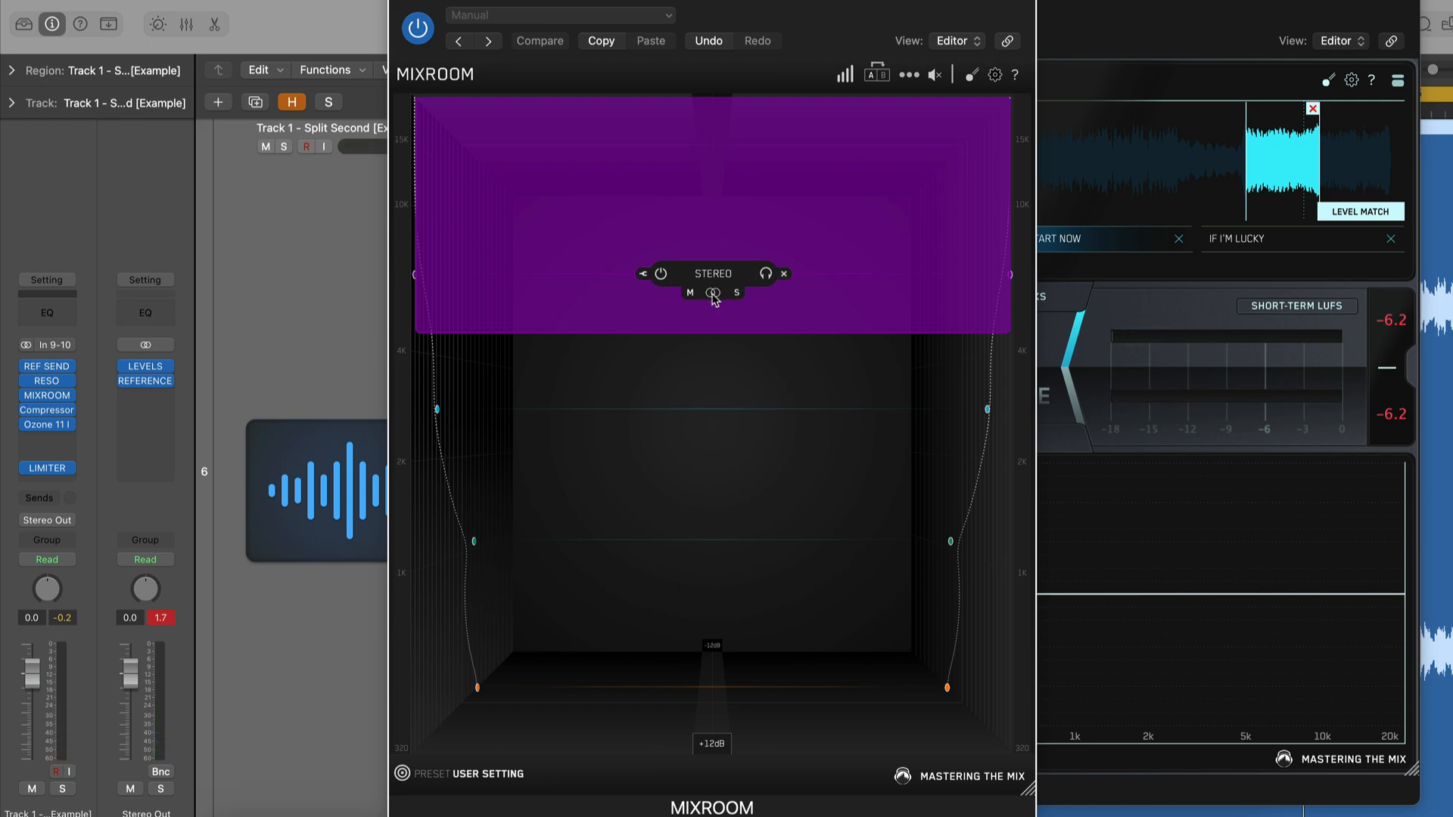
left_click(713, 294)
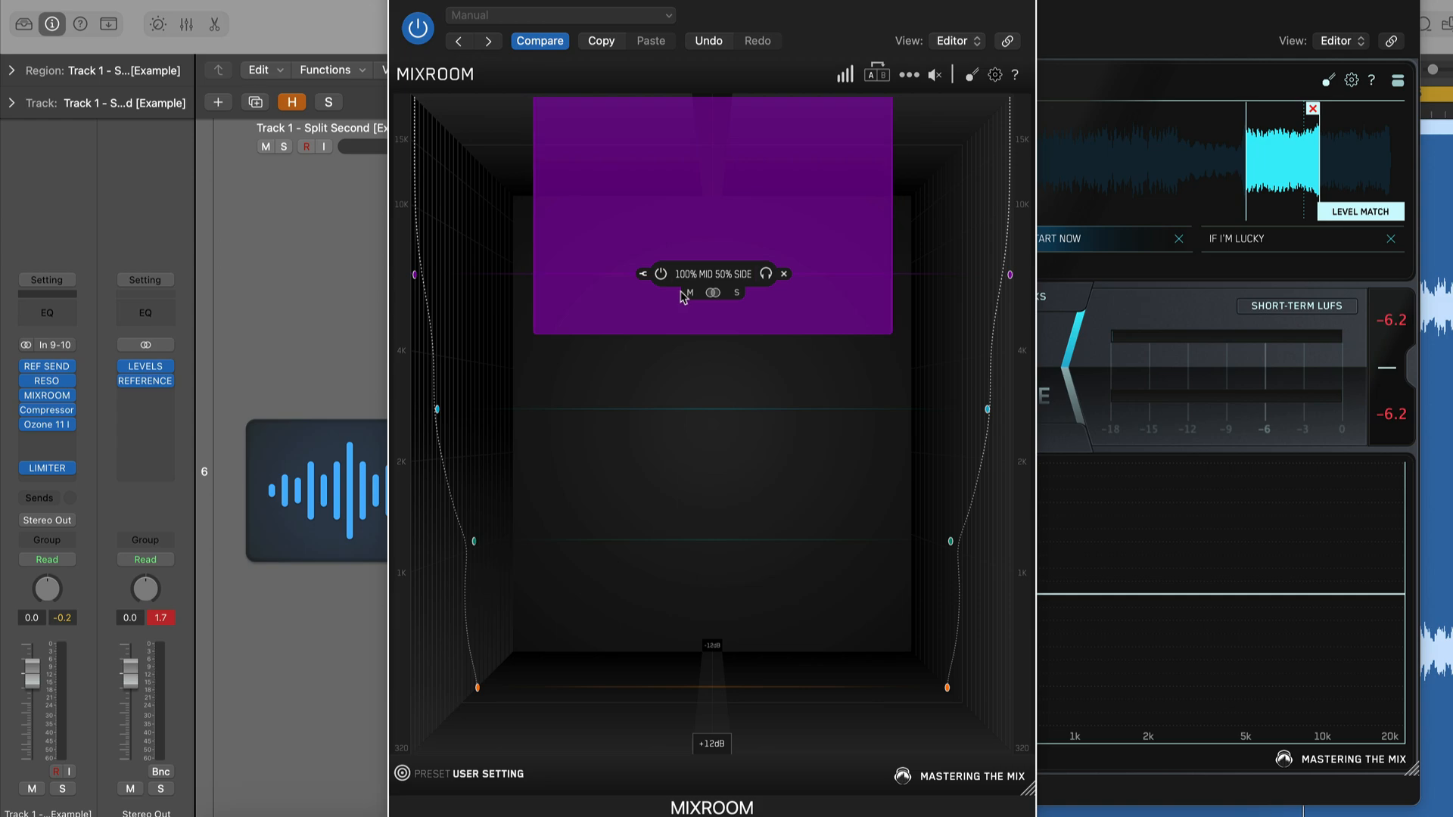
left_click_drag(683, 297, 692, 298)
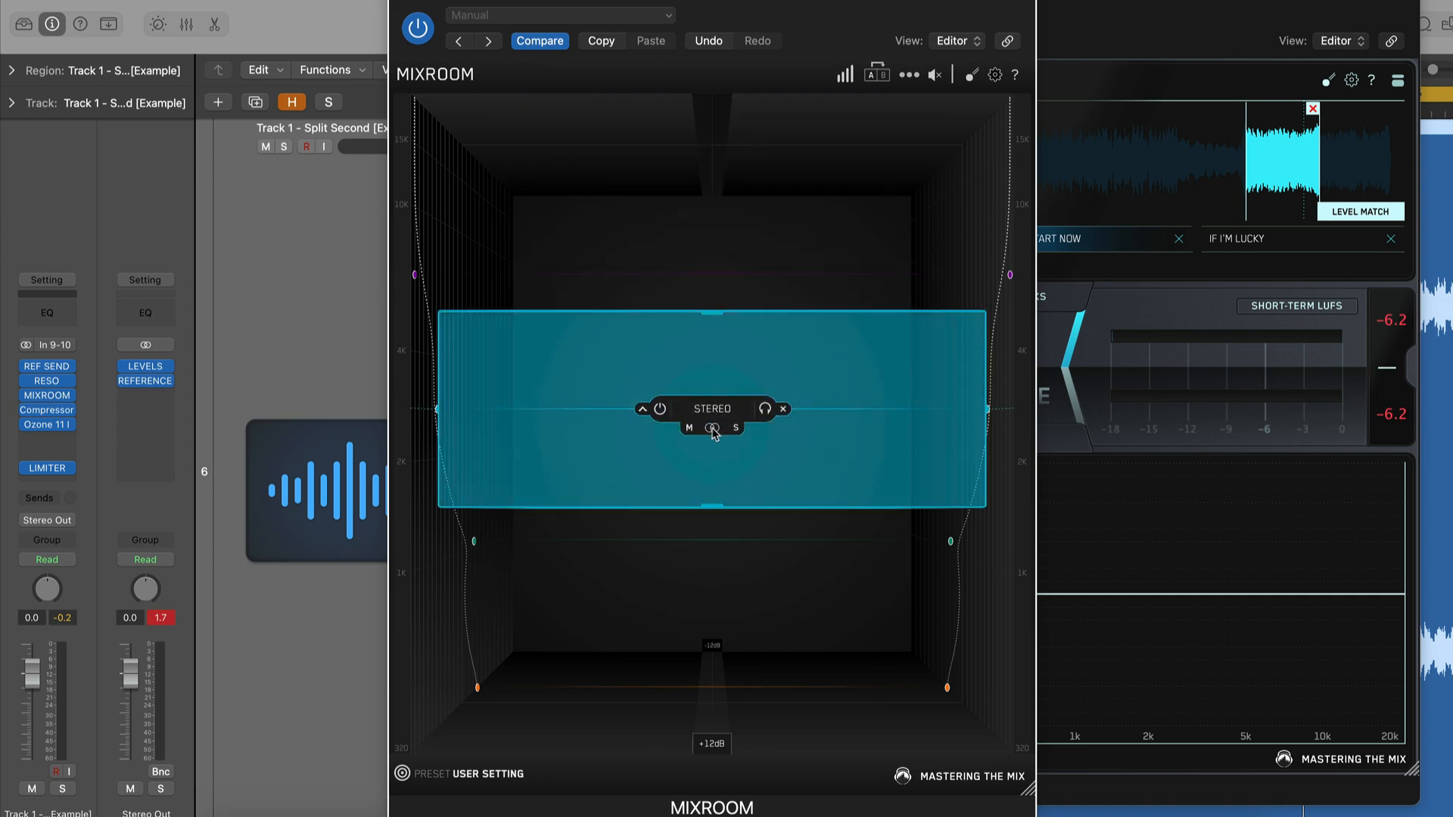
left_click_drag(713, 430, 697, 433)
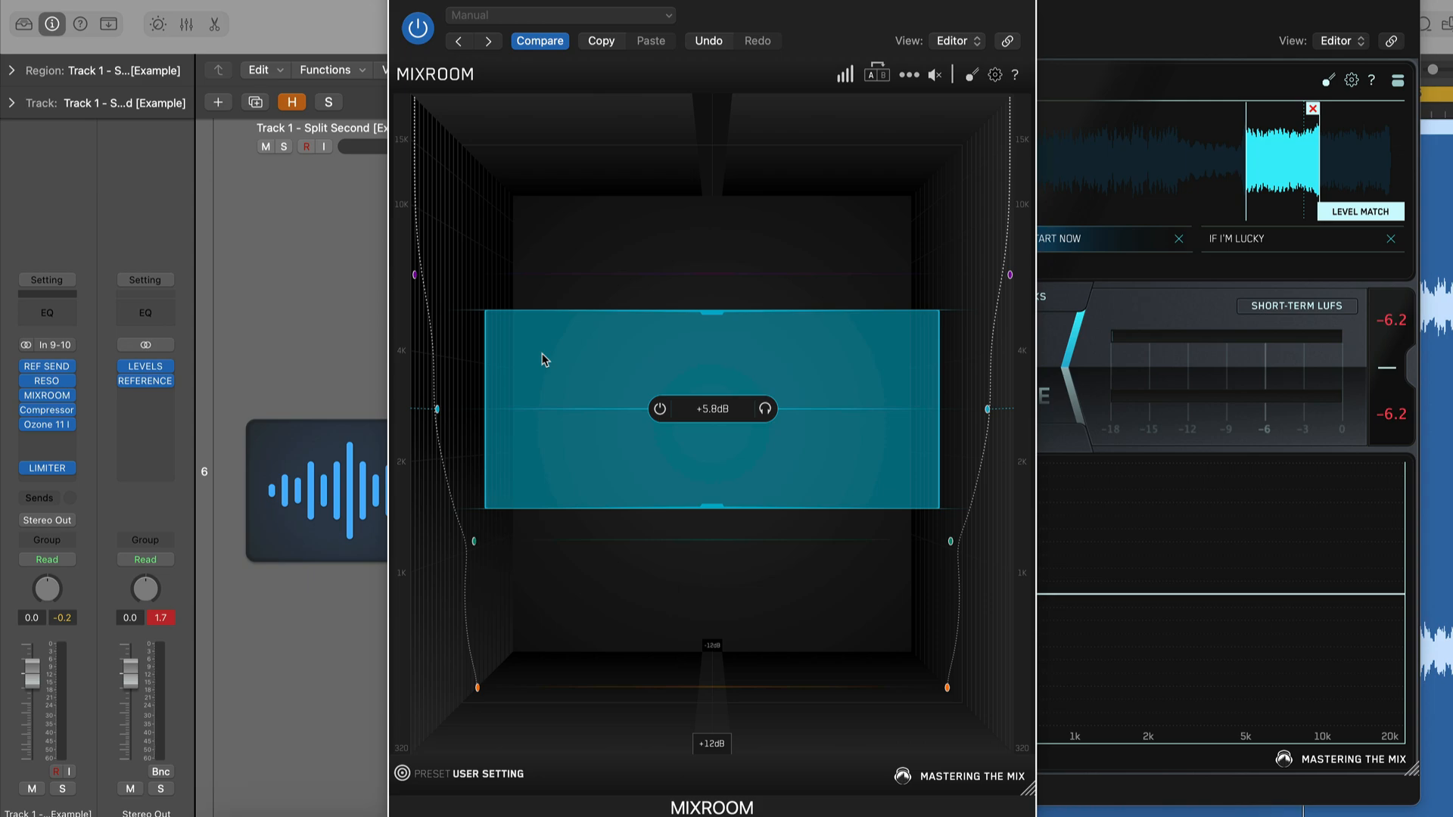
Return to REFERENCE and compare the looping master with DON'T START NOW again
left_click(1094, 11)
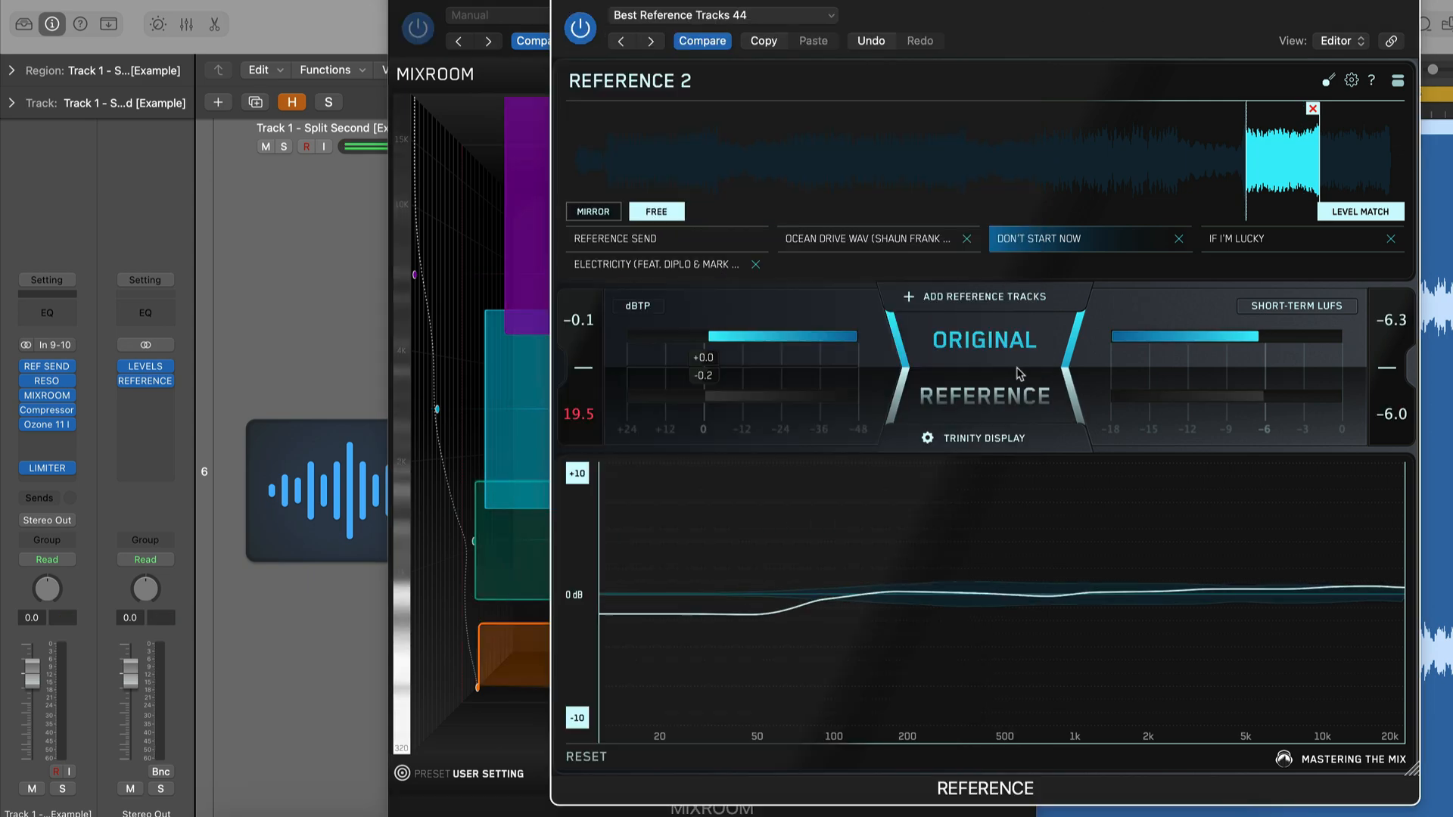
left_click(998, 380)
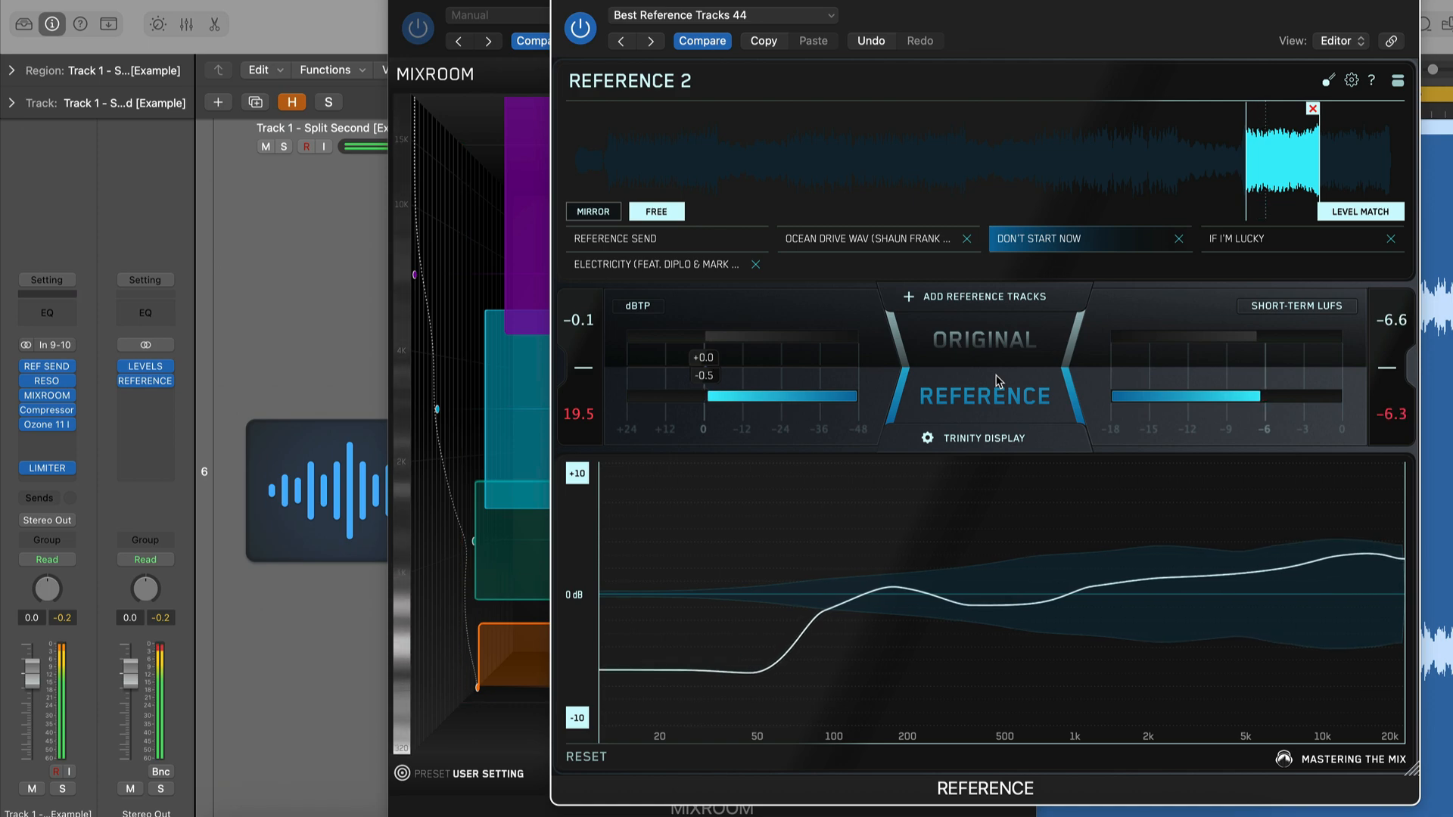
left_click(997, 380)
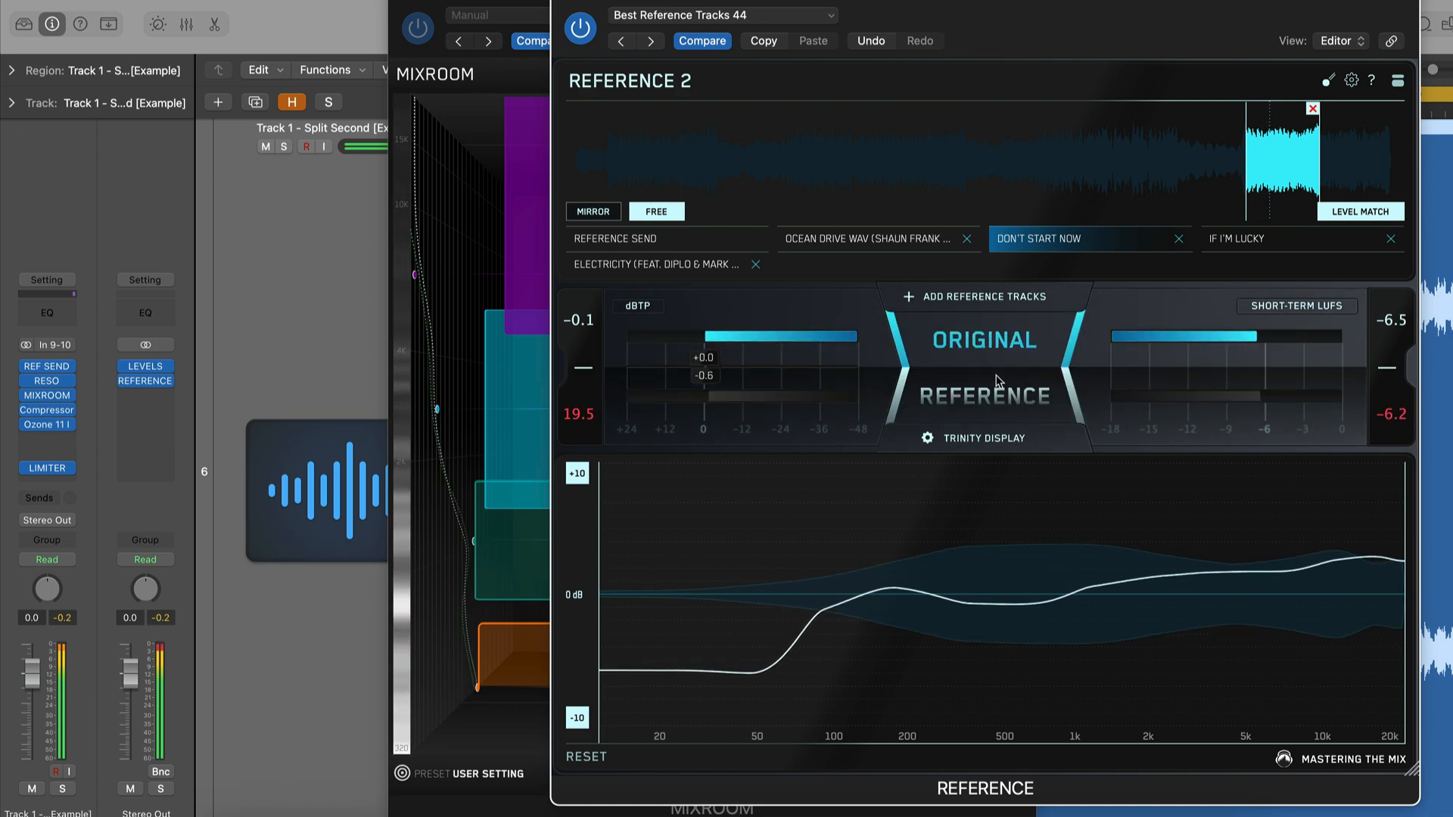
Select REFERENCE SEND as the reference and alternate between the unprocessed mix and the master at matched level
left_click(650, 239)
left_click(974, 359)
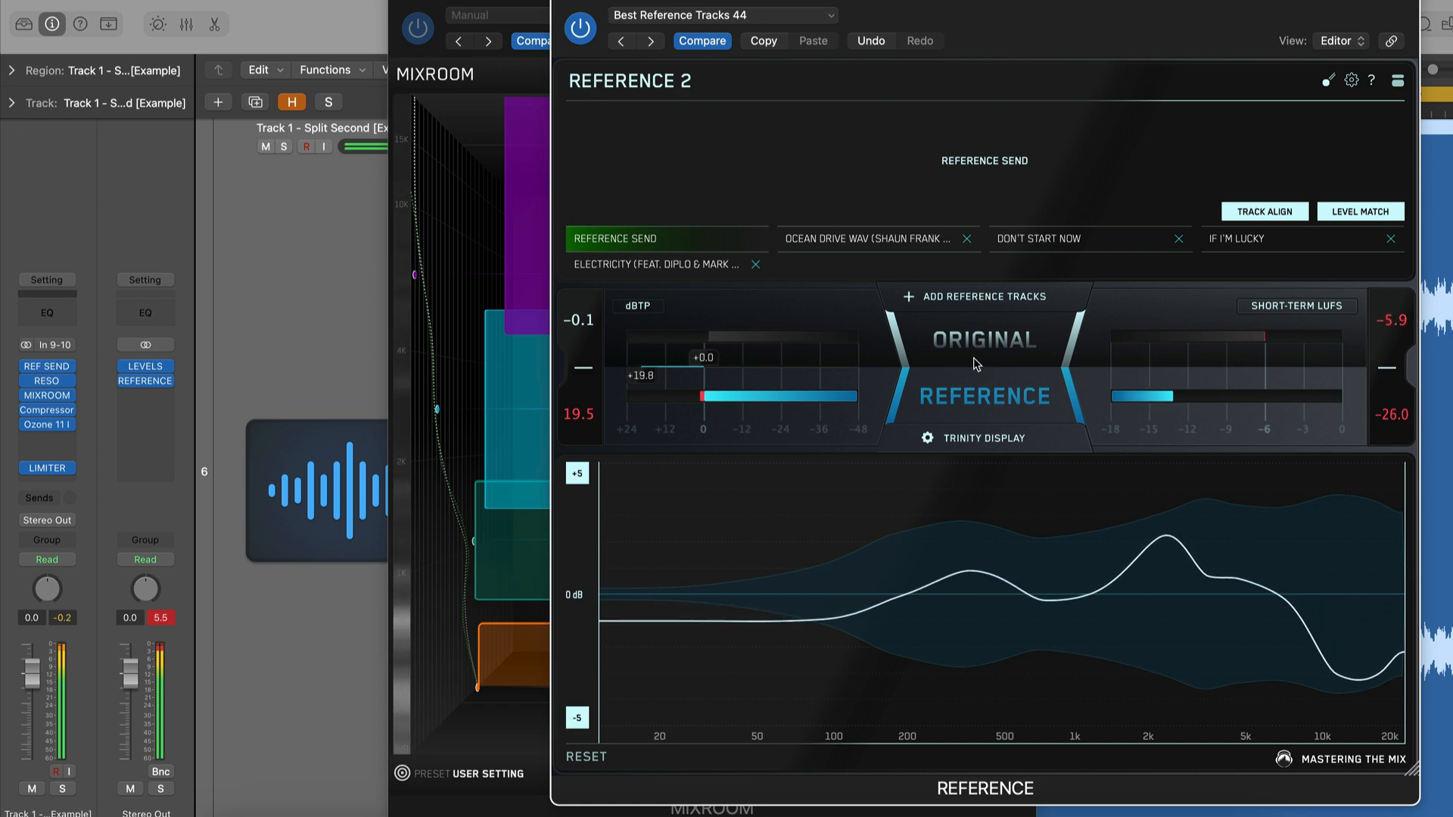
left_click(977, 364)
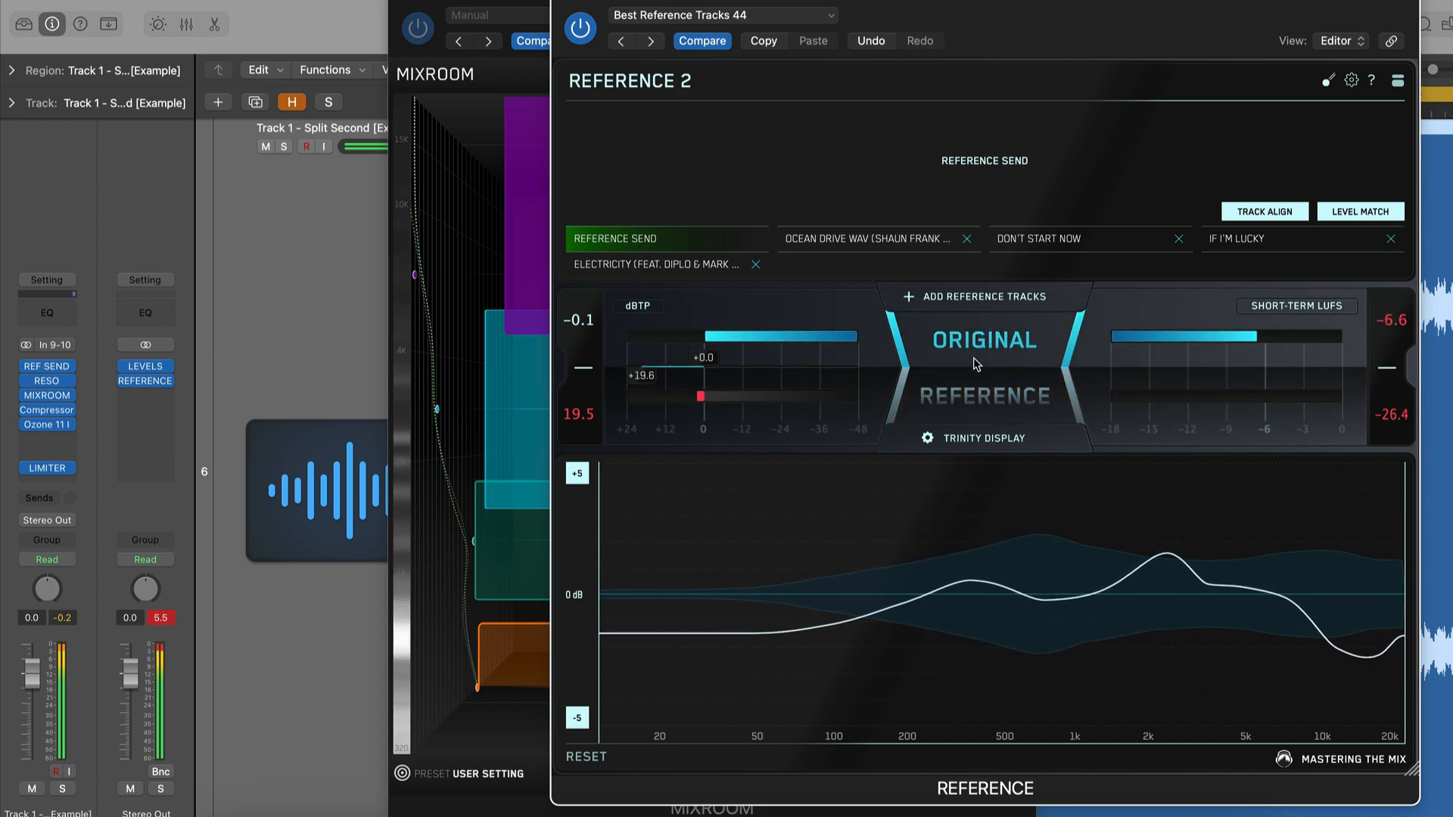
left_click(974, 357)
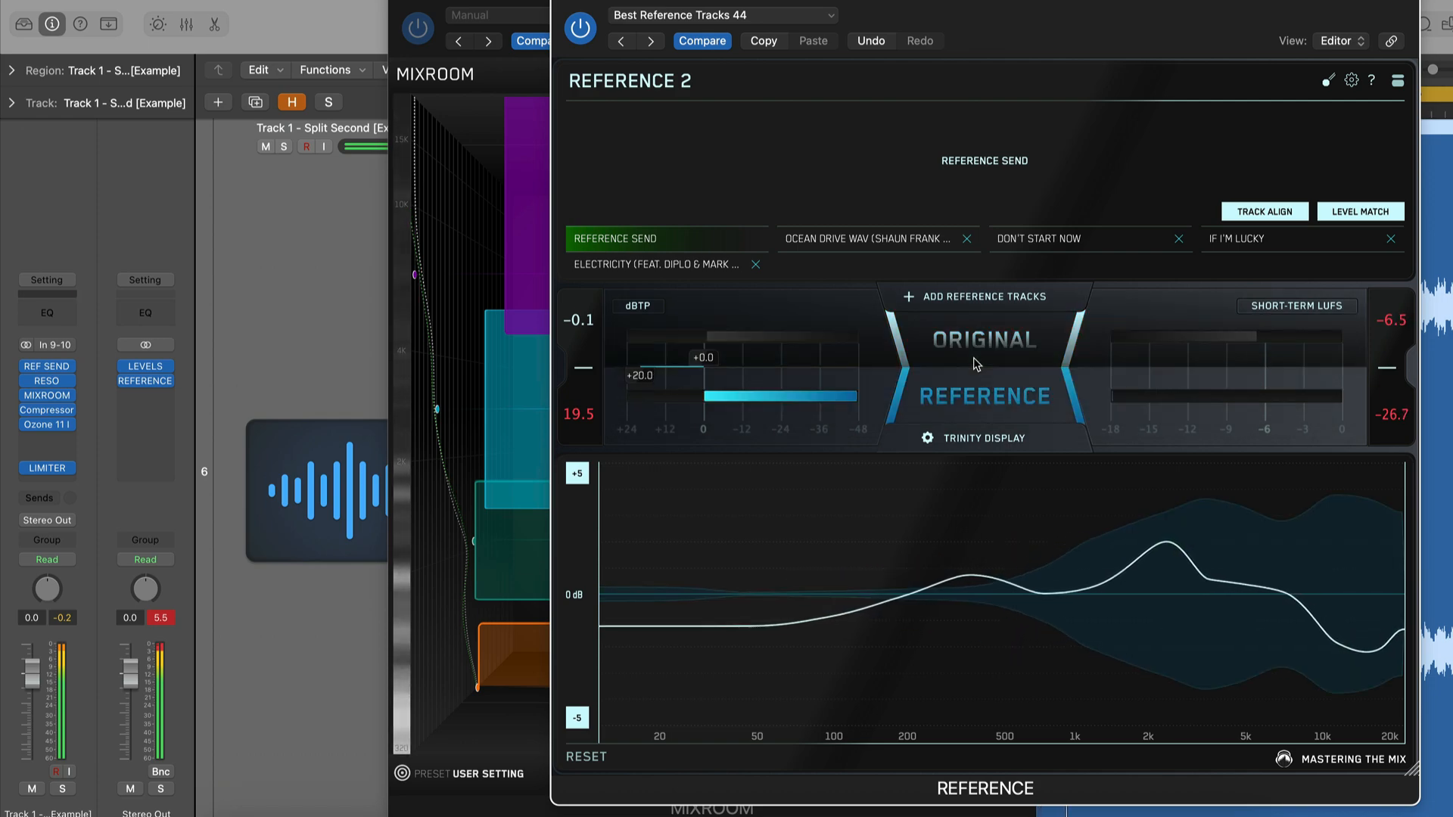
left_click(973, 357)
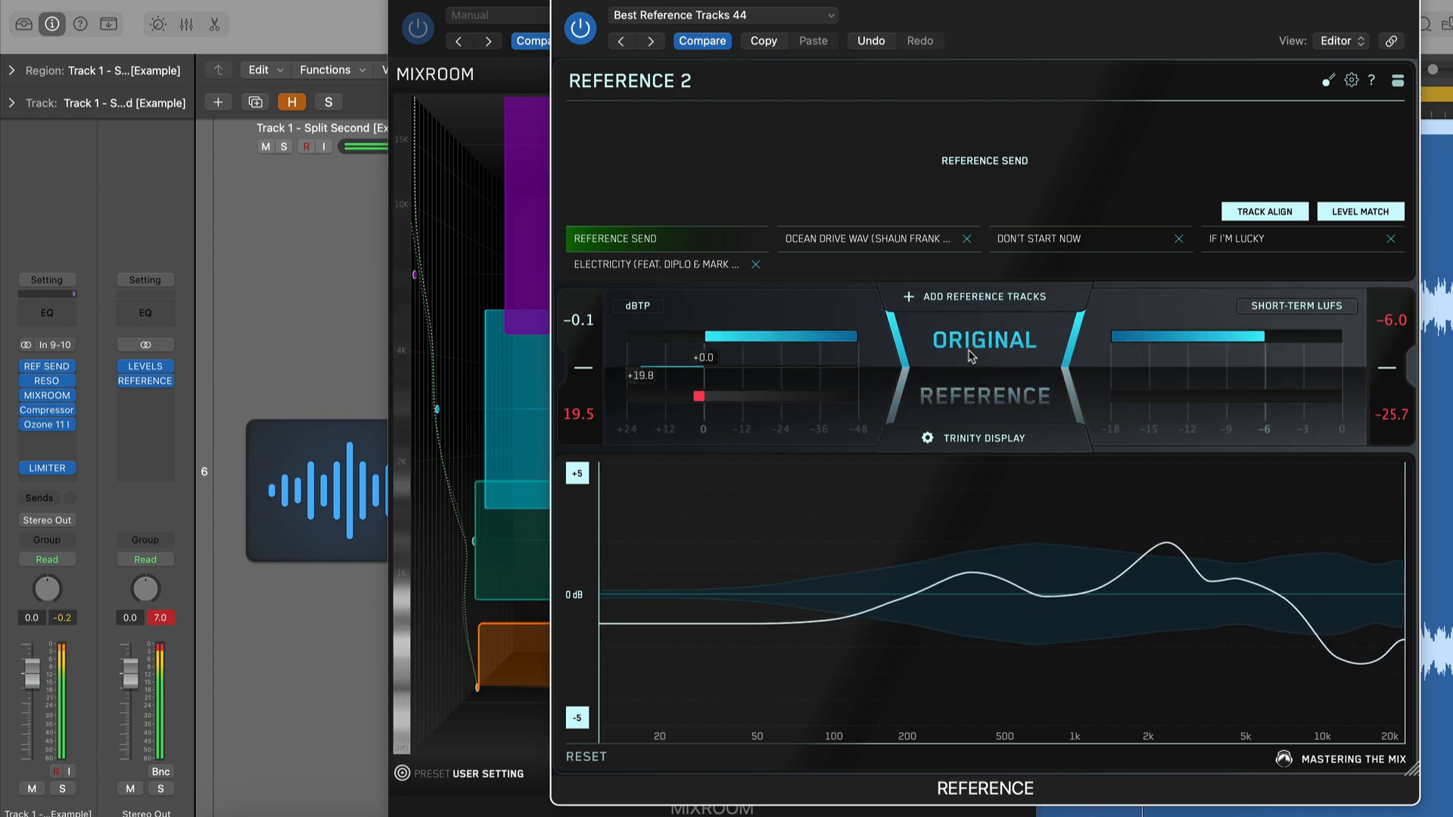
left_click(976, 363)
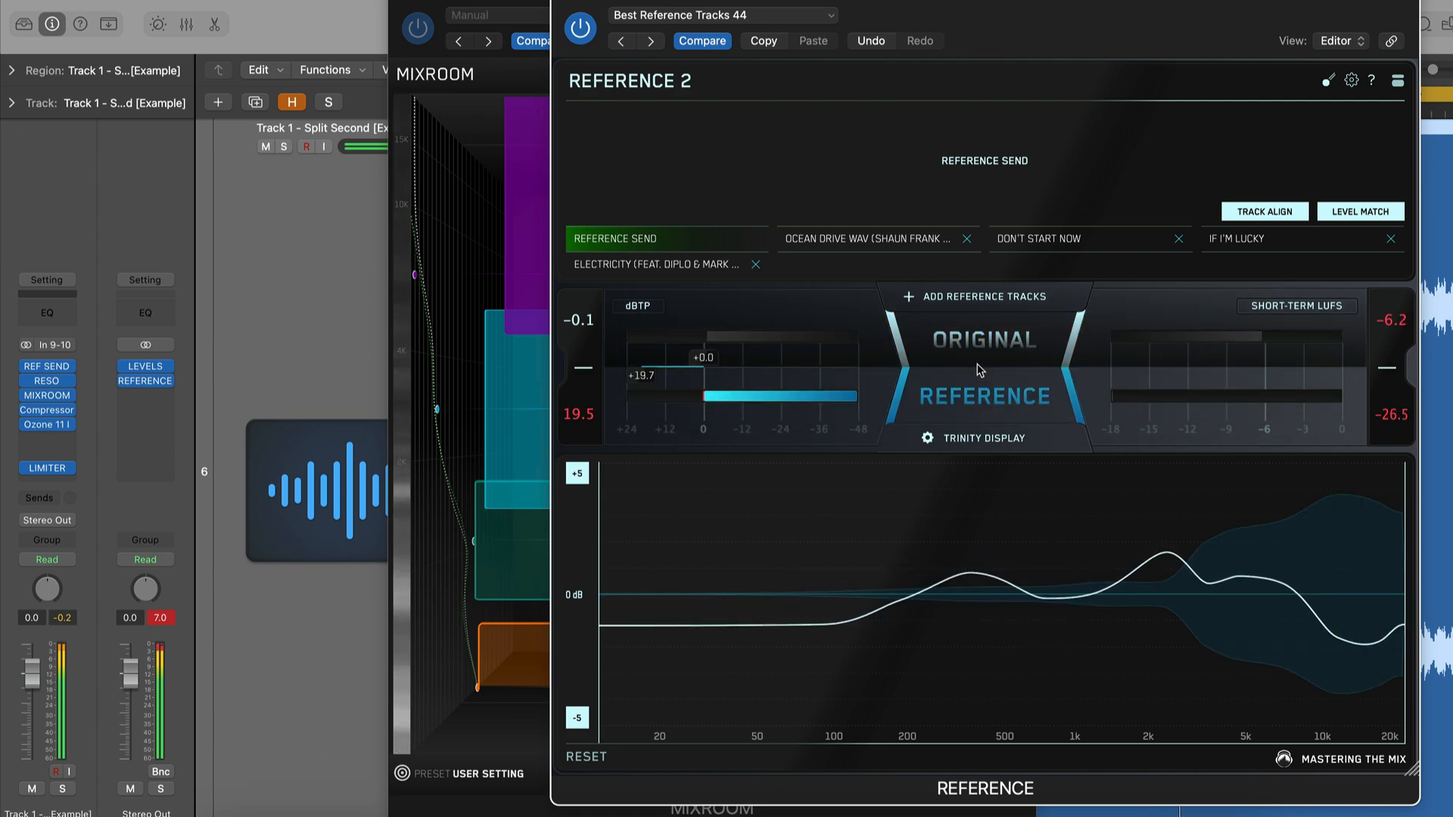
left_click(980, 370)
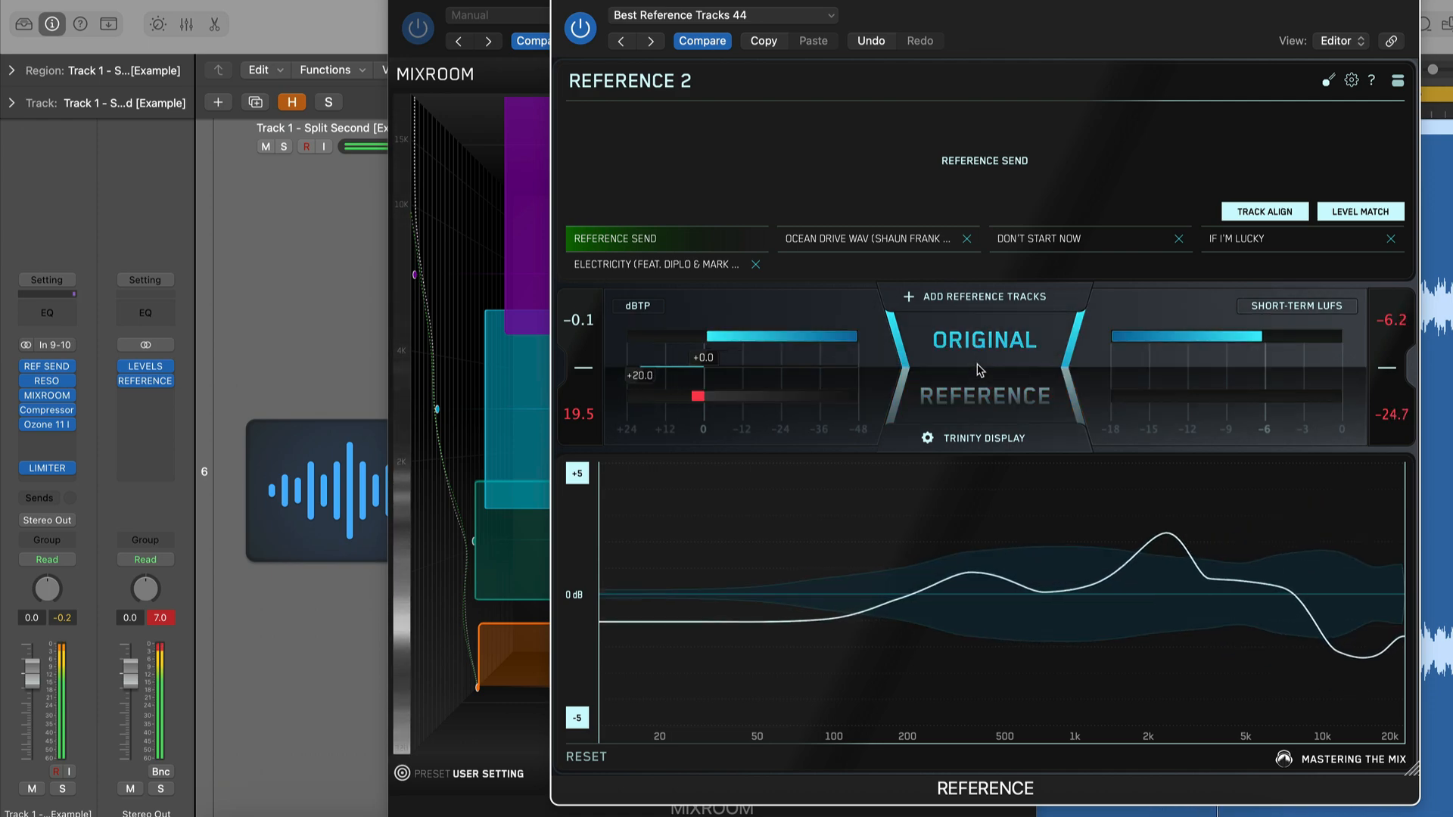
Close the REFERENCE and MIXROOM windows, stop playback and fit the whole track in view
left_click(563, 2)
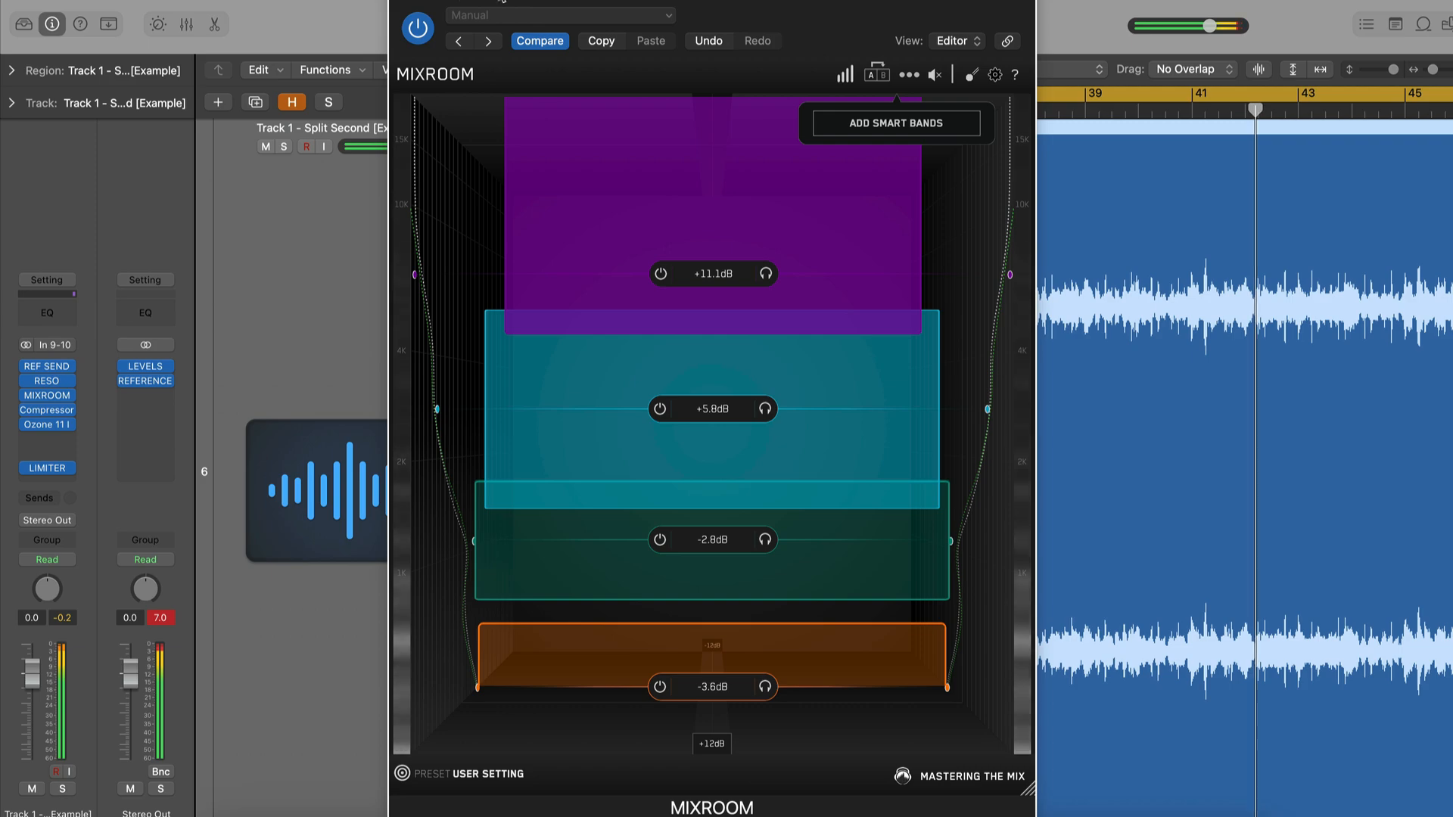
left_click(401, 1)
key("space")
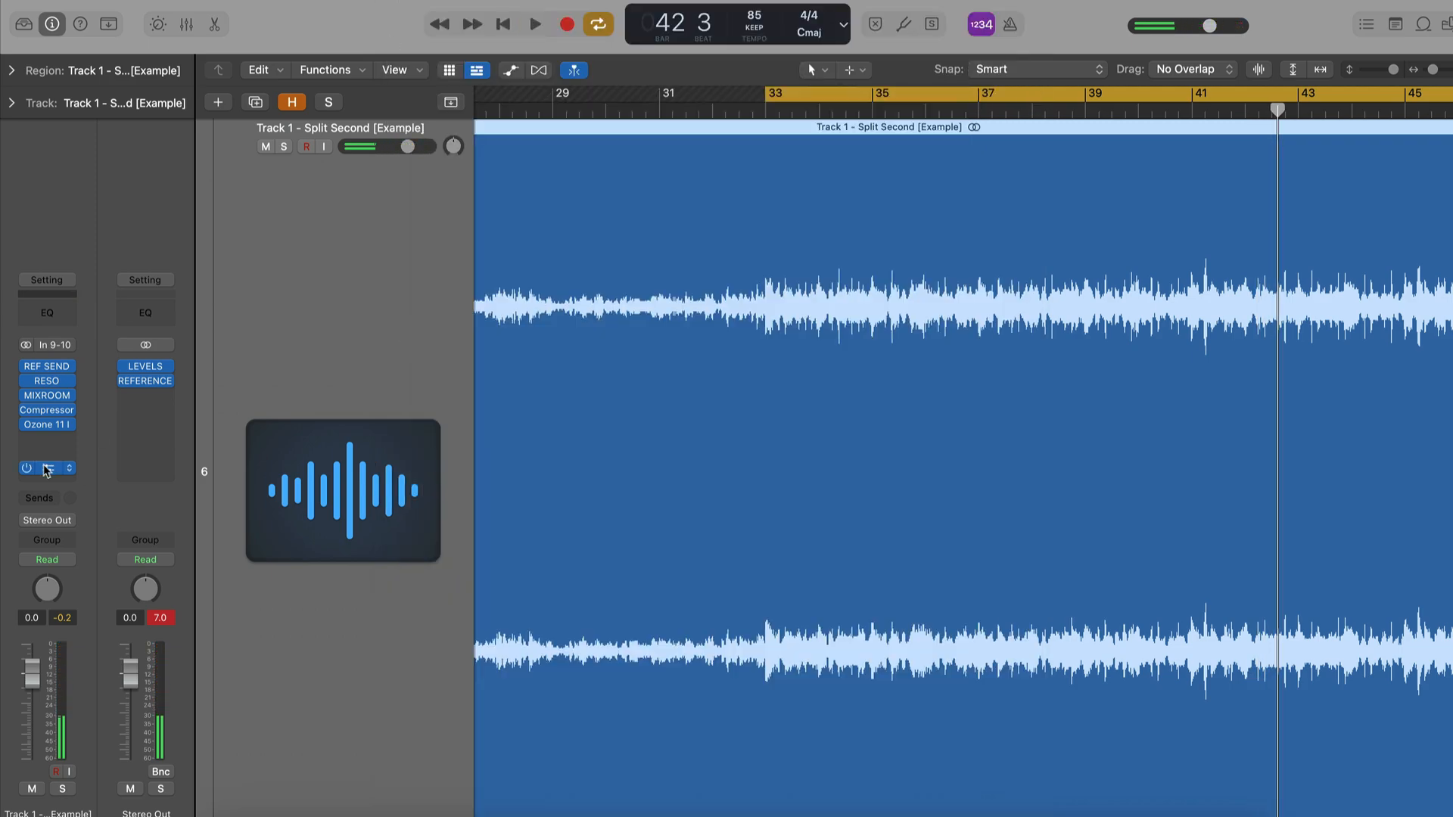
key("z")
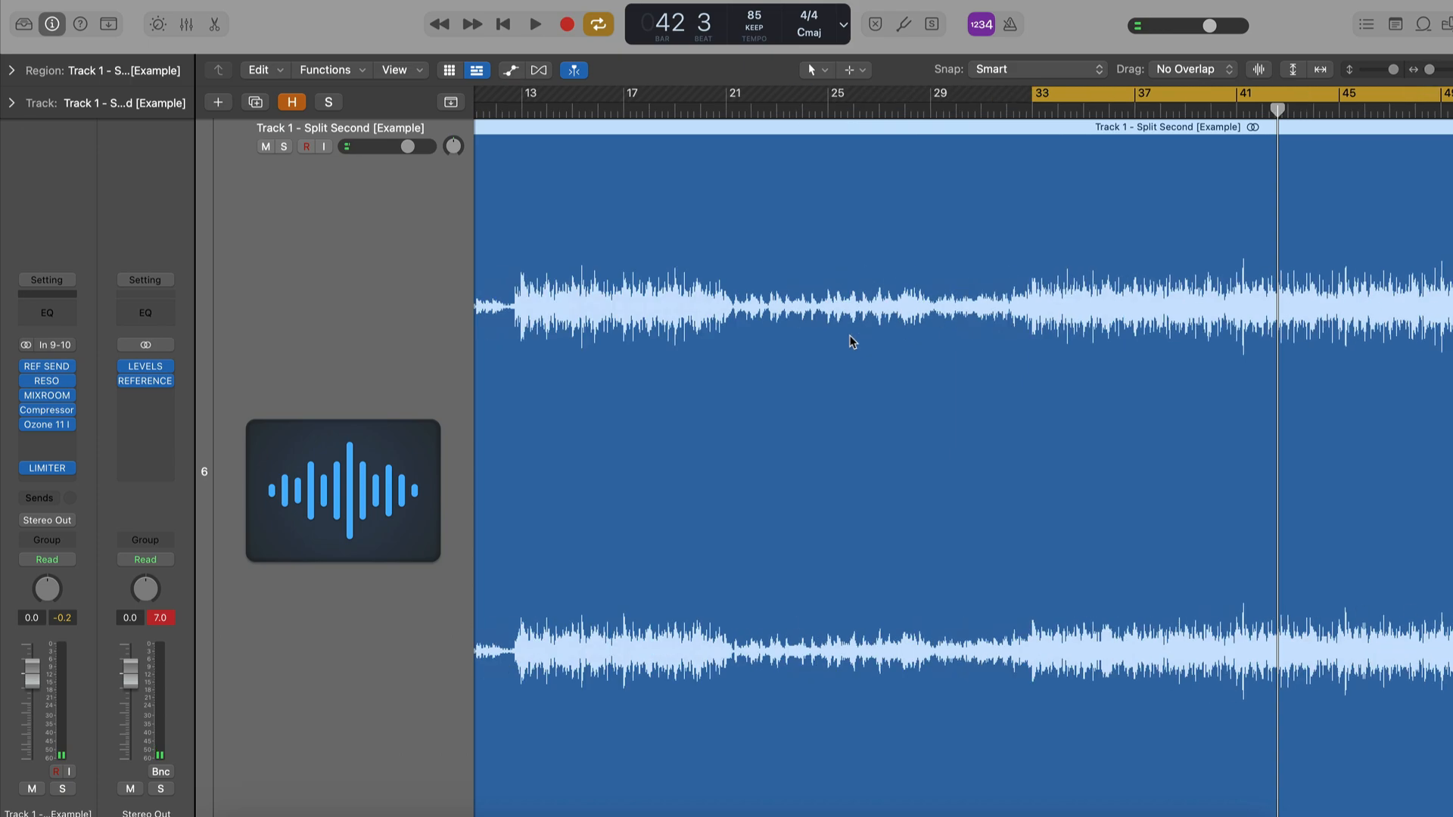
Insert BASSROOM in the slot after the Ozone 11 Imager and open its preset and target file browser
left_click(63, 440)
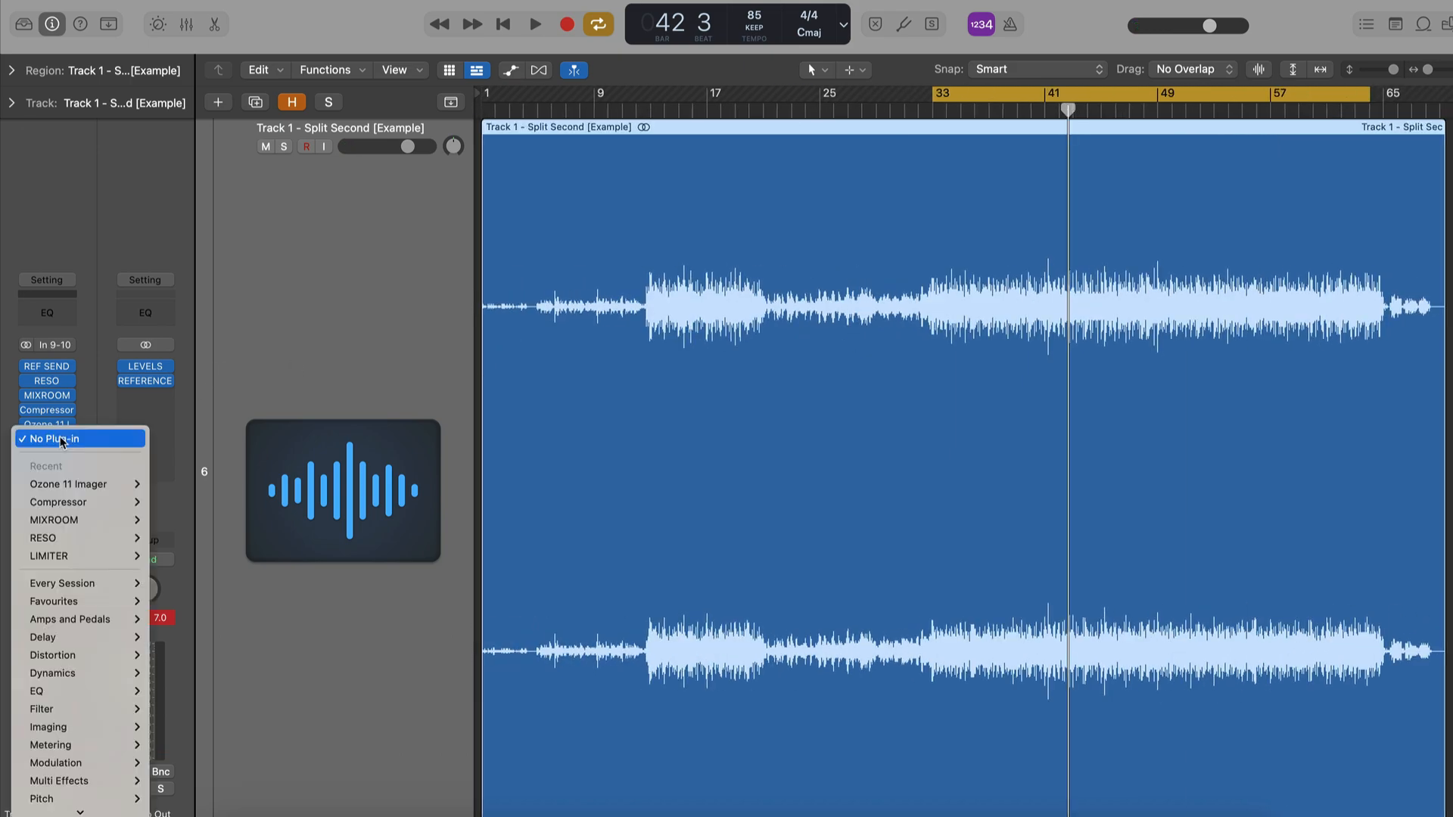
mouse_move(83, 583)
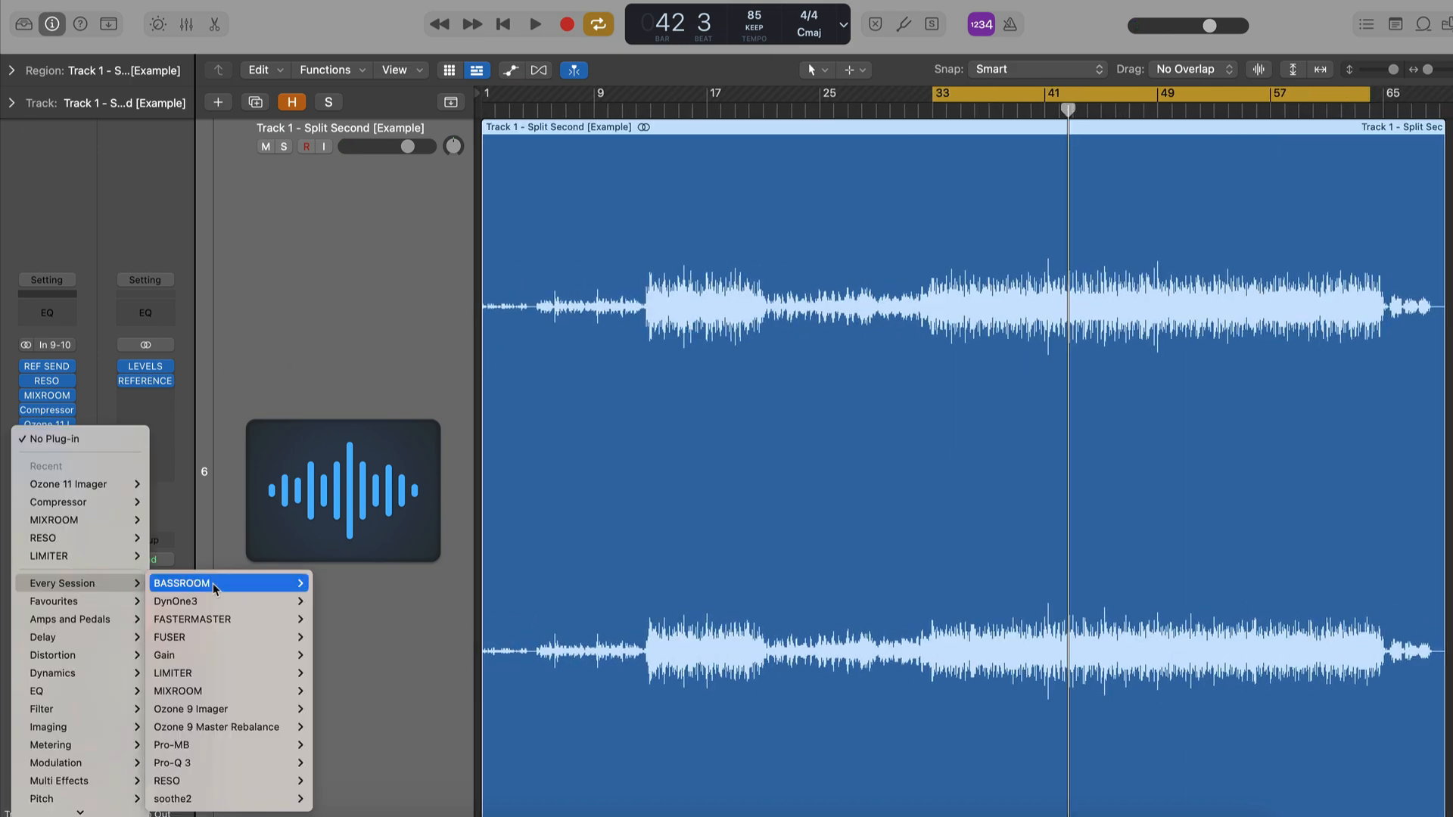
mouse_move(227, 584)
left_click(343, 584)
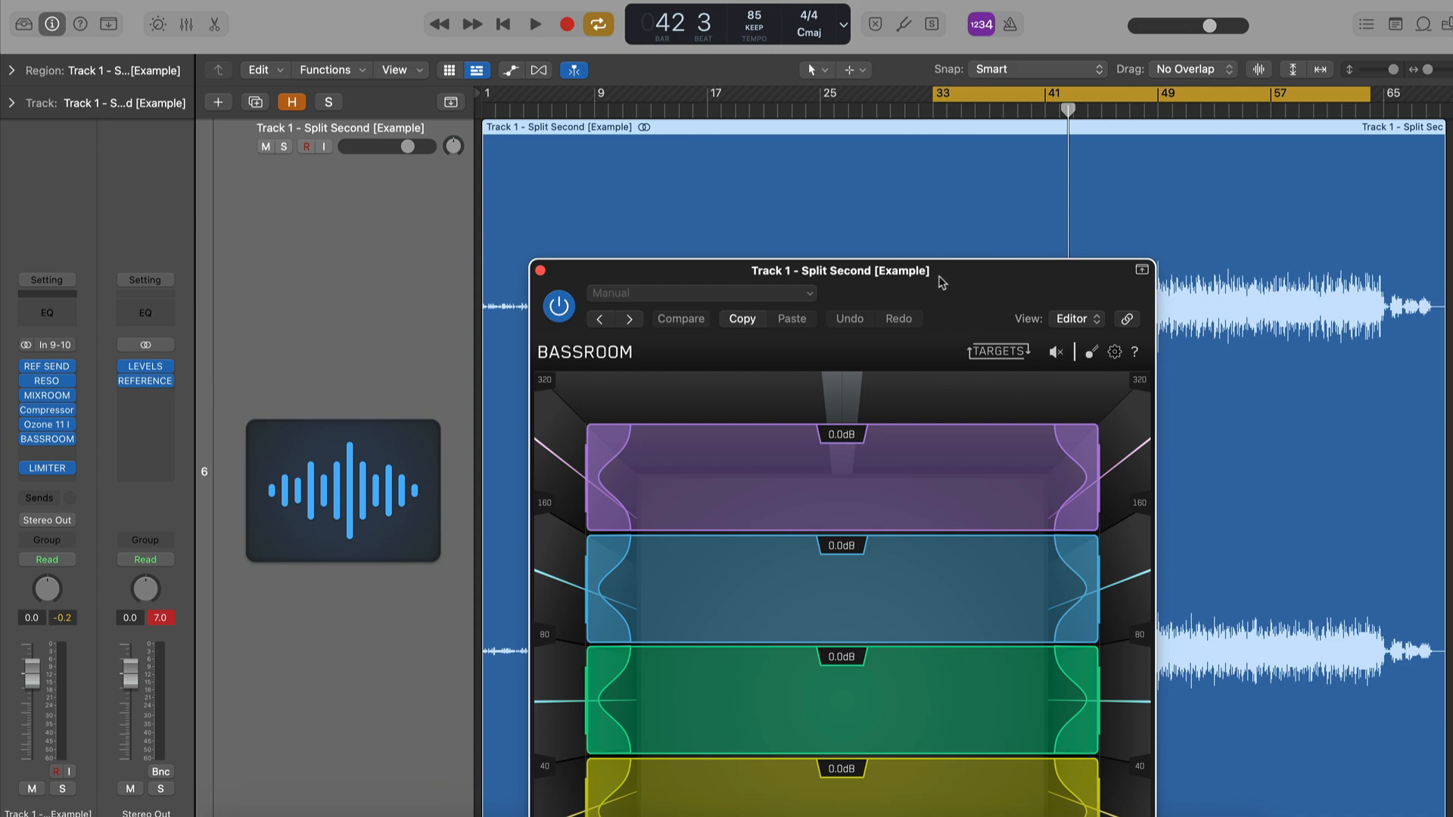
left_click_drag(943, 278, 729, 43)
left_click(287, 804)
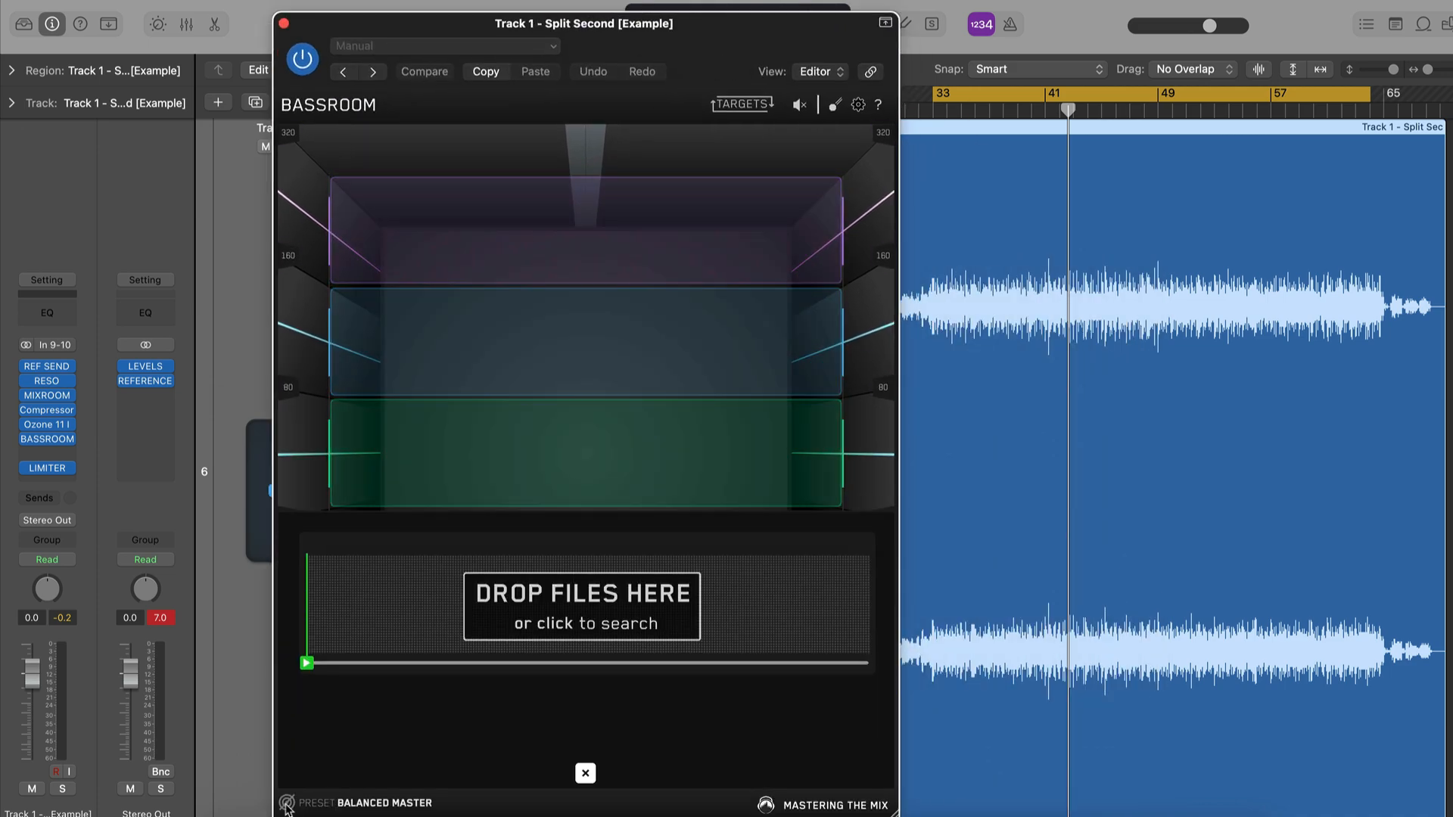
Load If I'm Lucky.mp3 from the Tom's Reference Tracks folder into BASSROOM and create targets from its final loud section
key("super+space")
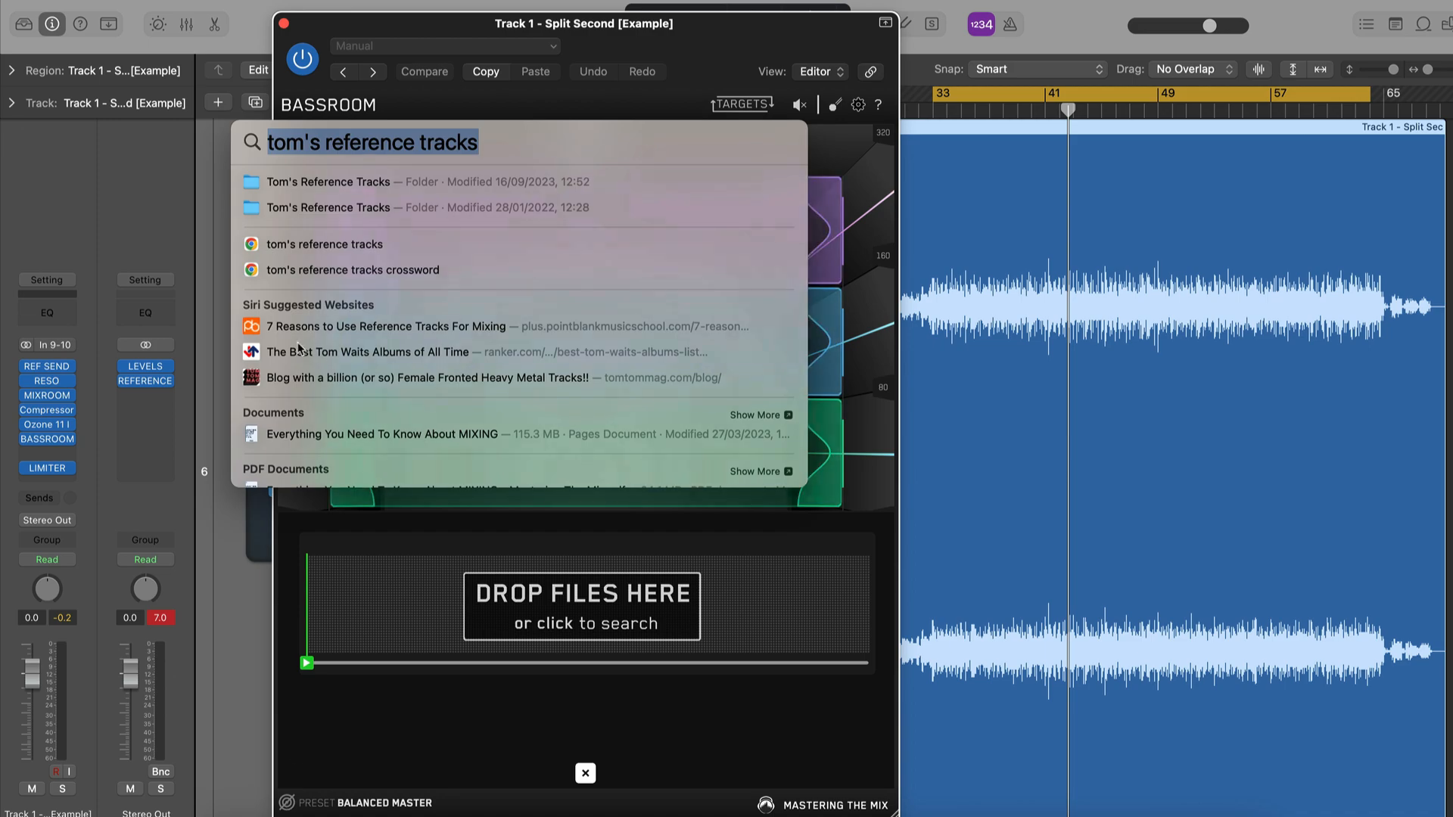
left_click(254, 189)
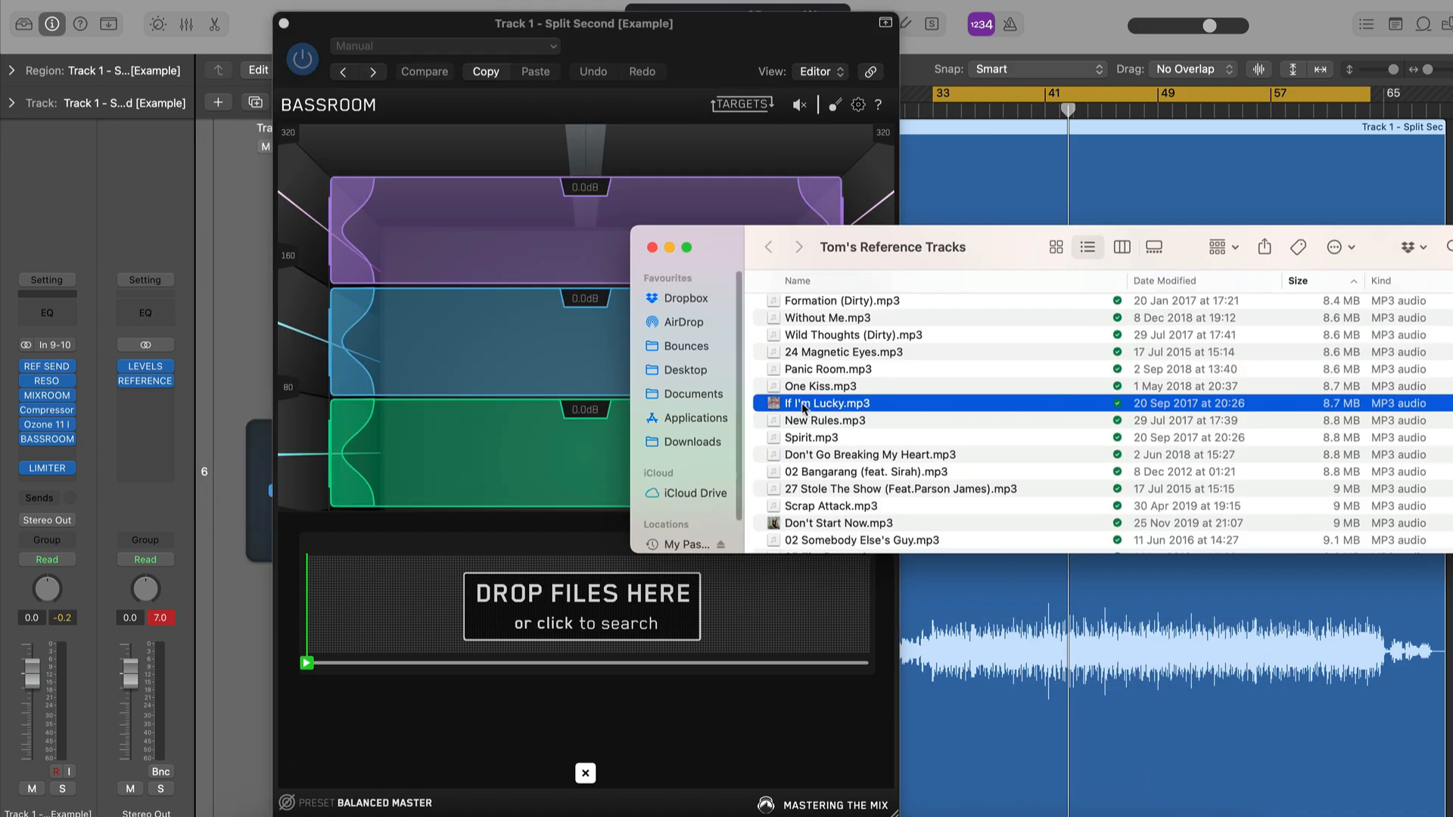
left_click_drag(580, 555, 542, 580)
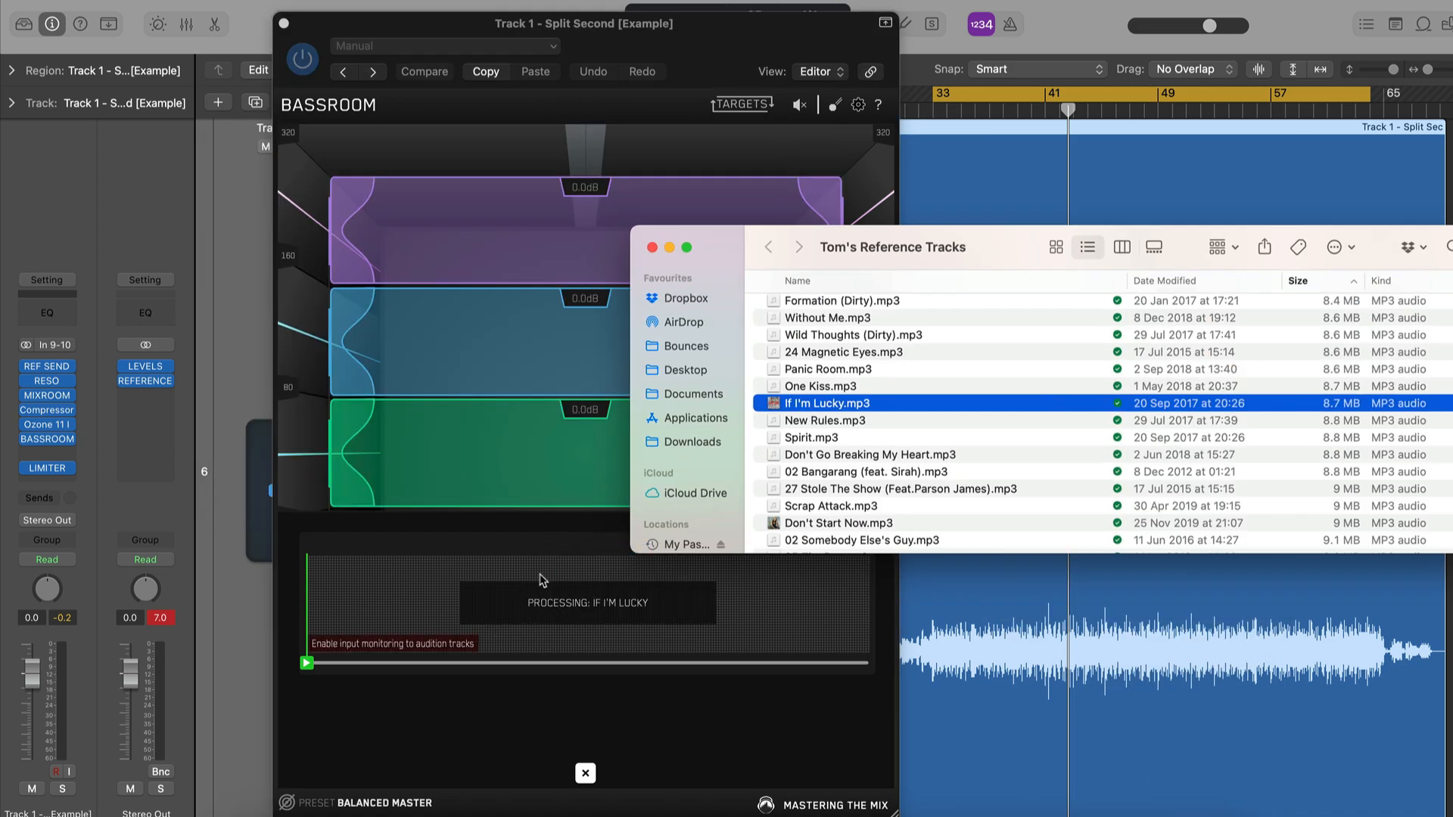
left_click(651, 248)
left_click_drag(731, 583, 858, 575)
left_click(591, 725)
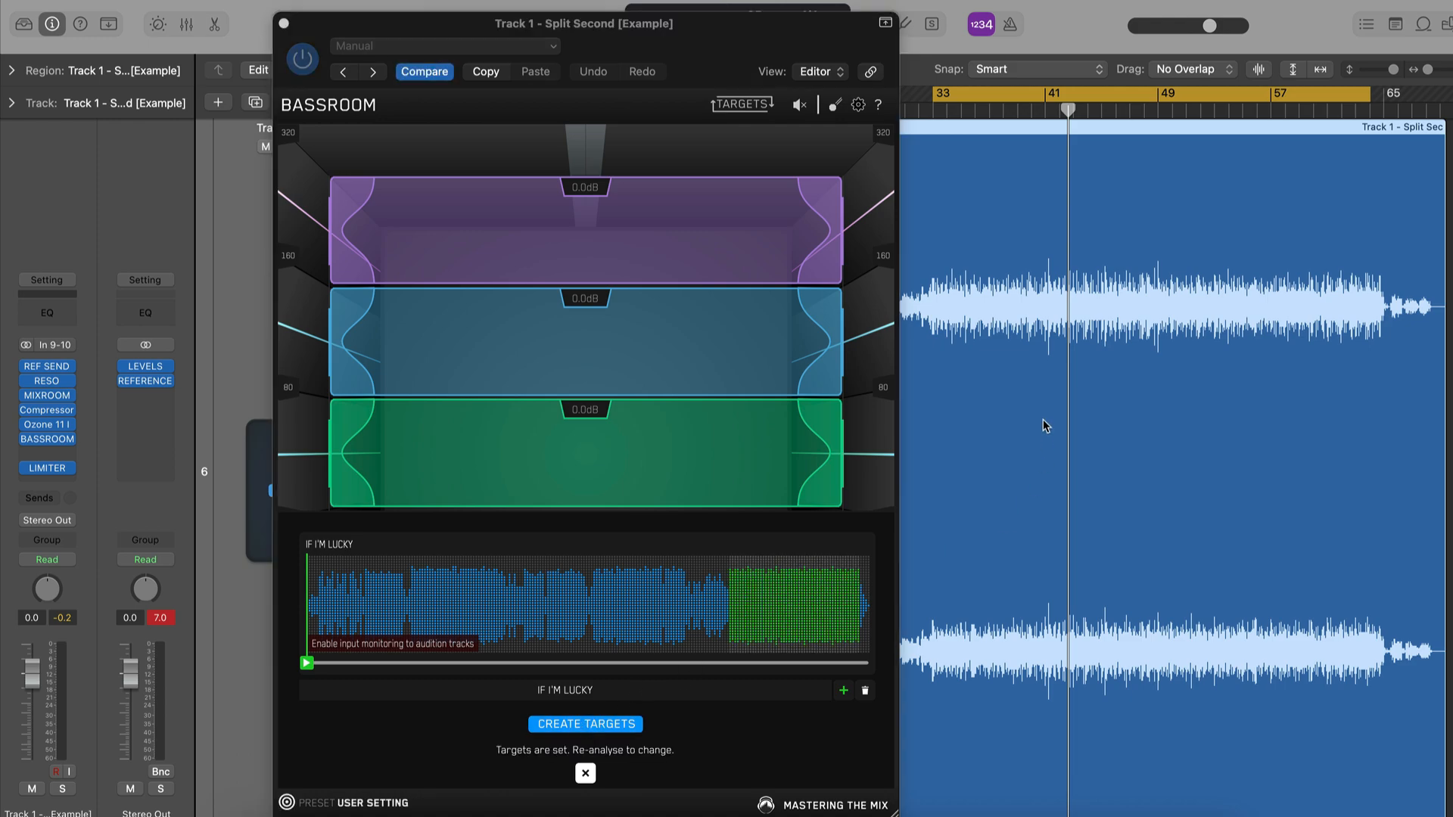
During playback, match the BASSROOM bands to their targets, from lowest to highest: -1.1, -3.3, -1.1, +2.1 and +0.9 dB
key("space")
left_click(585, 773)
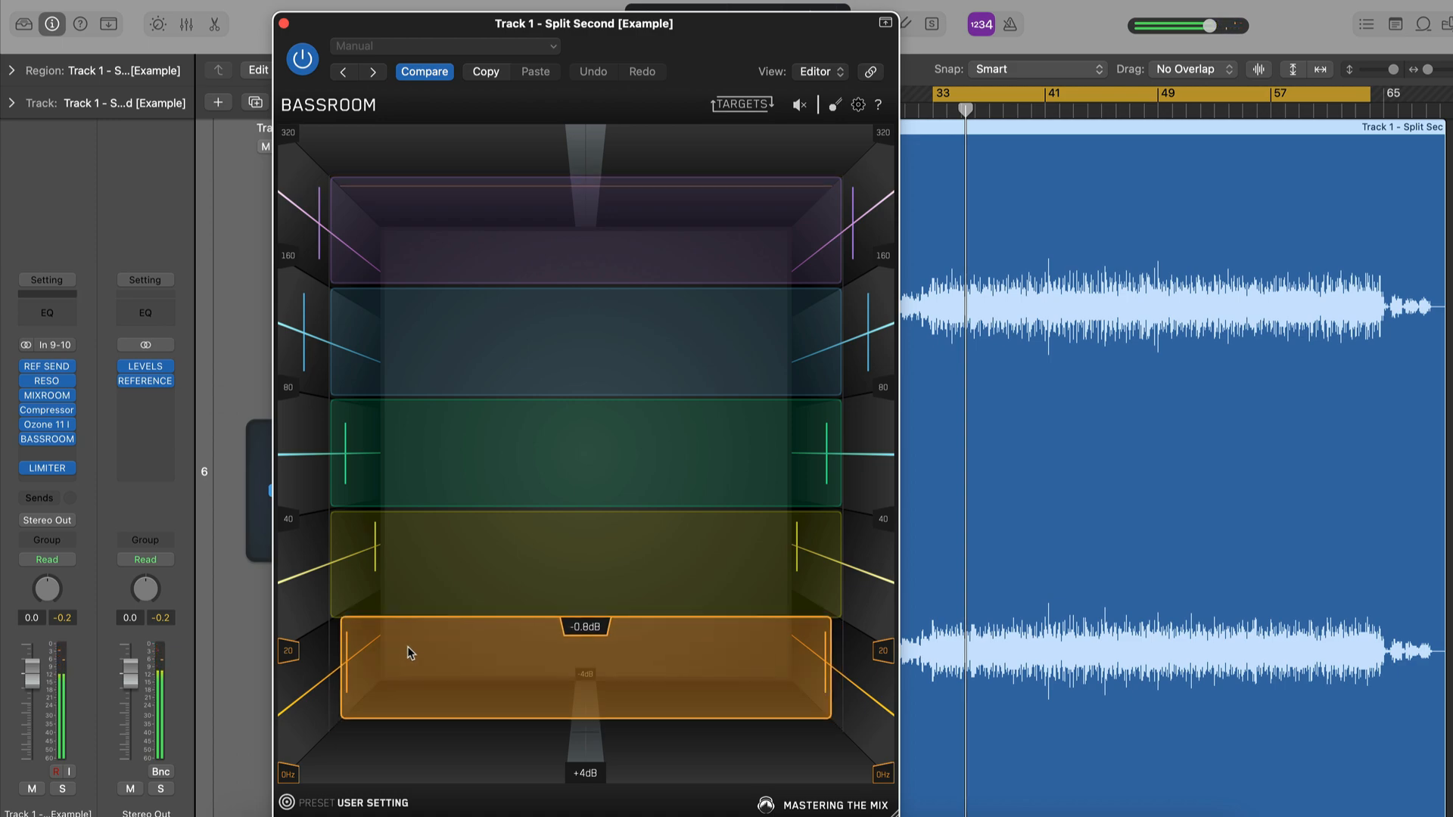
left_click(412, 552)
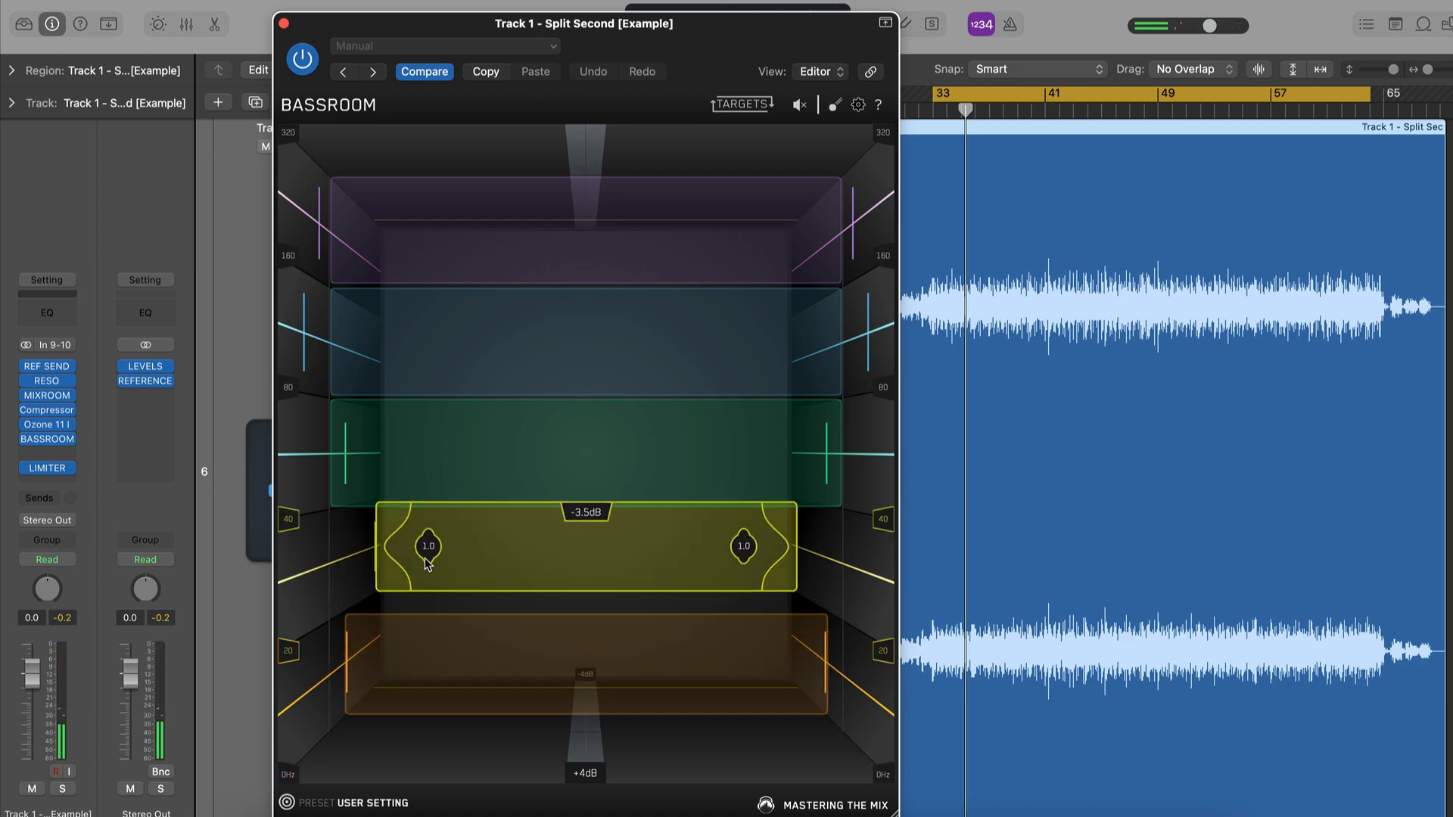
left_click(443, 449)
left_click(444, 356)
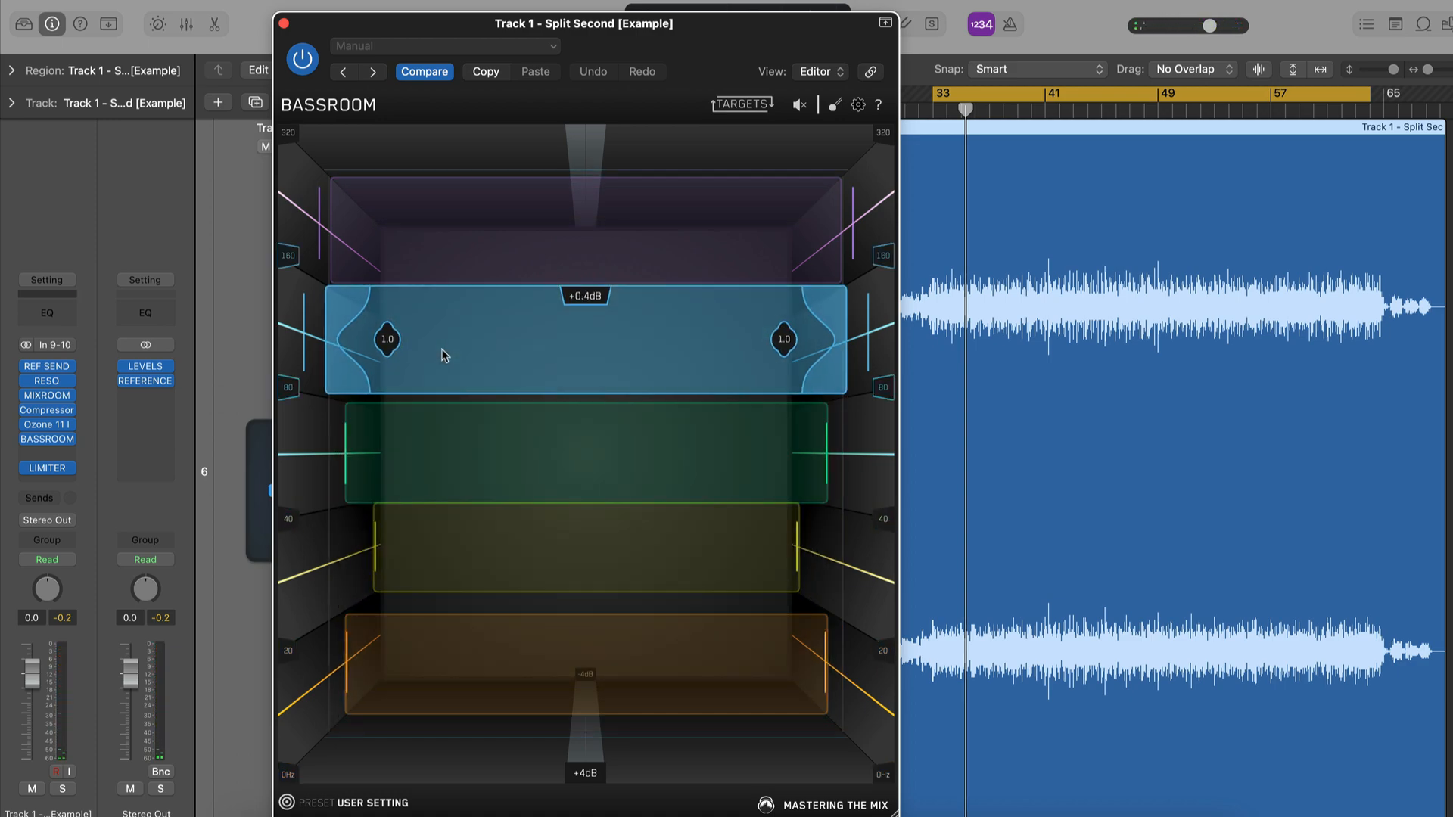
left_click(457, 230)
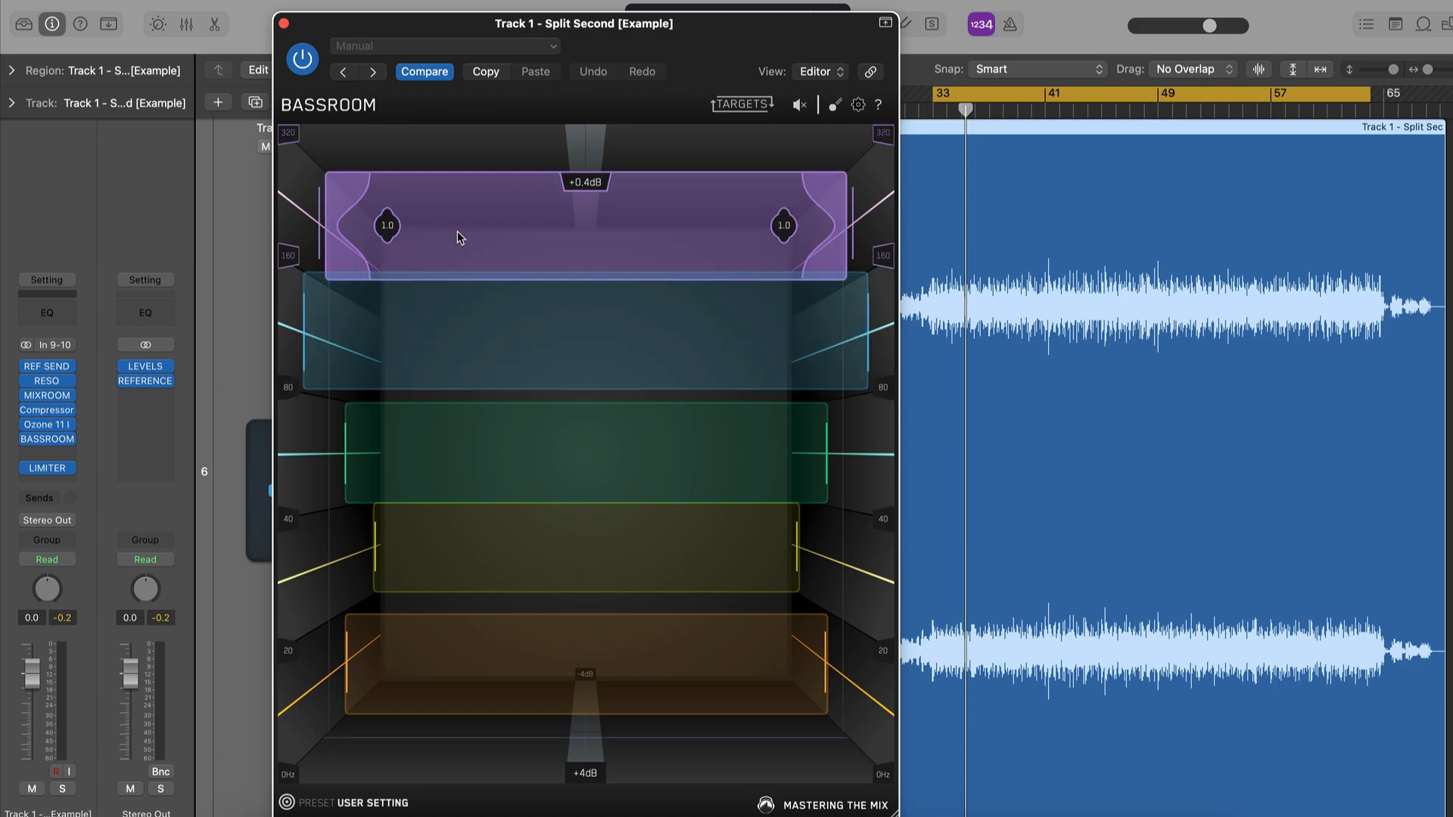
Replay the loop, set BASSROOM's 20–40 Hz band to -3.0 dB and audition the plugin bypassed and active
left_click_drag(726, 31, 757, 17)
key("space")
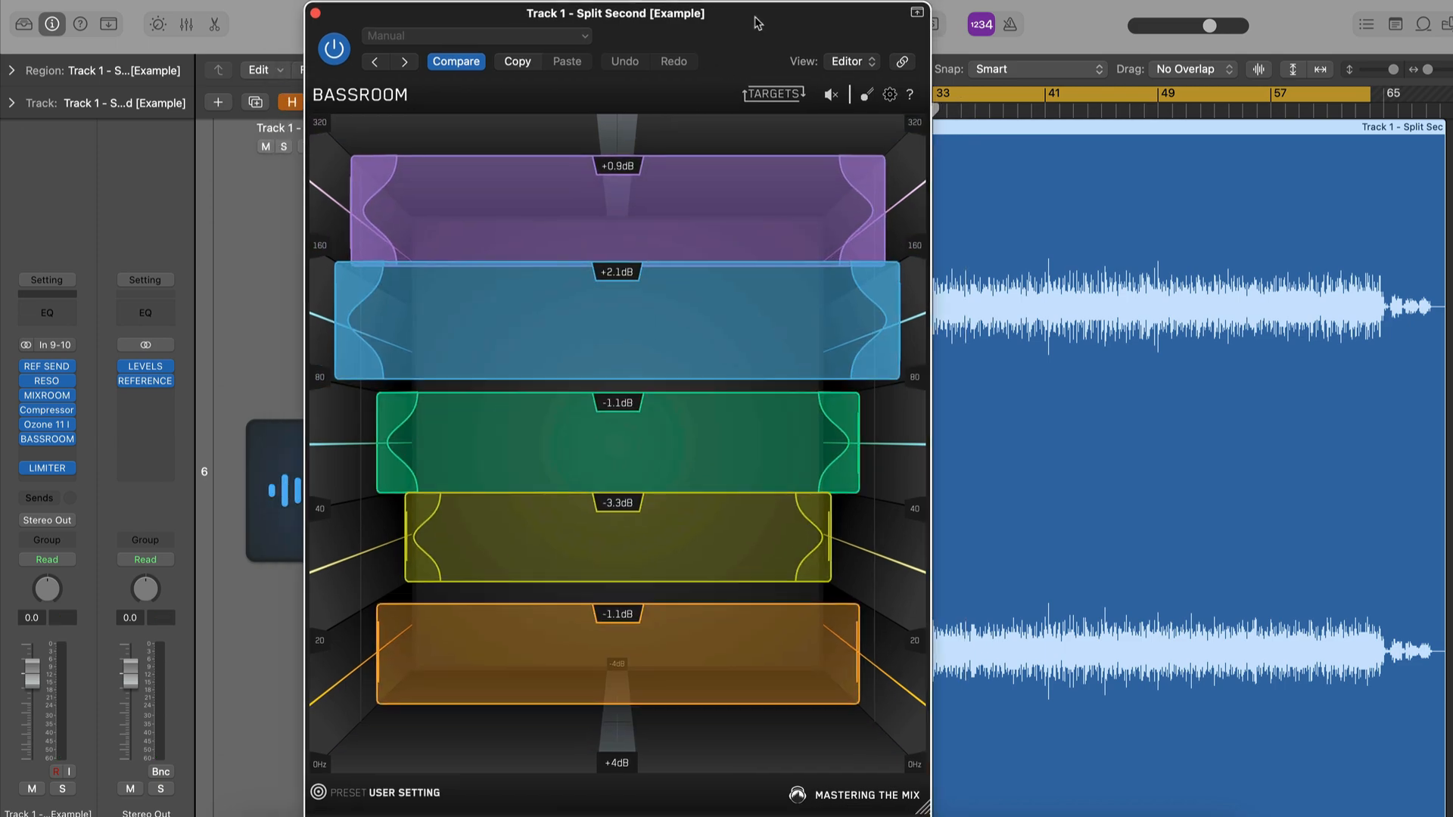
mouse_move(832, 102)
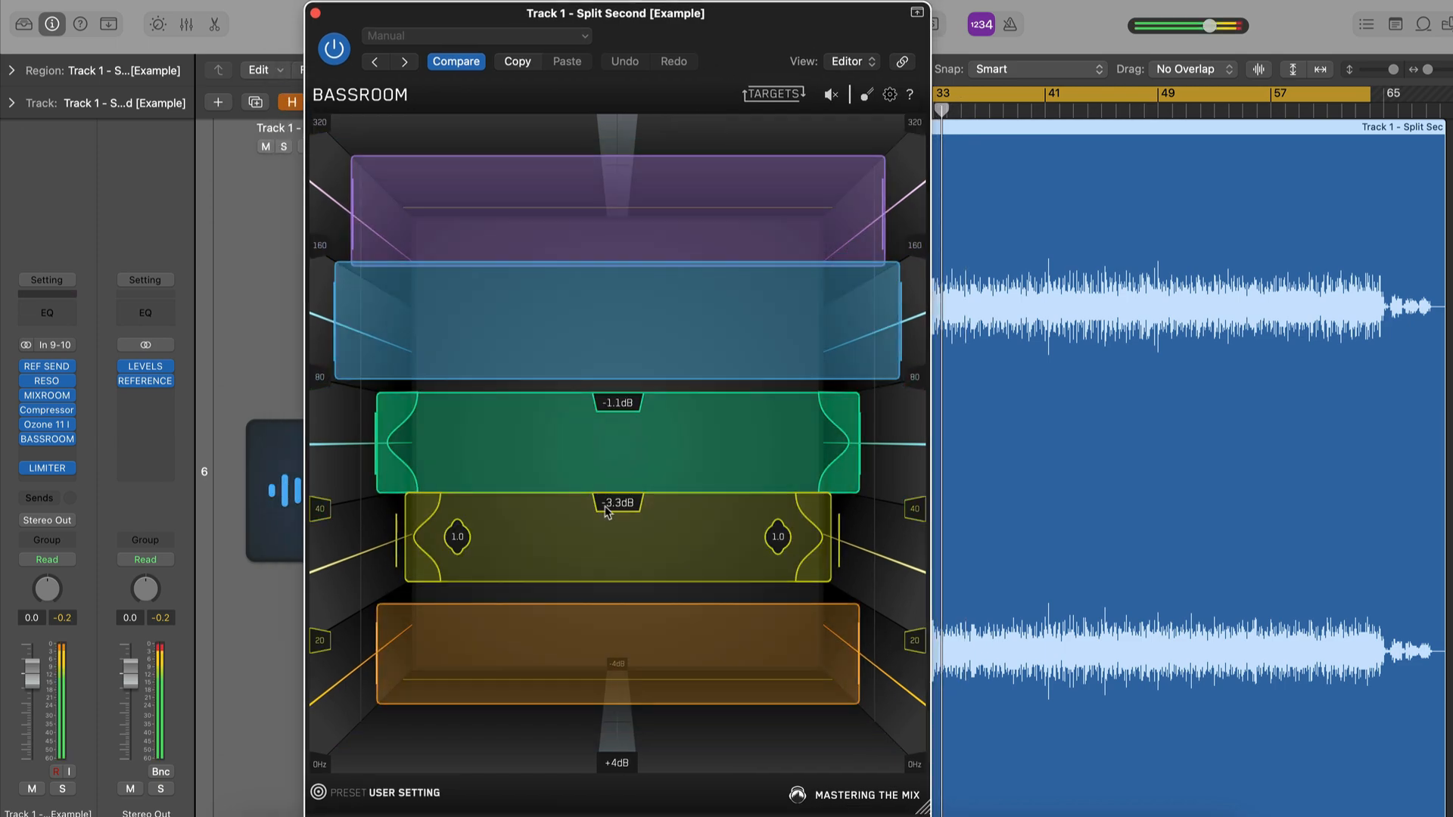
left_click_drag(552, 567, 616, 464)
left_click(832, 98)
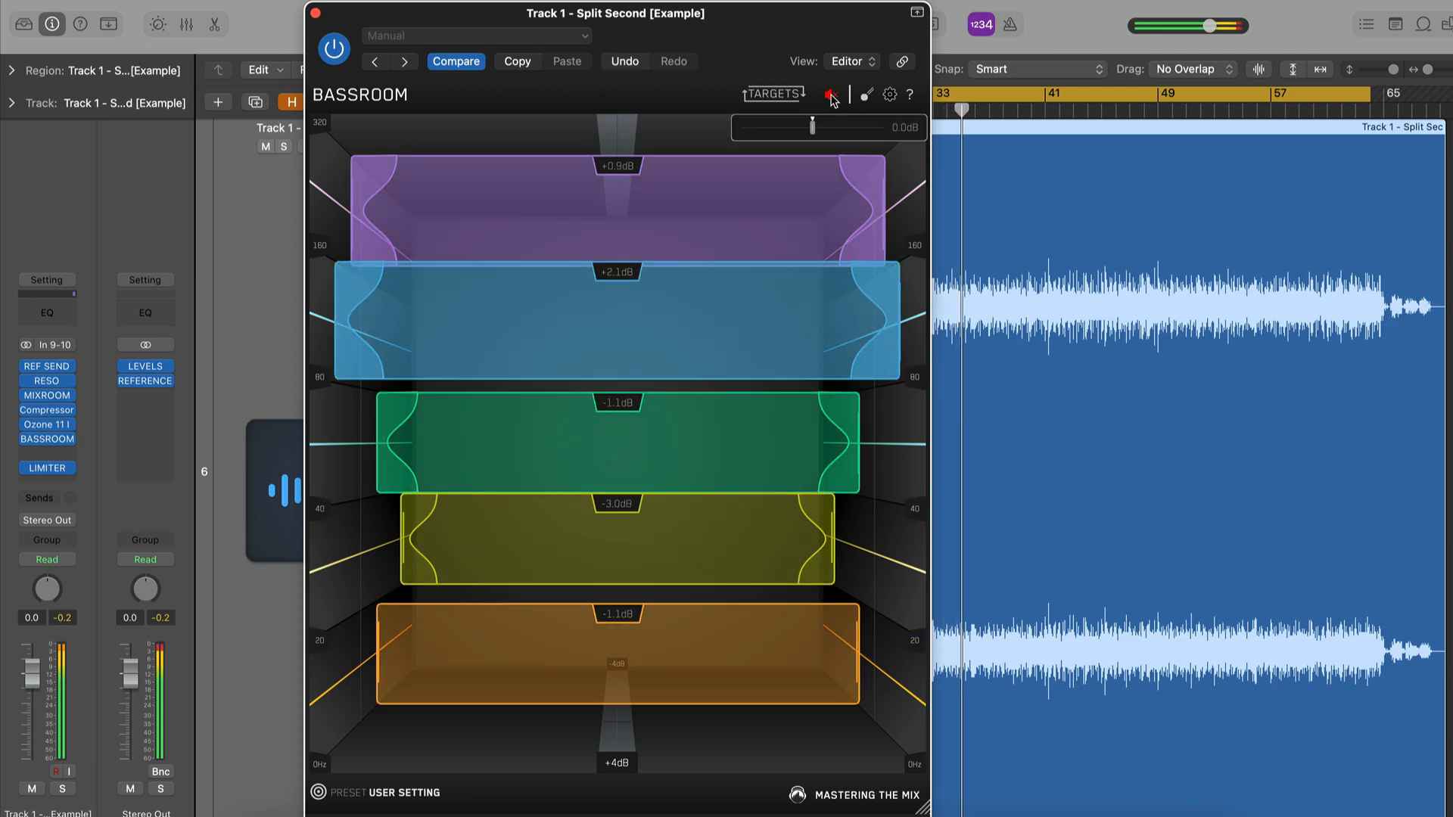
left_click(833, 98)
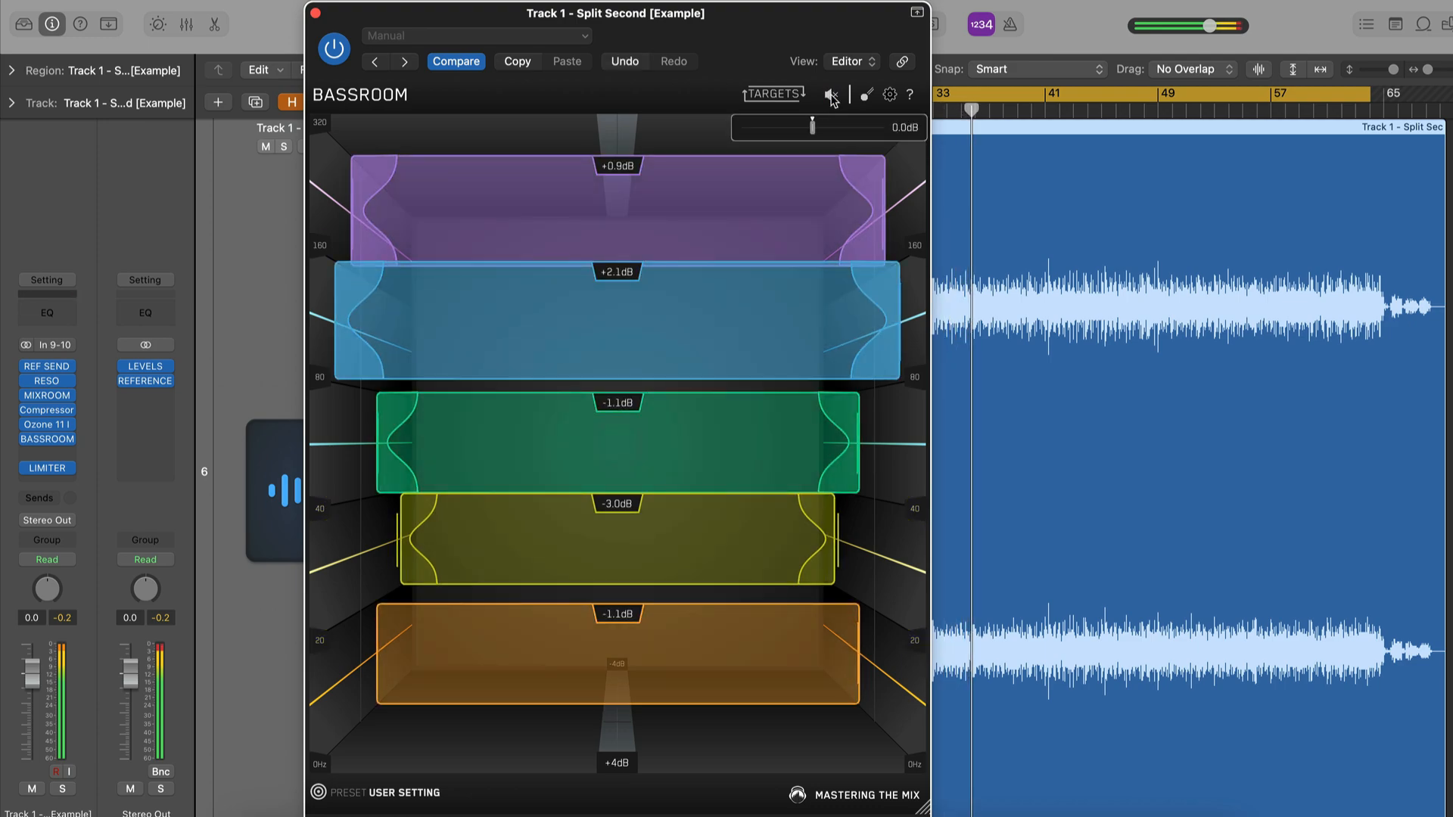
Open REFERENCE and alternate between the master and the unprocessed REFERENCE SEND mix at matched level
left_click(147, 383)
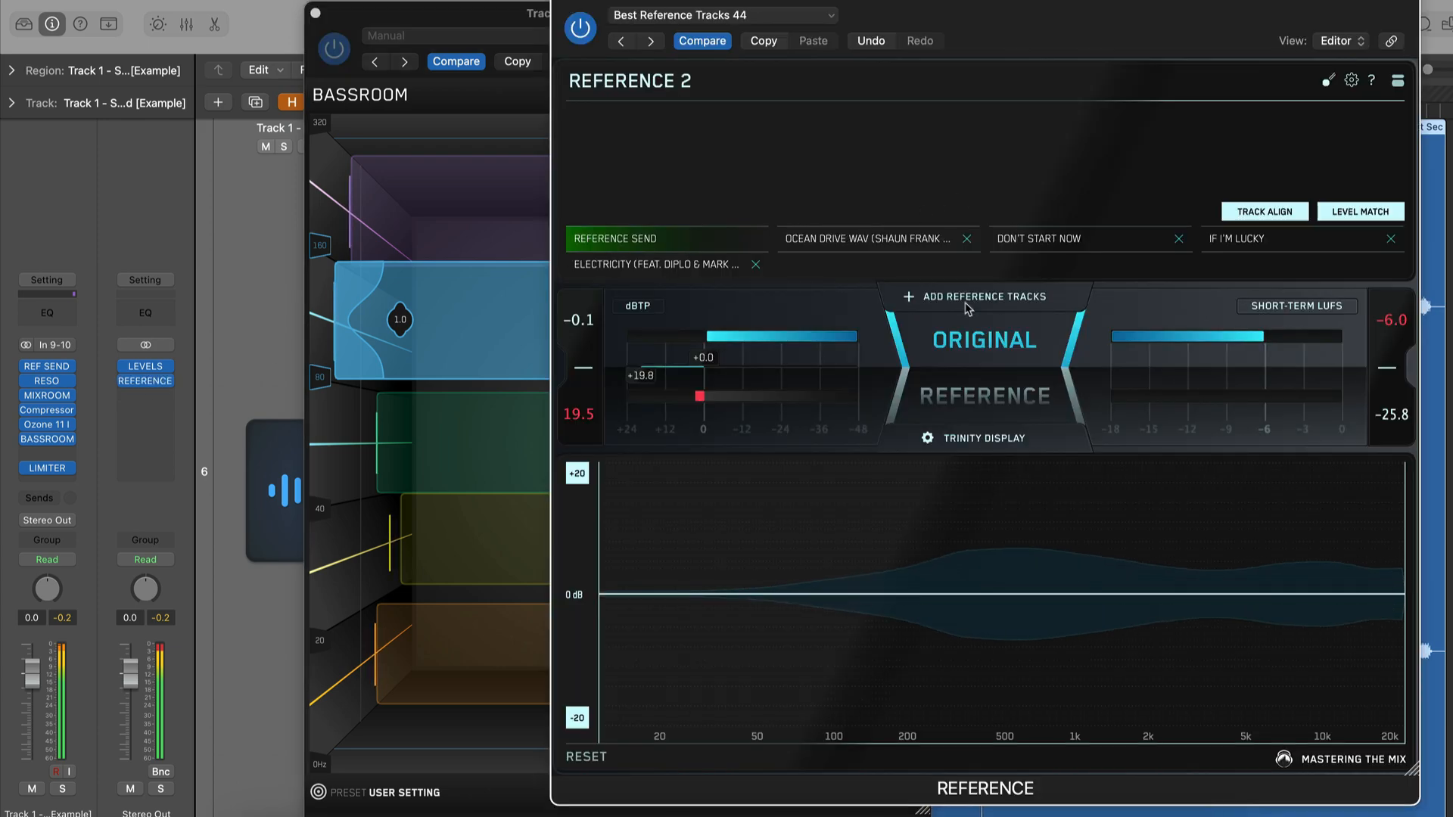
left_click(1004, 333)
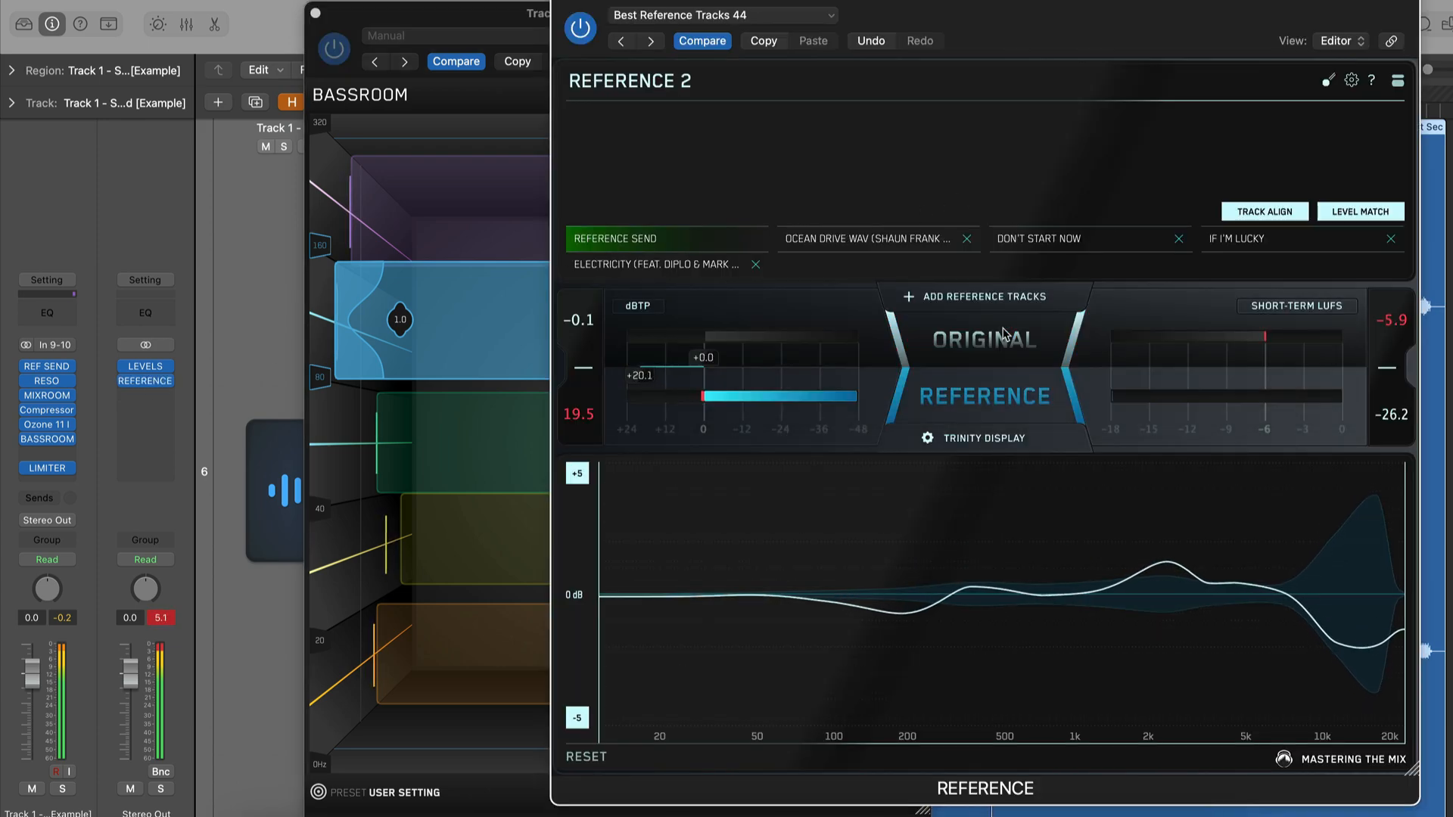
left_click(1005, 333)
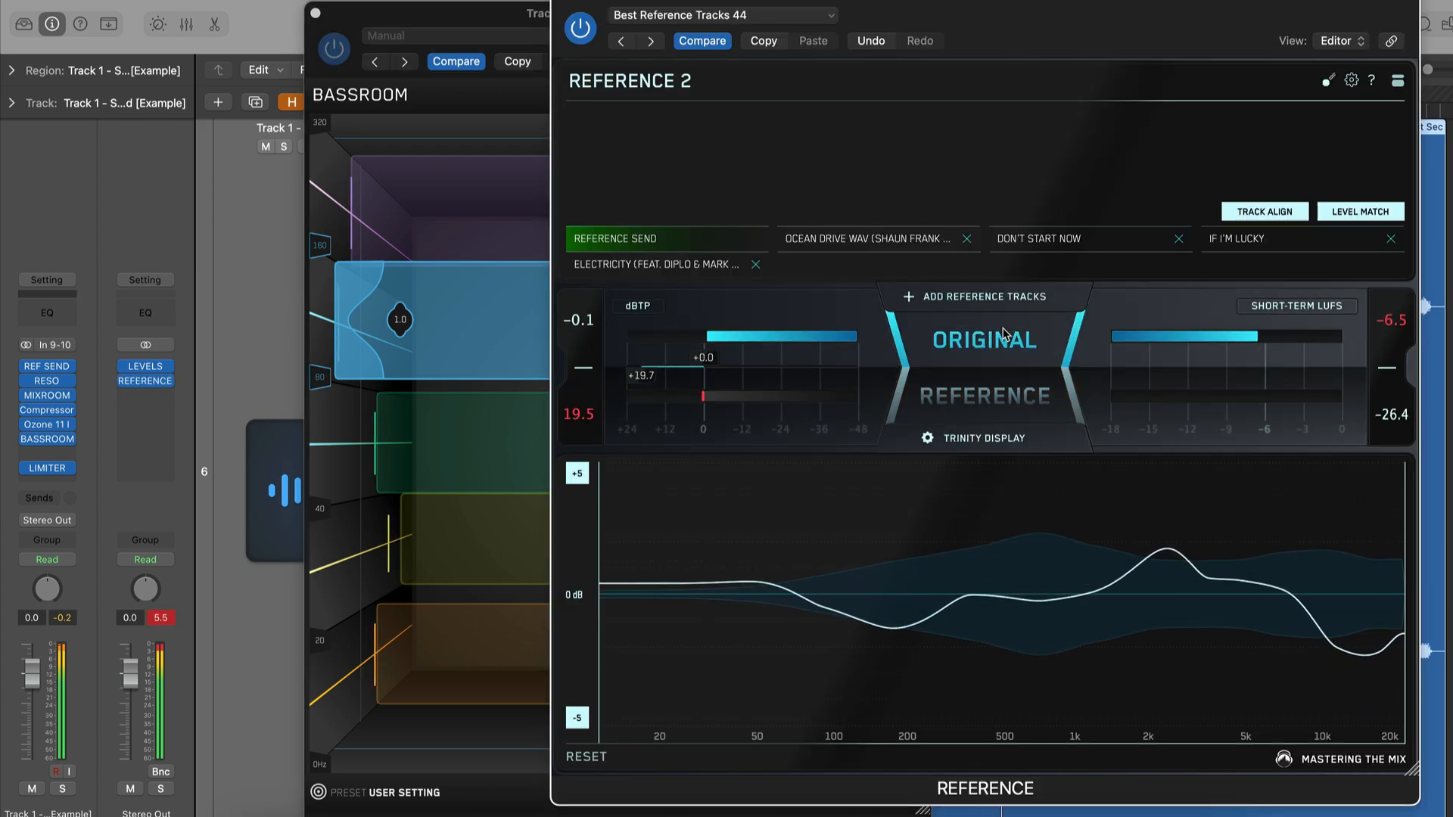
left_click(1004, 333)
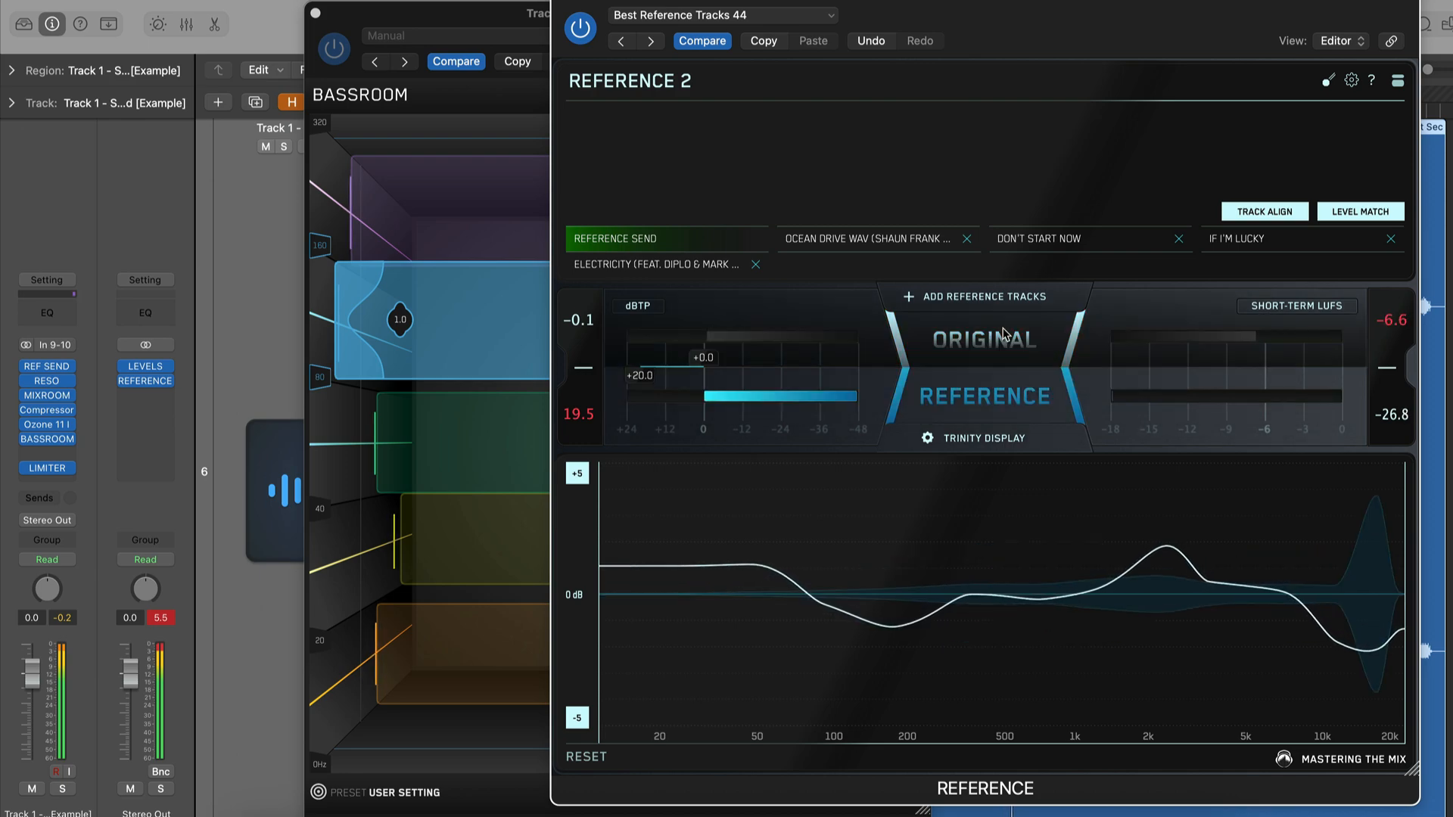
left_click(1004, 333)
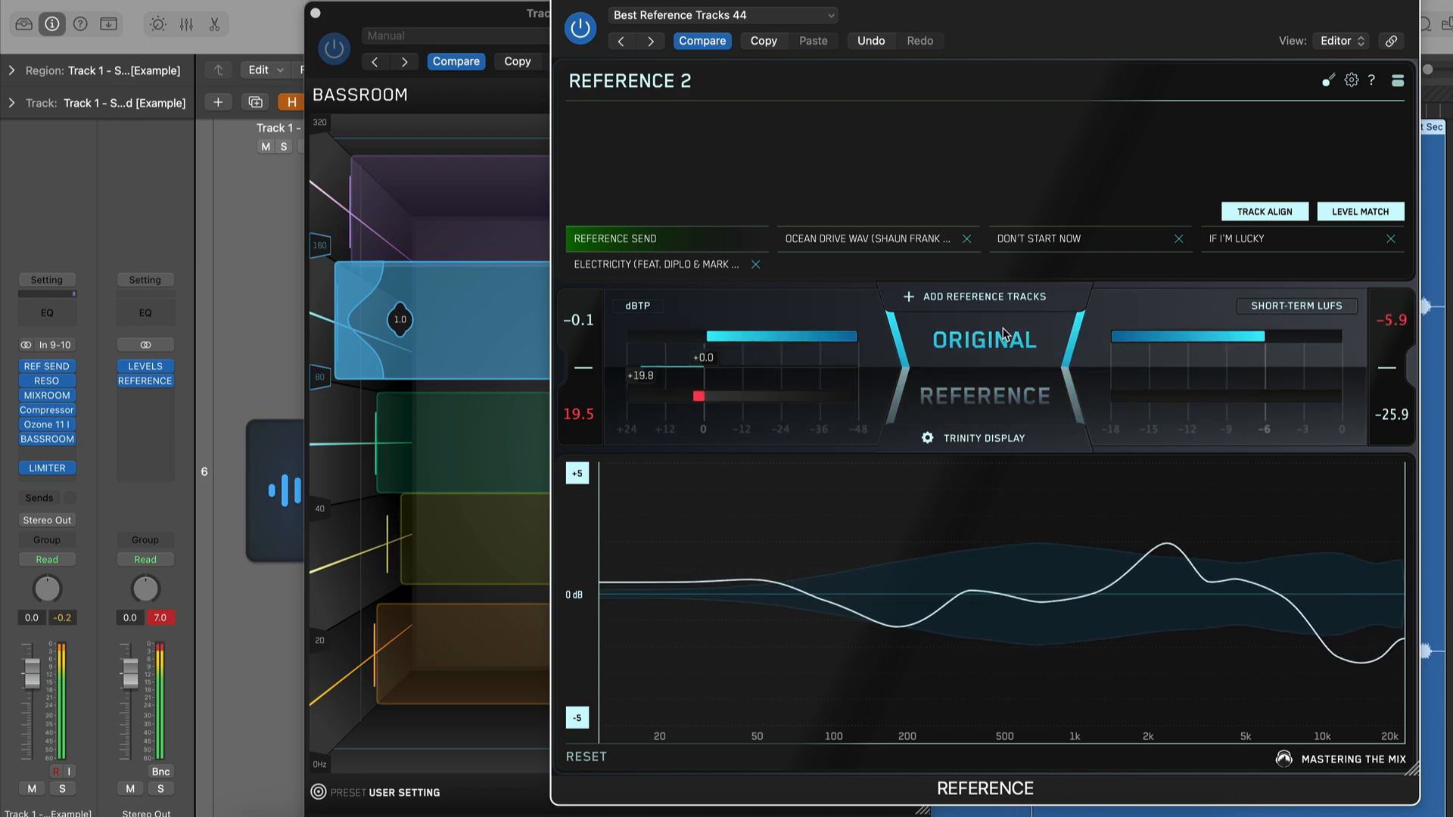
left_click(1004, 333)
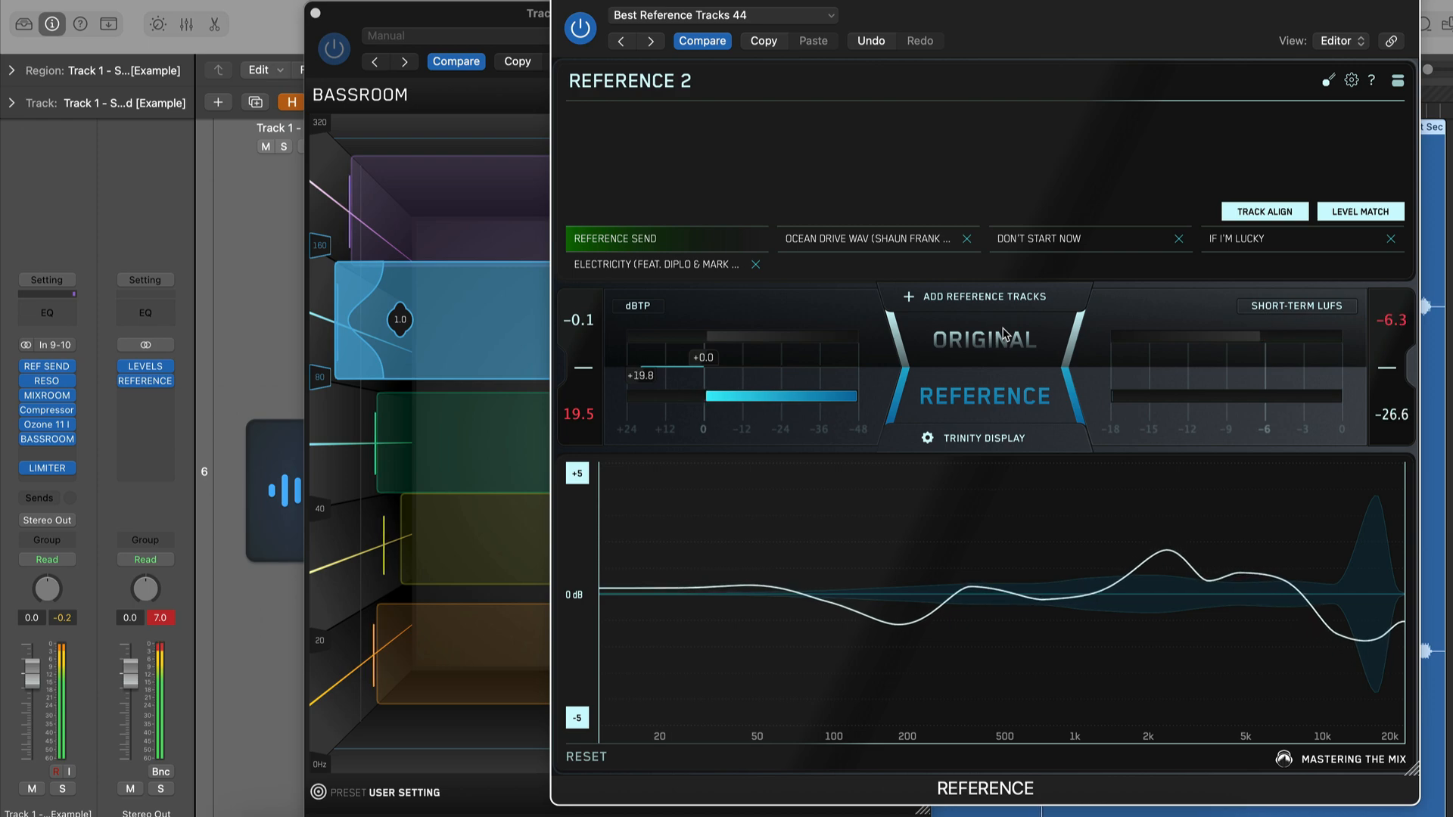
left_click(1004, 334)
Select IF I'M LUCKY as the reference track and alternate between it and the master
left_click(1253, 246)
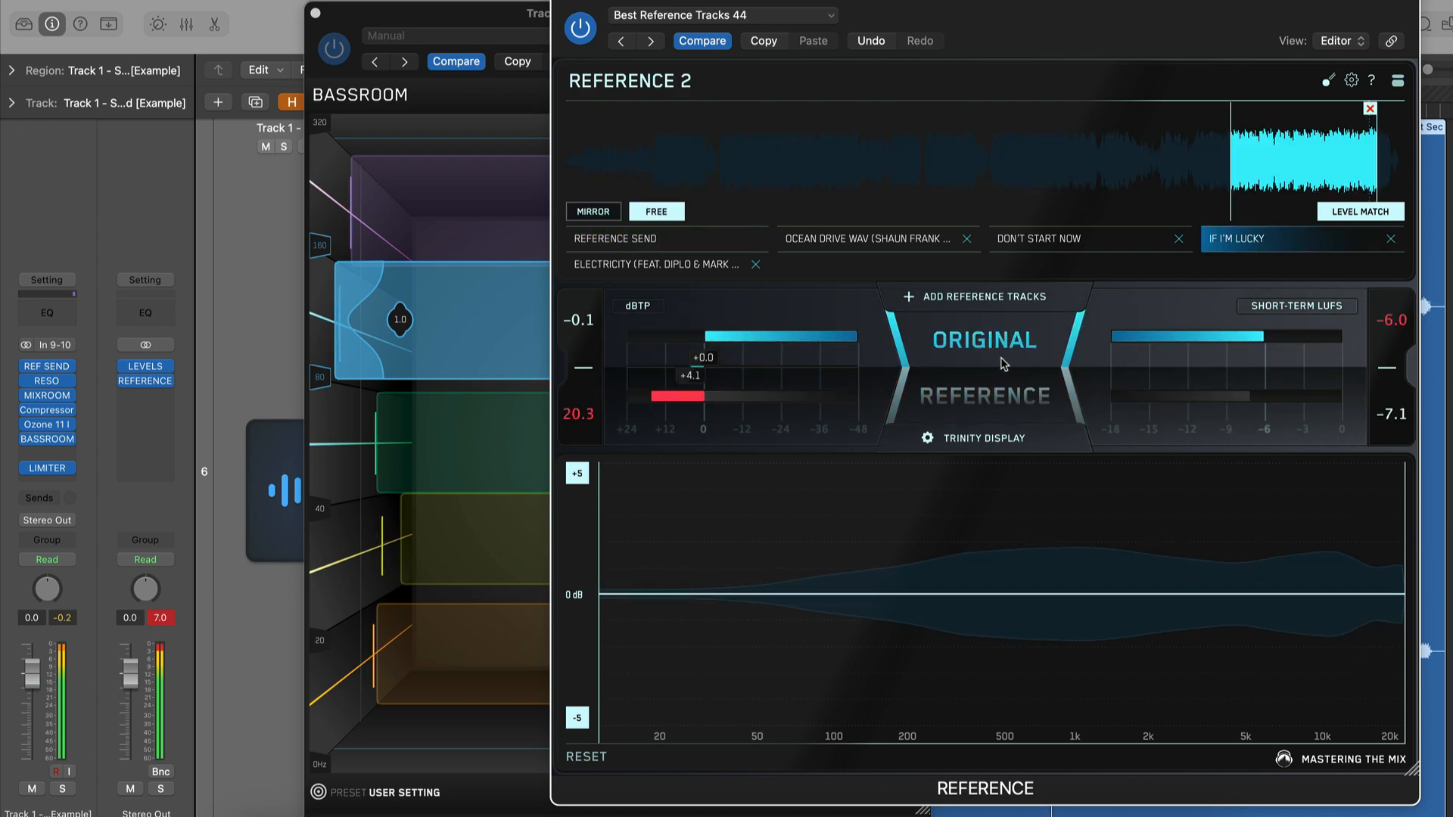
left_click(999, 368)
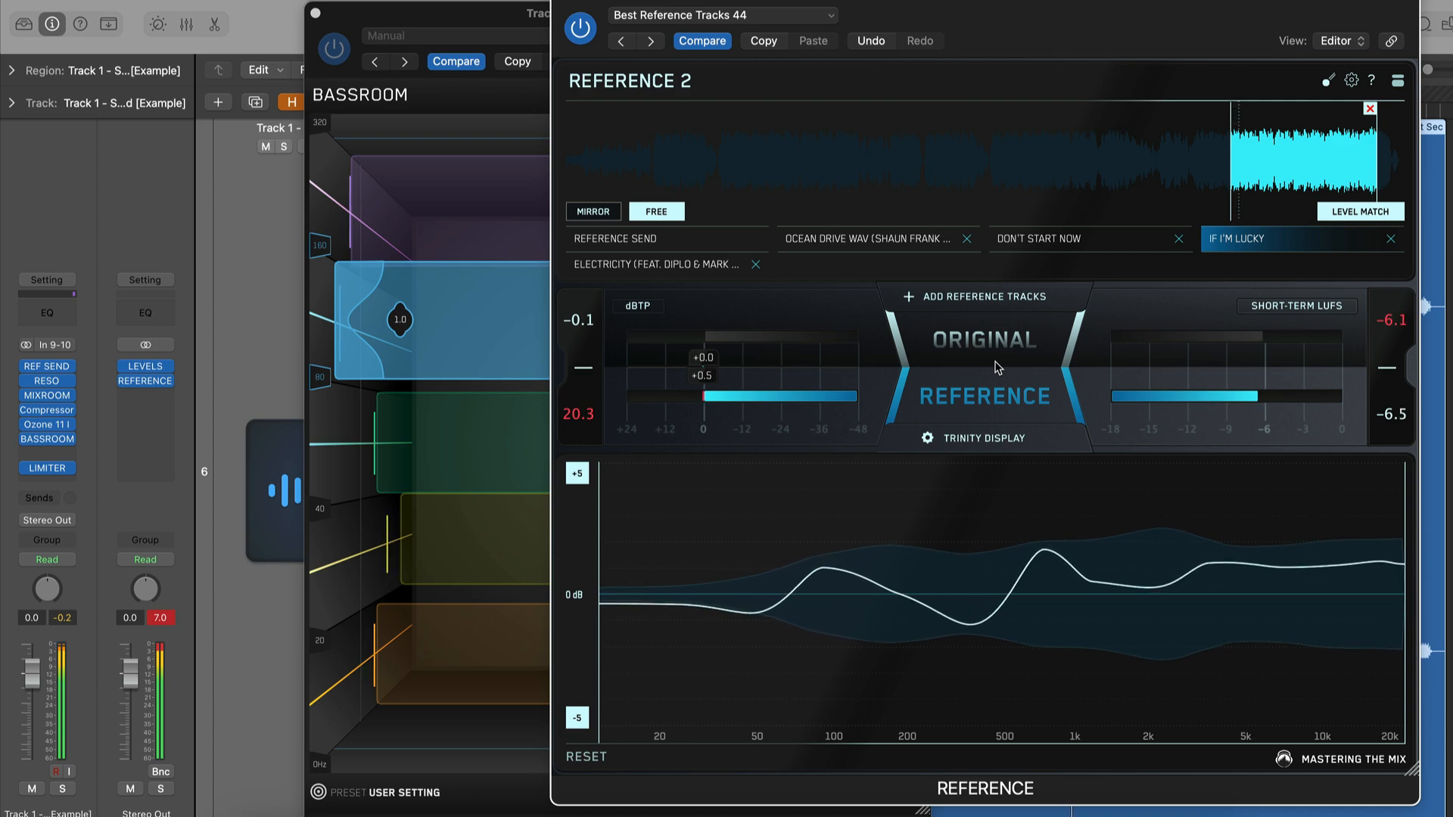
left_click(999, 368)
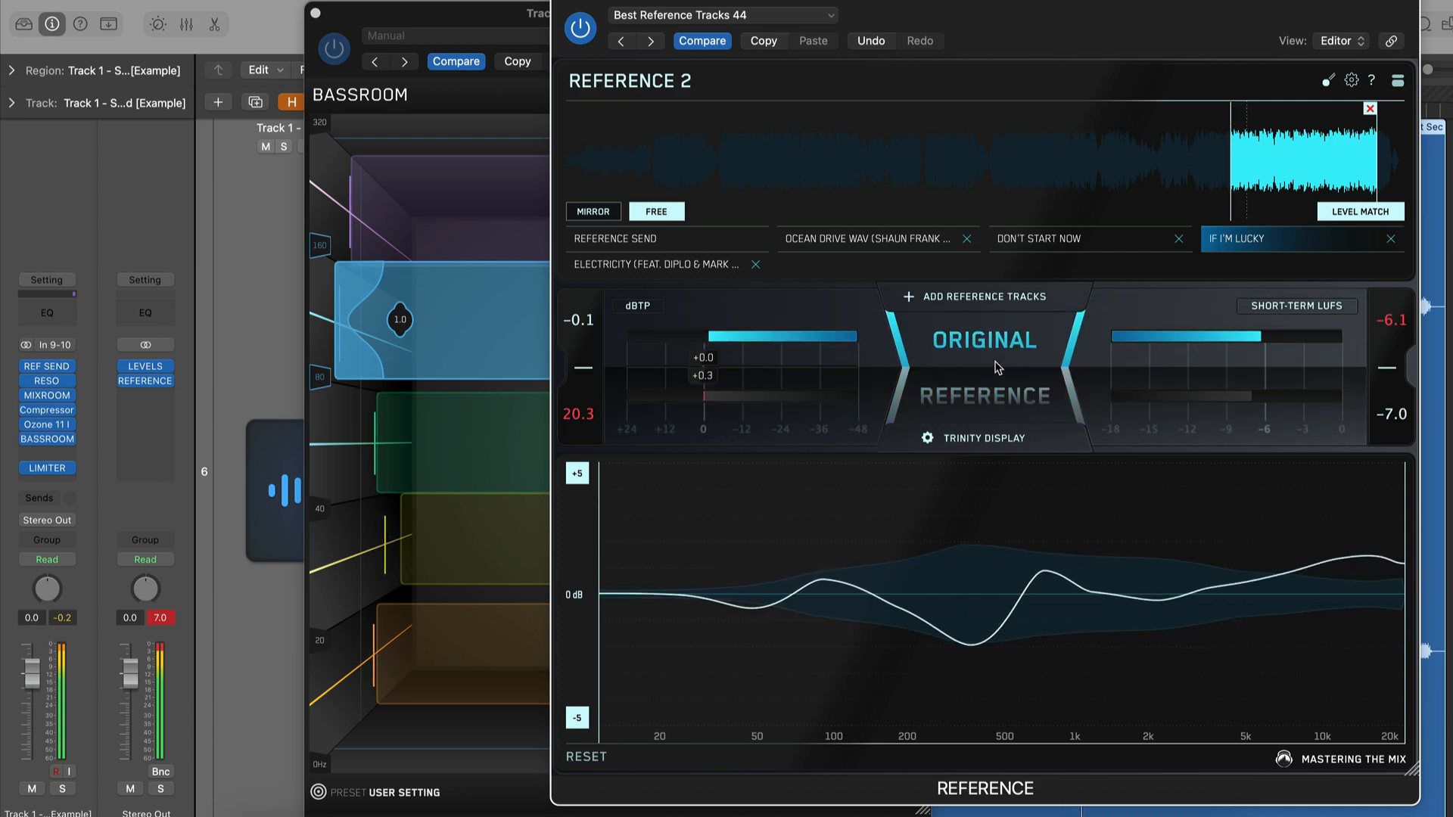
left_click(999, 367)
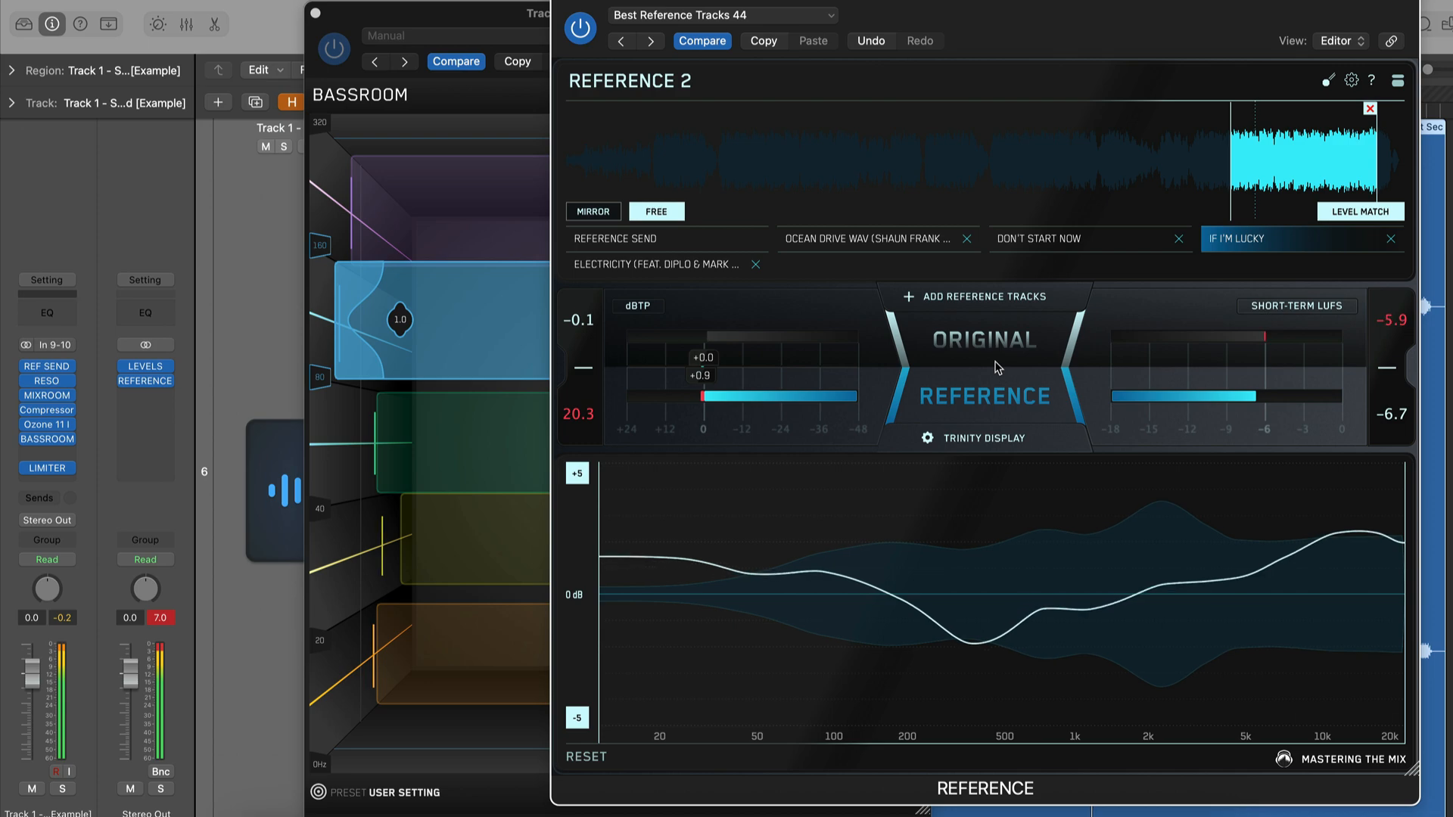
left_click(999, 368)
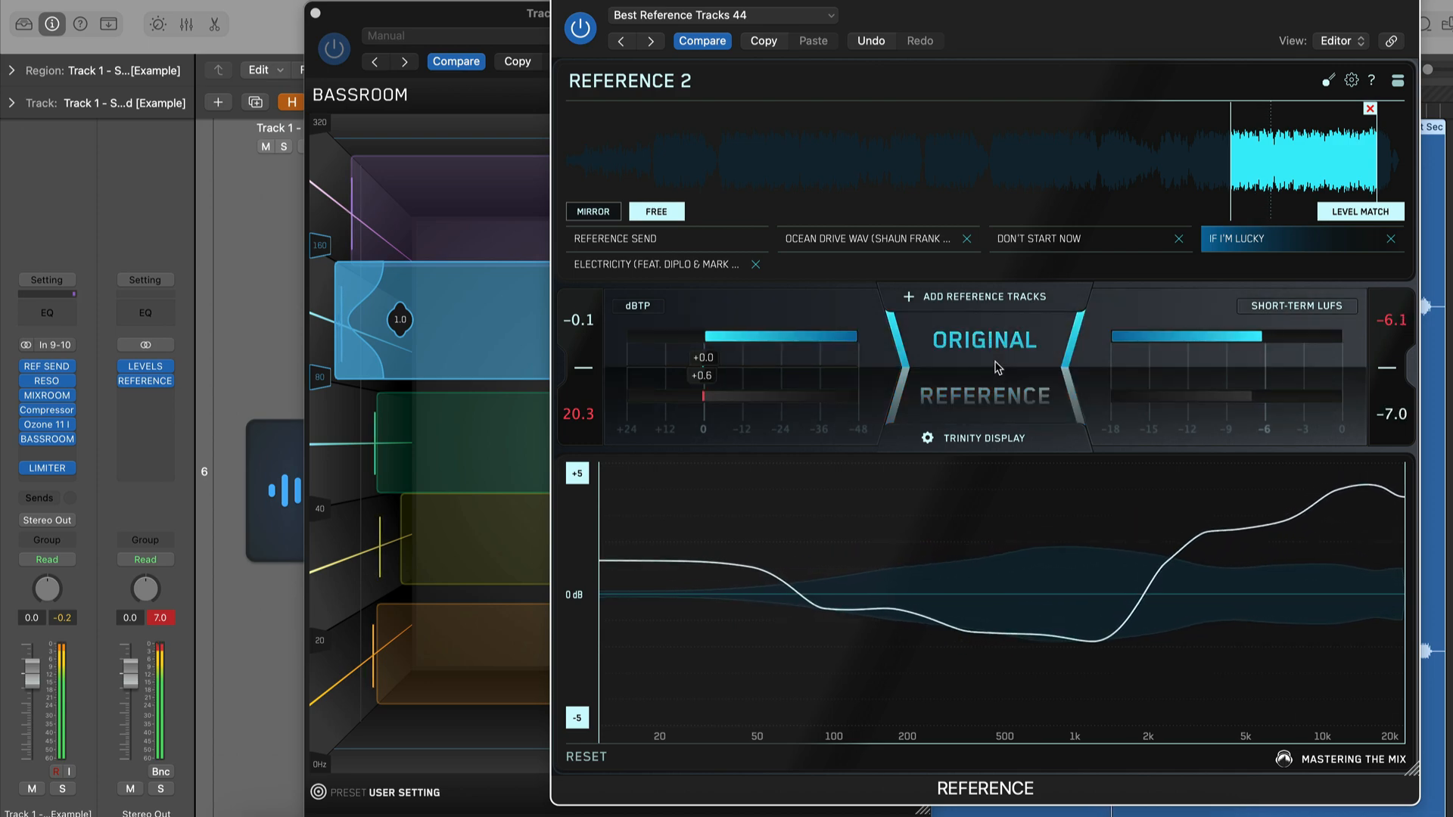
Close the REFERENCE and BASSROOM windows and stop playback
left_click(563, 2)
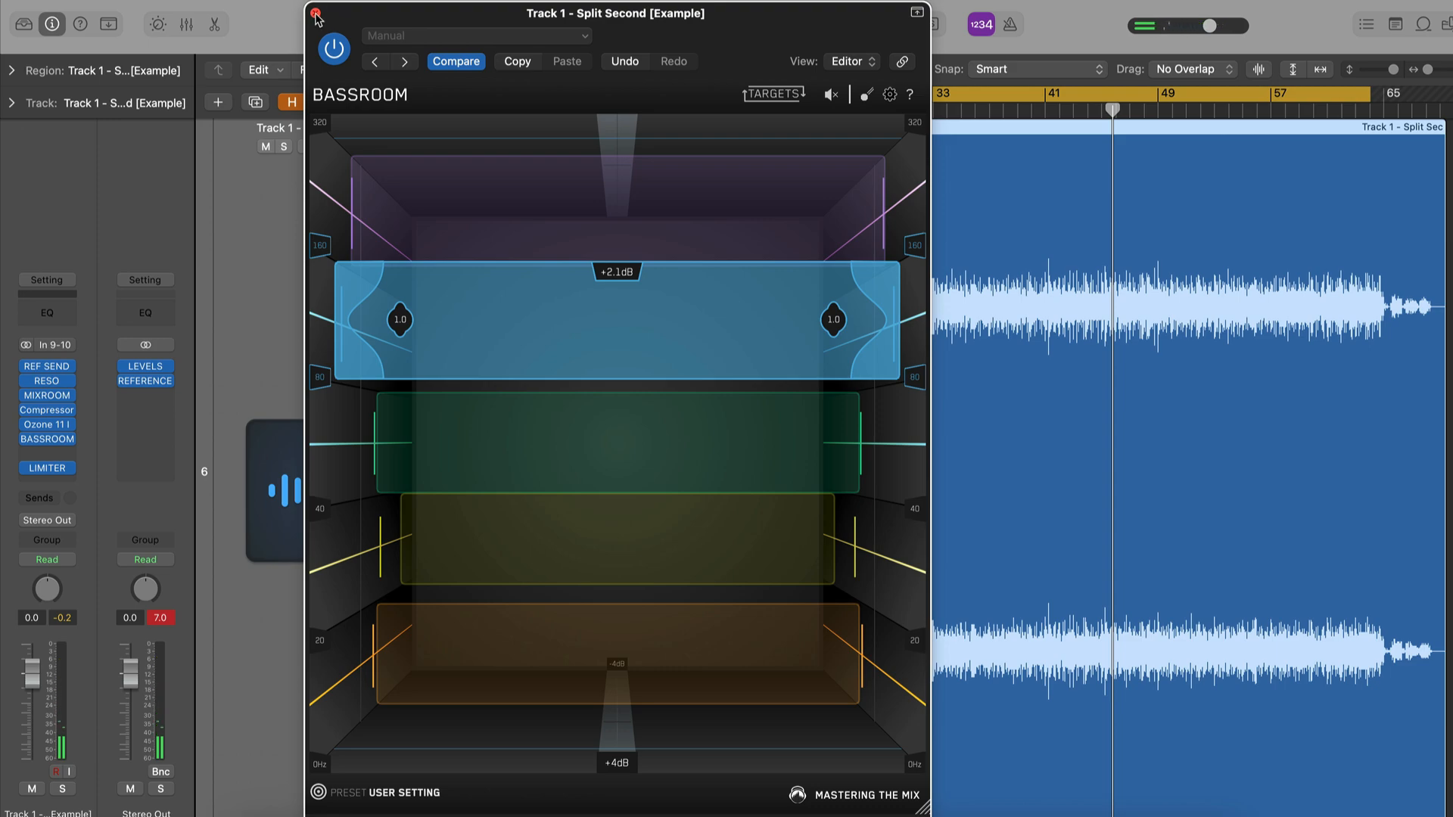
left_click(316, 13)
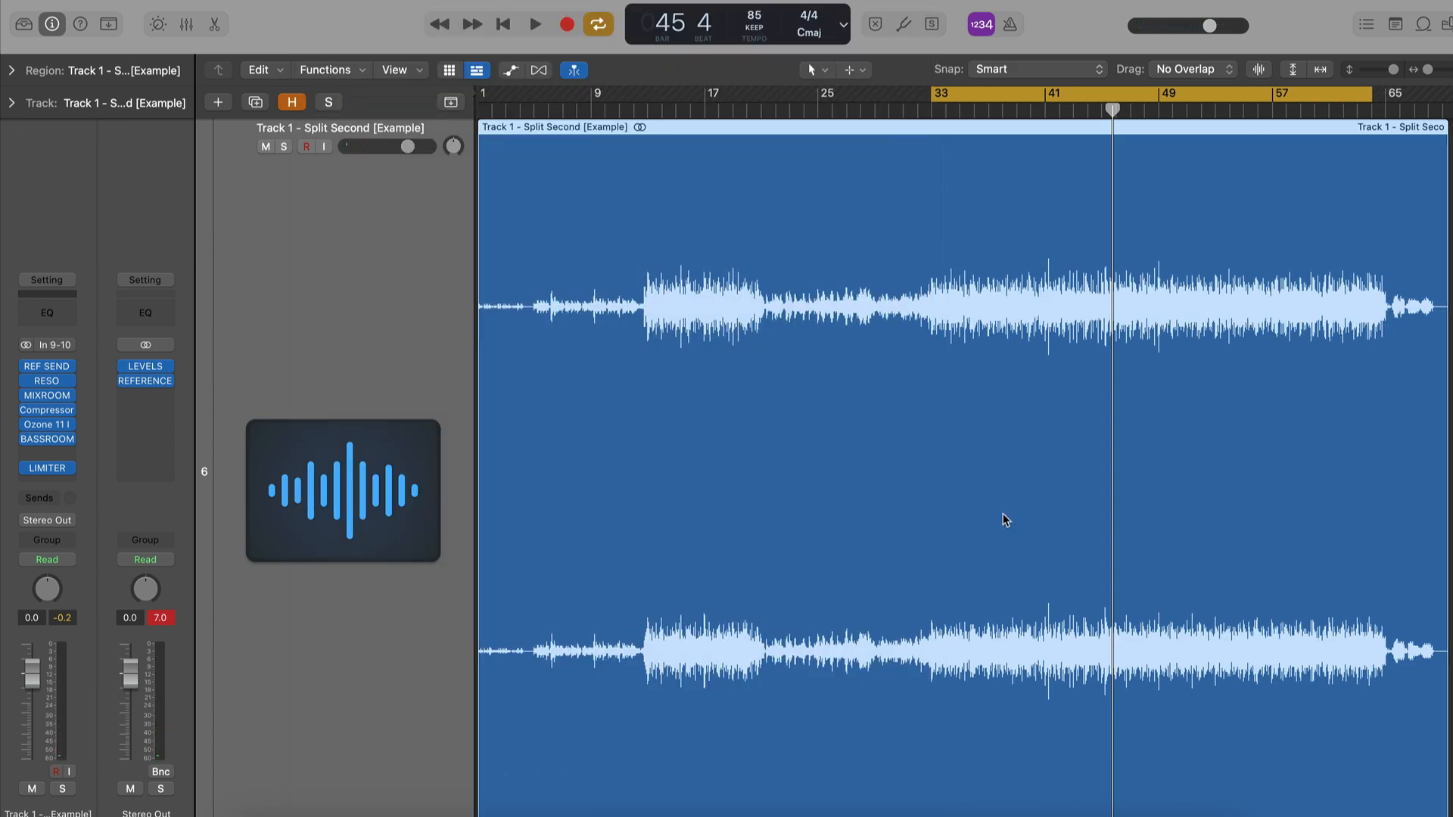
scroll(1005, 519, "down", 2)
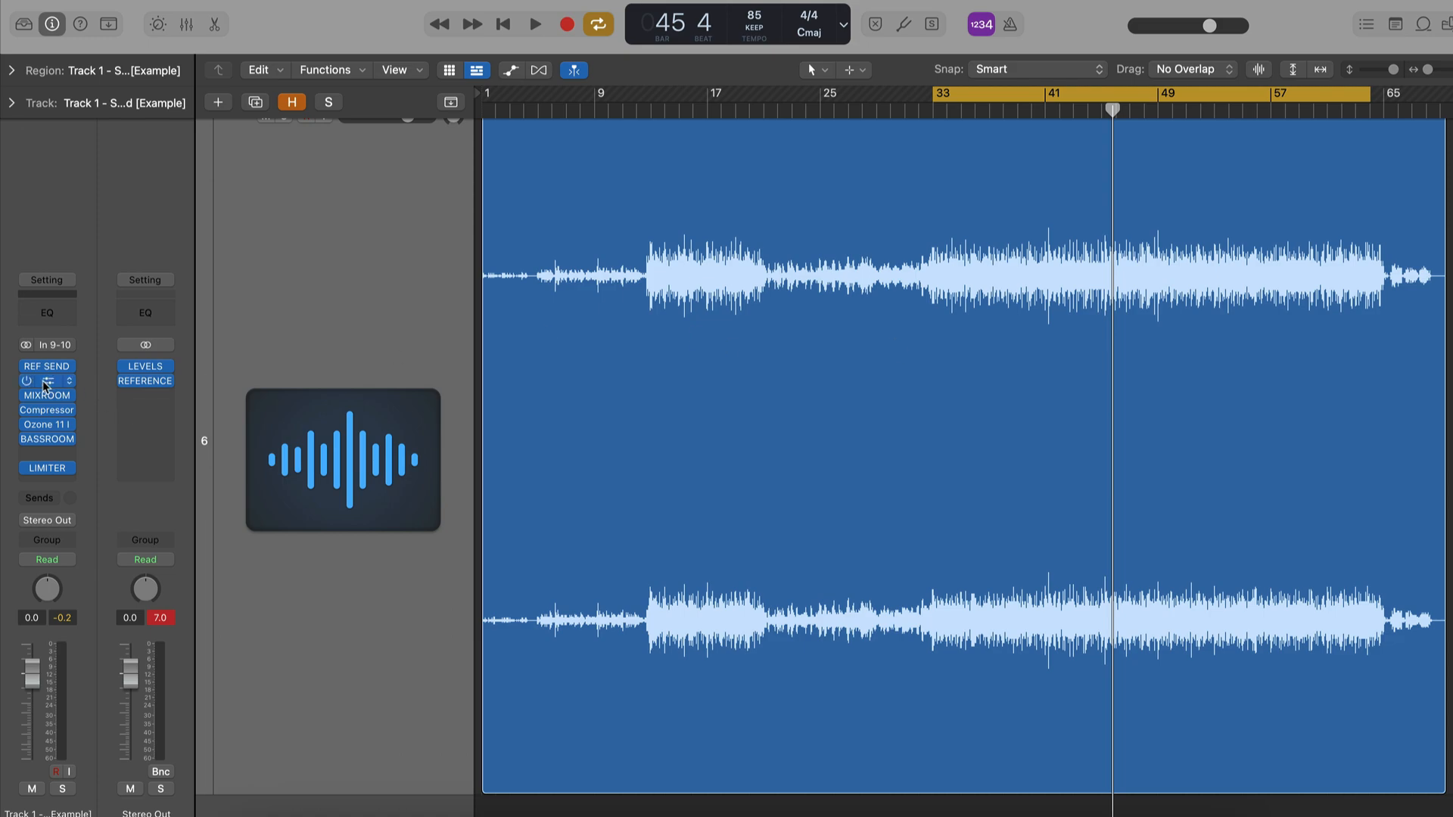
Open RESO during playback and add resonance-reduction nodes at about 2.55 kHz and 10.4 kHz, both near -79 dB
key("space")
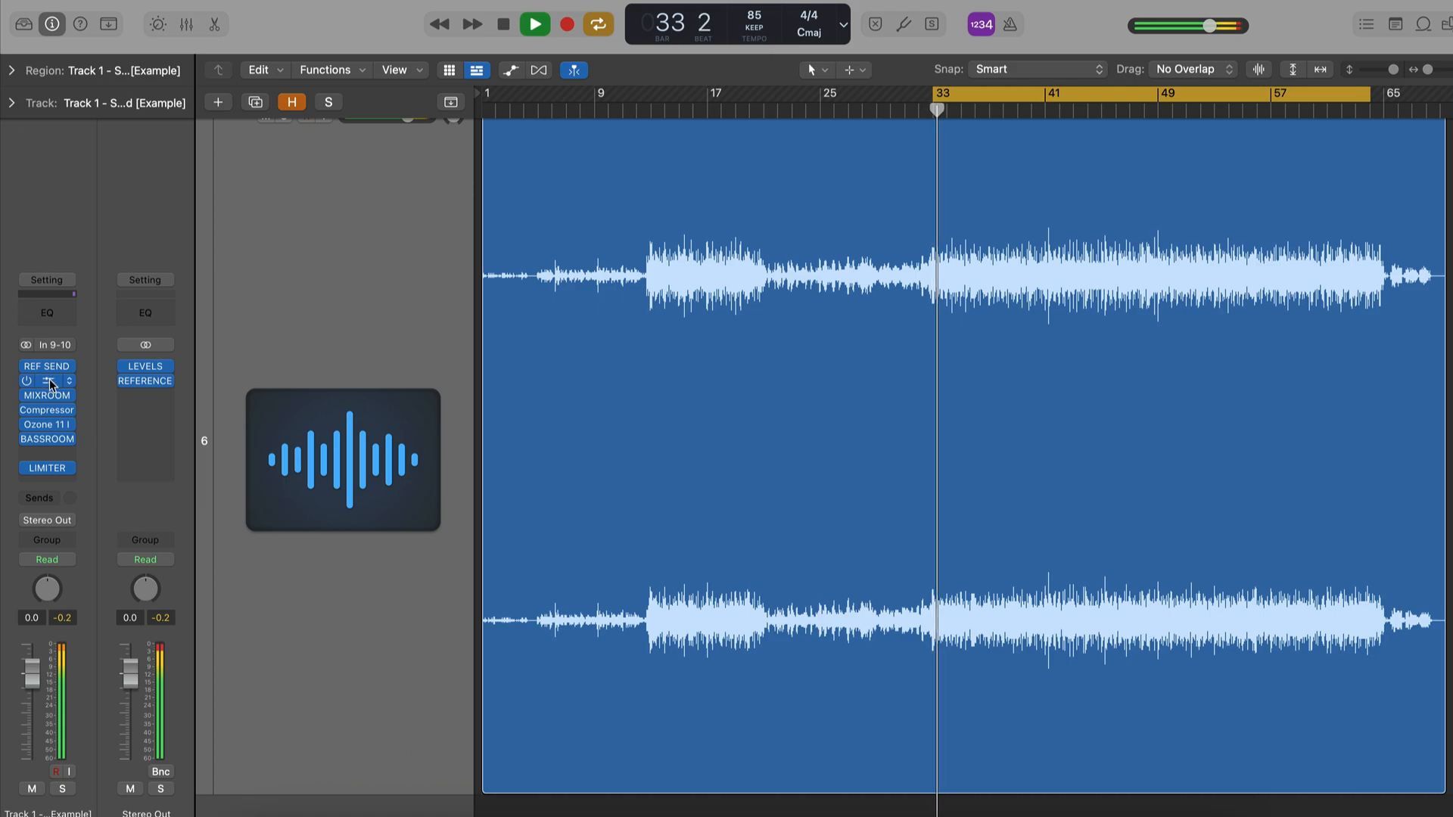
left_click(50, 384)
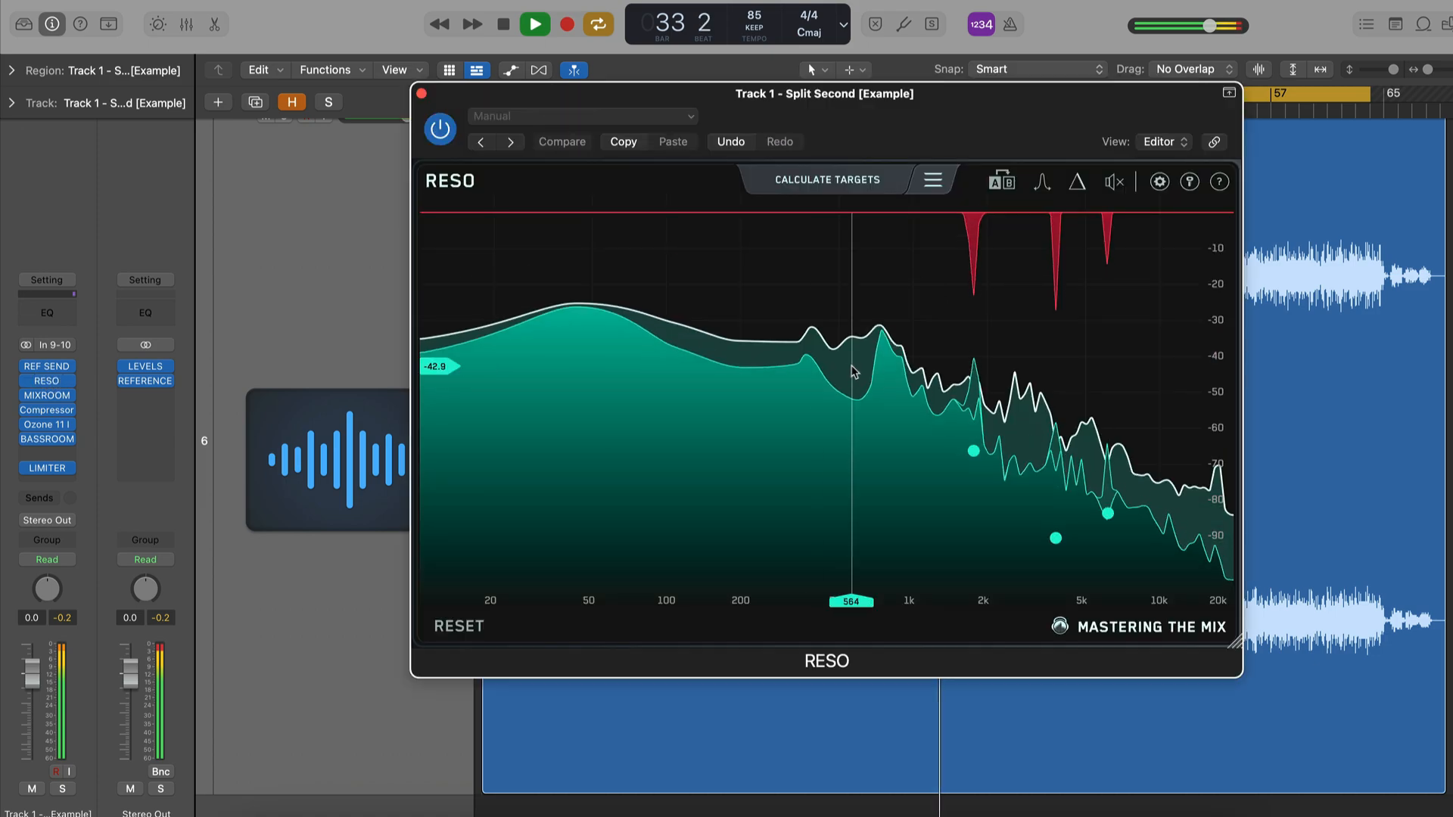
left_click(1009, 457)
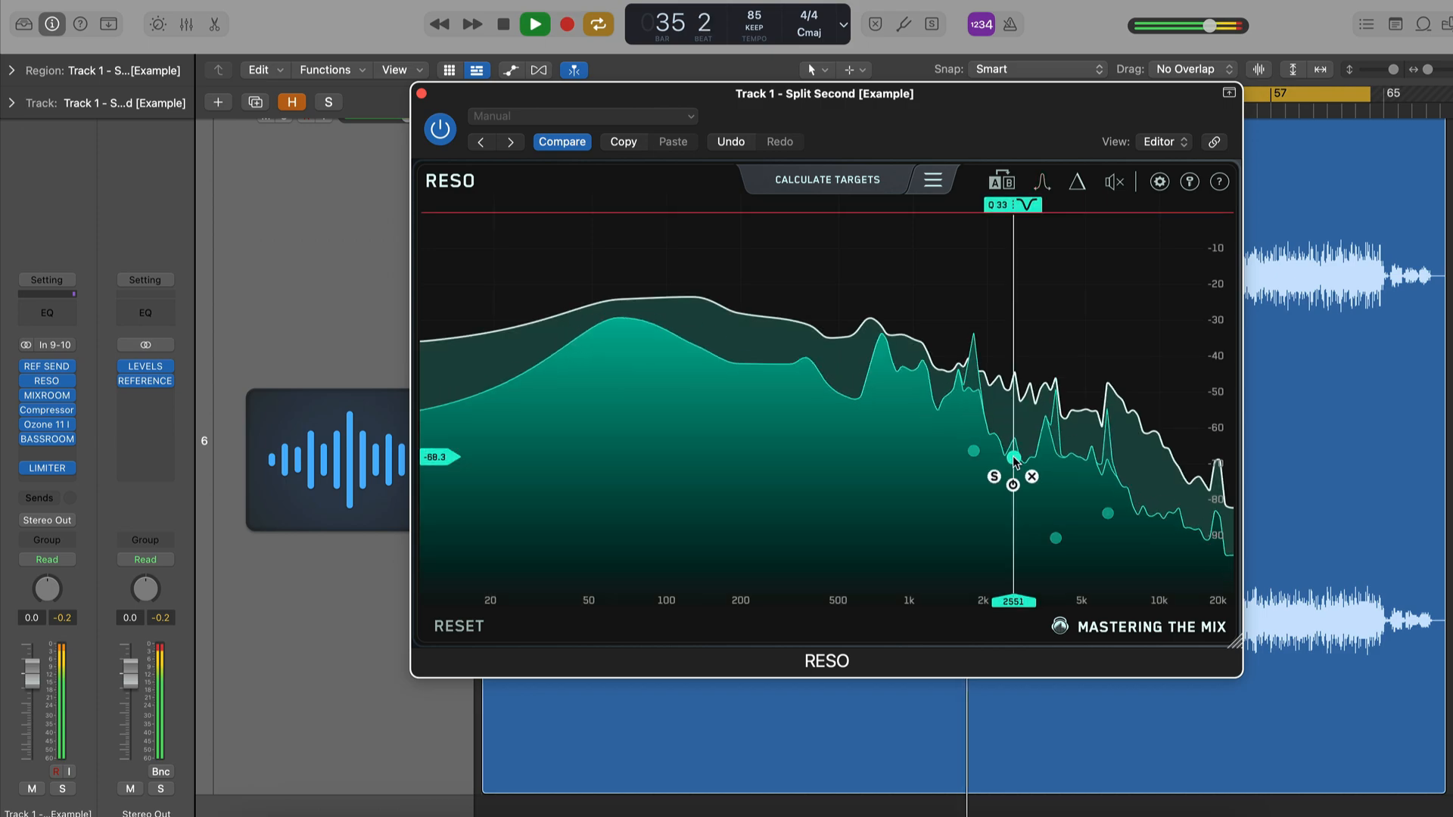
left_click_drag(1015, 459, 1016, 504)
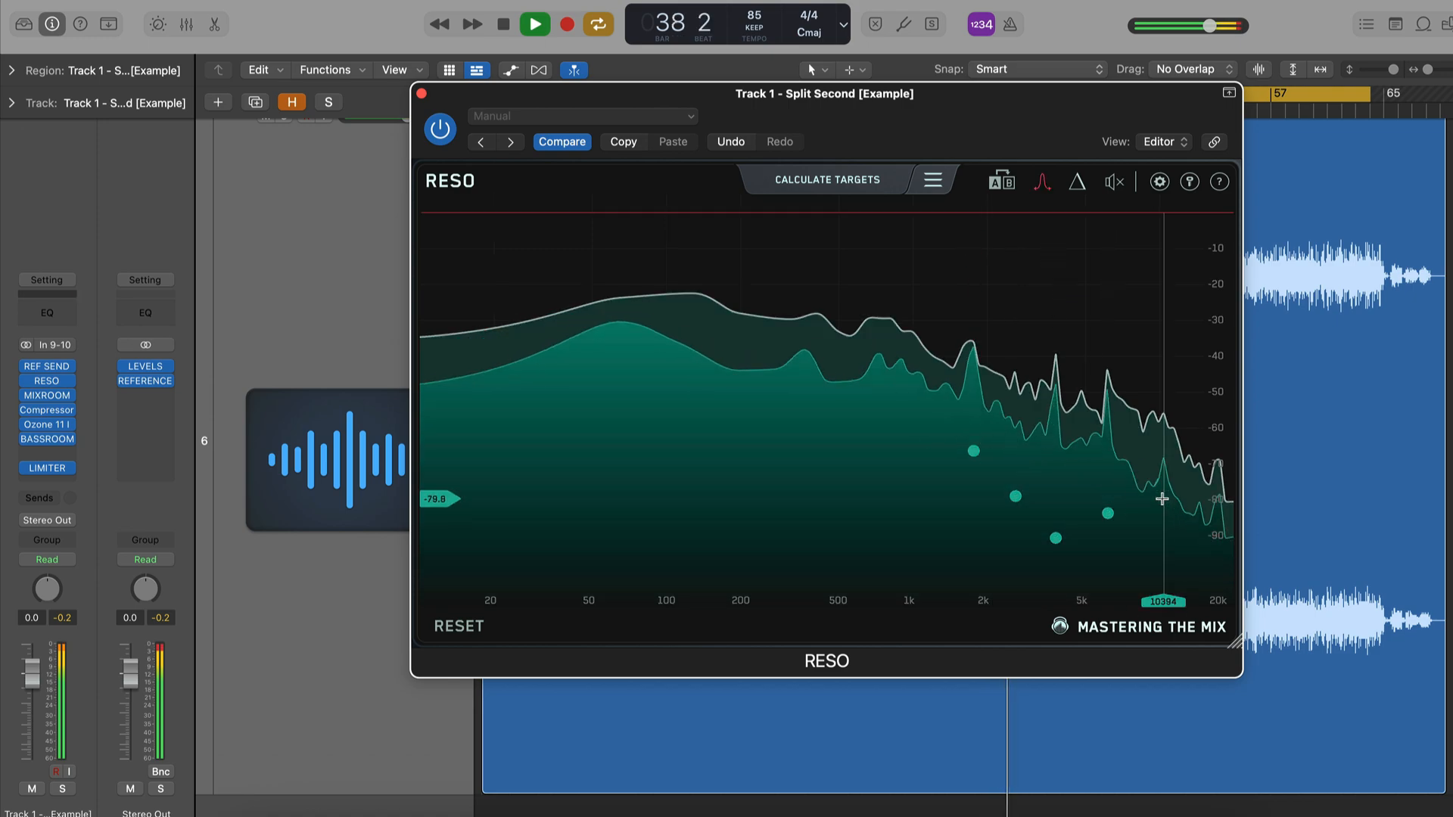
left_click(1161, 499)
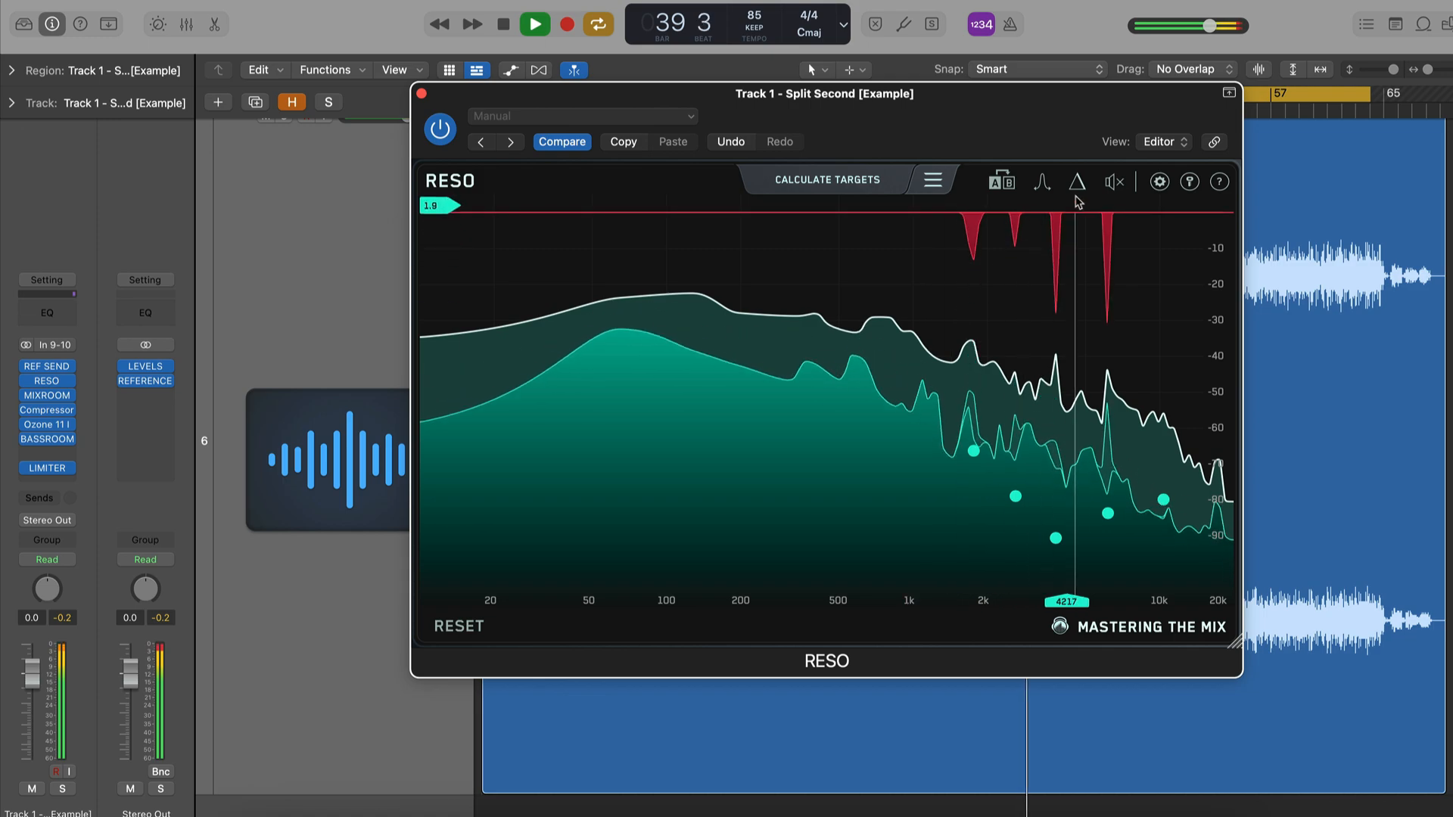
Audition RESO bypassed and active, and lower the node at 1767 Hz to about -68 dB
left_click(1113, 183)
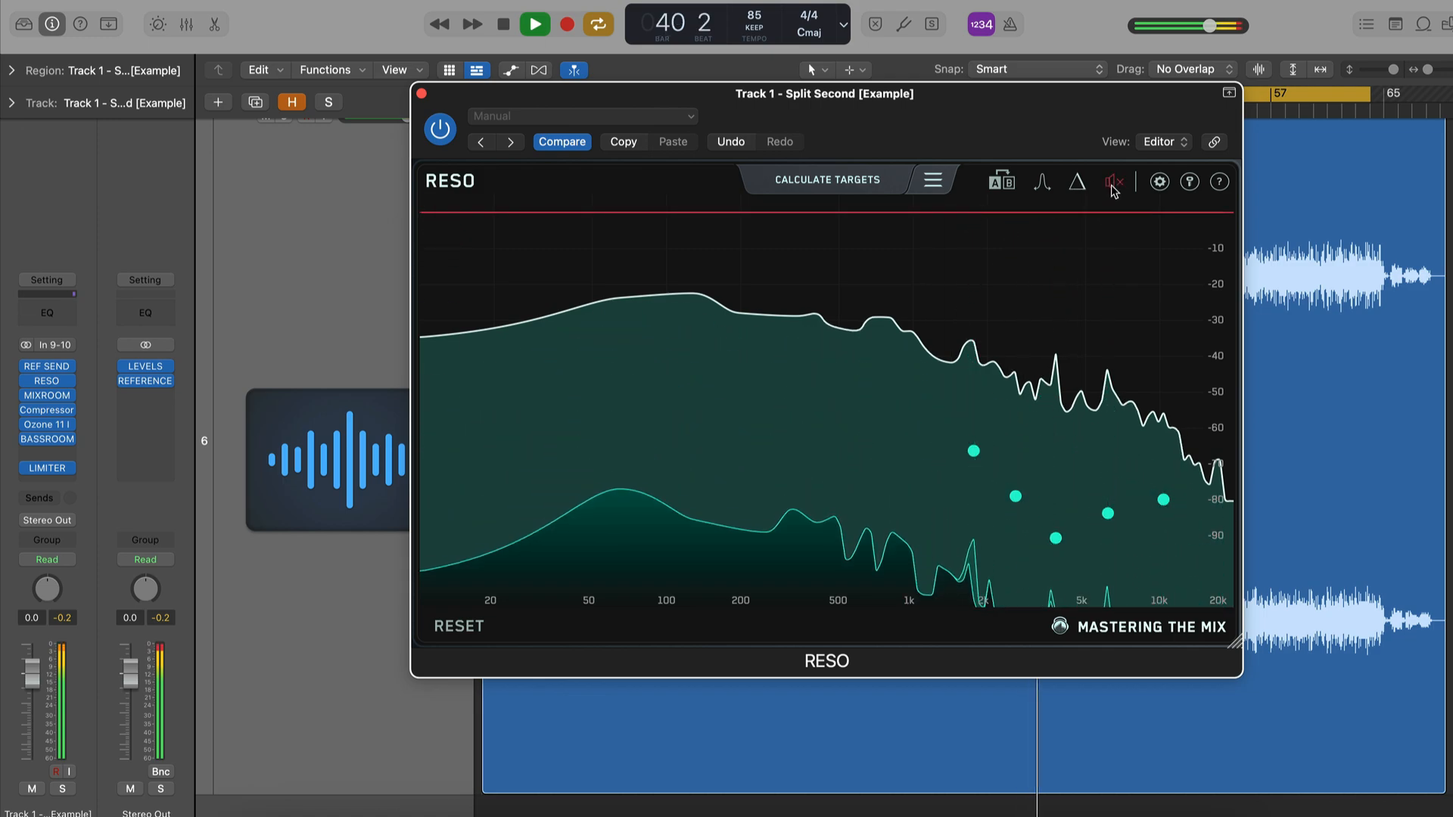
left_click(1112, 186)
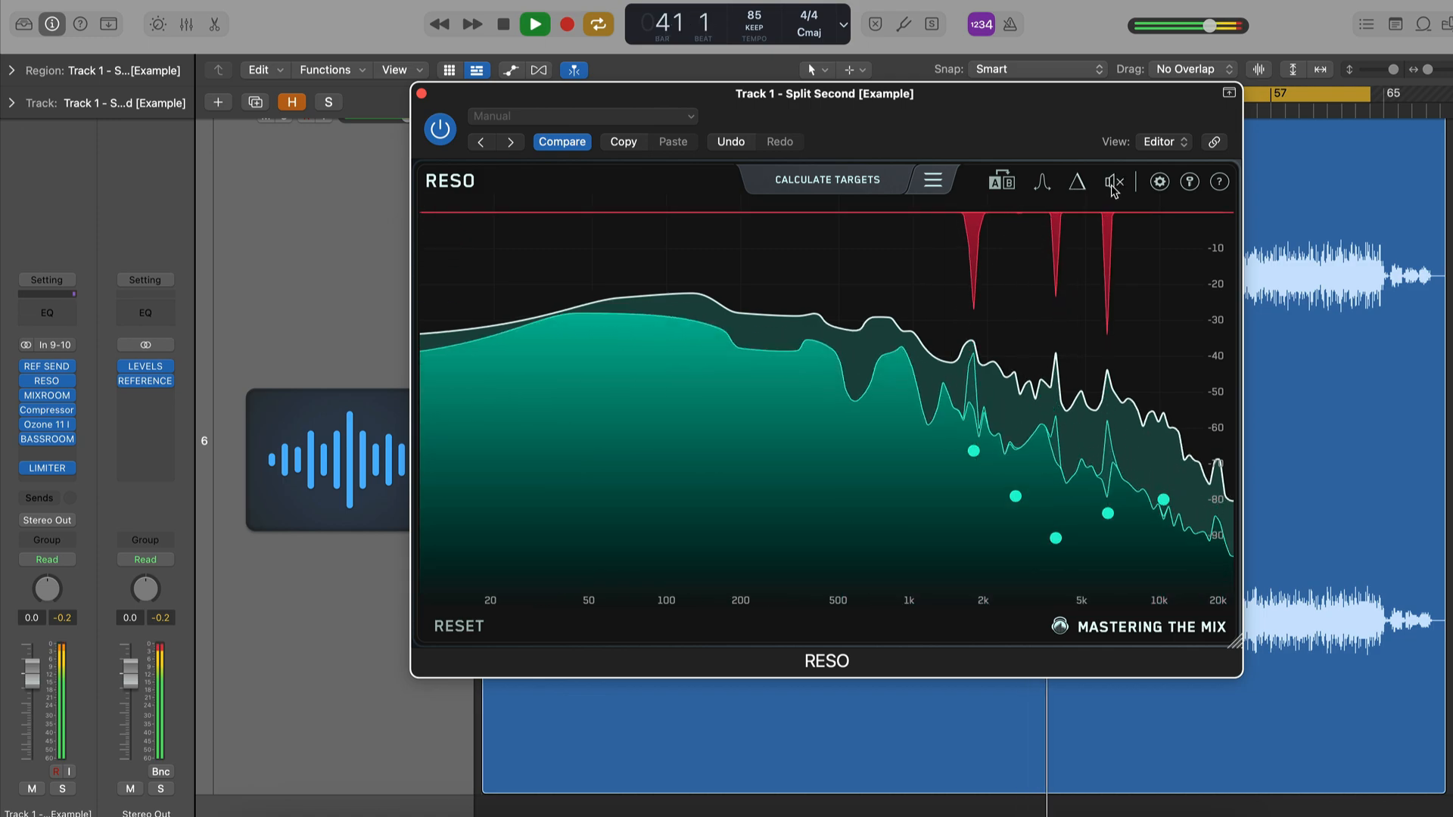
mouse_move(976, 454)
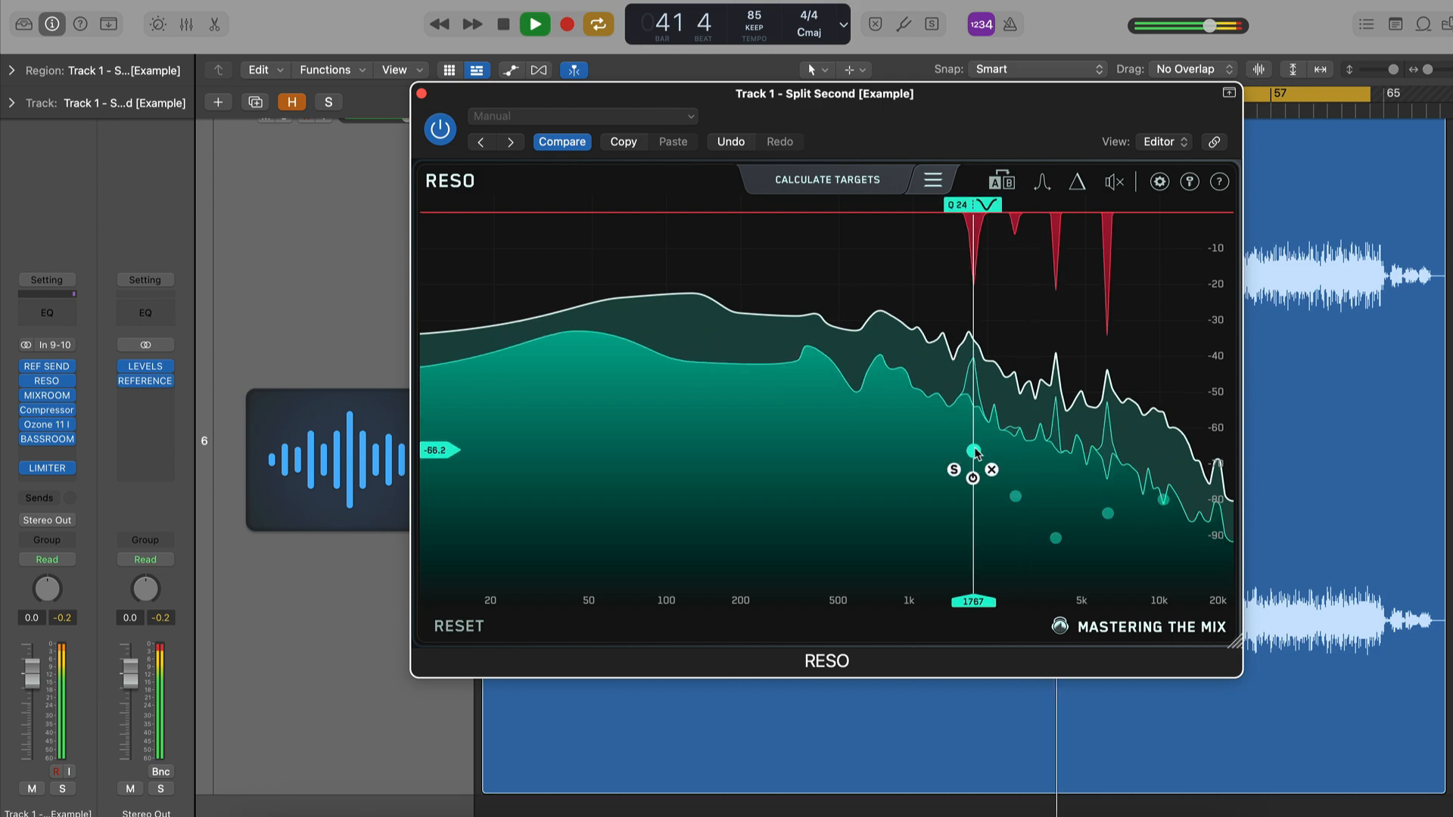
left_click_drag(975, 451, 975, 457)
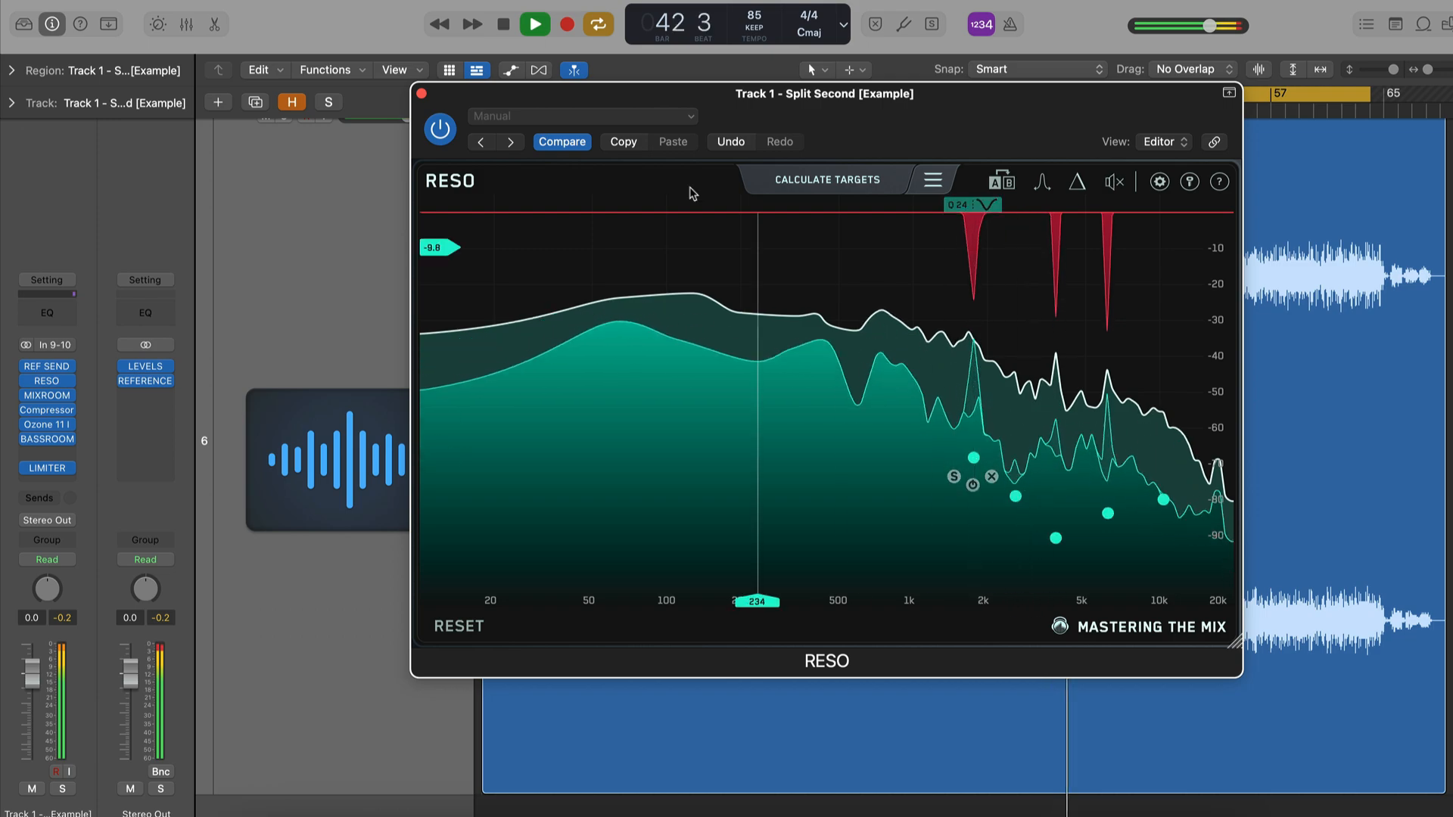
Close RESO, open REFERENCE and alternate between the master and REFERENCE SEND
left_click(421, 94)
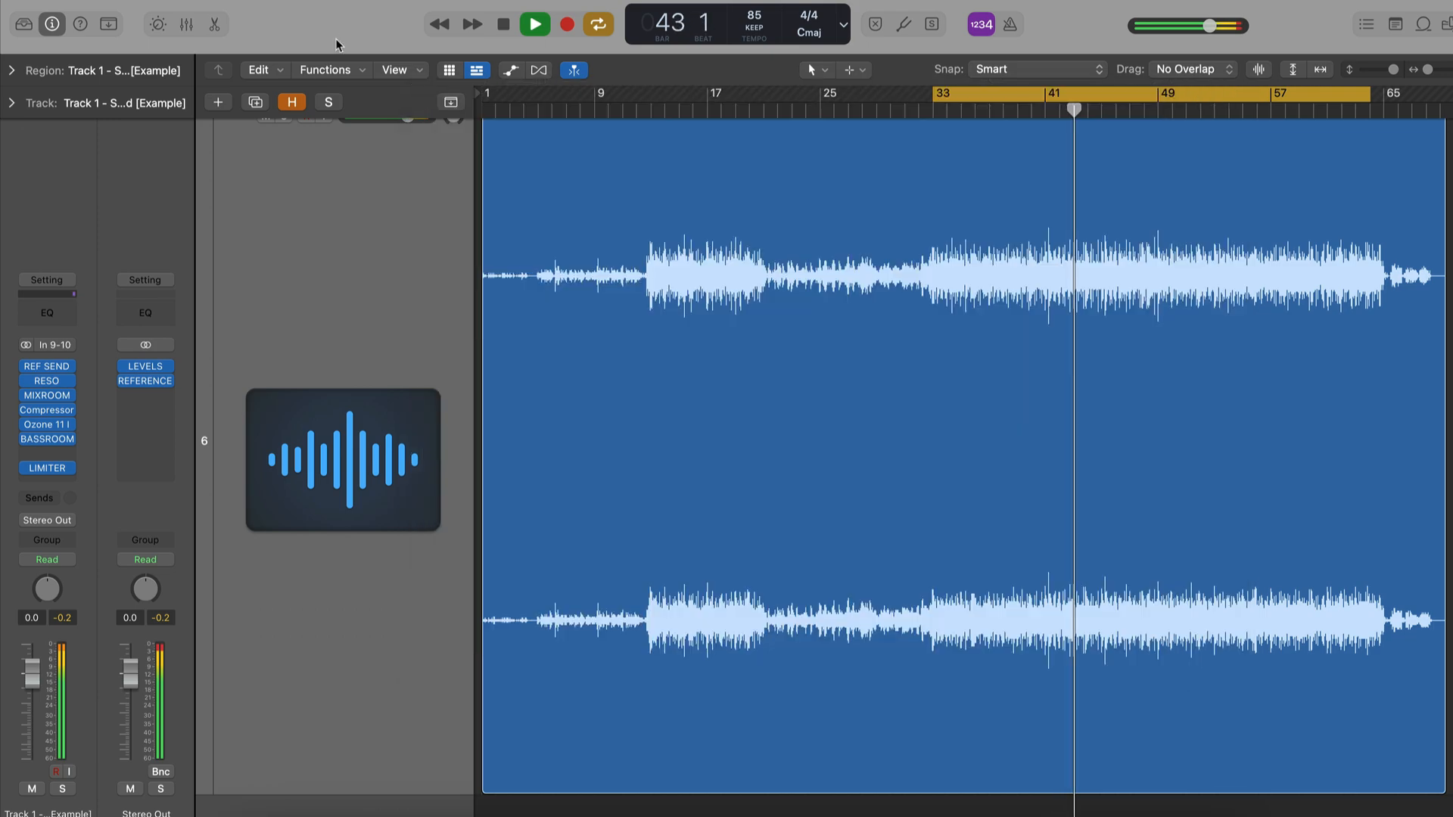
left_click(147, 382)
left_click(727, 249)
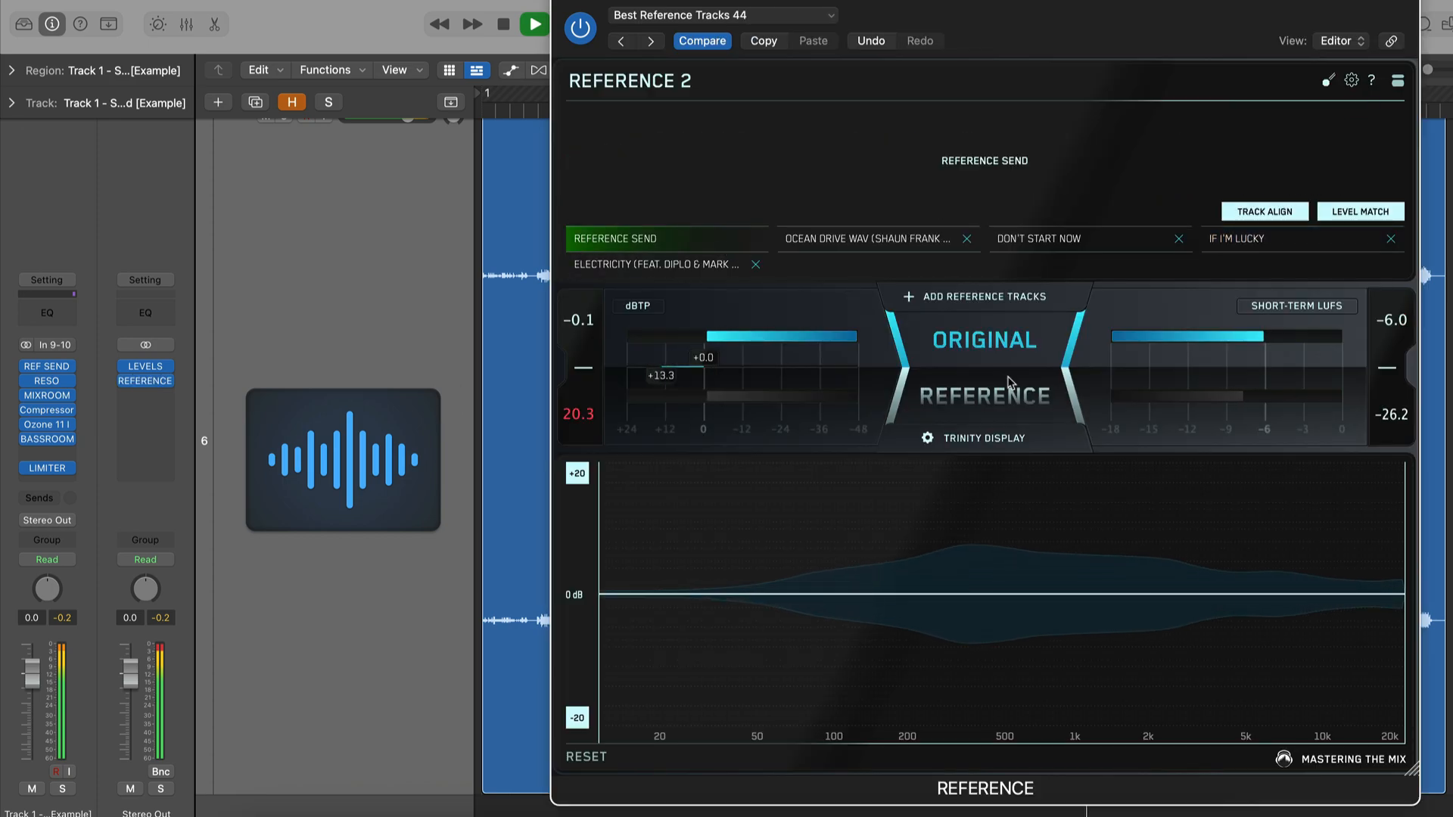
left_click(1009, 382)
left_click(1009, 382)
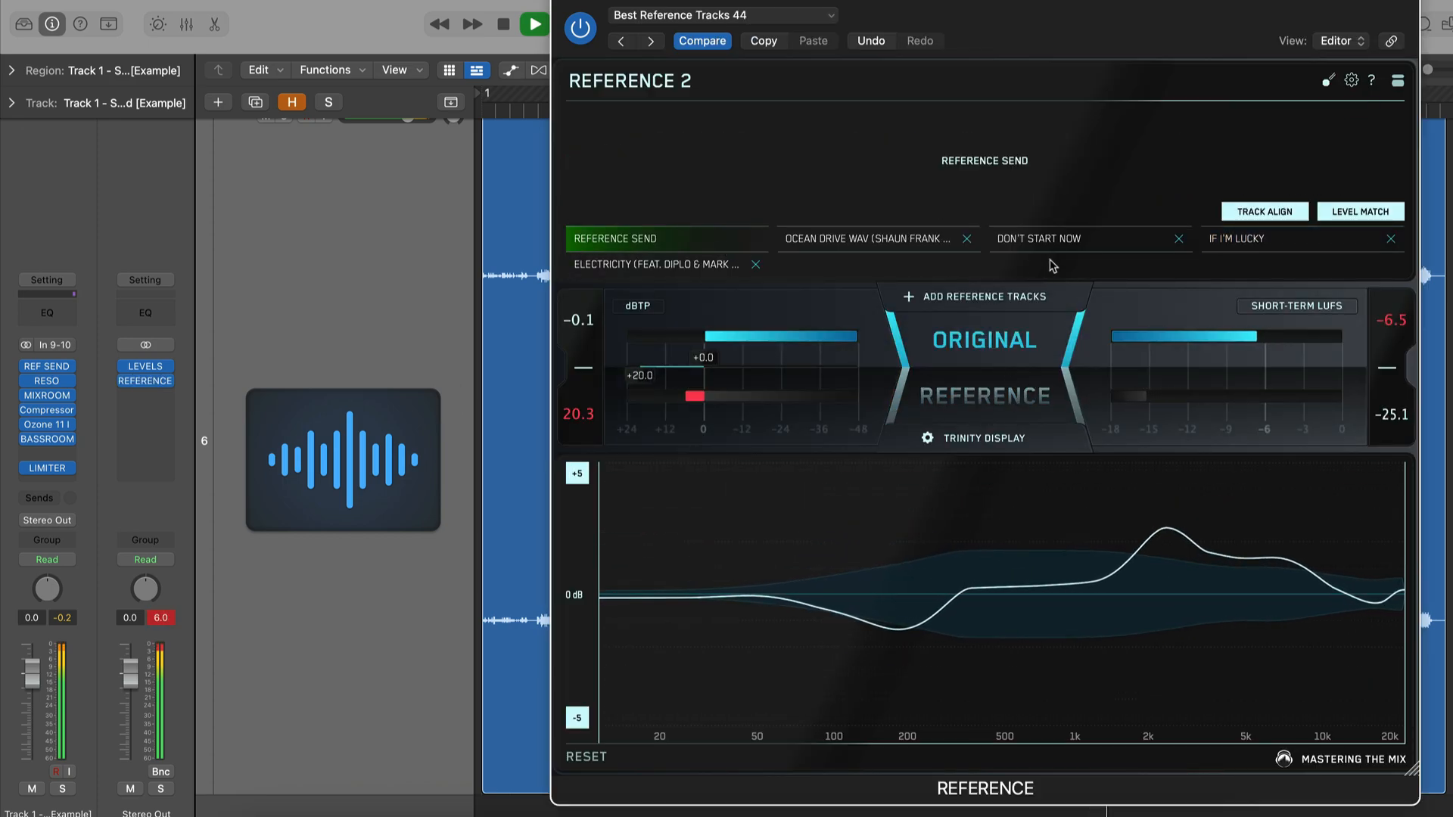
Compare the master with the DON'T START NOW and IF I'M LUCKY reference tracks
left_click(1060, 239)
left_click(999, 356)
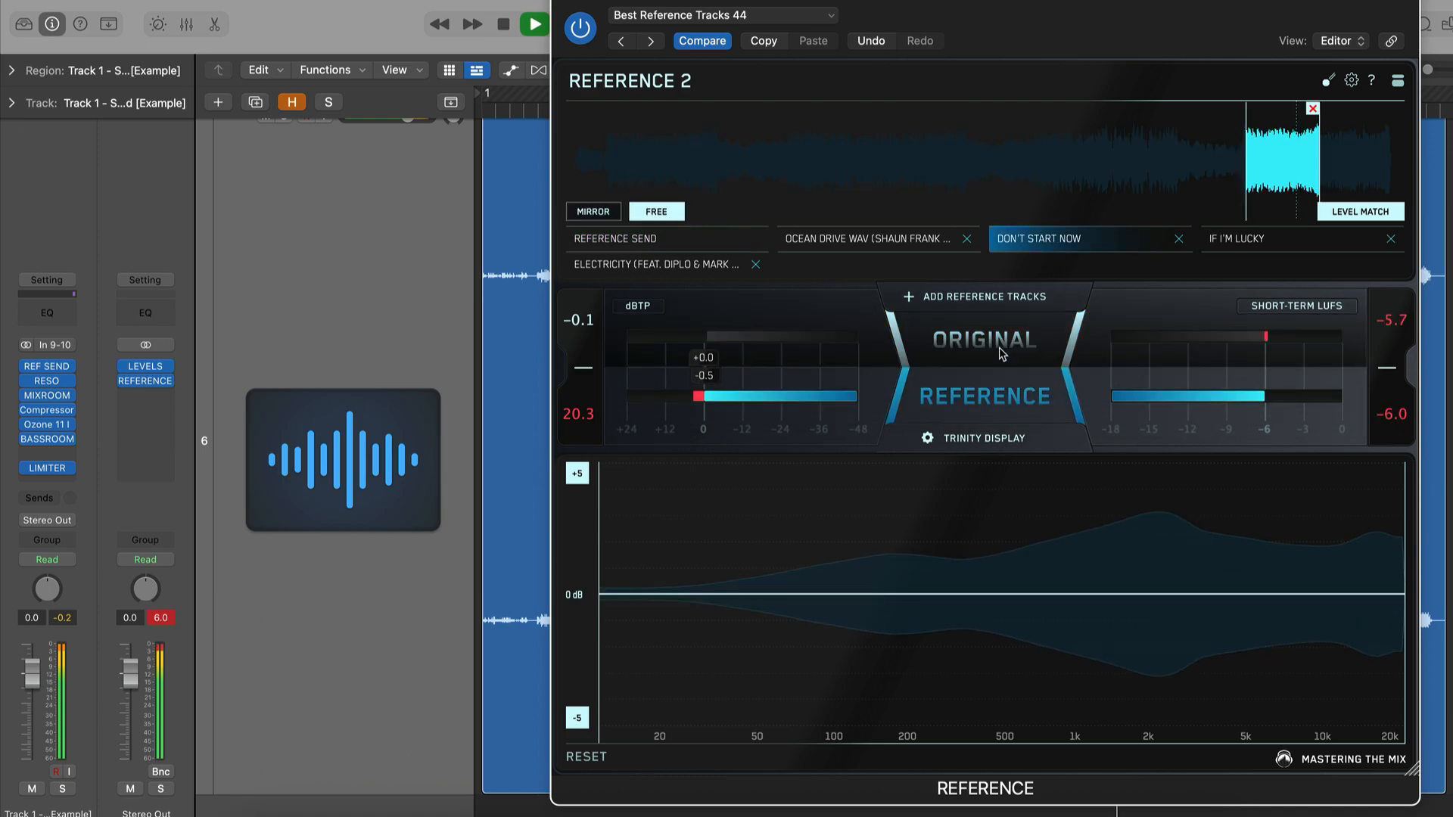
left_click(1003, 354)
left_click(1249, 238)
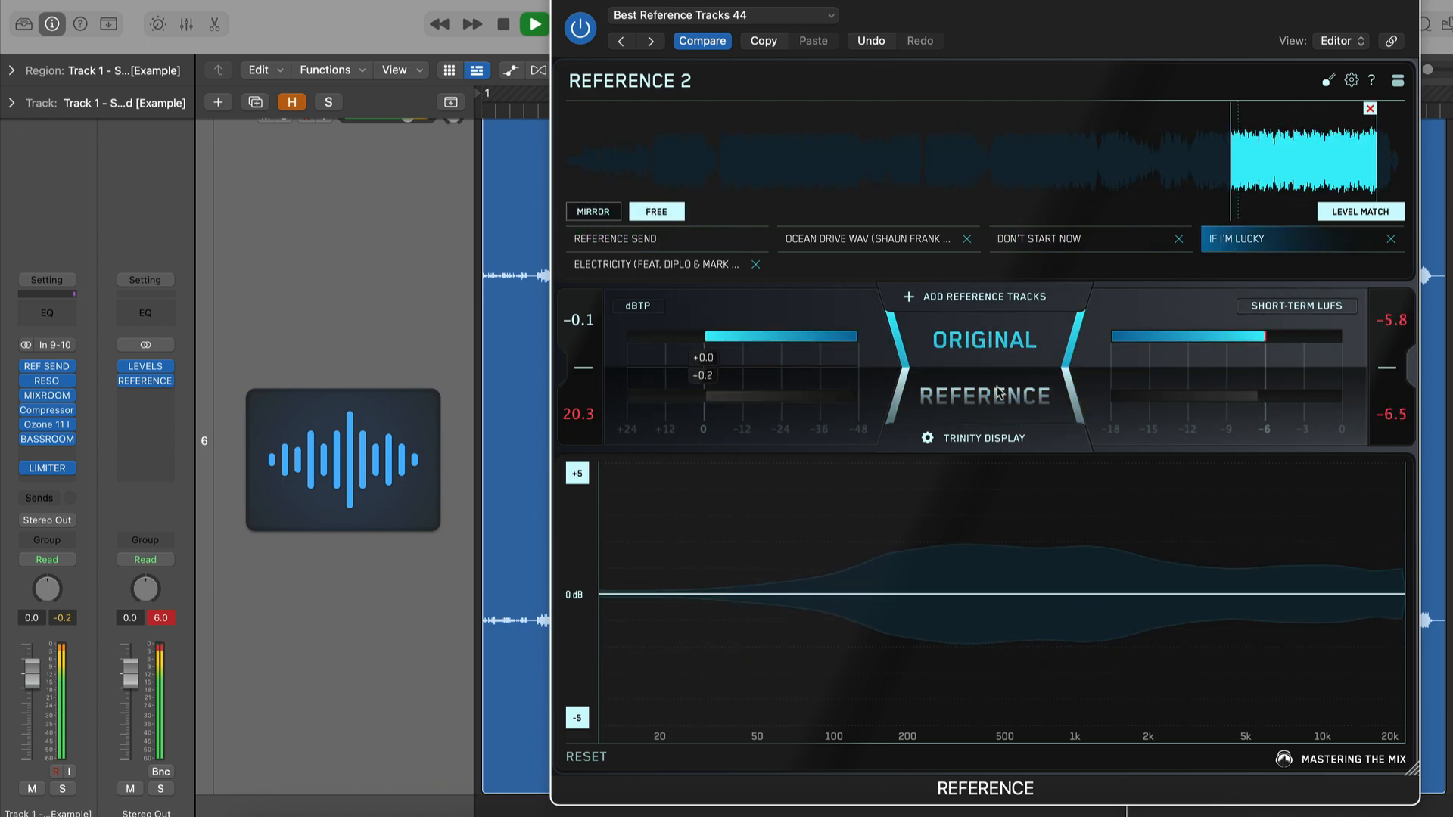
left_click(972, 401)
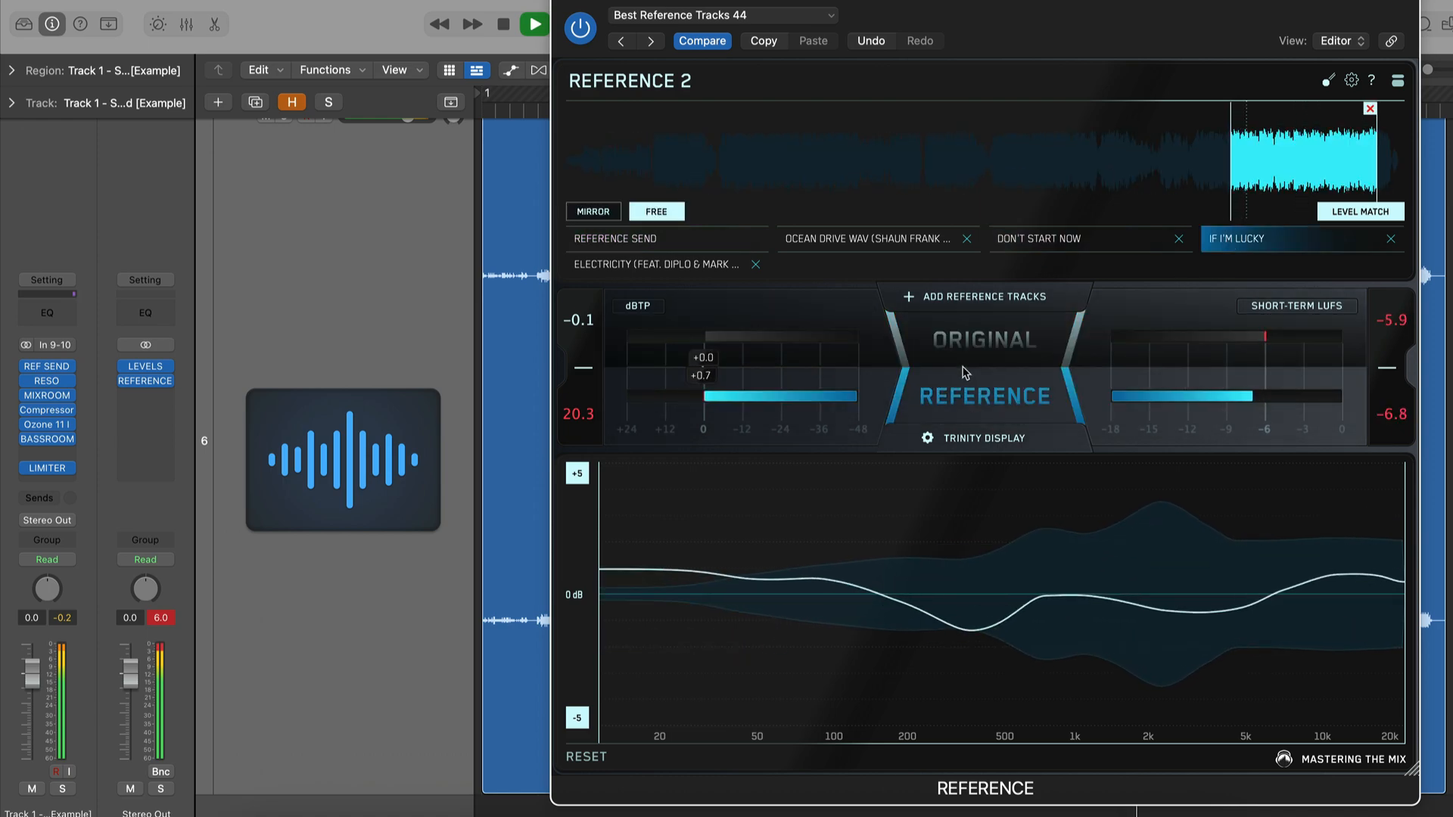
left_click(965, 369)
Compare the master with the ELECTRICITY reference track, stop playback and close REFERENCE
left_click(711, 265)
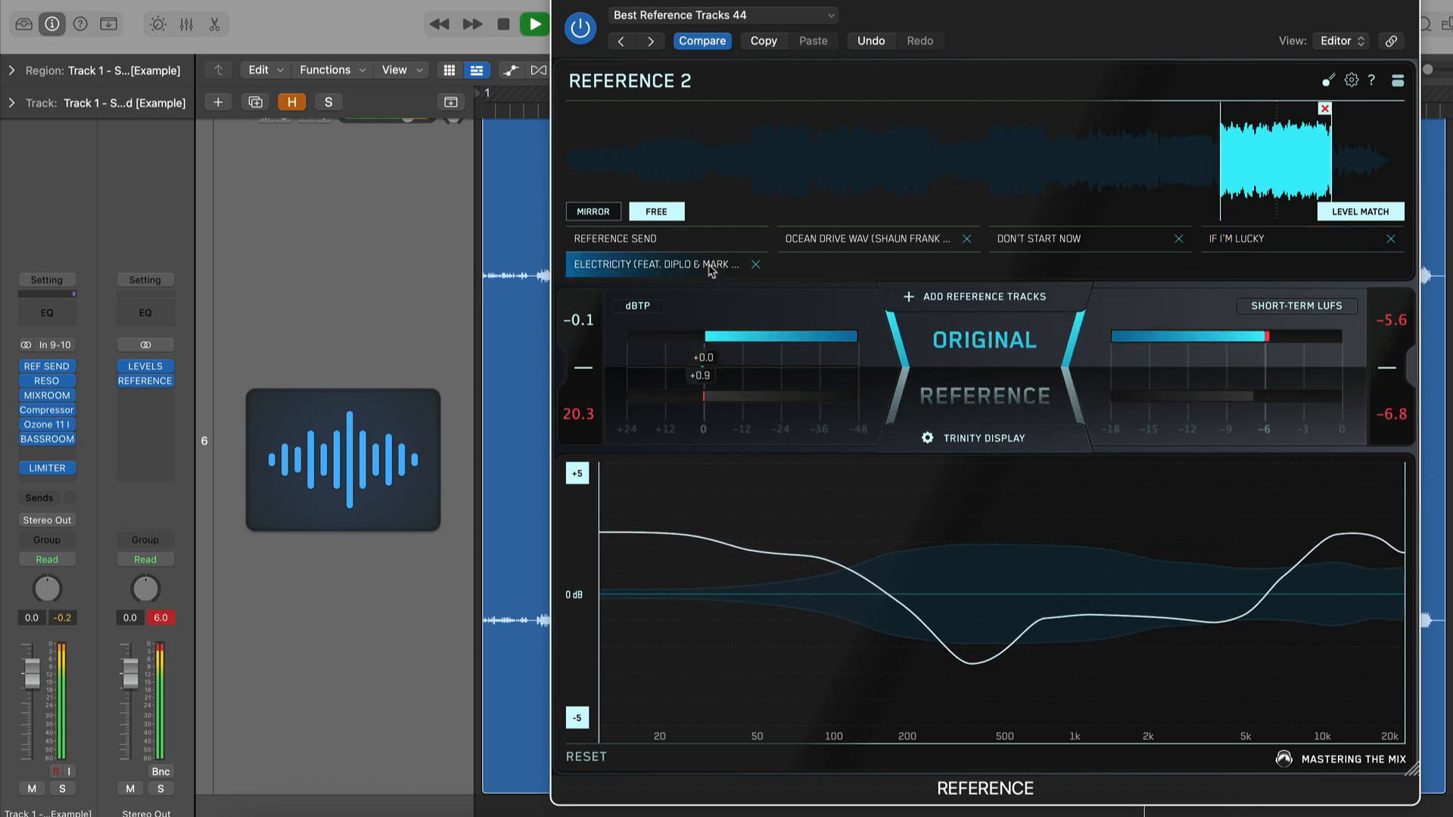
left_click(965, 350)
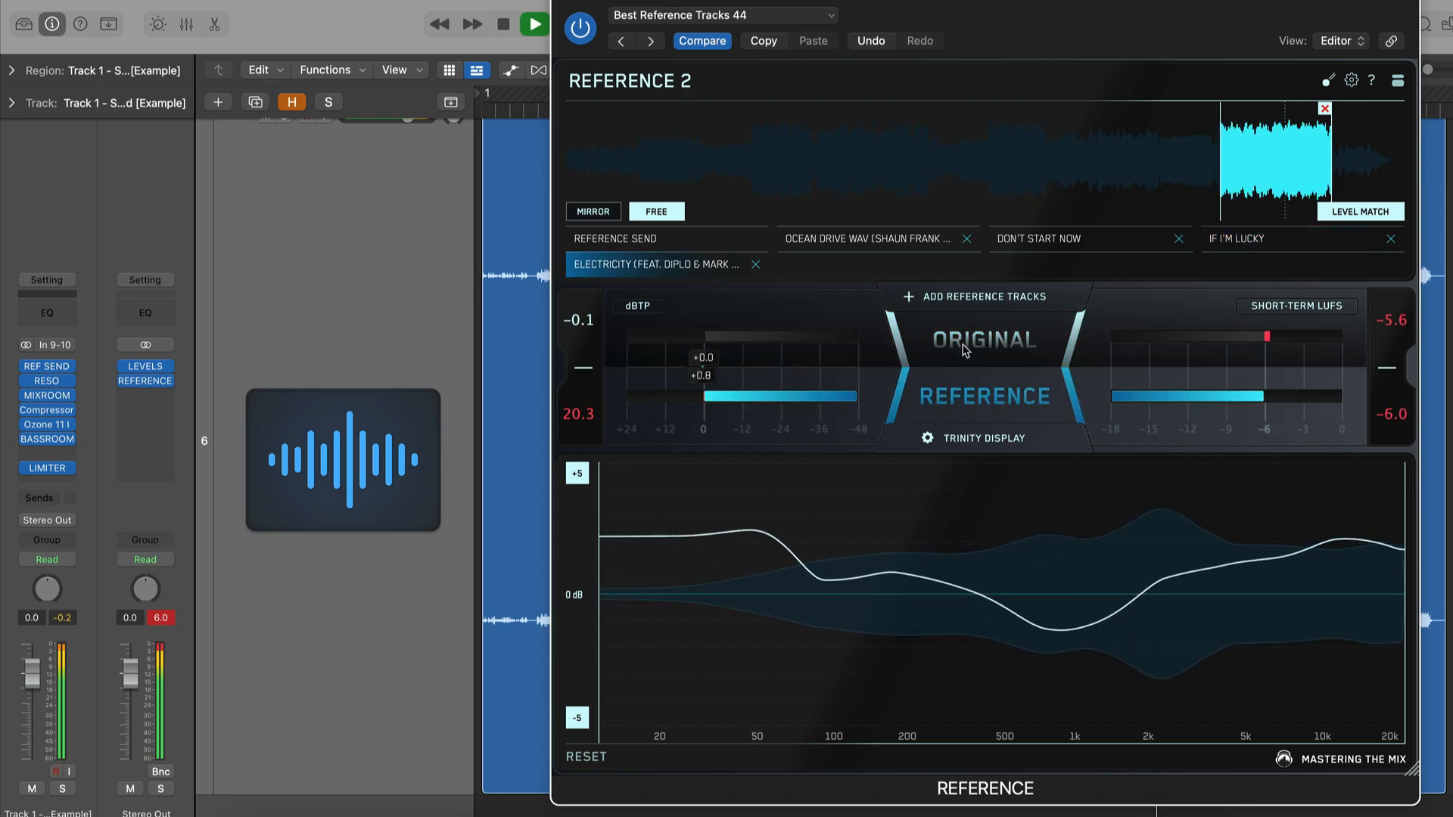
left_click(965, 350)
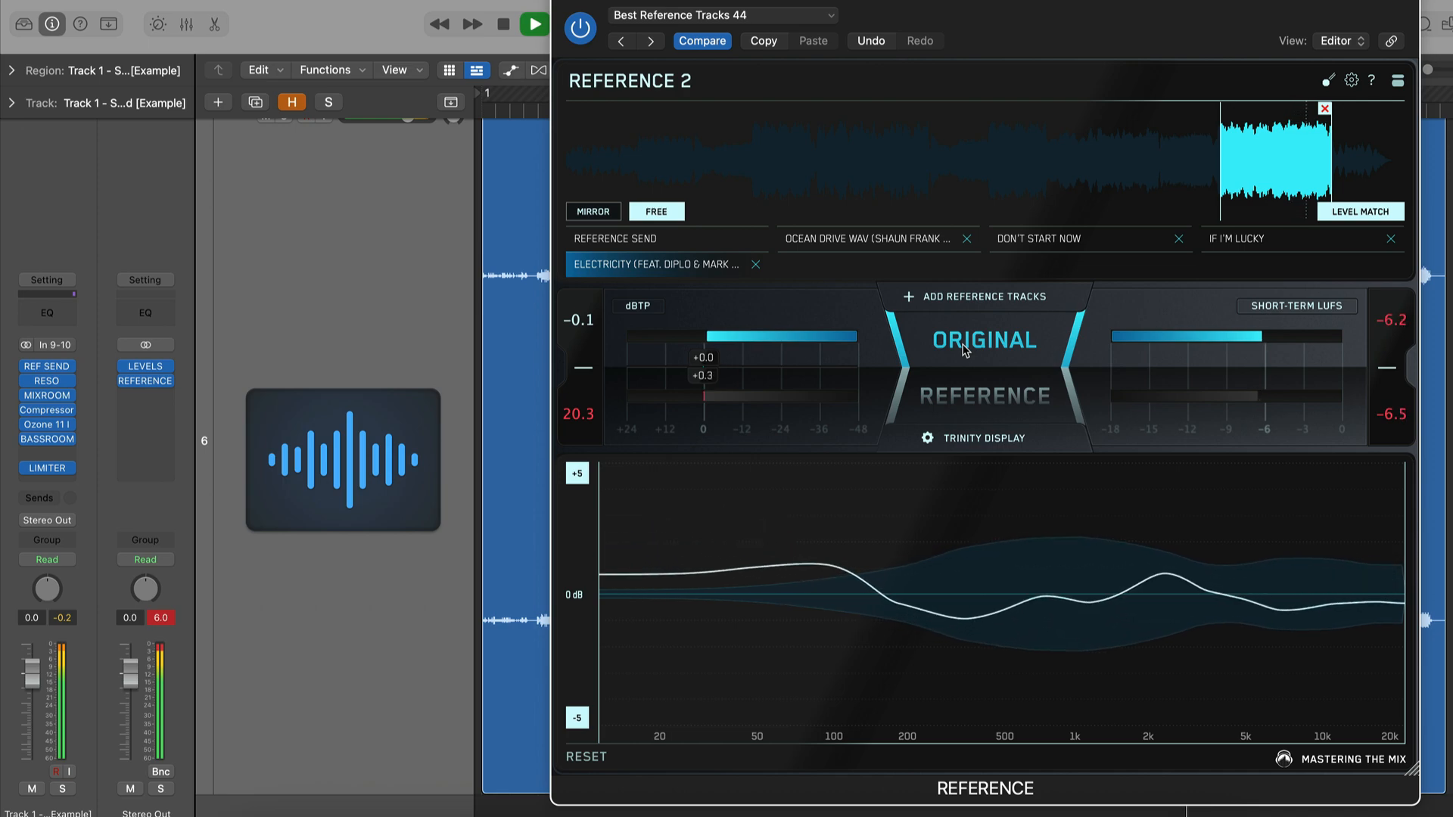
key("space")
left_click(566, 0)
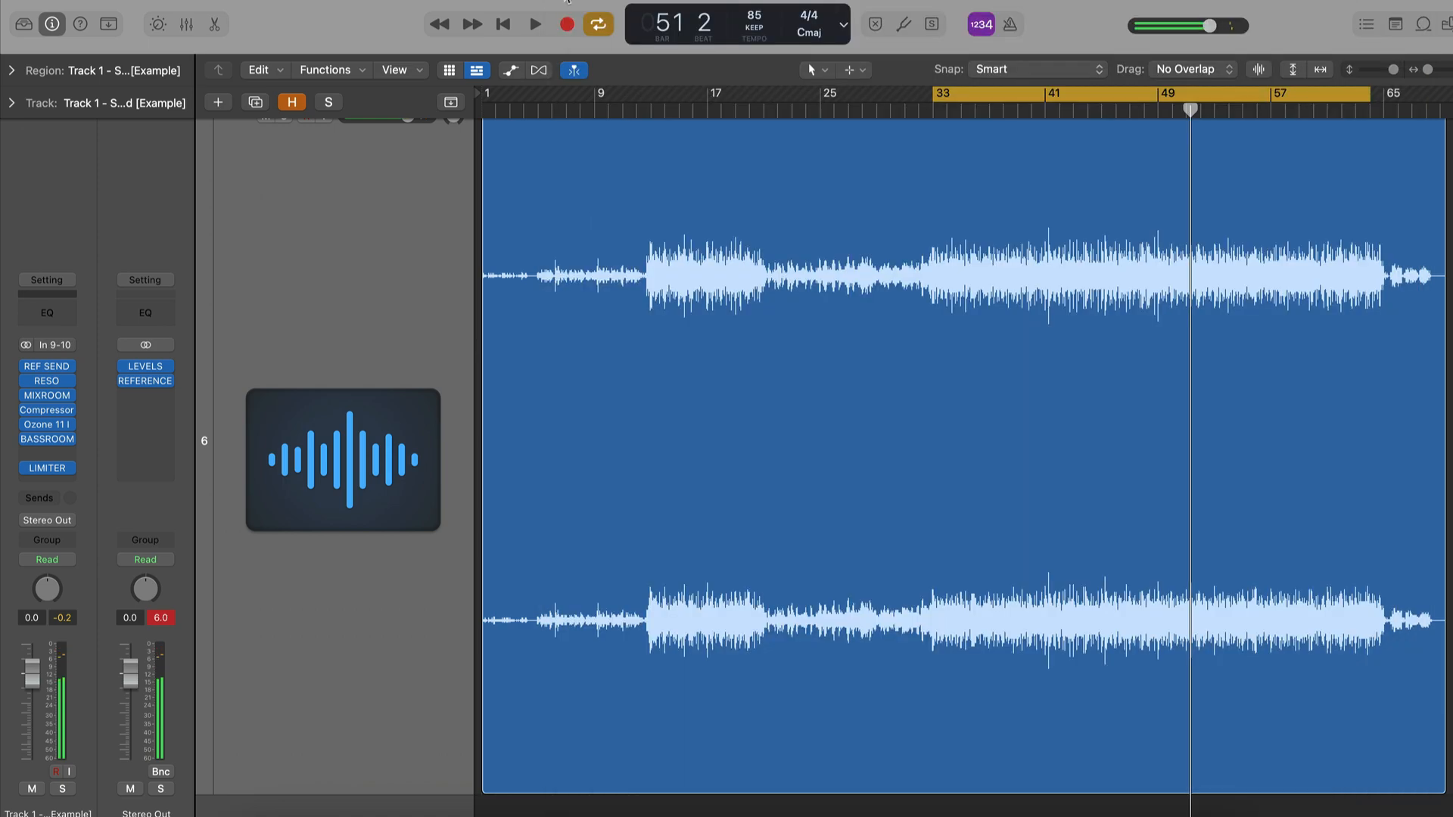
Turn off the cycle range and export the Track 1 - Split Second [Example] region to Bounces as a 24-bit WAVE file
left_click(1151, 105)
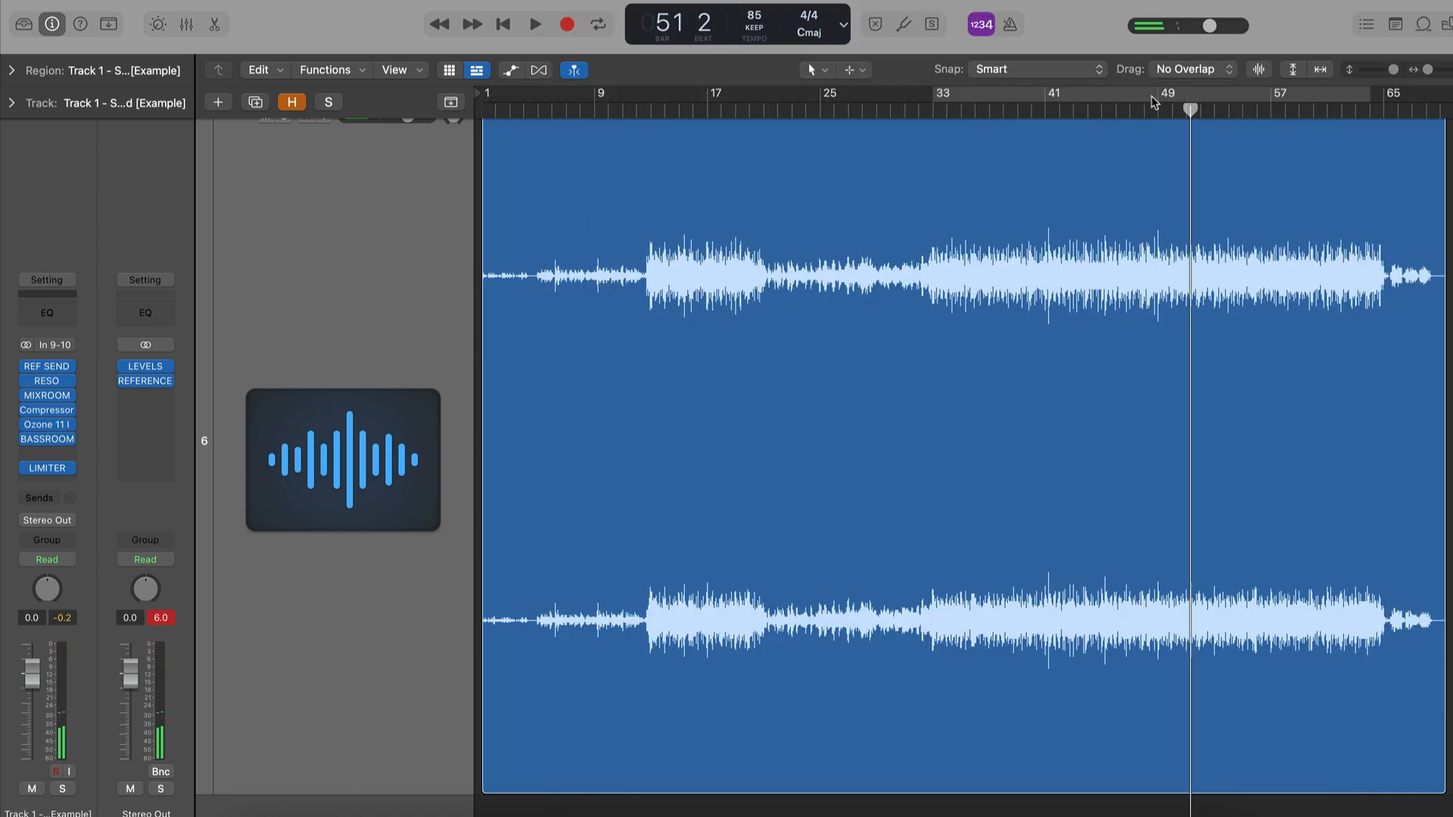
left_click(1204, 810)
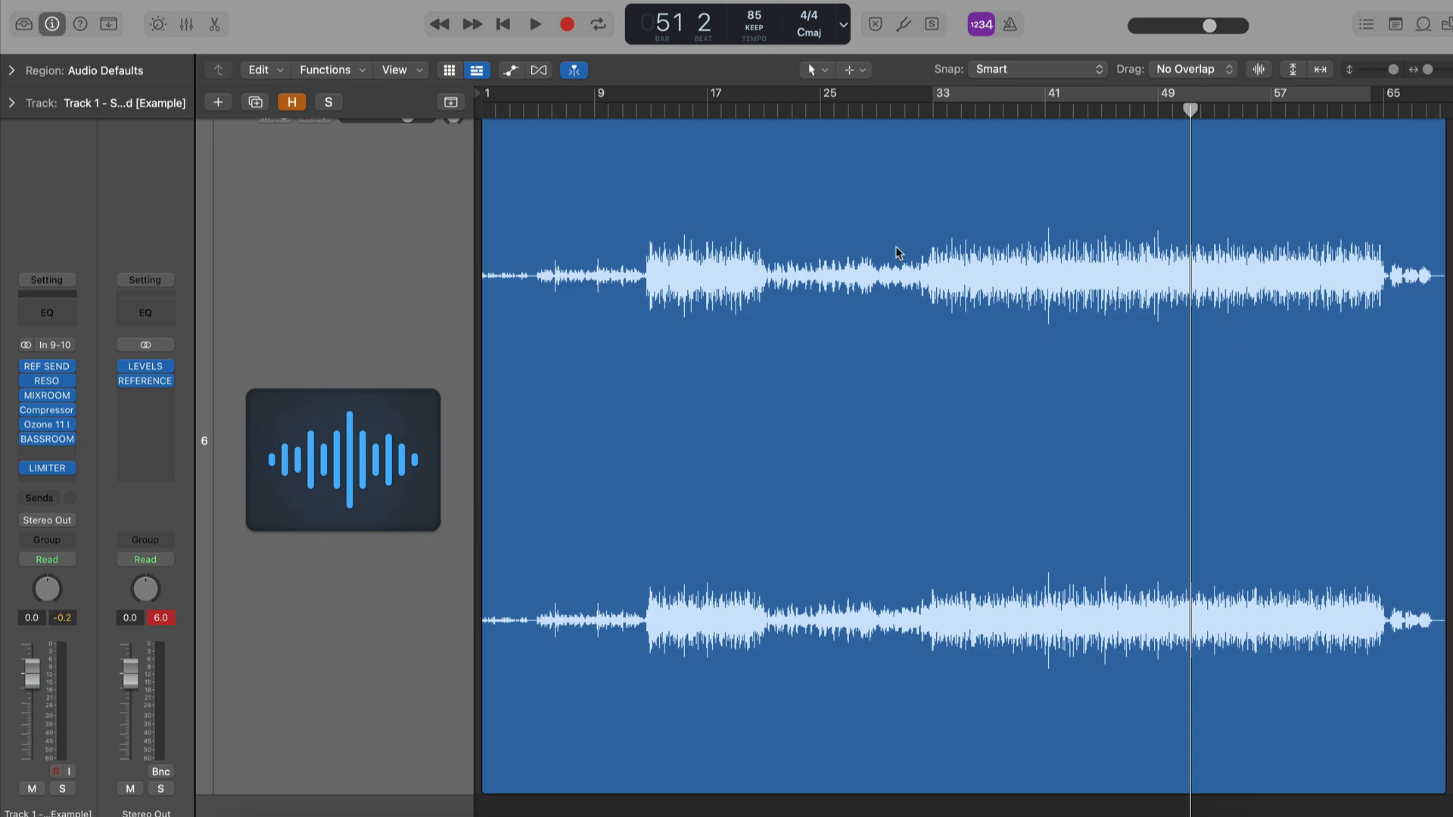
scroll(897, 252, "up", 2)
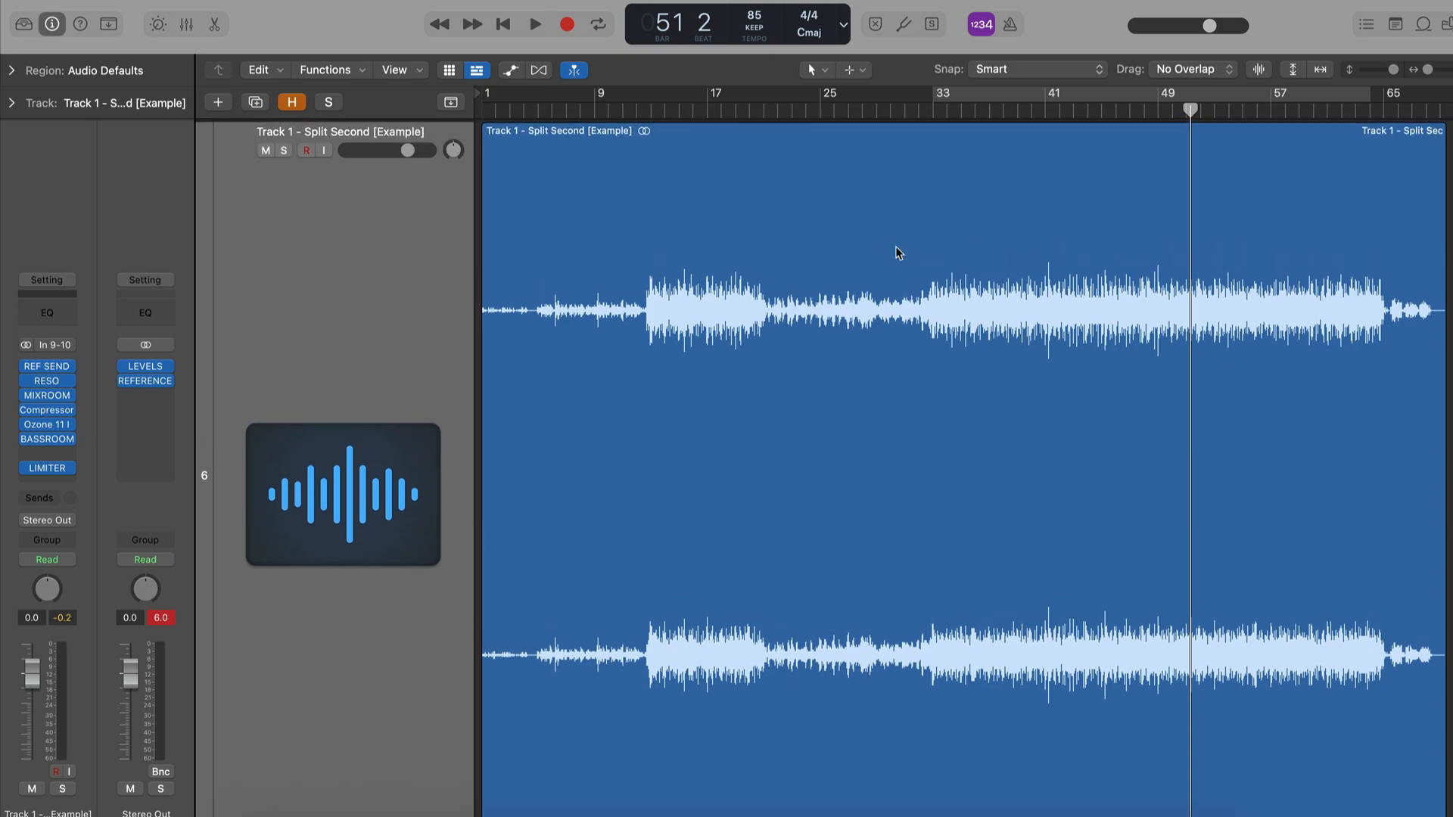
left_click(898, 253)
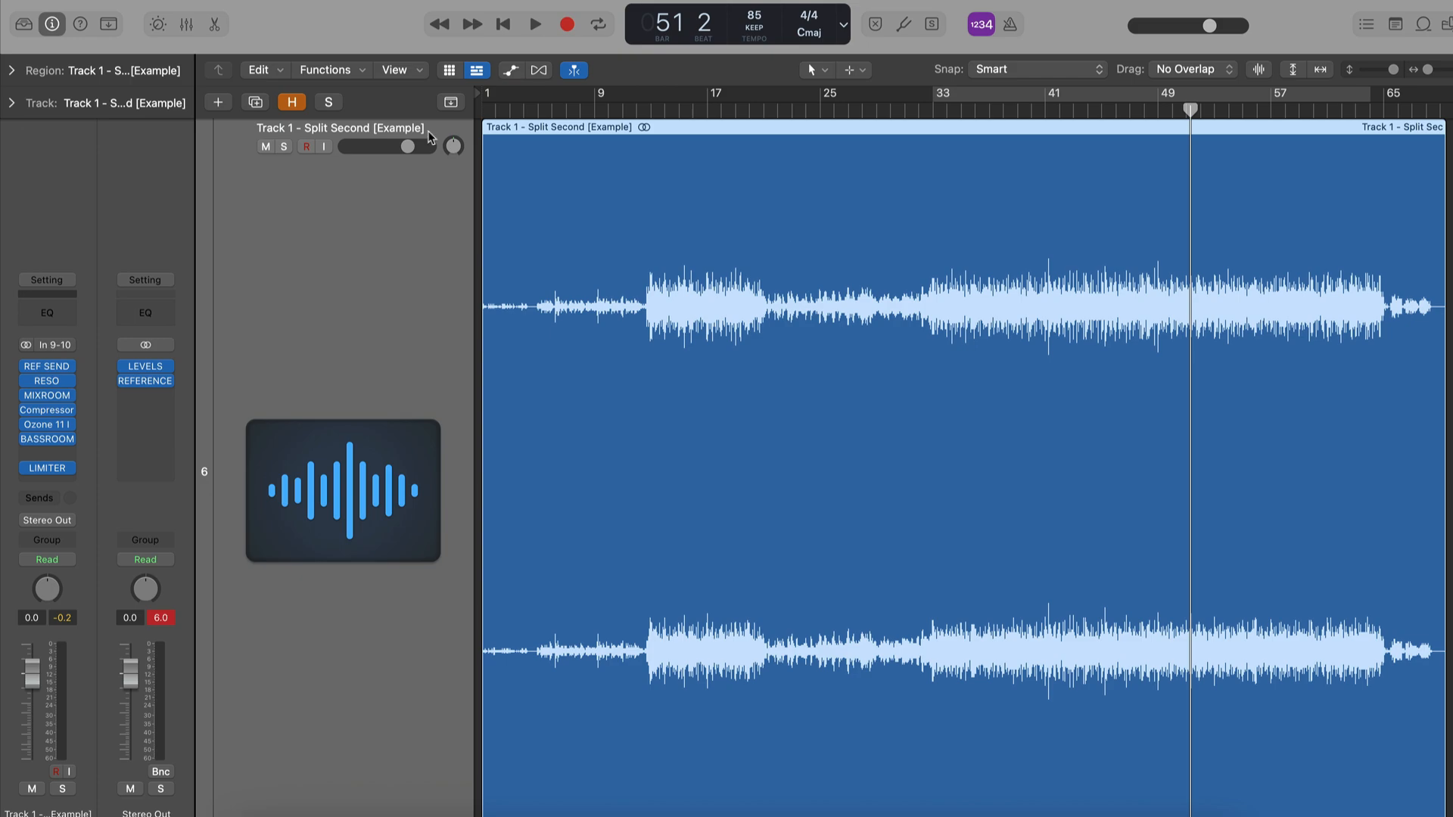
left_click(112, 1)
left_click(740, 383)
left_click(112, 2)
left_click(364, 352)
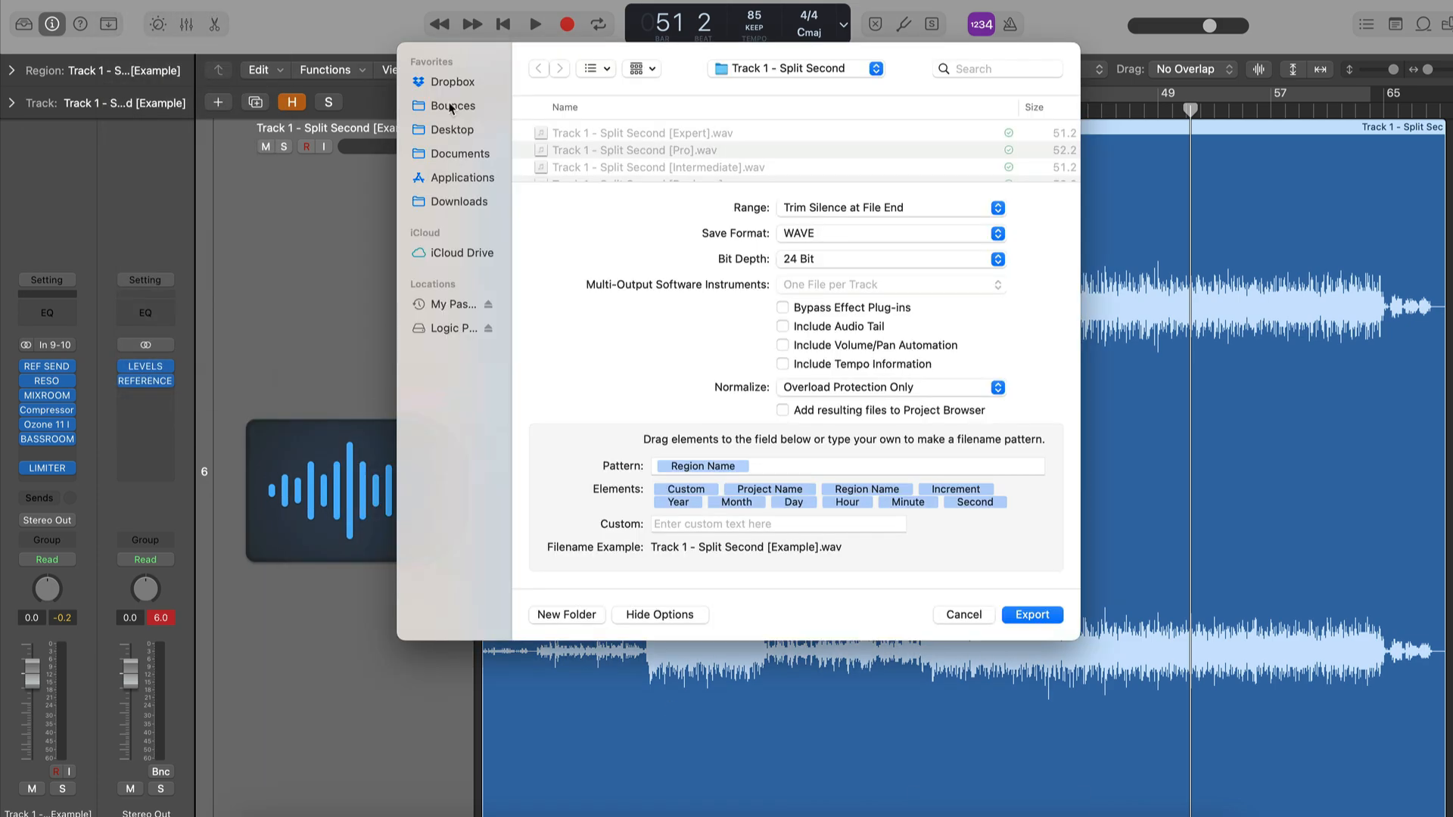
left_click(1034, 614)
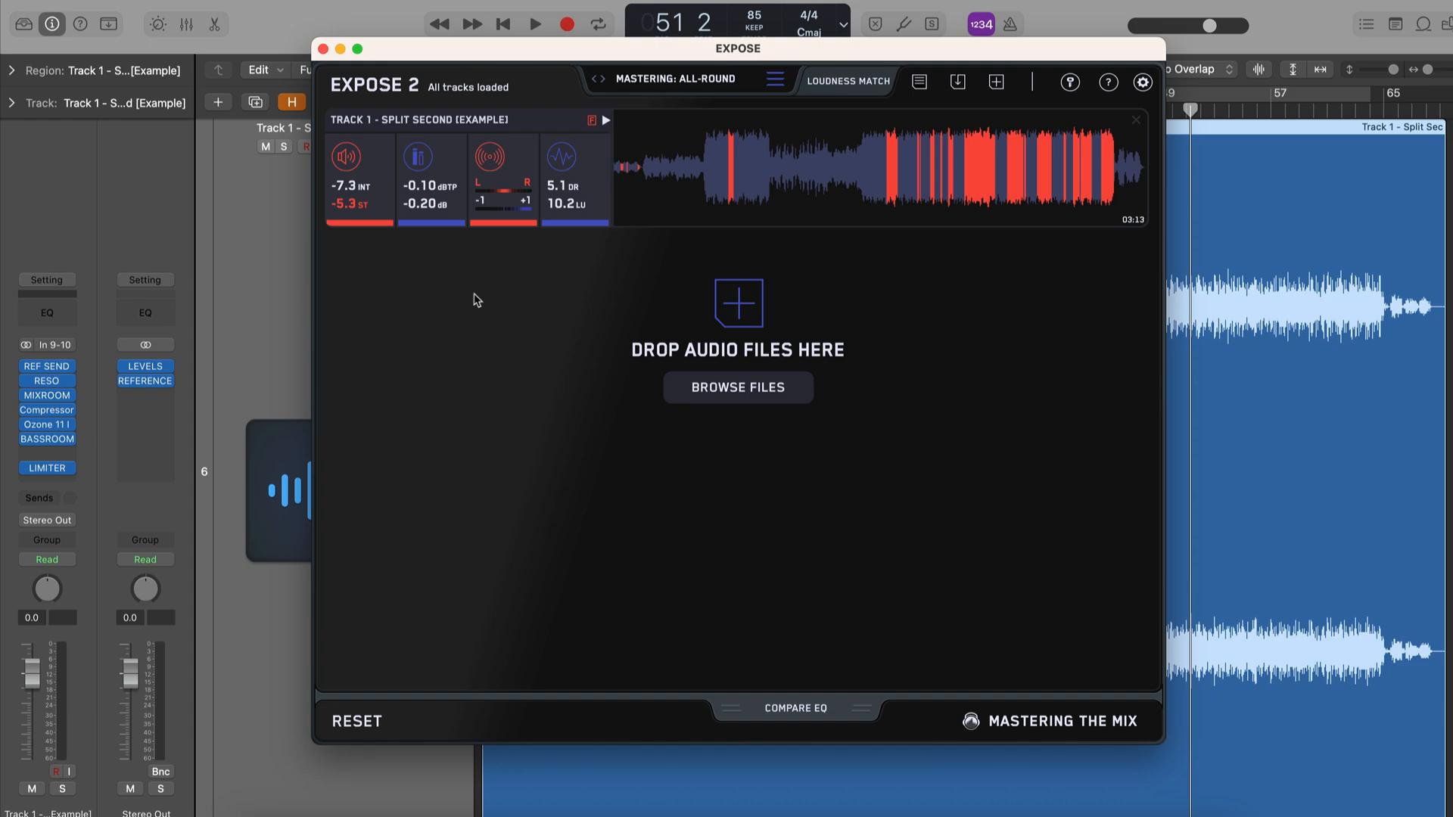
Inspect the exported track's loudness and feedback report in EXPOSE, opening the LIMITER window, and put EXPOSE away
left_click(355, 204)
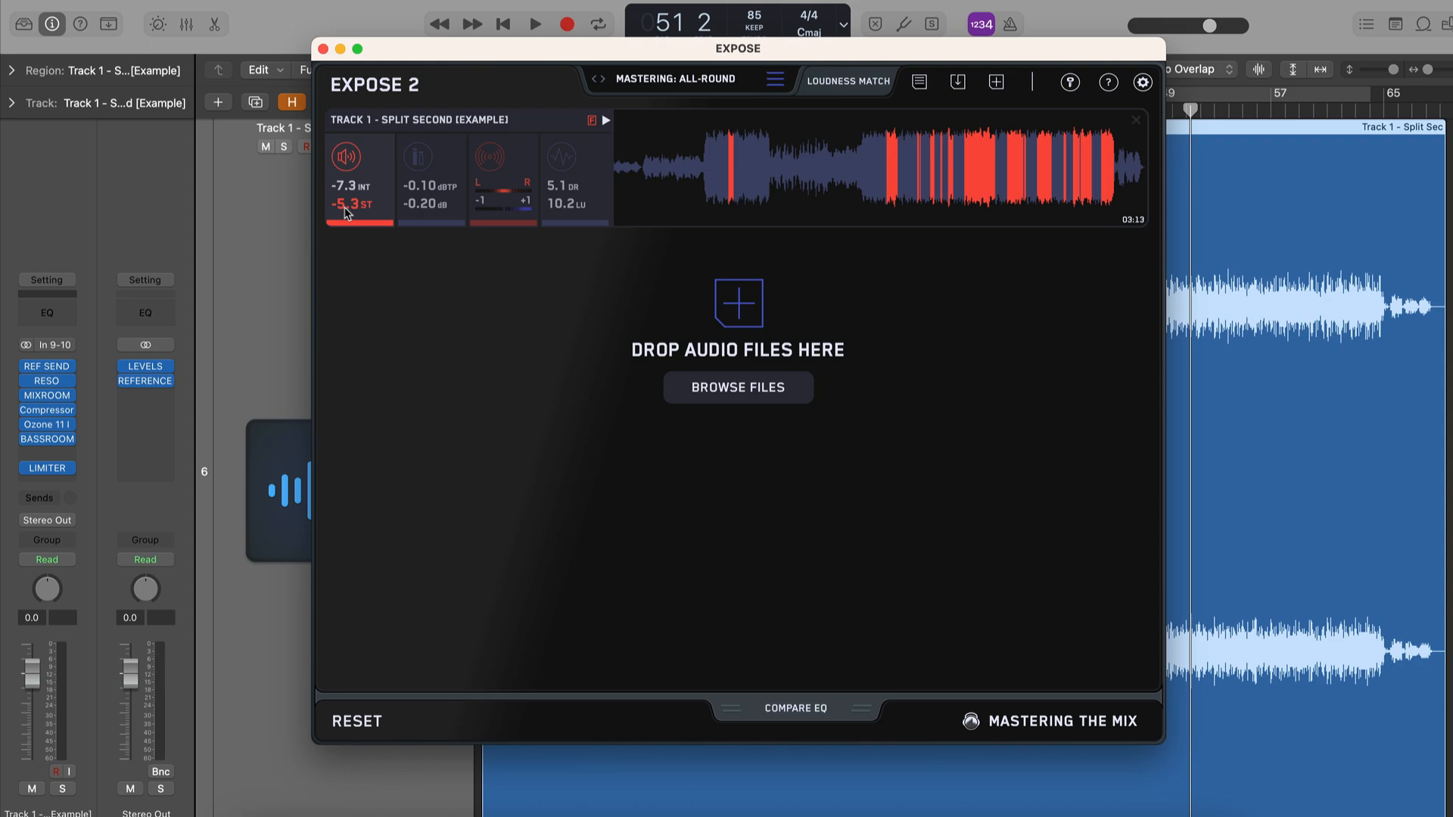
left_click(265, 243)
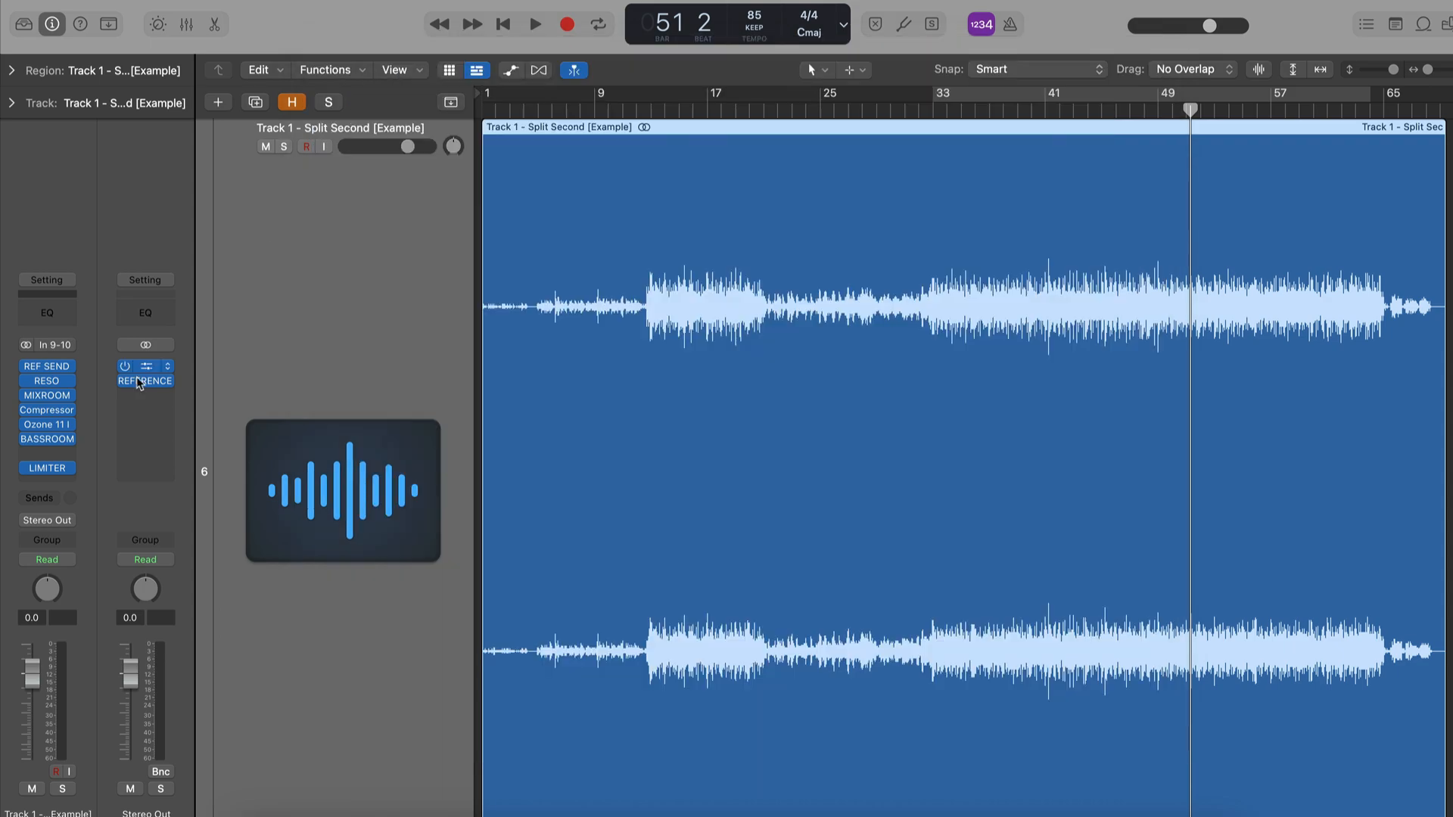
left_click(47, 471)
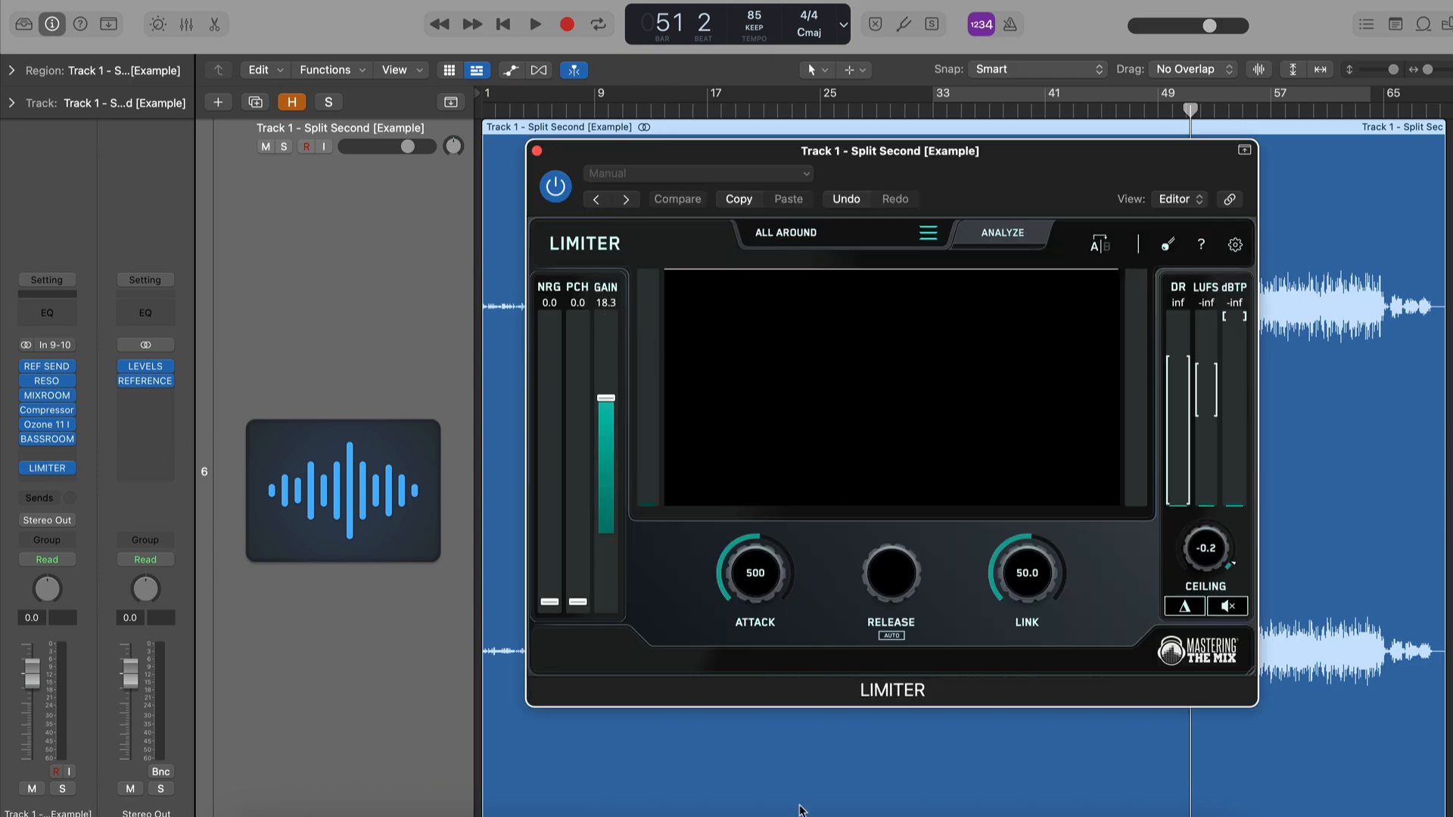
left_click(876, 811)
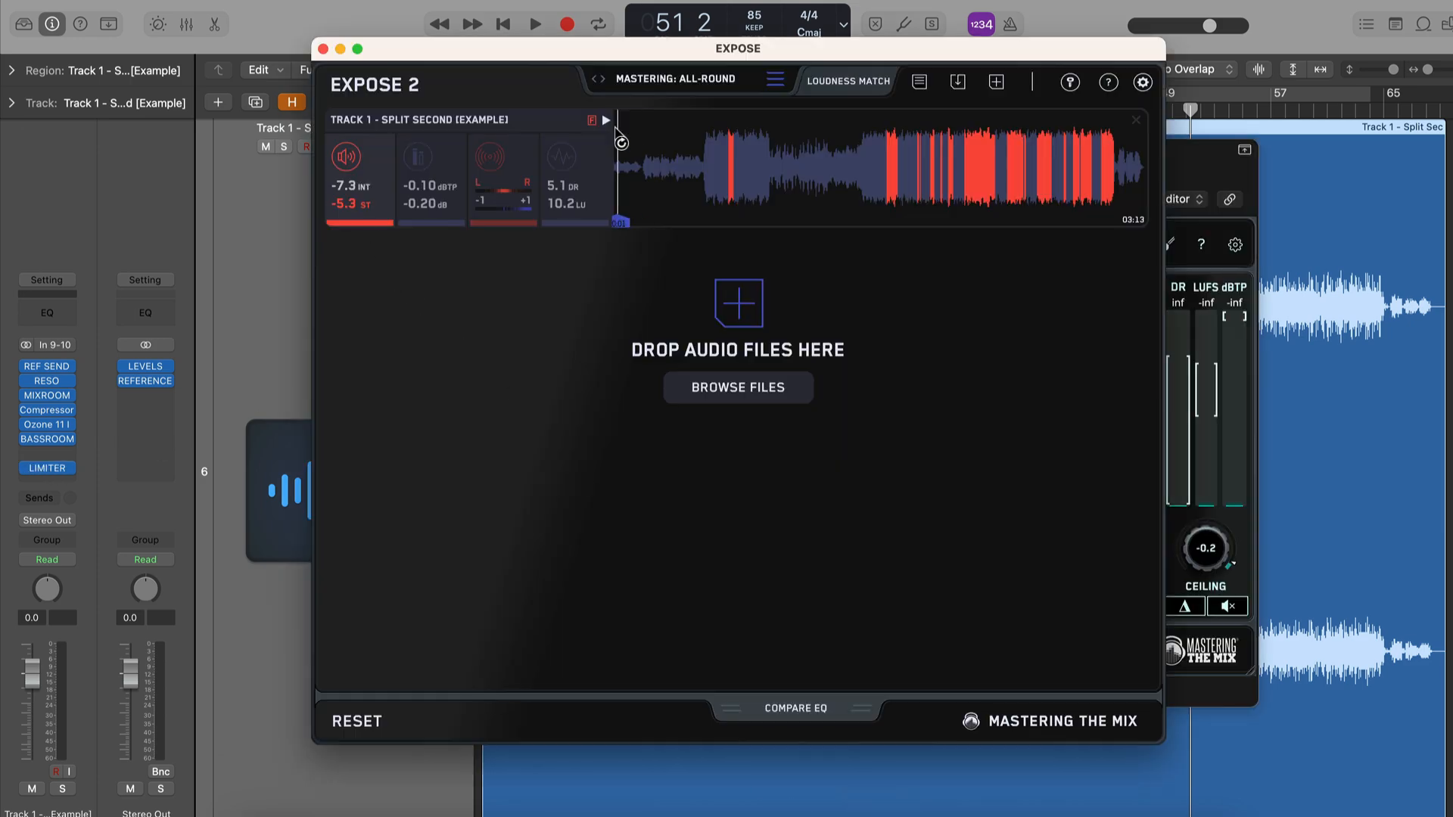
left_click(593, 122)
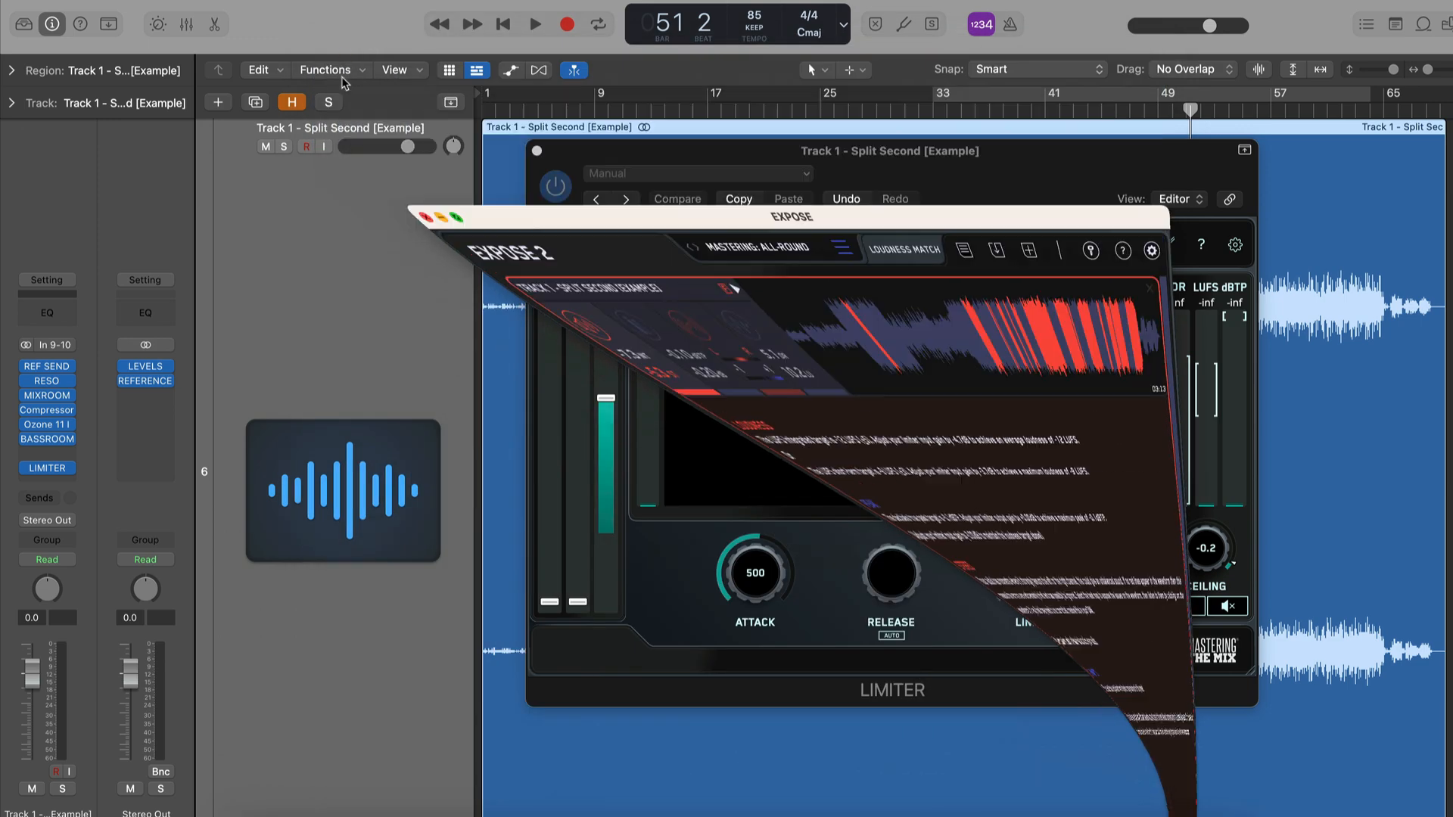
left_click(340, 49)
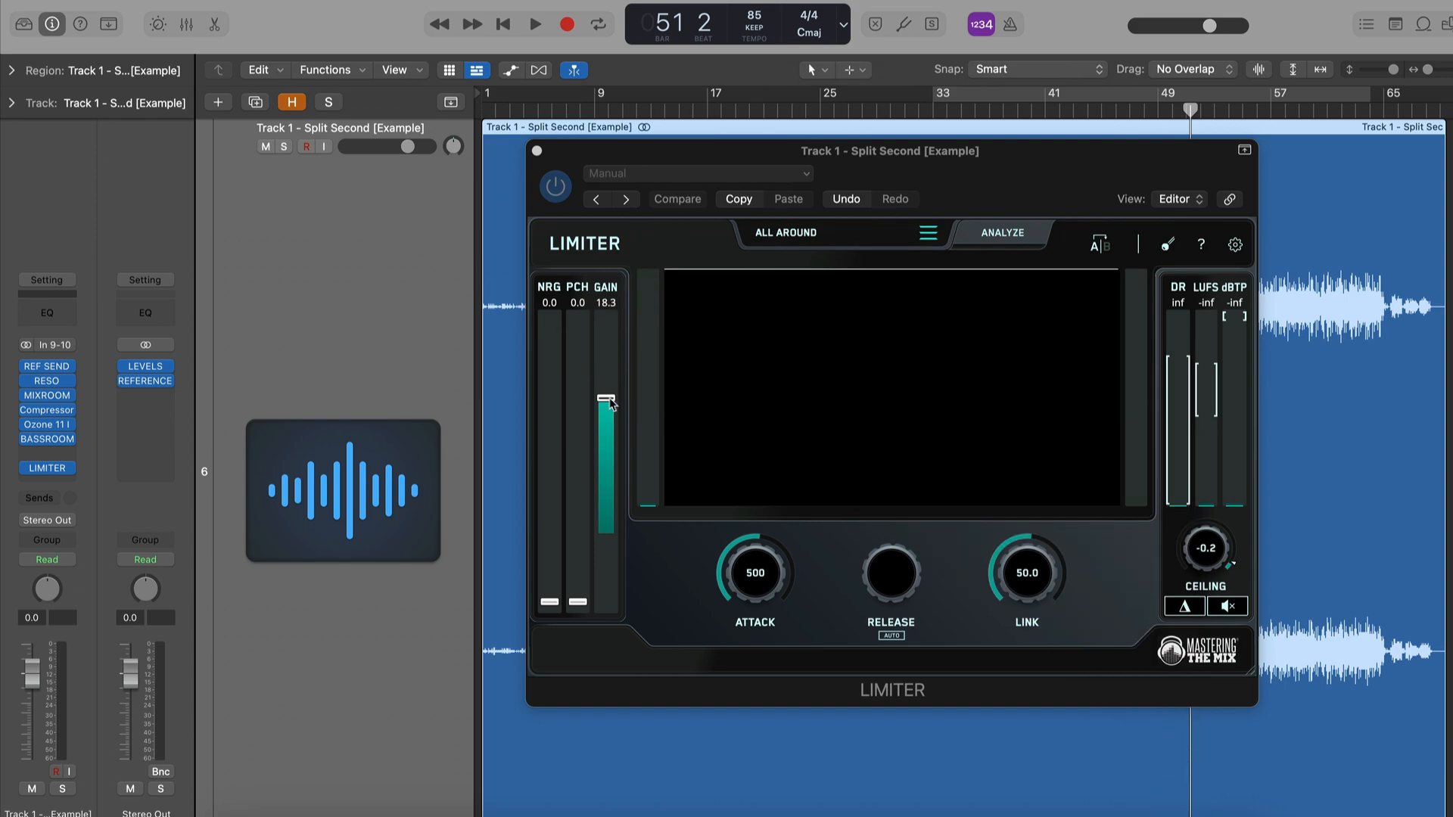
Lower the LIMITER's gain to 15.5 and analyze the cycled section starting at bar 33 during playback
left_click_drag(610, 403, 615, 429)
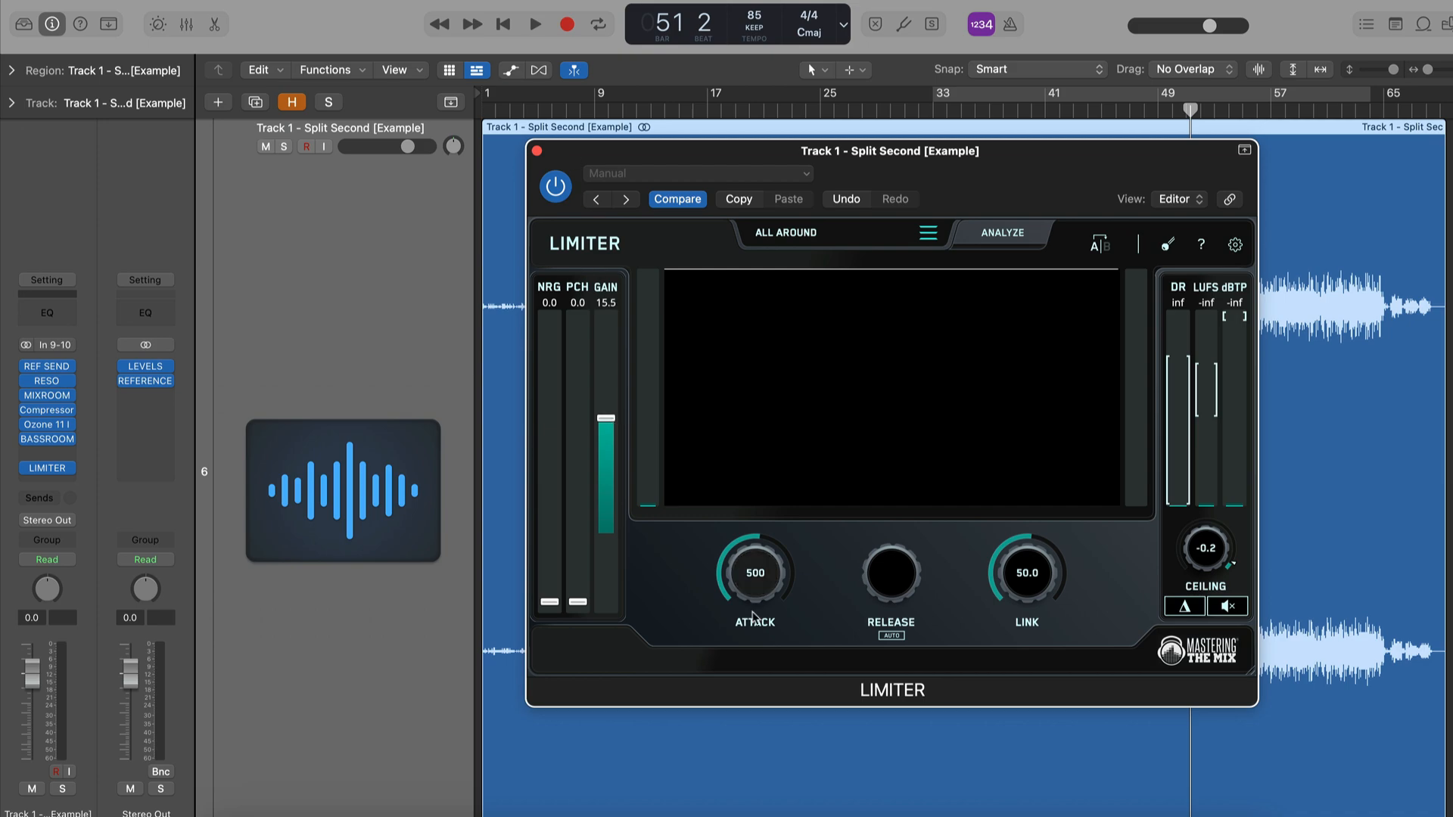
left_click_drag(895, 163, 818, 210)
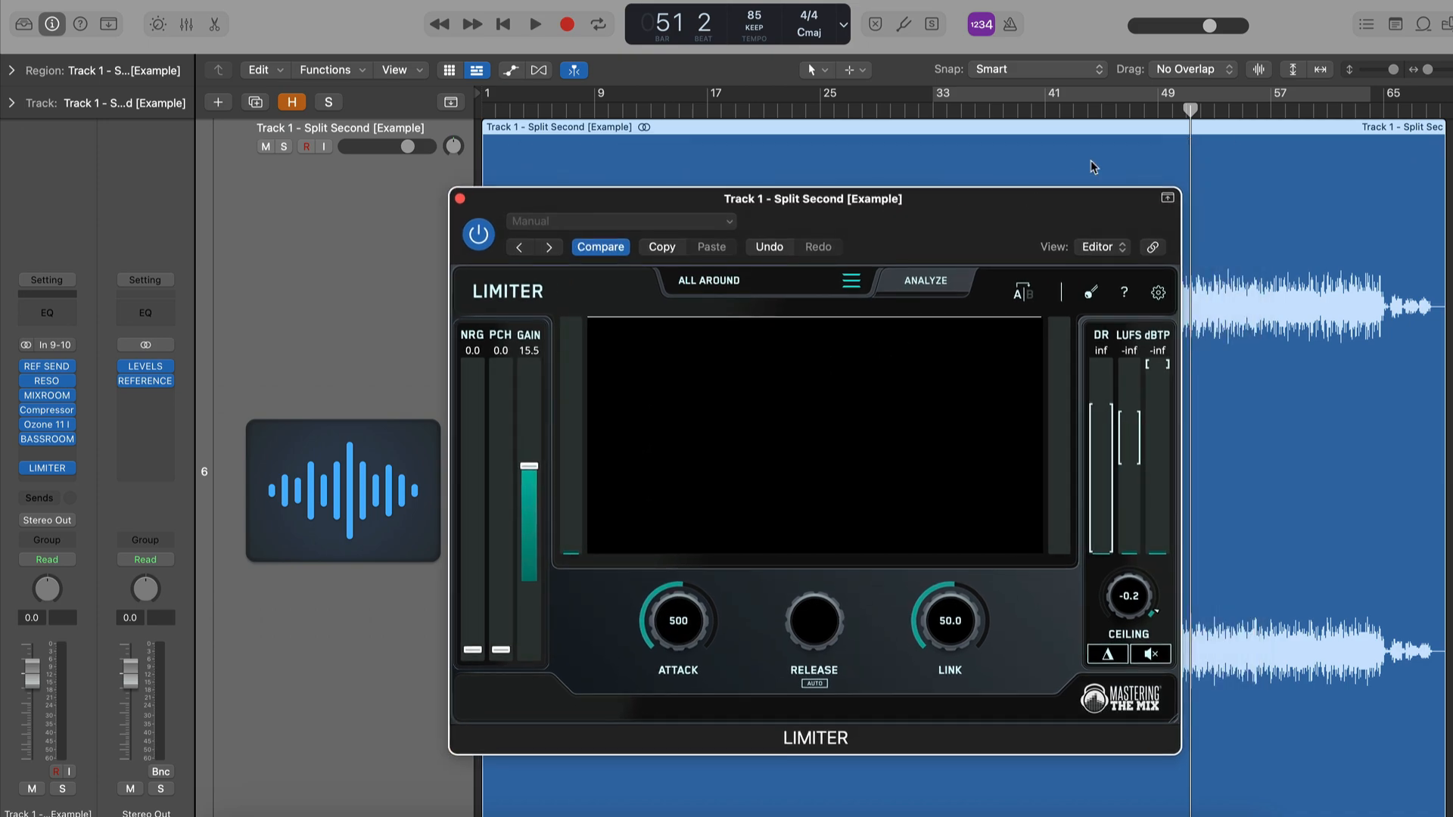
left_click(972, 106)
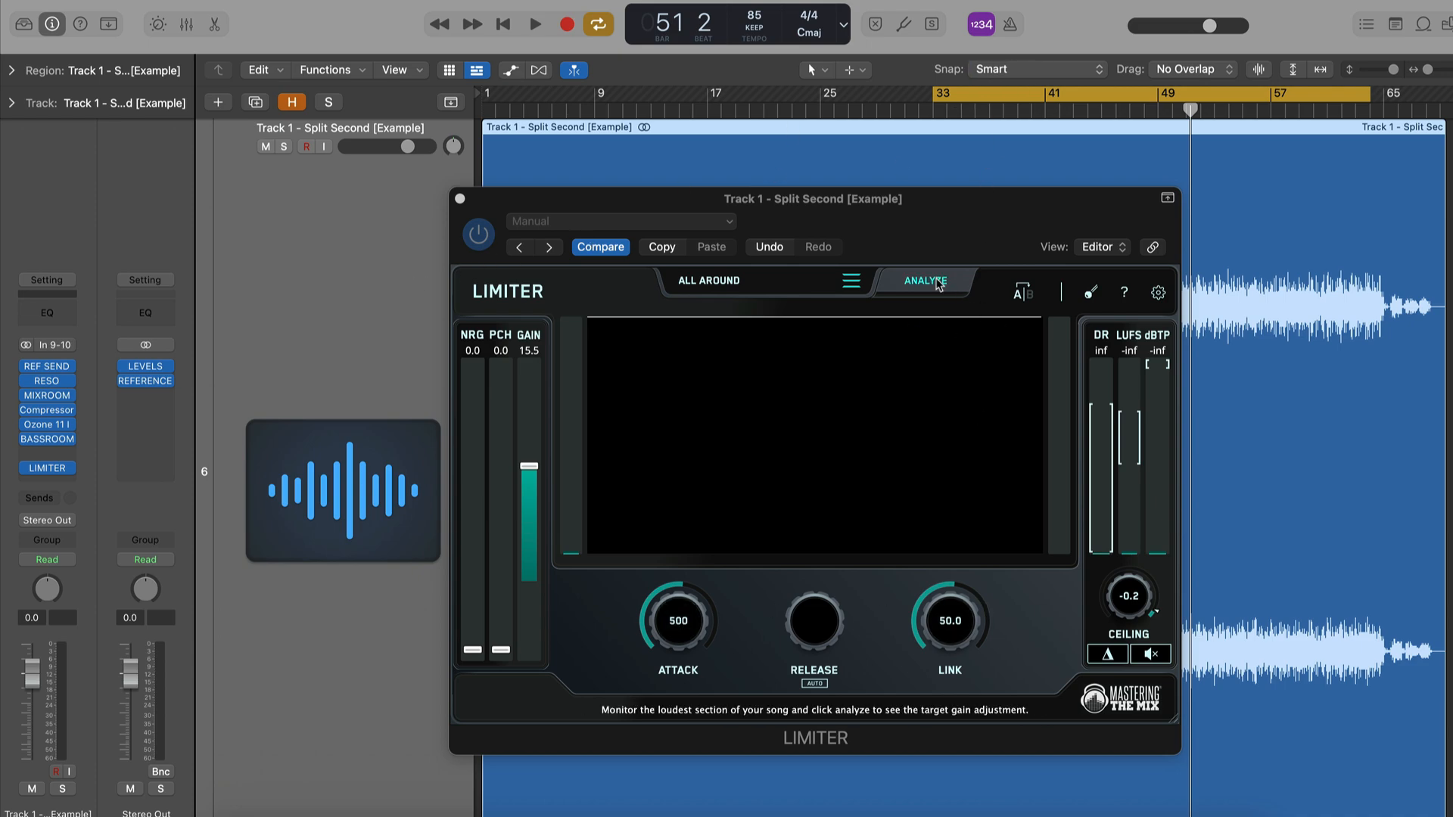
key("space")
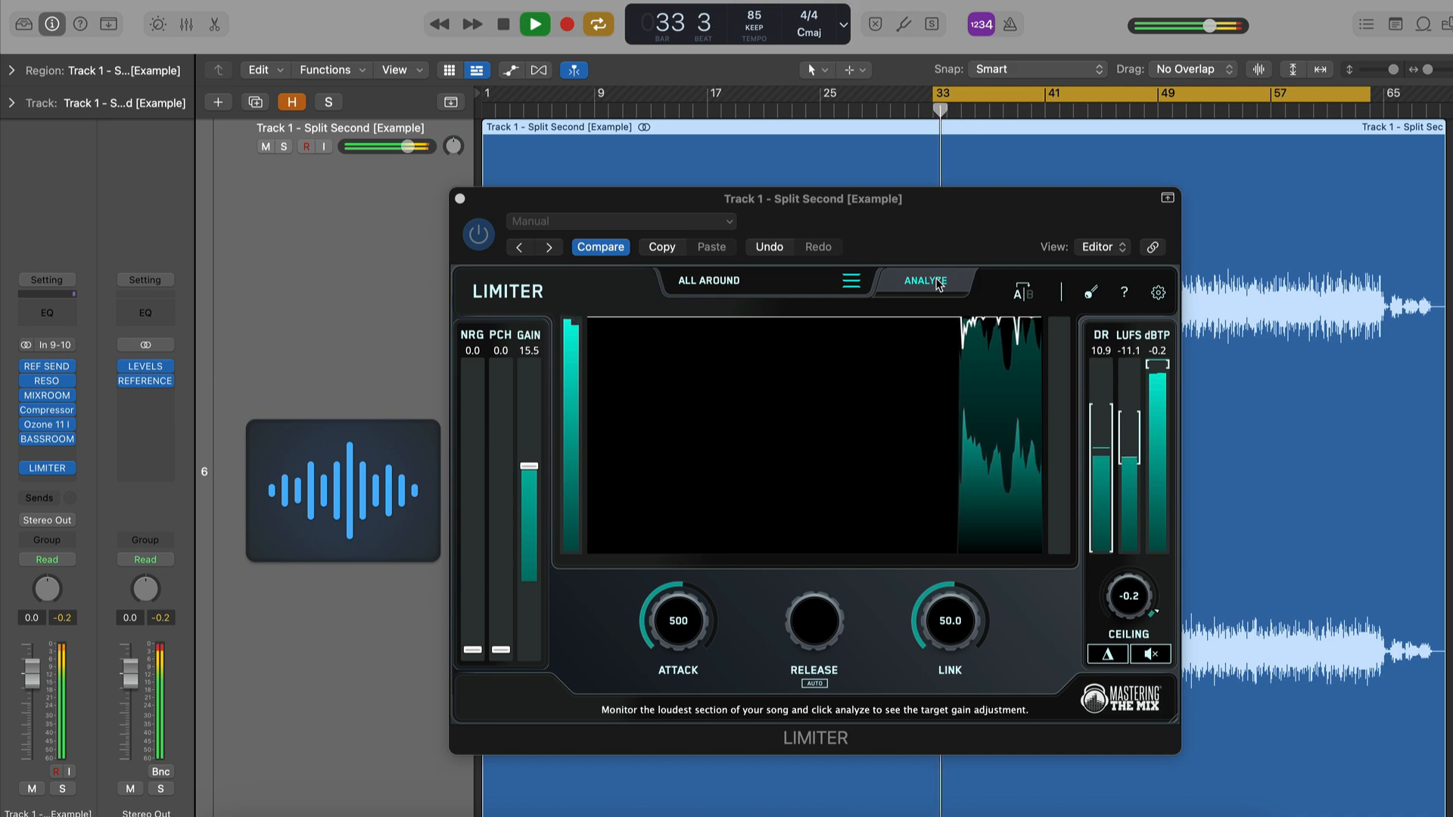
left_click(939, 284)
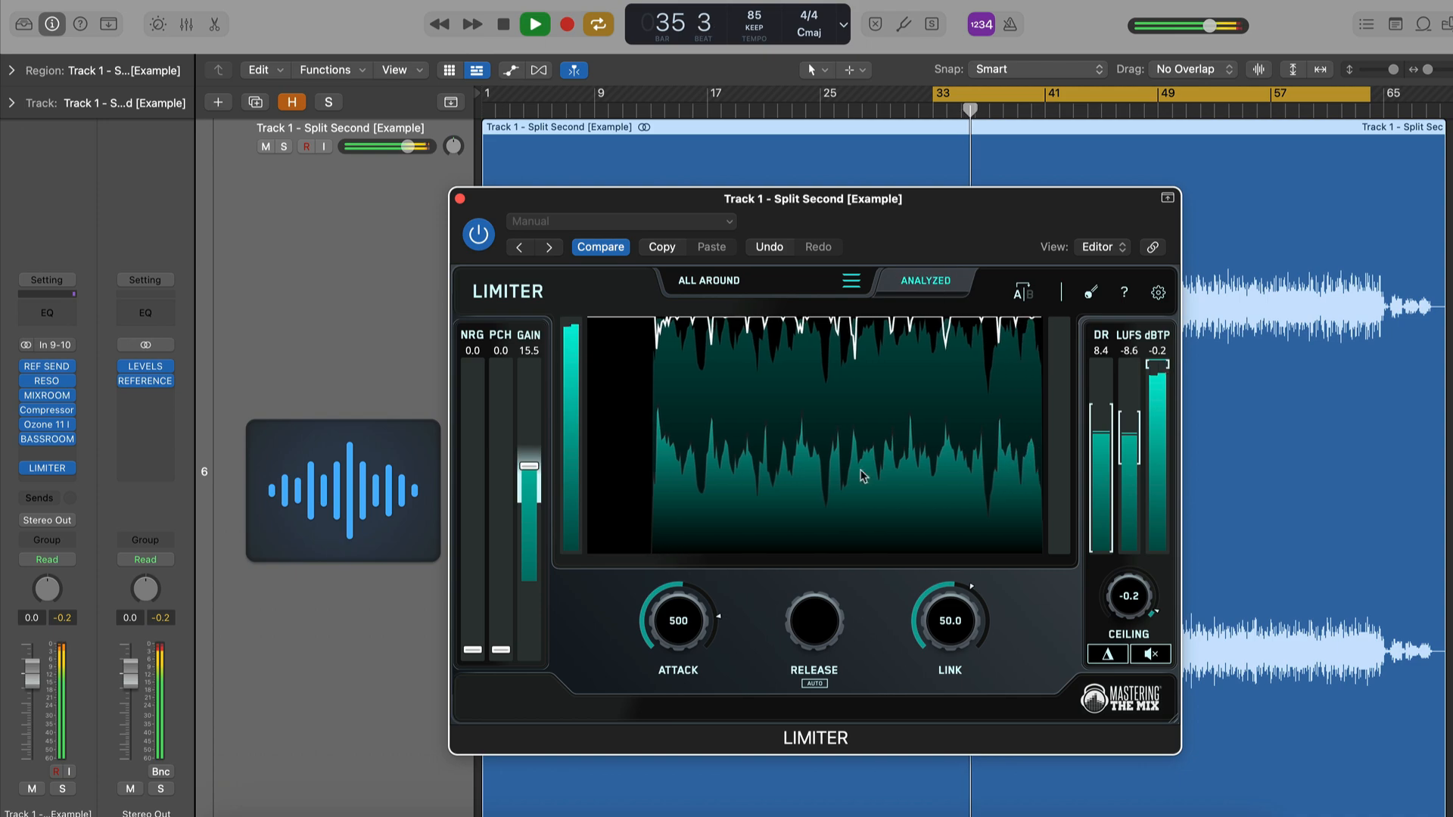
Set the LIMITER's attack to 2287 and link to 59.9, stop playback and close its window
left_click_drag(676, 621, 674, 542)
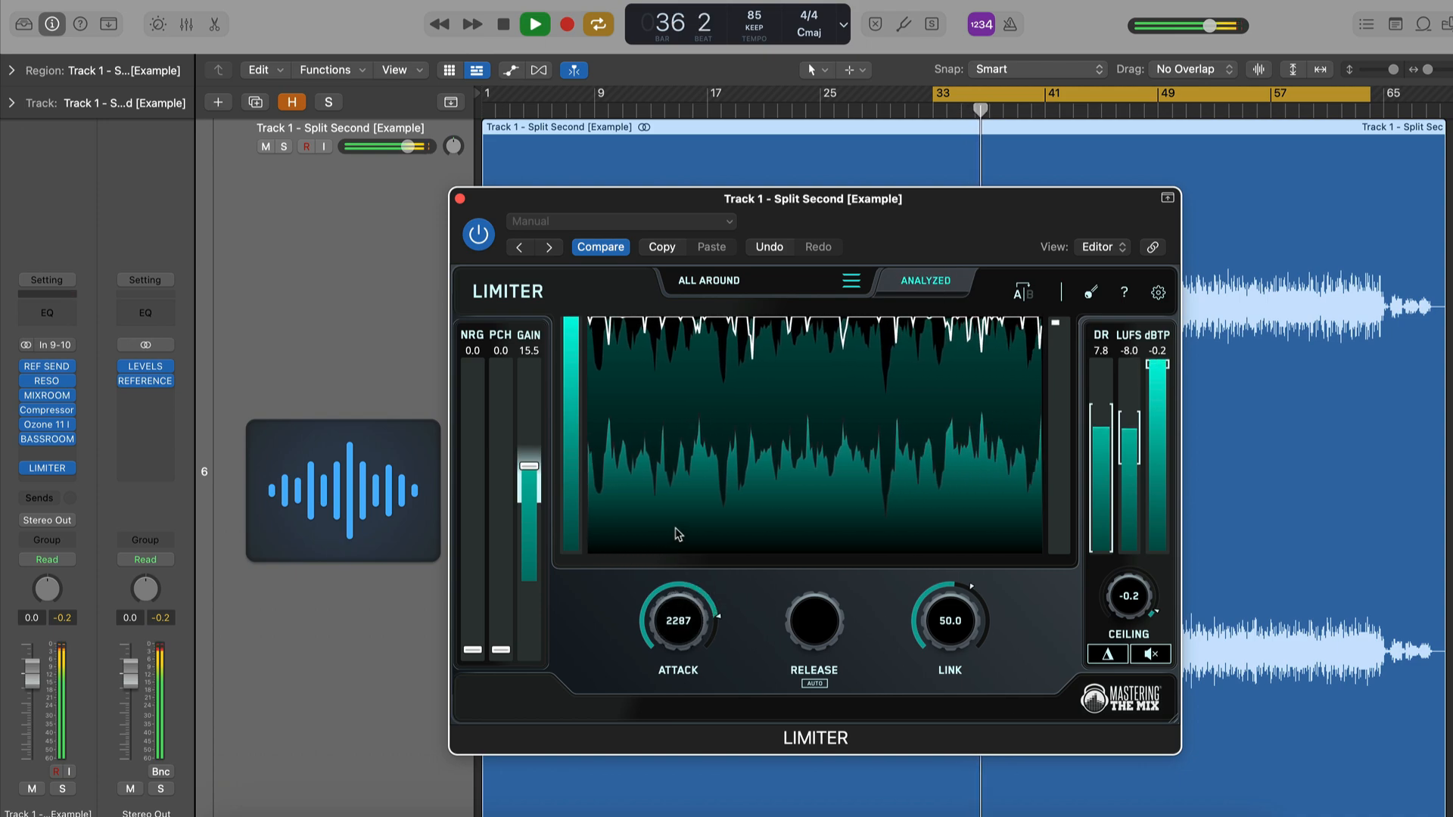
left_click_drag(953, 635, 952, 619)
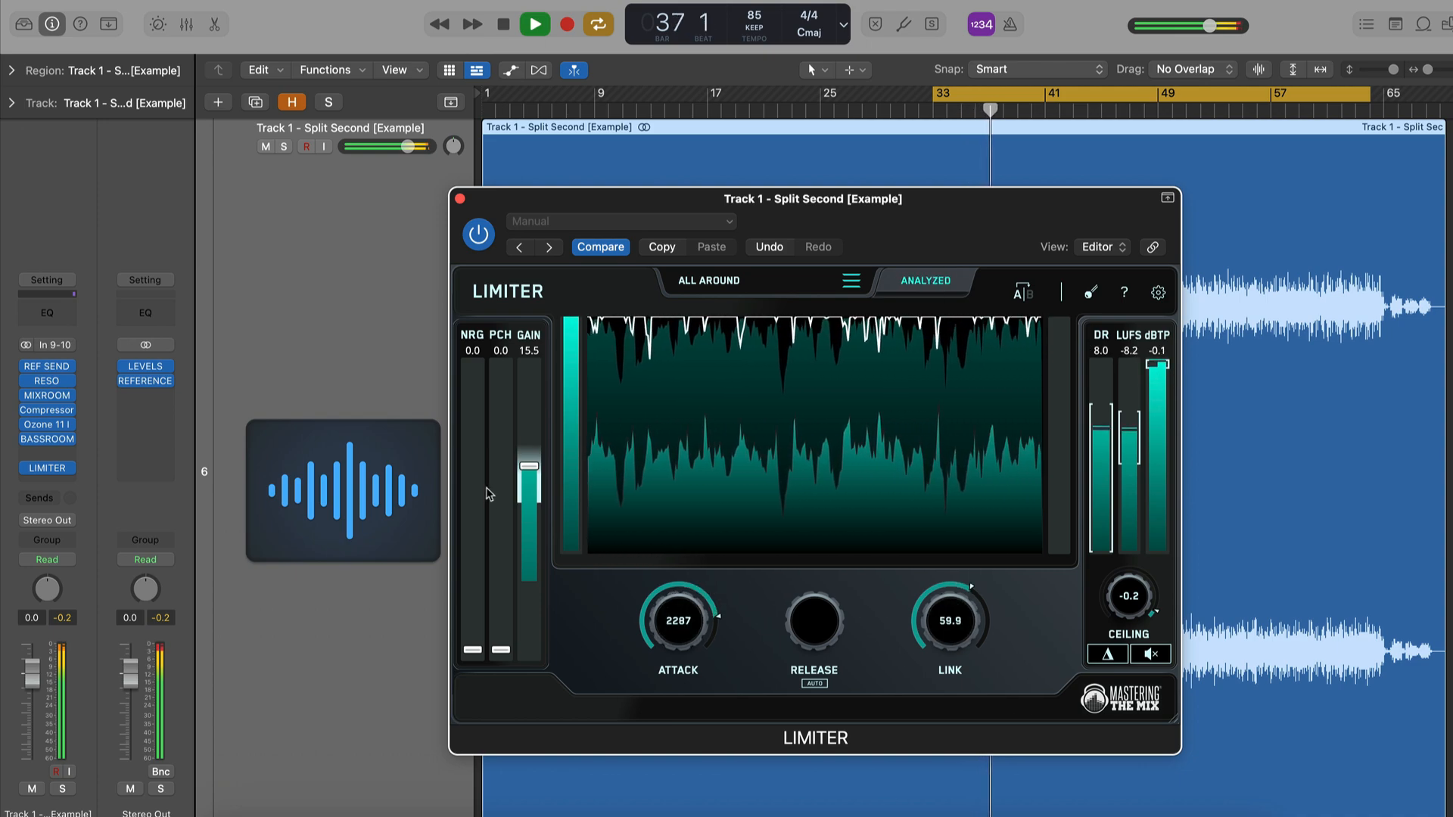
key("space")
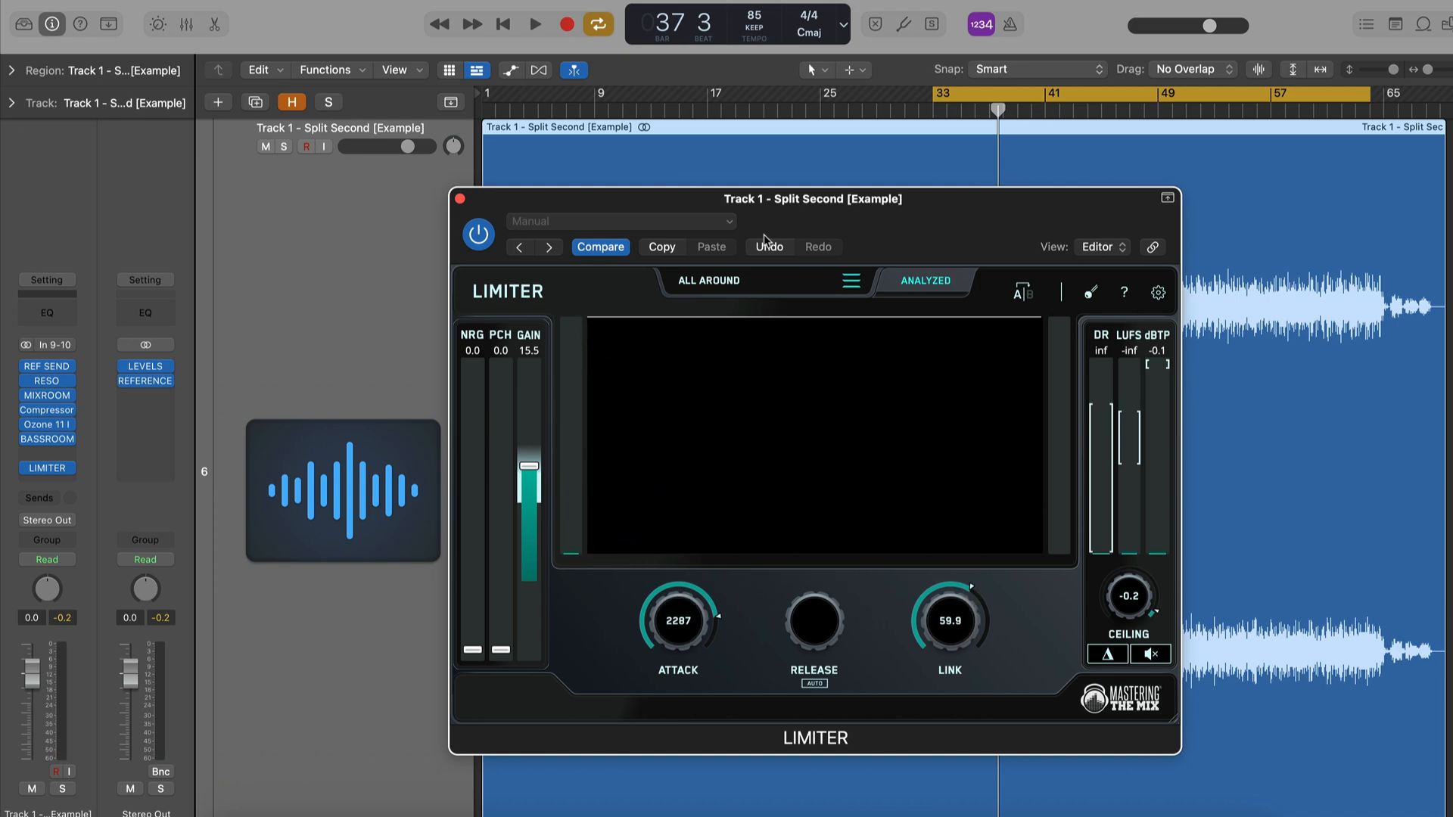
left_click(459, 200)
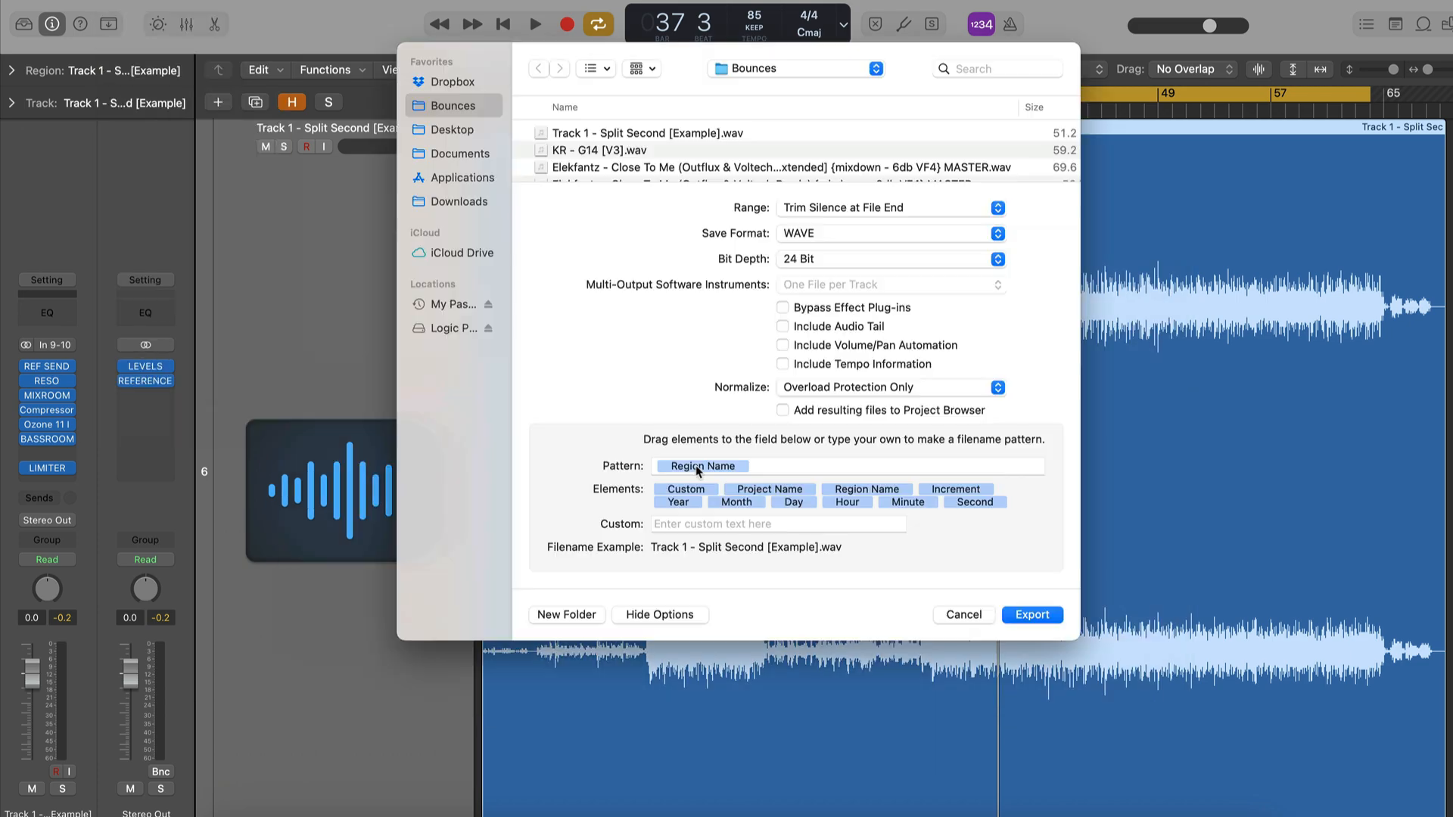
Export the revised master to Bounces as 24-bit WAVE and compare its stereo field, loudness and EQ with the first export in EXPOSE
key("Return")
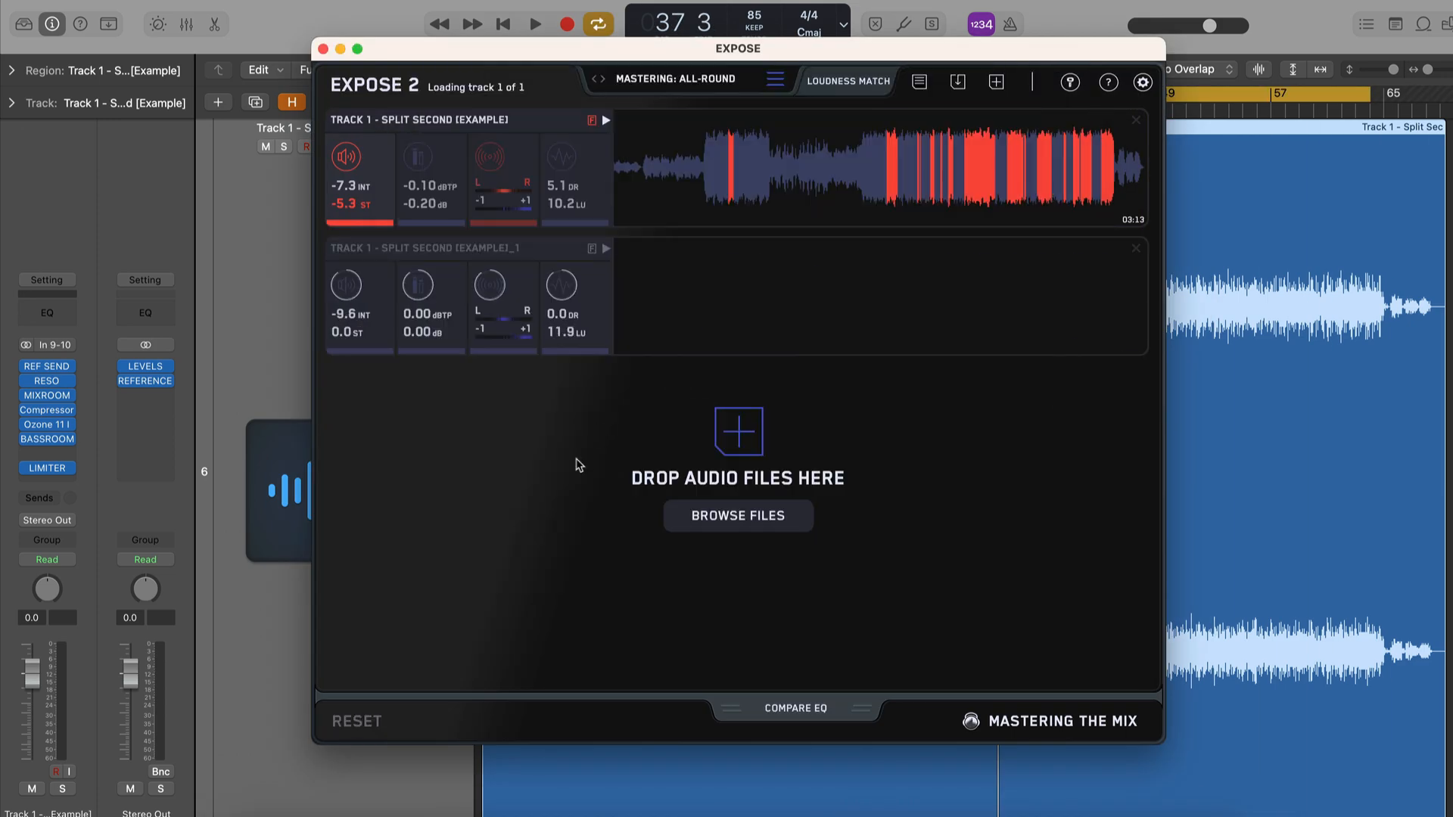
left_click(532, 314)
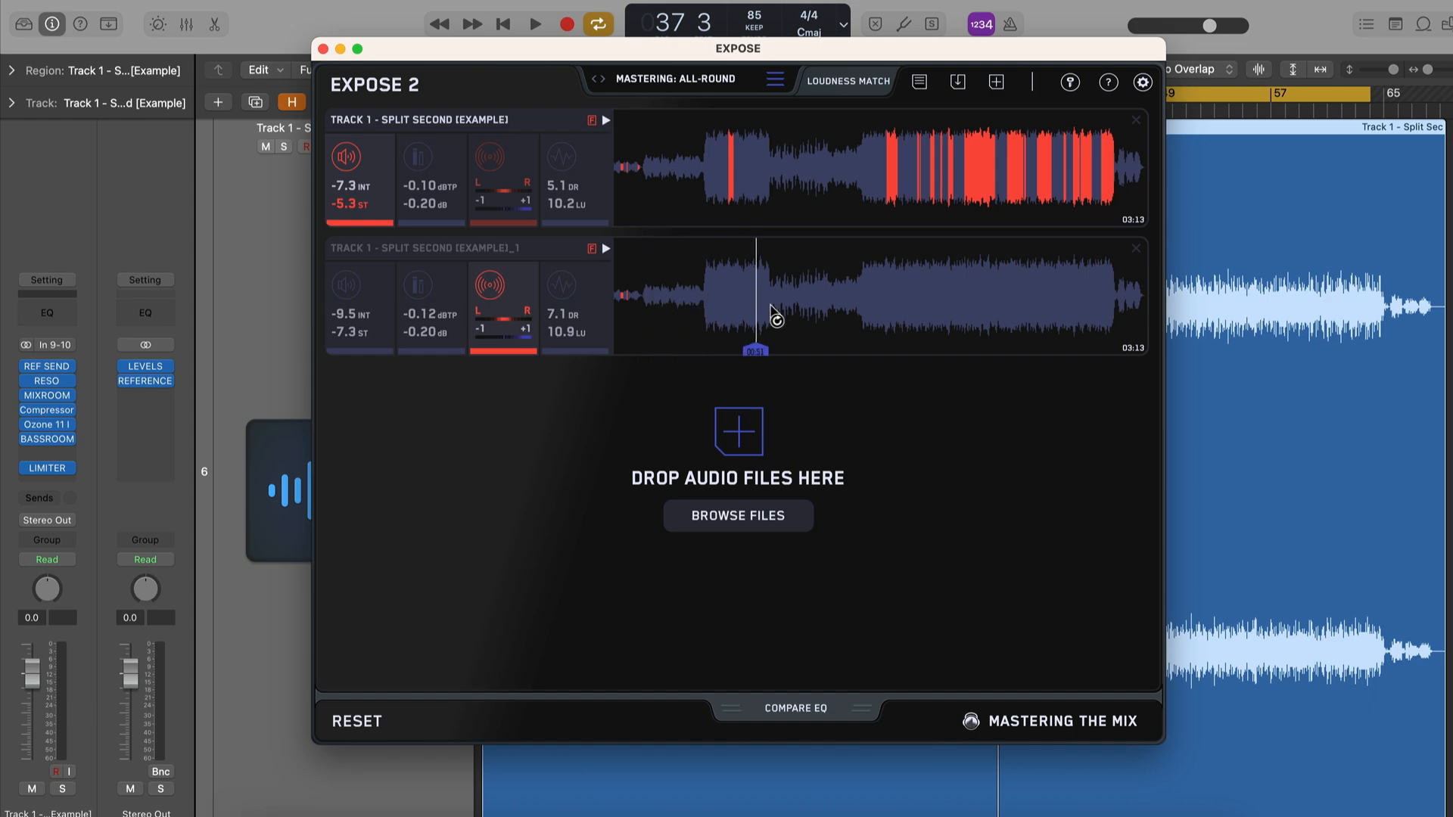
left_click(347, 338)
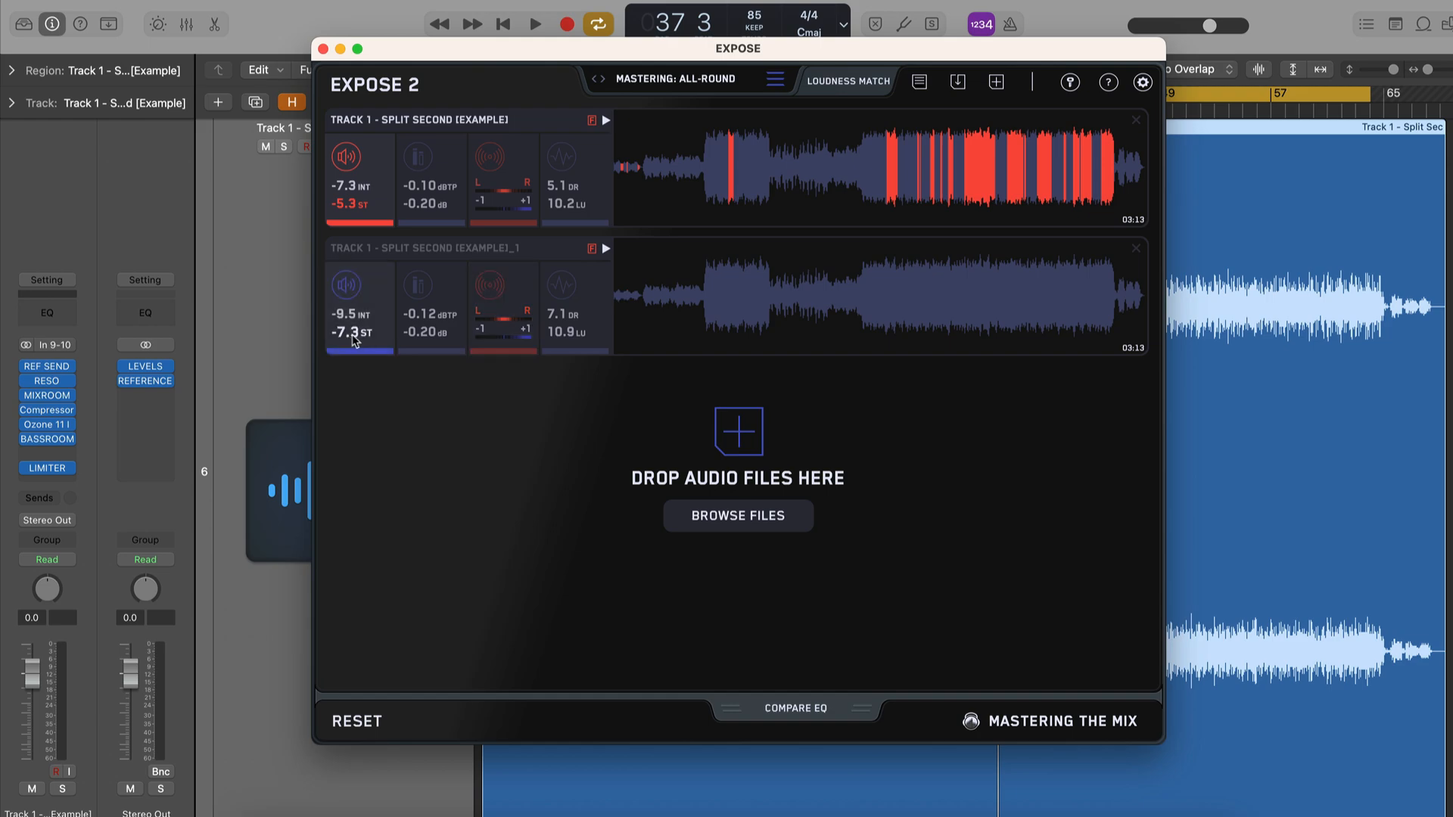
left_click(785, 709)
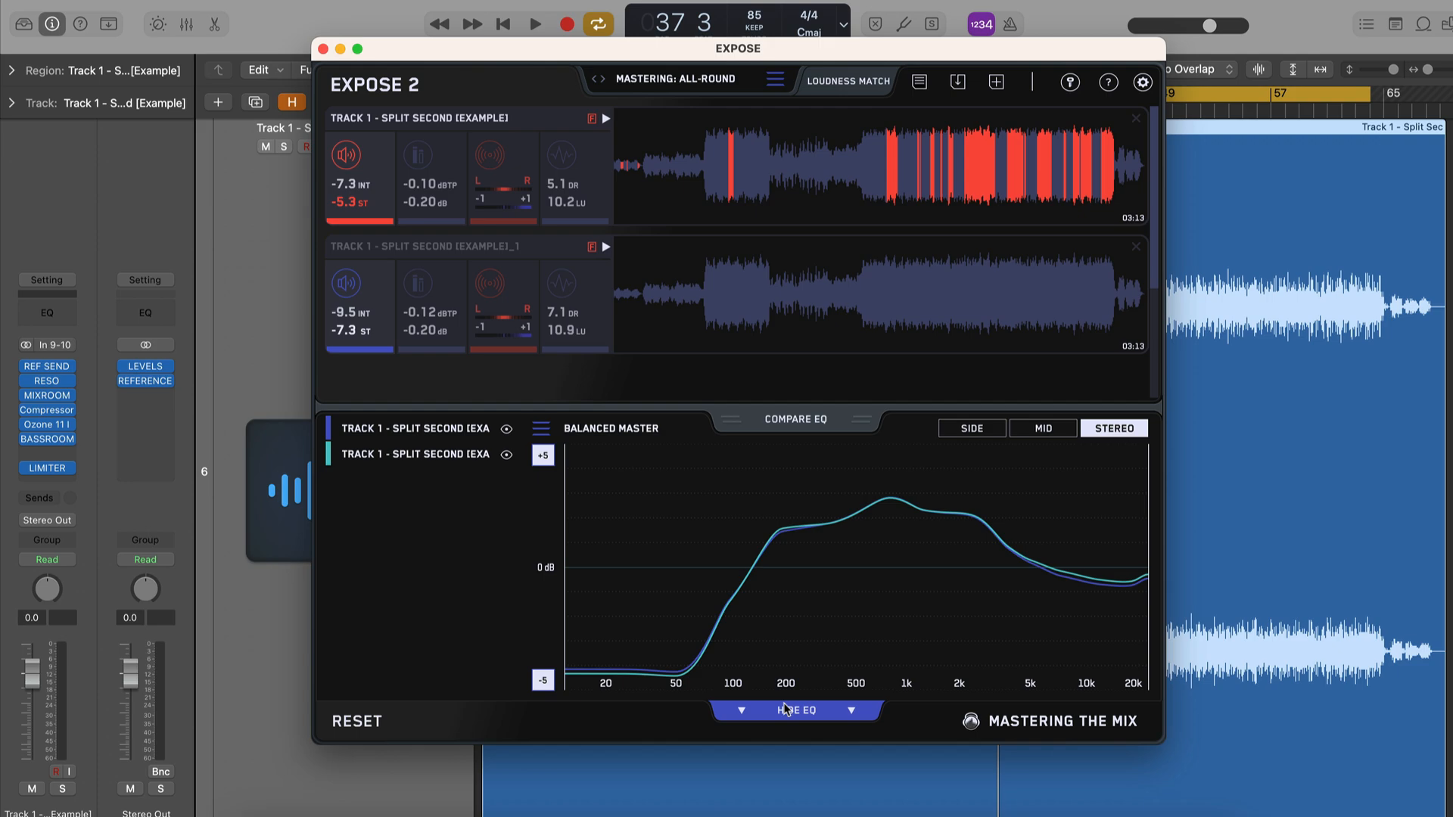
Enlarge the EQ comparison graph and load If I'm Lucky.mp3 from the reference tracks folder into the EQ presets for analysis
left_click_drag(769, 422, 712, 246)
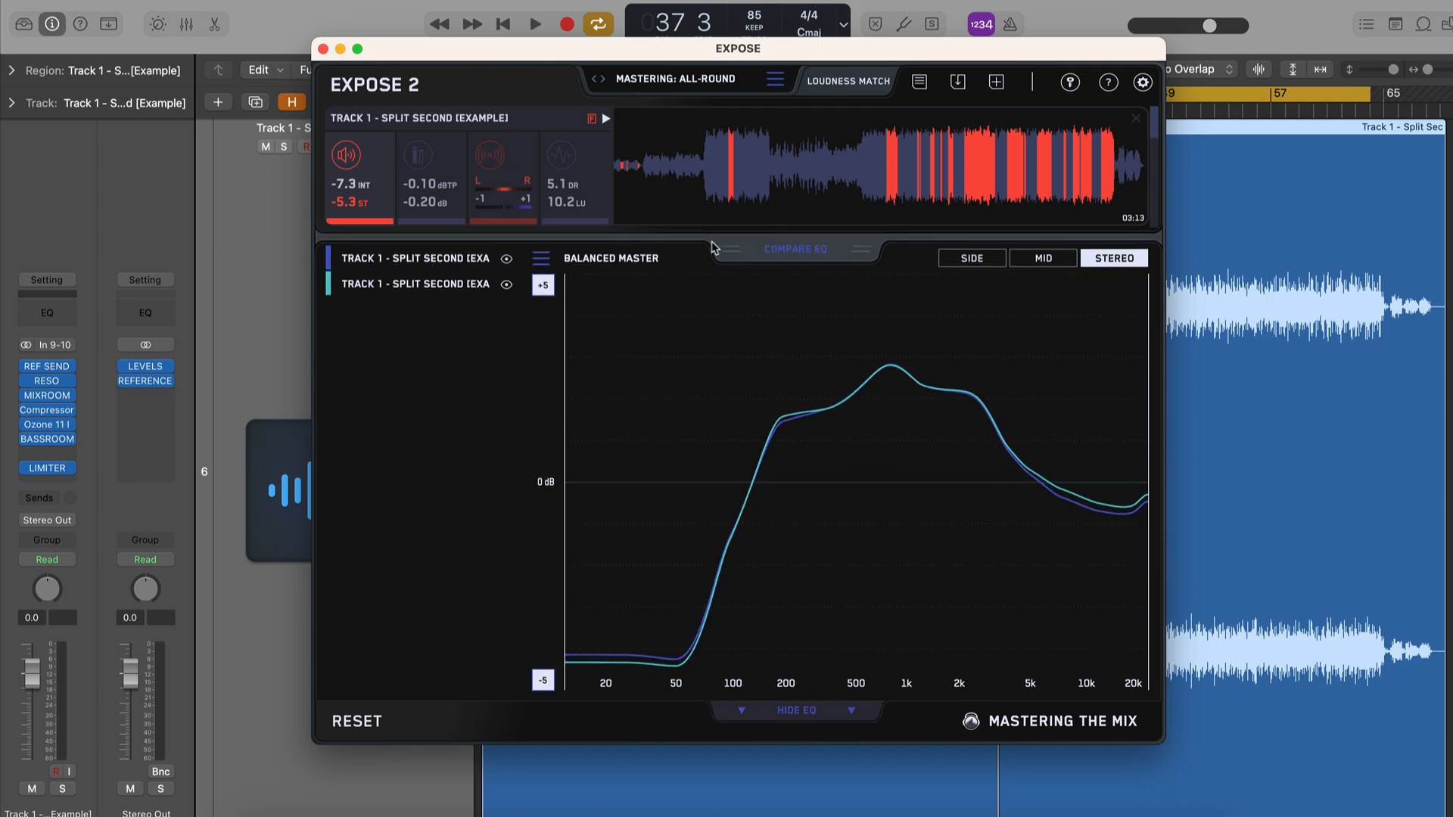
left_click(540, 258)
left_click_drag(657, 302, 602, 267)
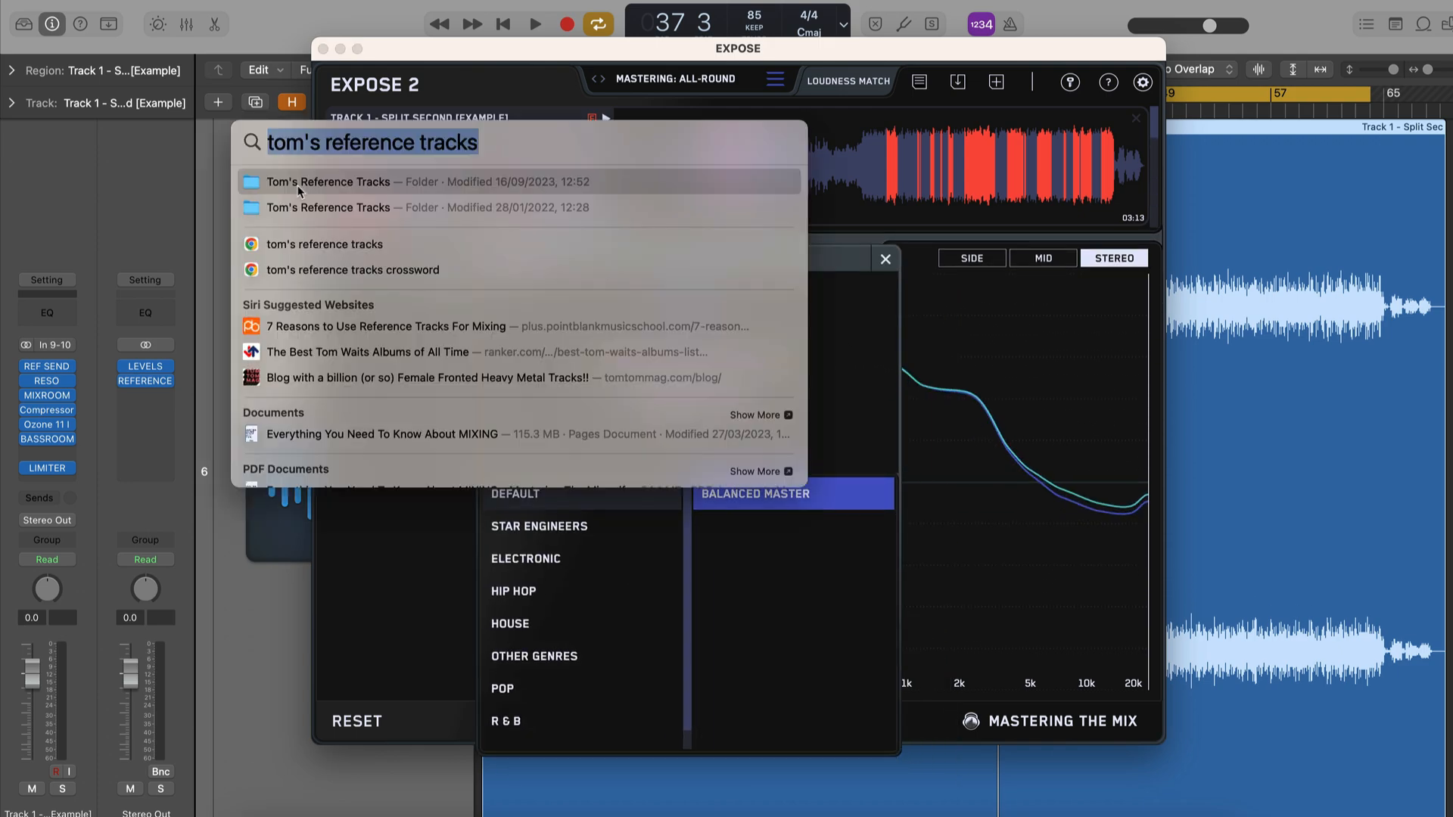
left_click(296, 180)
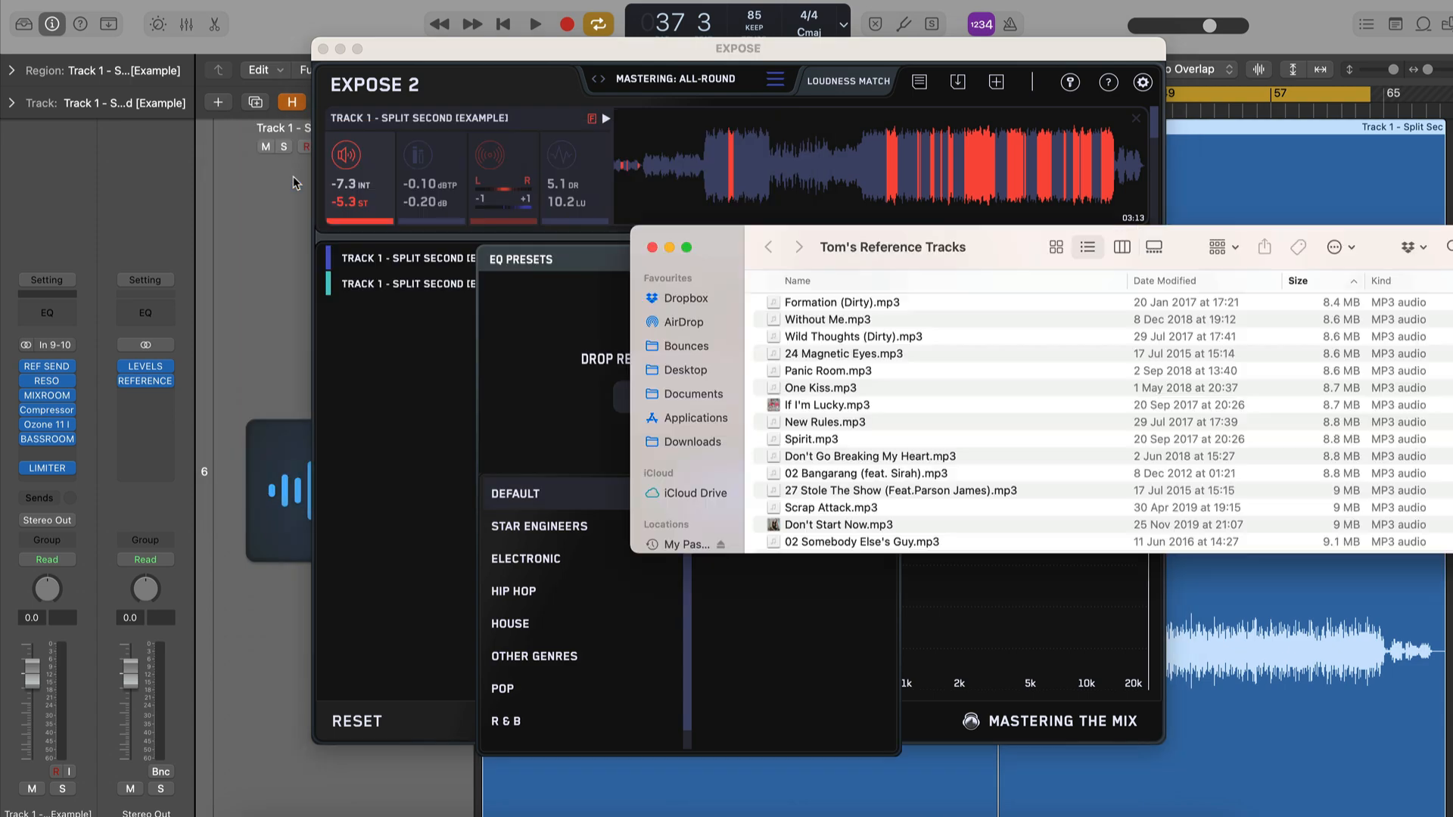
left_click_drag(791, 406, 563, 387)
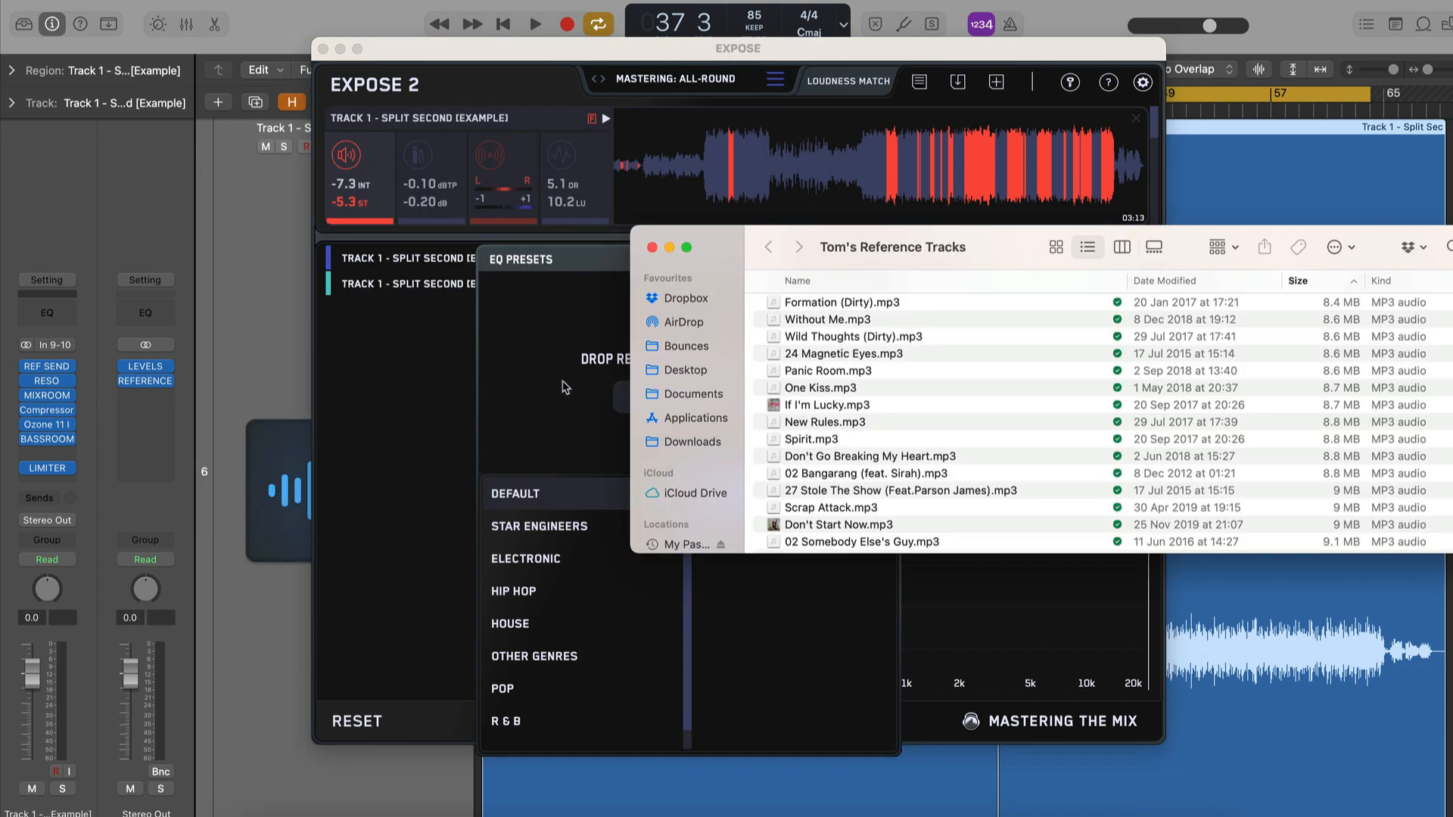
left_click(670, 248)
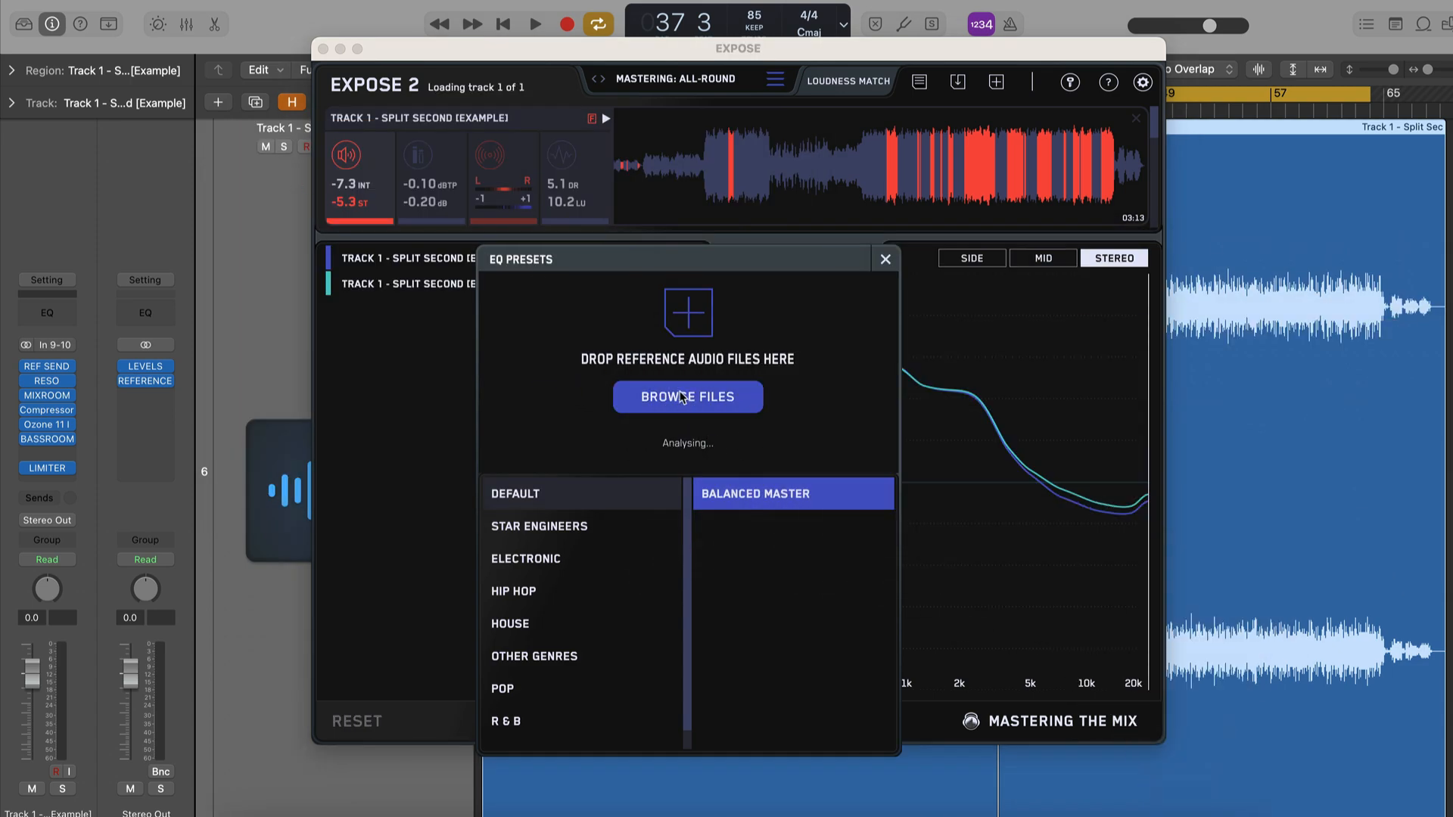
Compare both masters against the Reference Track EQ preset, isolate the second master's curve, and hide the EQ comparison
left_click(722, 525)
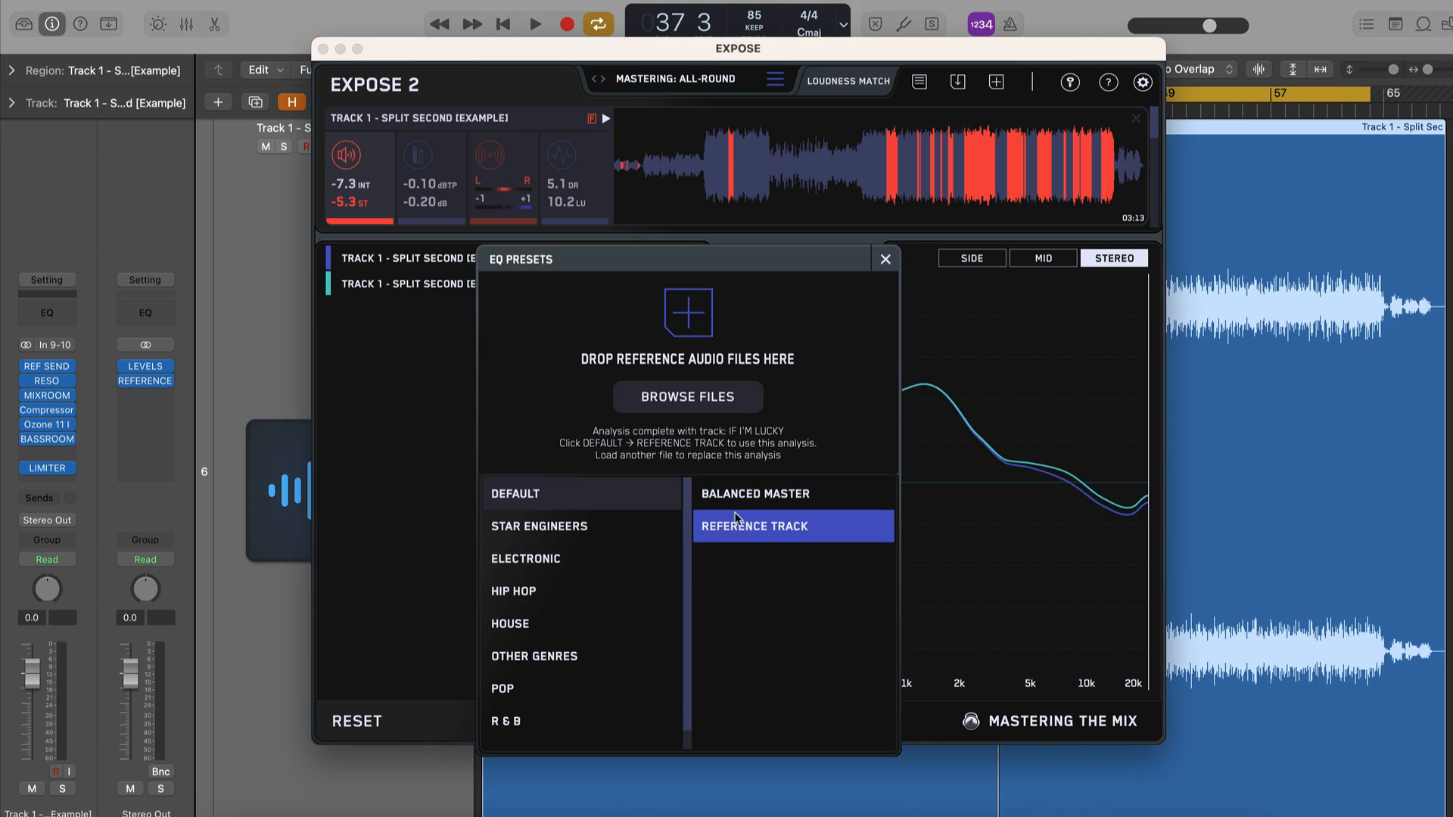
left_click(885, 259)
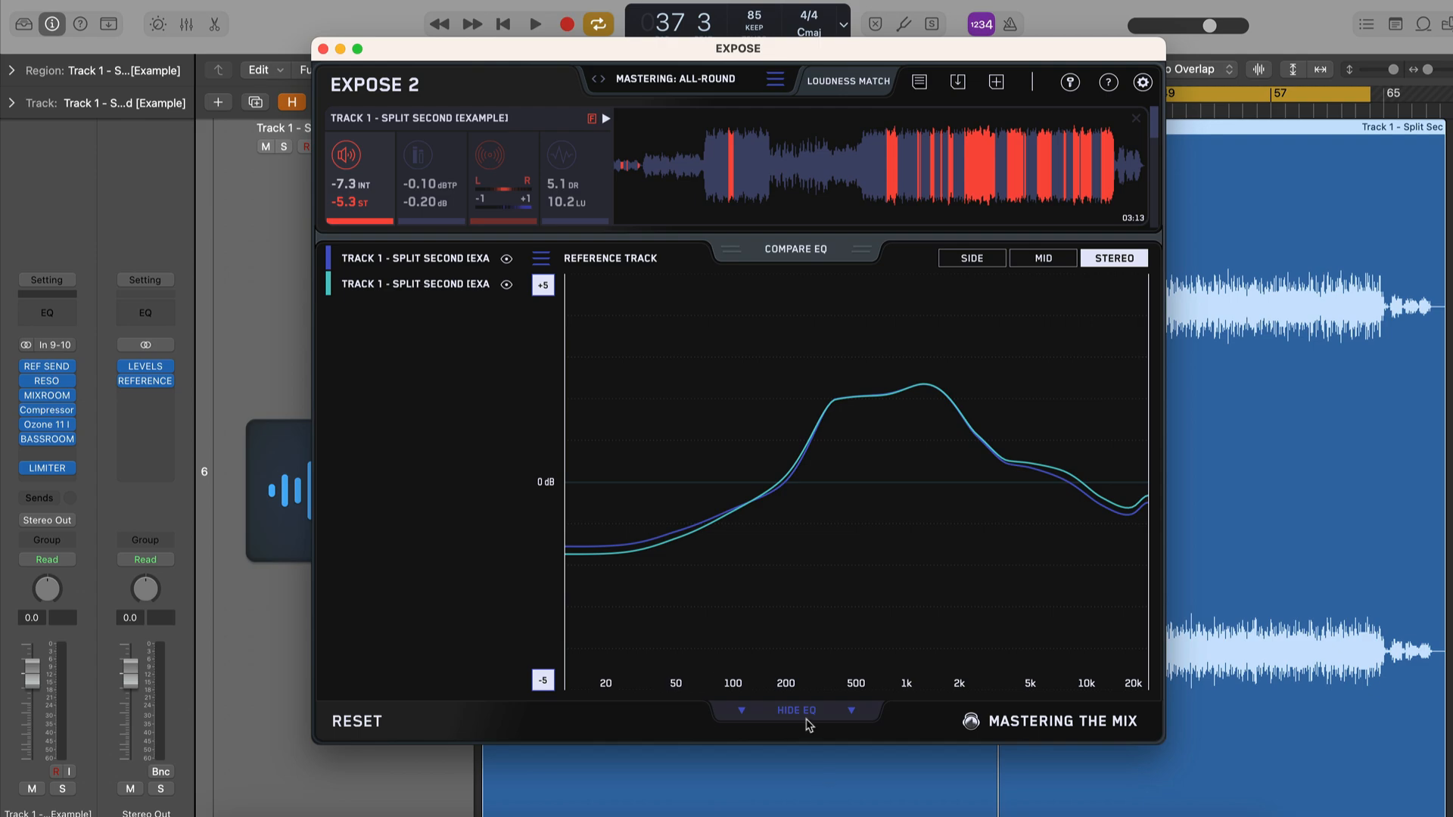
left_click(454, 286)
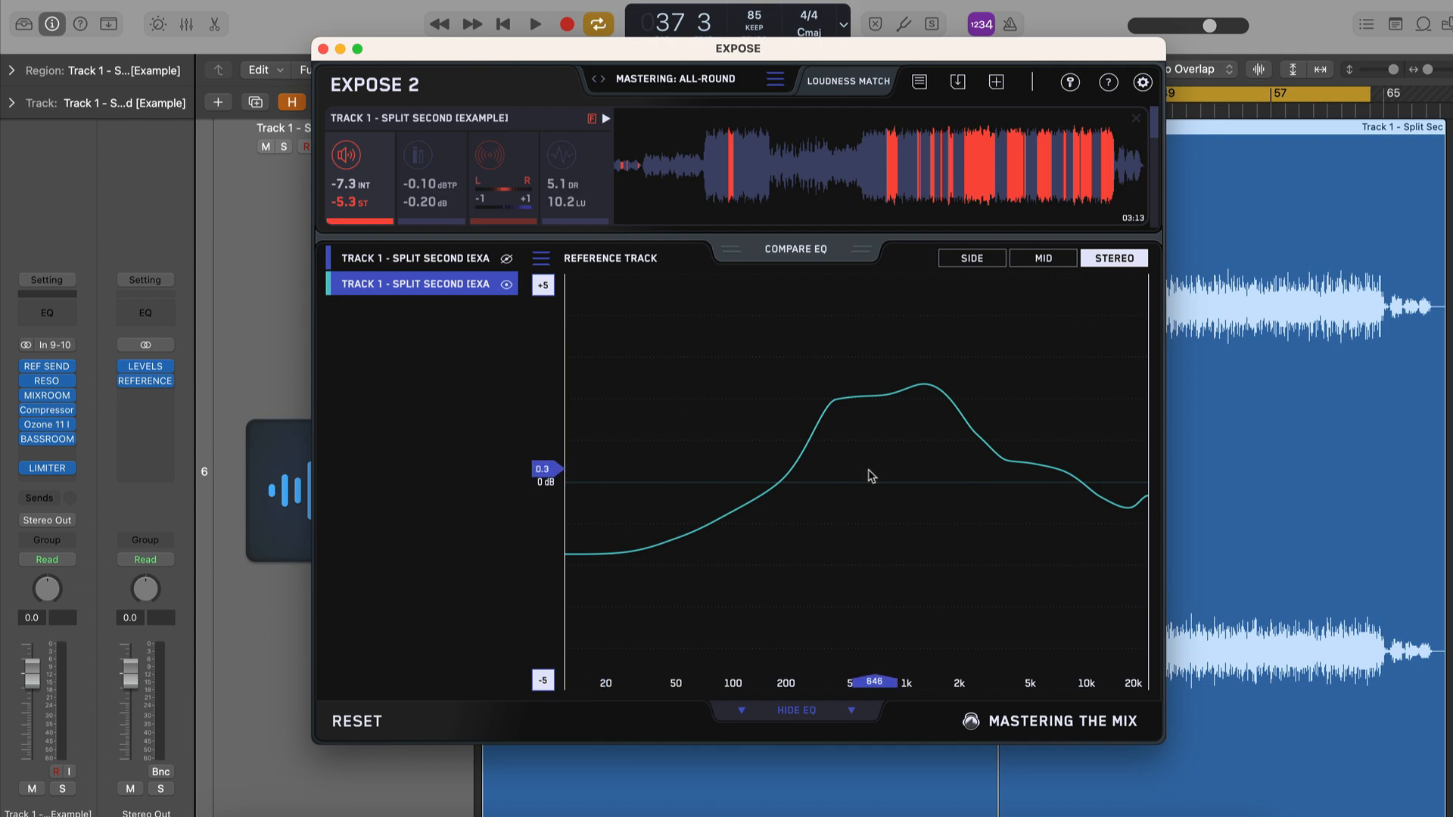
left_click(773, 713)
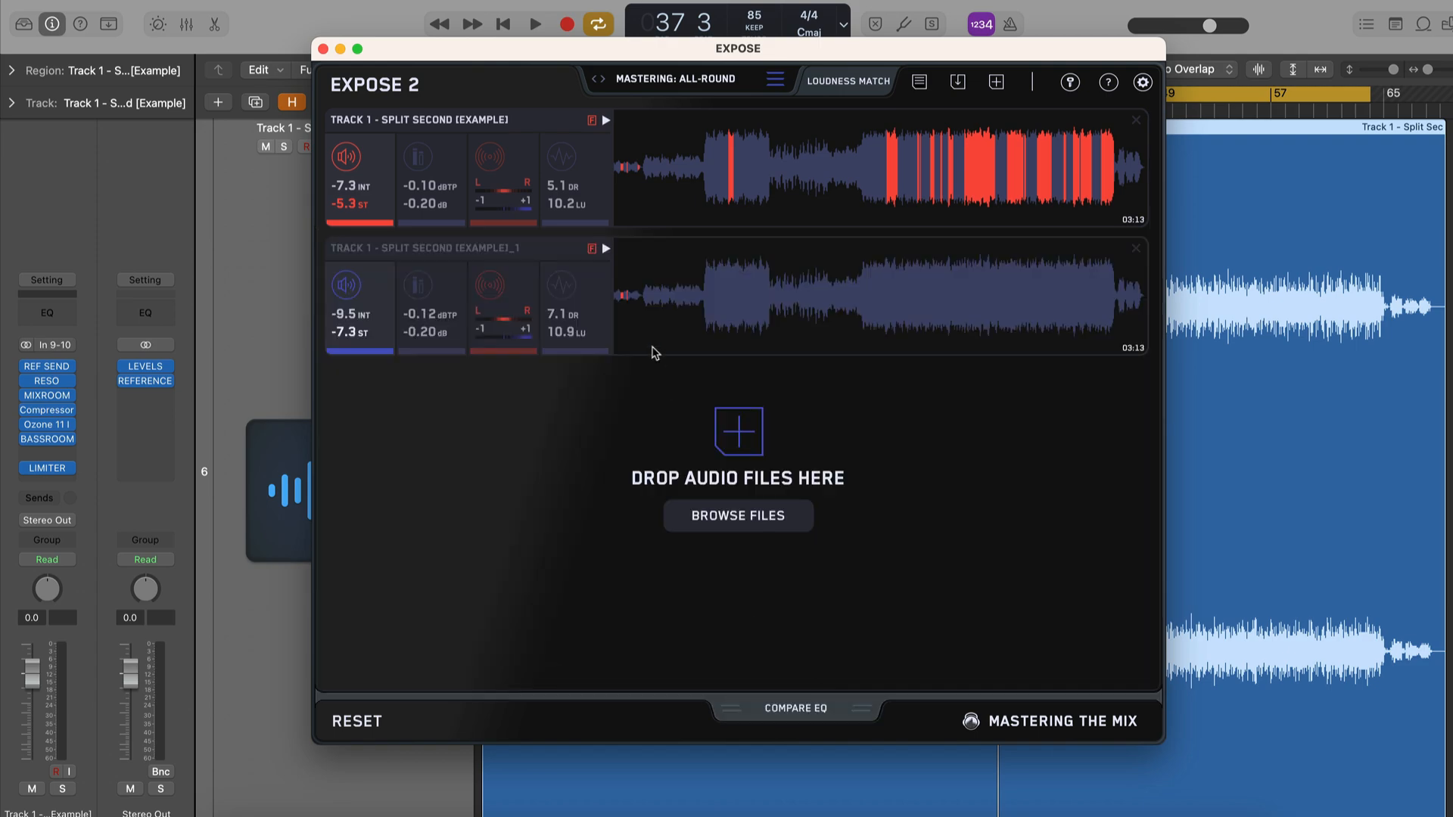